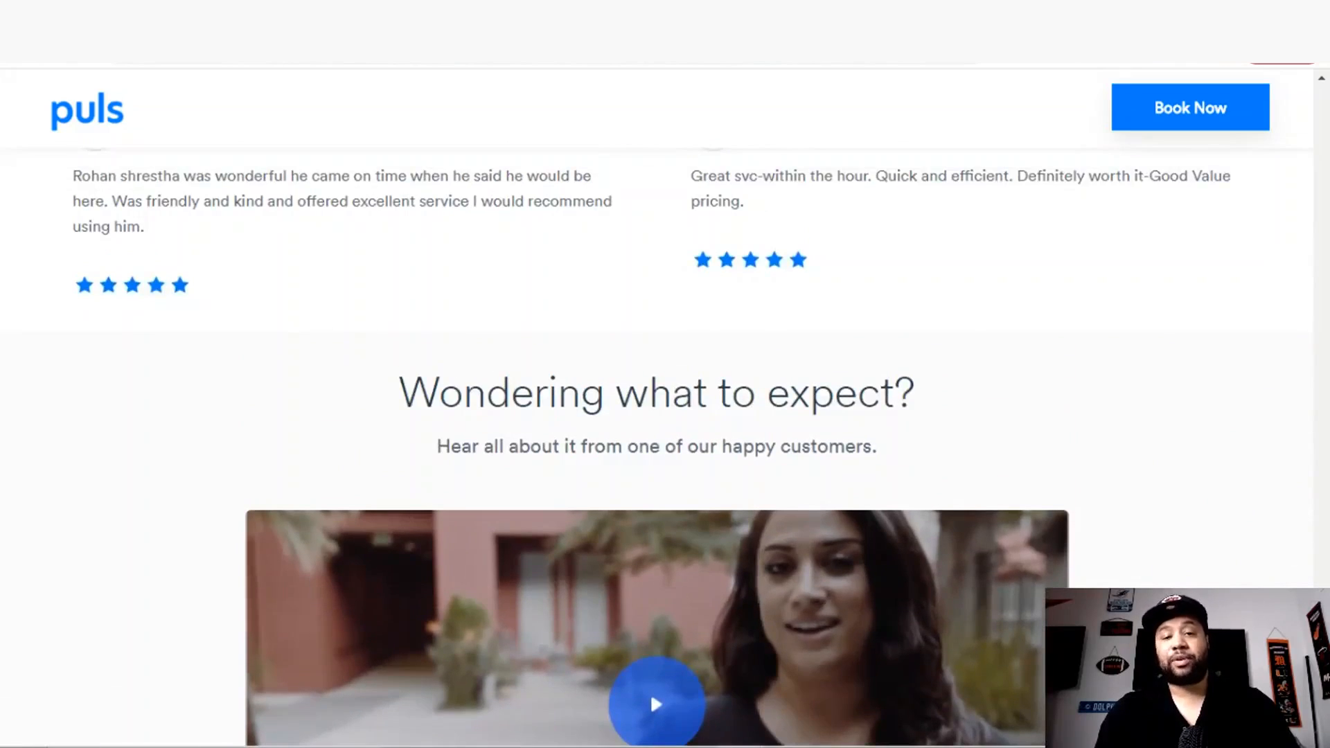
Step: Review the Puls TV mounting landing page, covering its customer reviews, testimonial video, supported TV brands and hero section
drag(1325, 637, 1325, 647)
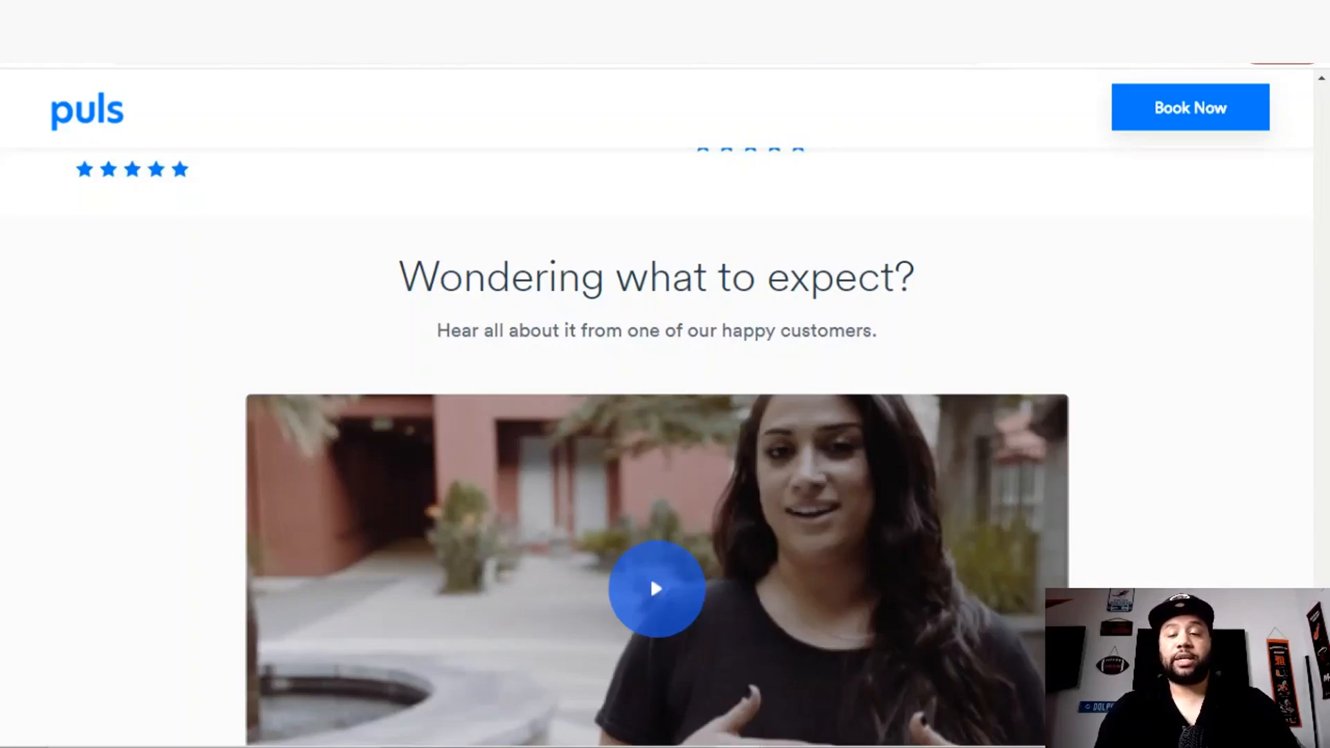
scroll(650, 575, up, 4)
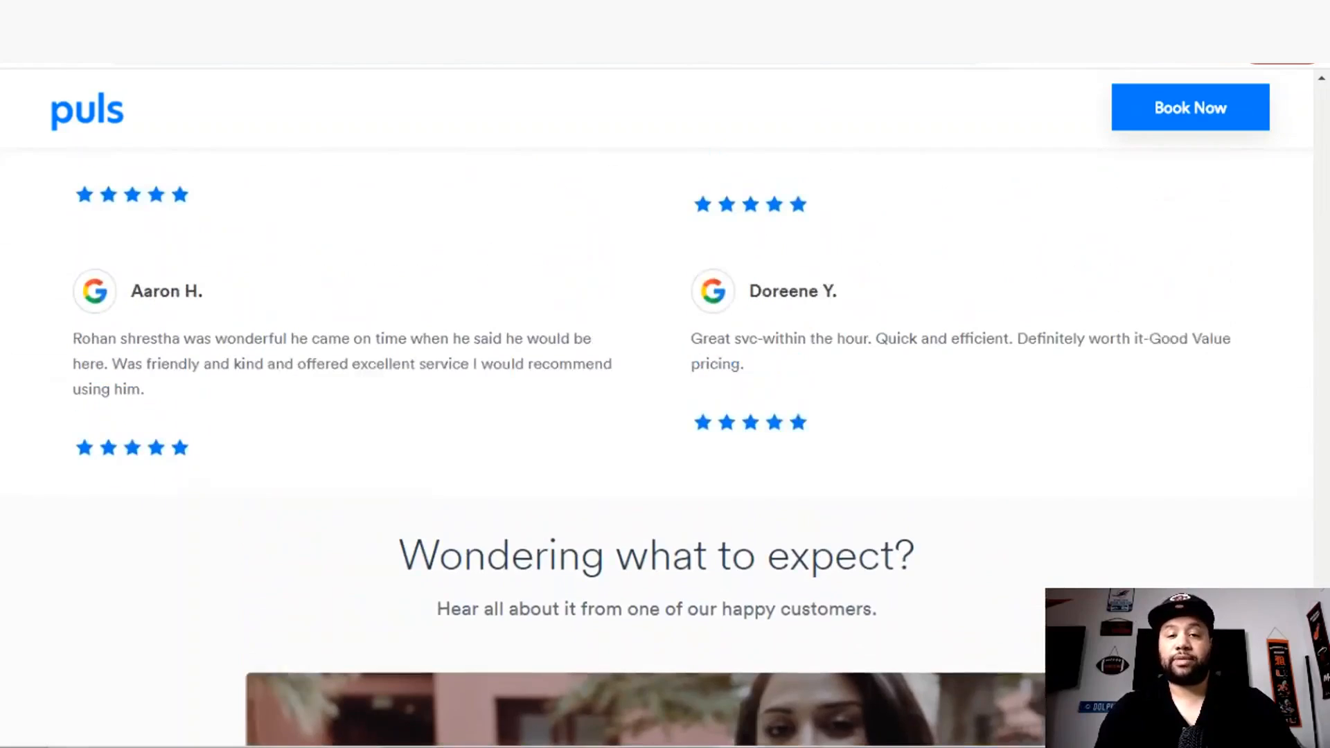
scroll(657, 444, down, 10)
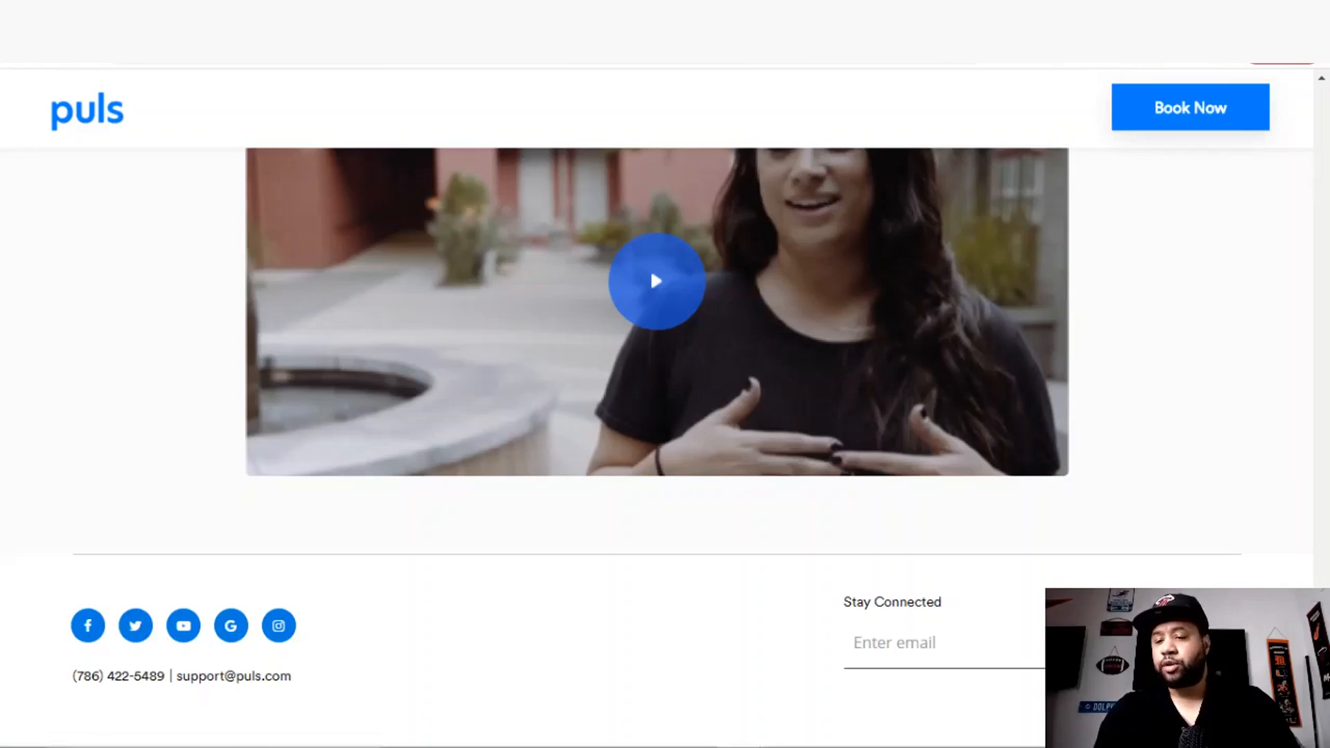
scroll(1307, 483, up, 20)
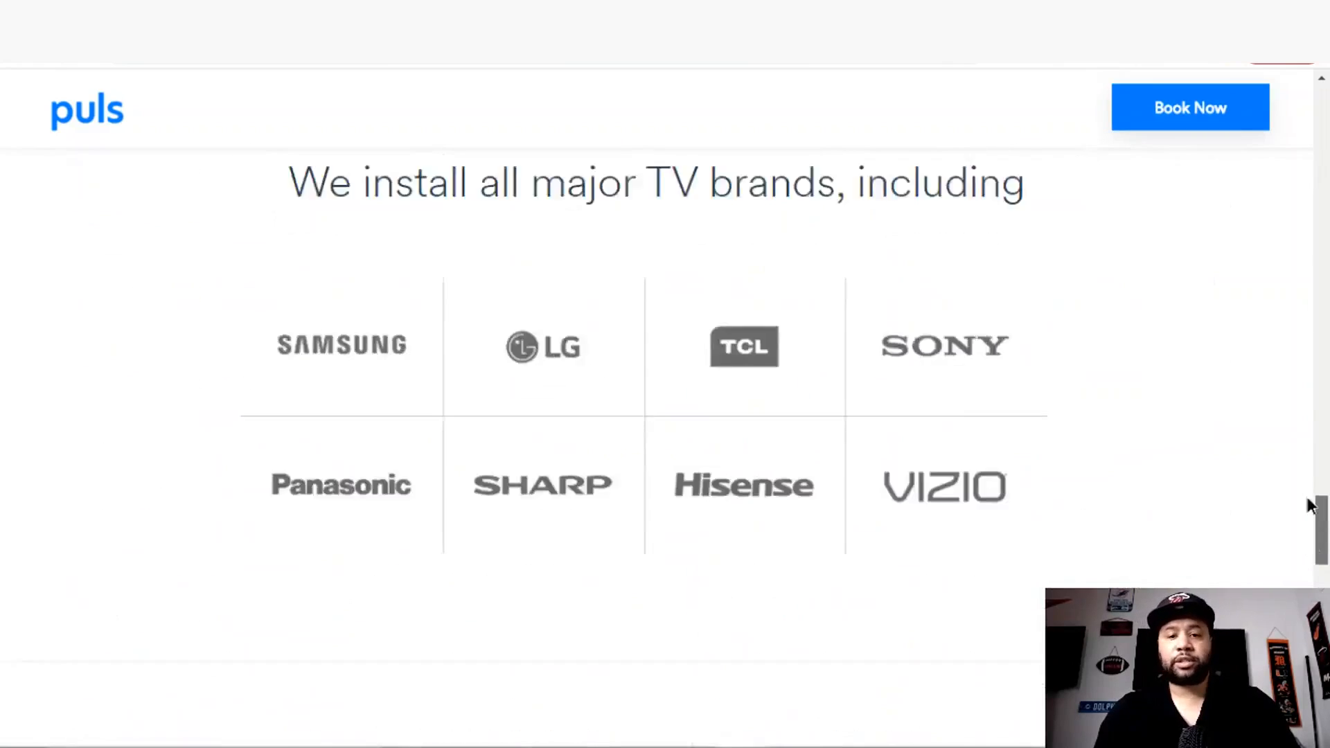
drag(1307, 483, 1308, 112)
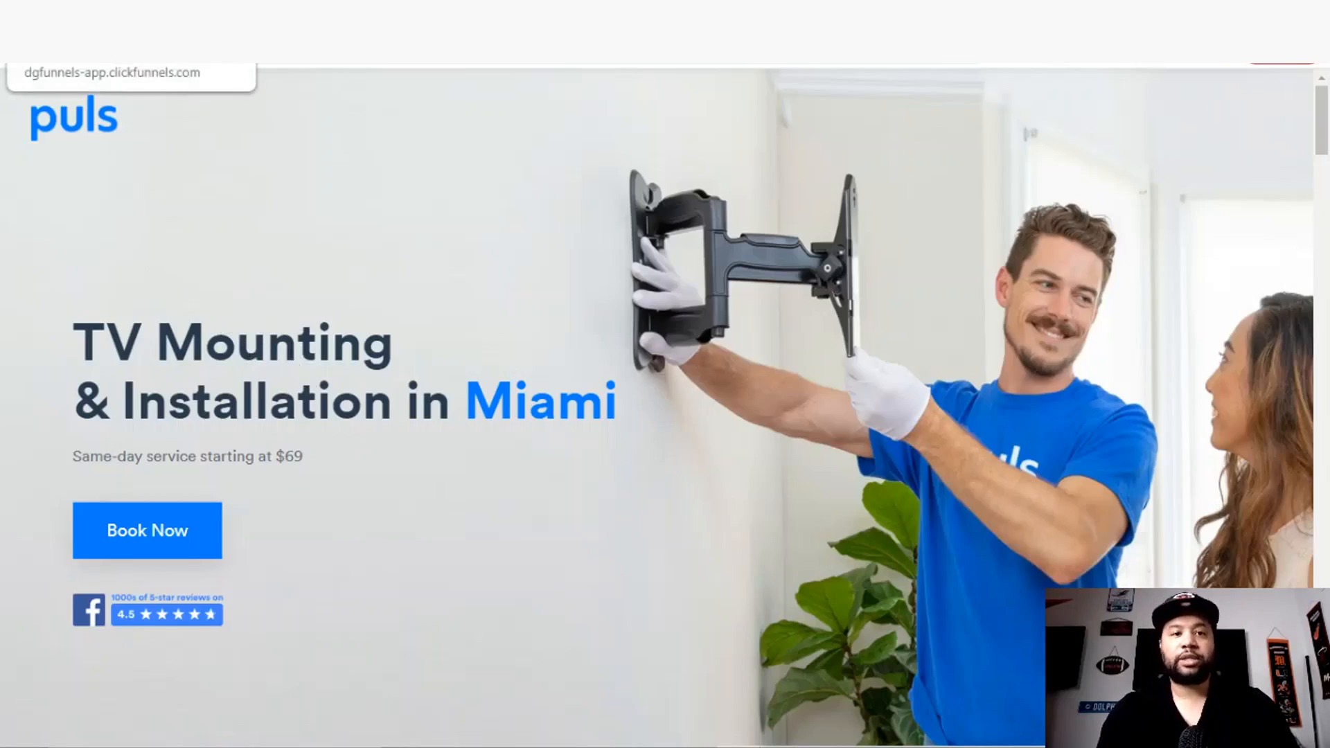
Step: Look at the ClickFunnels page and the Google results for "tv mounting", and return to the ClickFunnels page editor
click(110, 15)
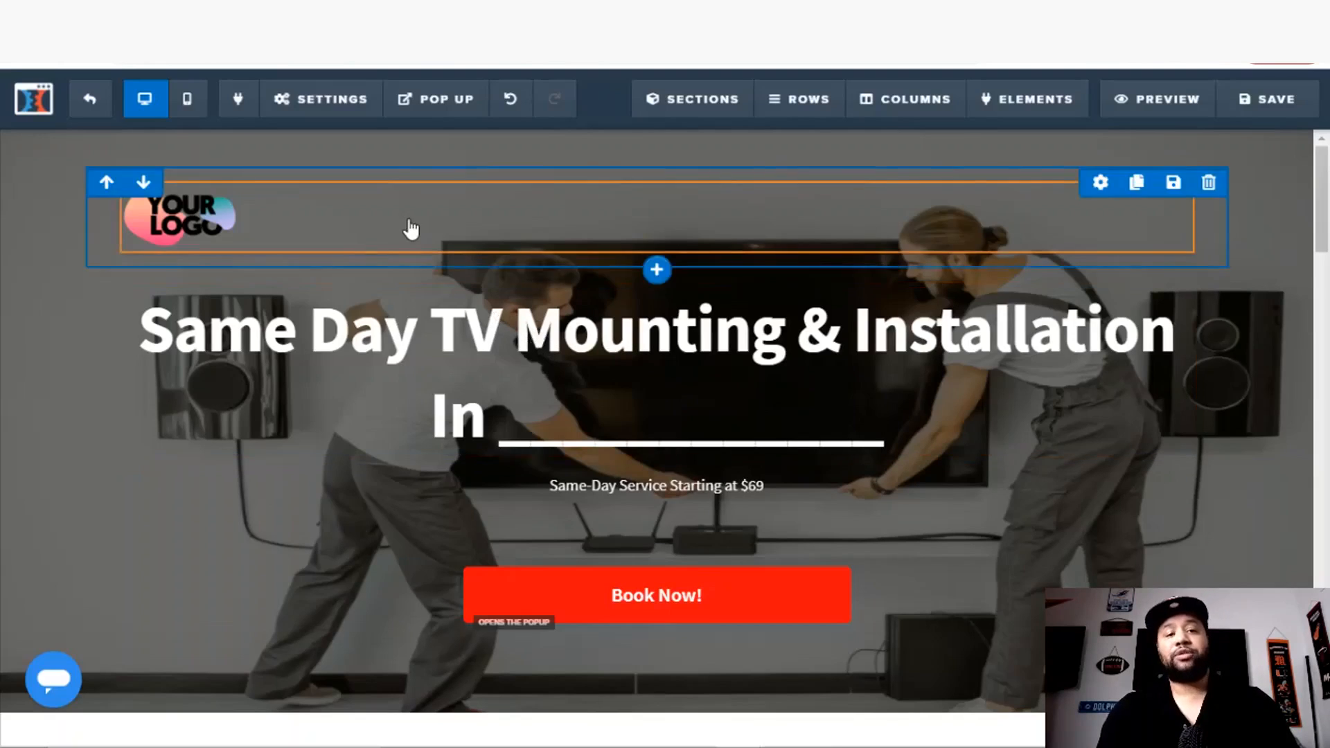
click(294, 17)
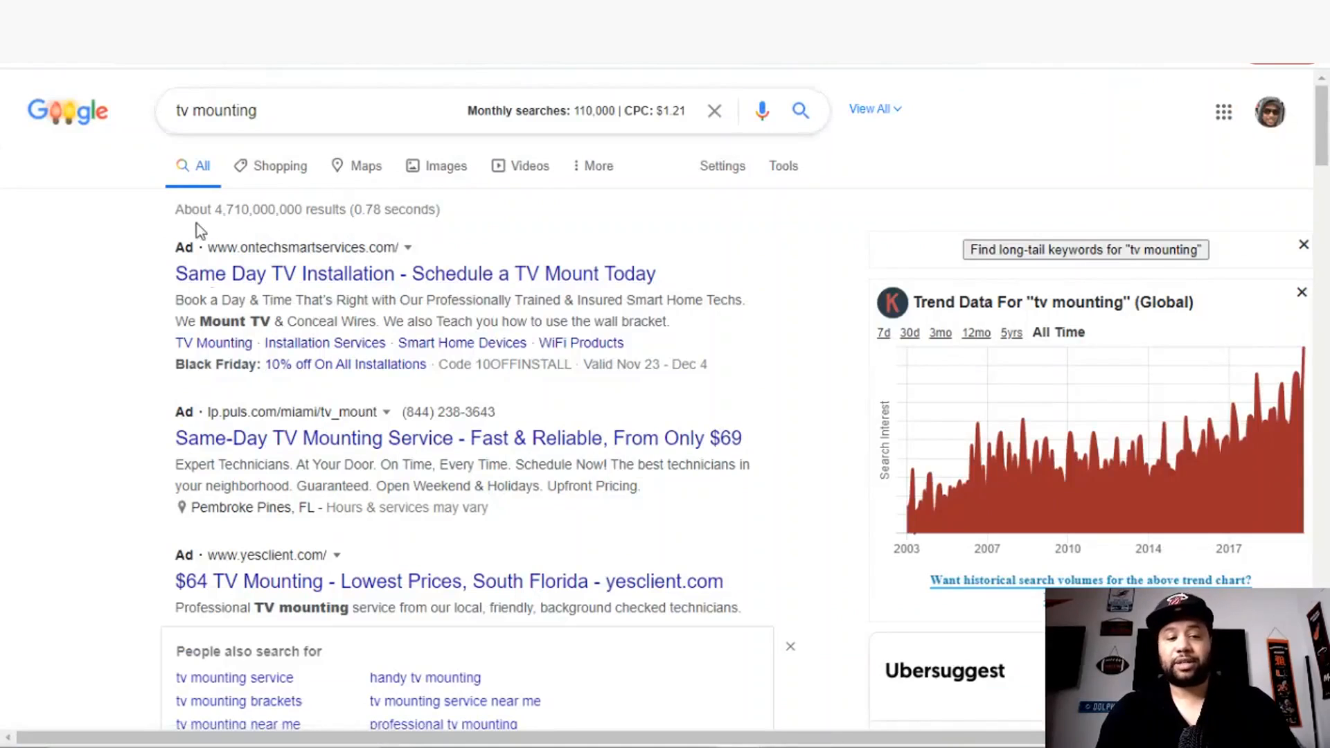
click(135, 17)
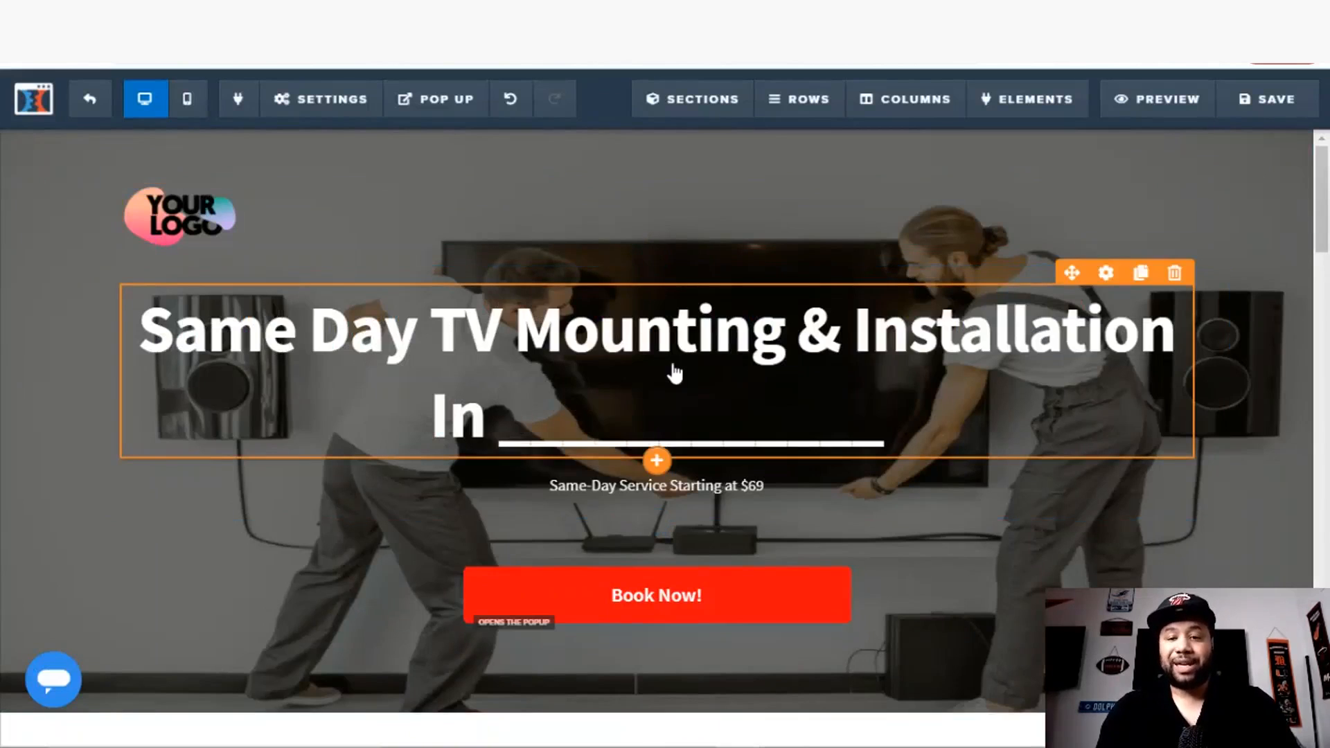
Step: Insert the word "Service" after "Installation" in the hero headline
click(1182, 334)
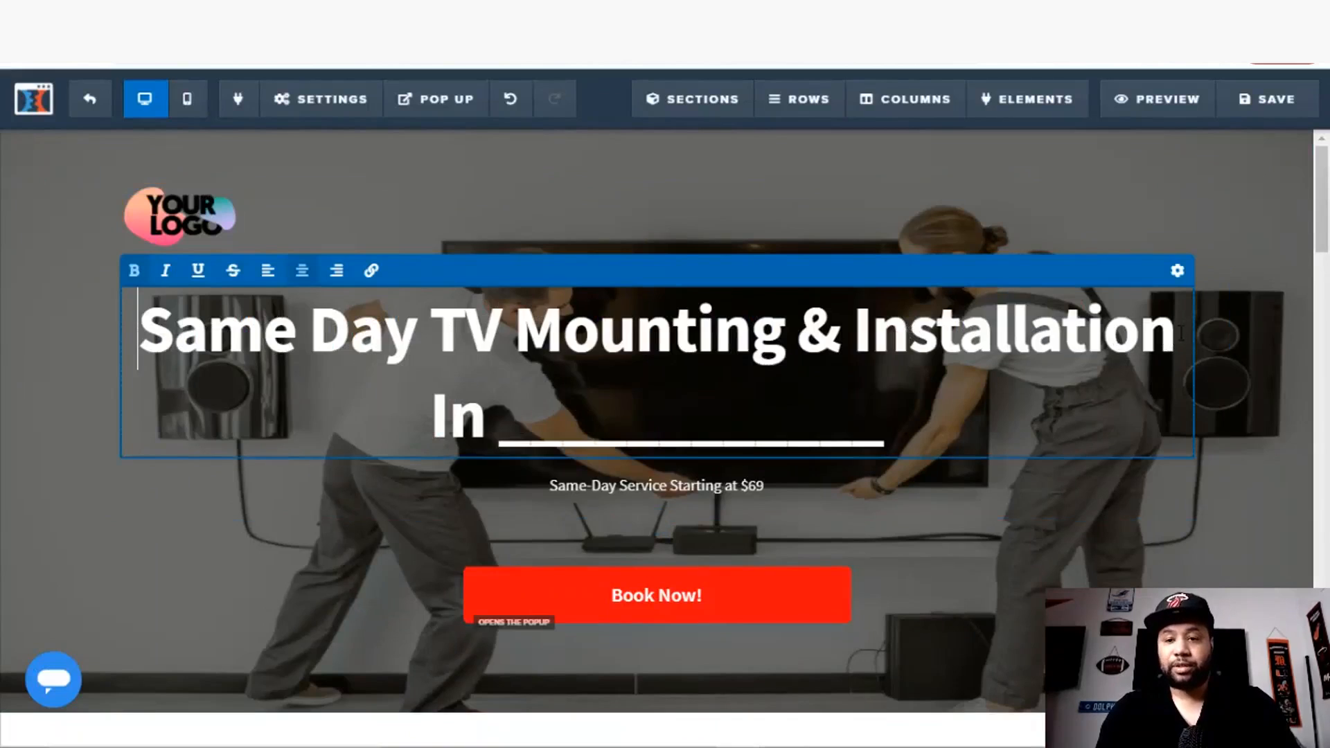
text(Serv )
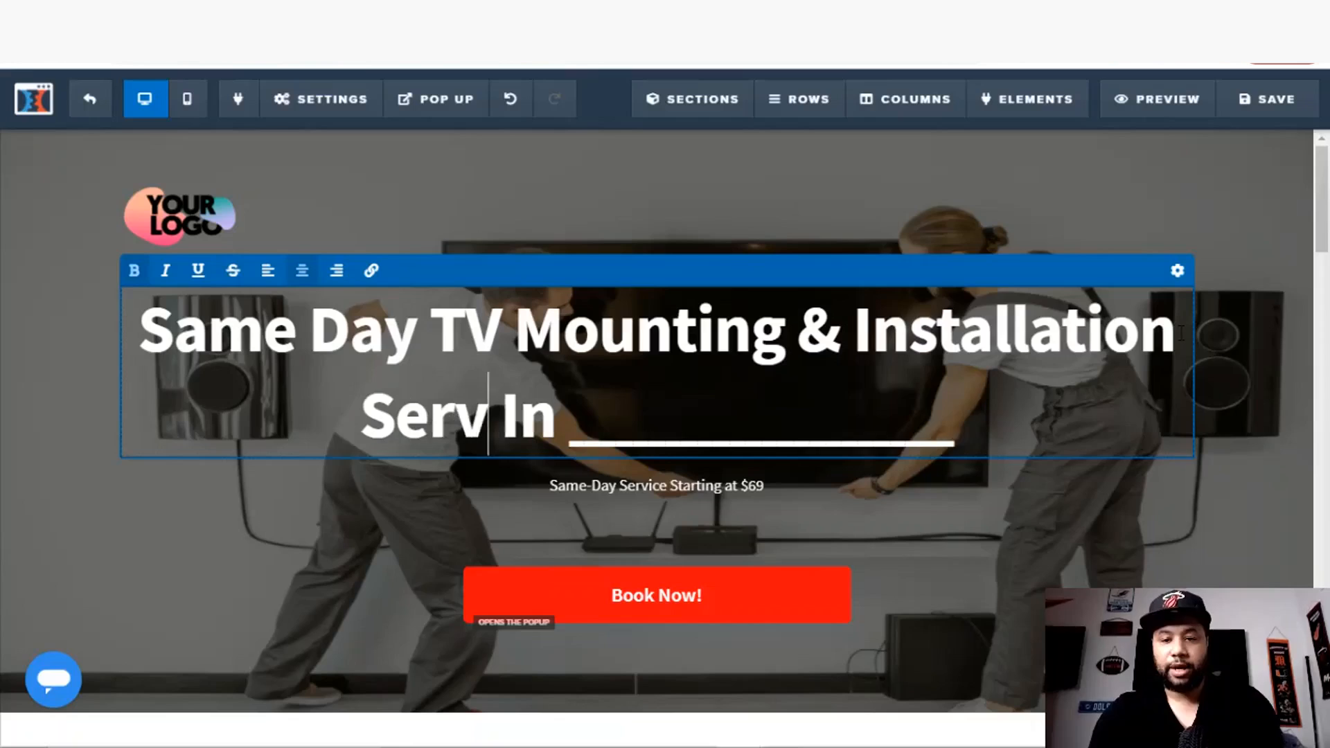
text(ice)
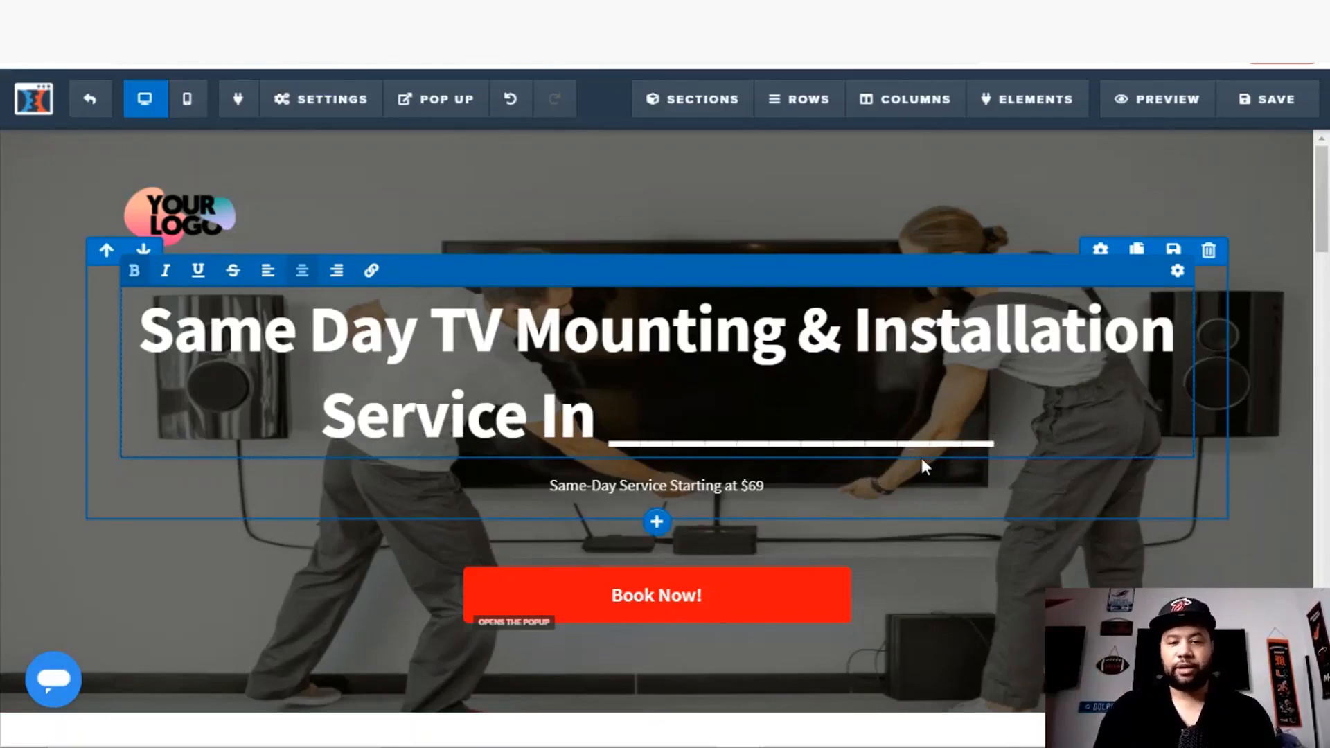
click(763, 491)
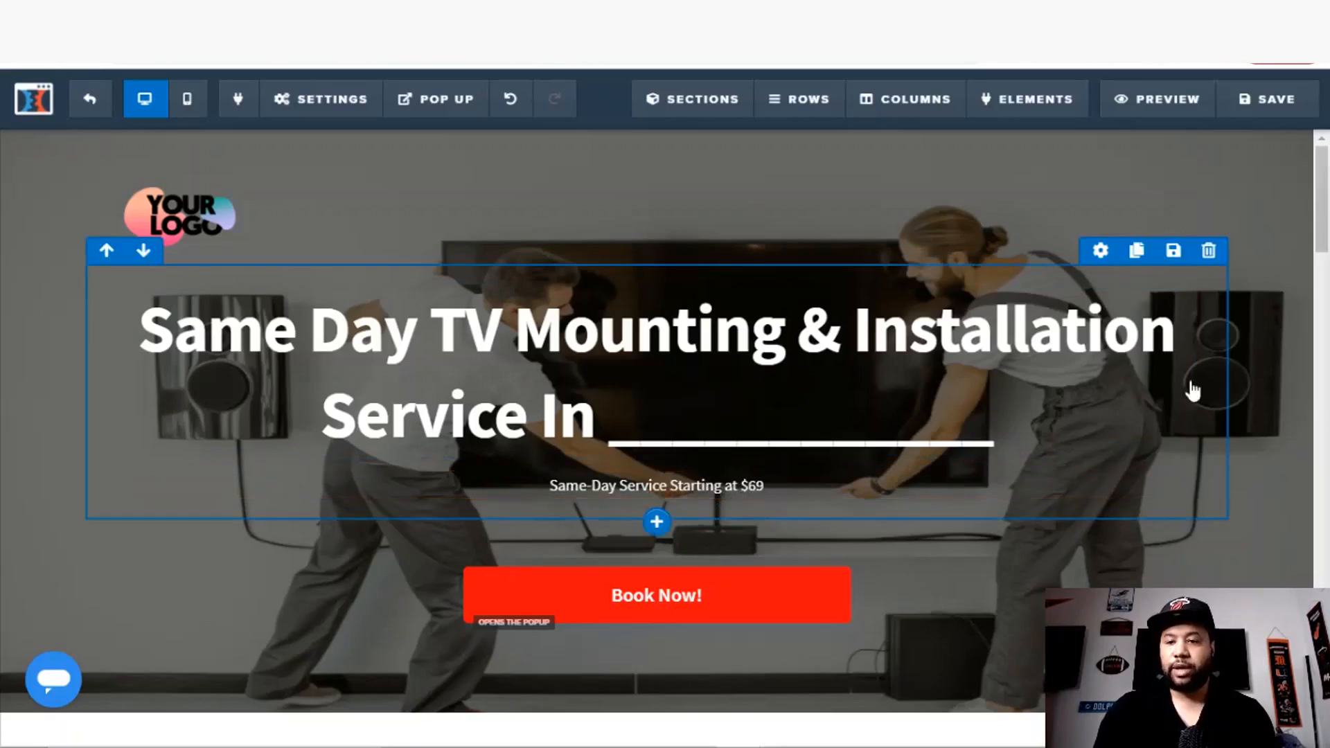
Step: Change the hero section's Book Now! button background to a bright sky blue
scroll(1049, 322, down, 1)
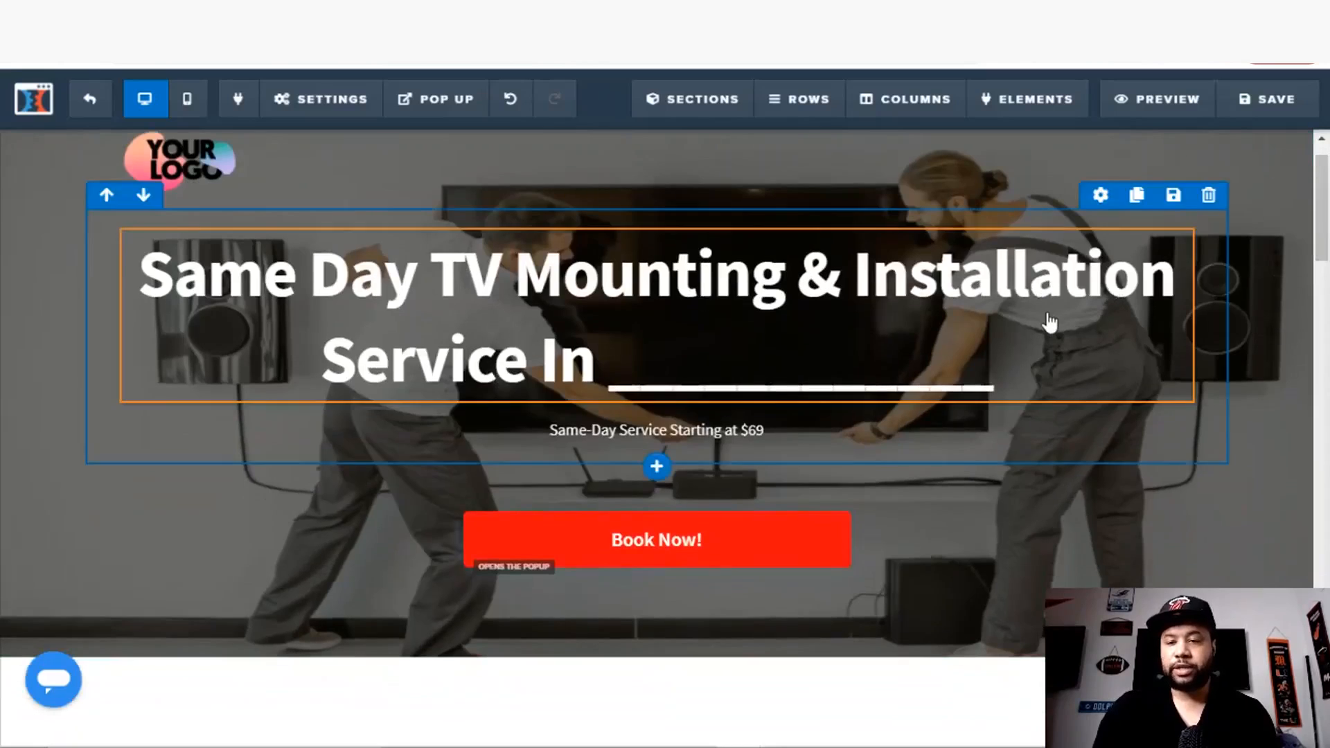
click(817, 546)
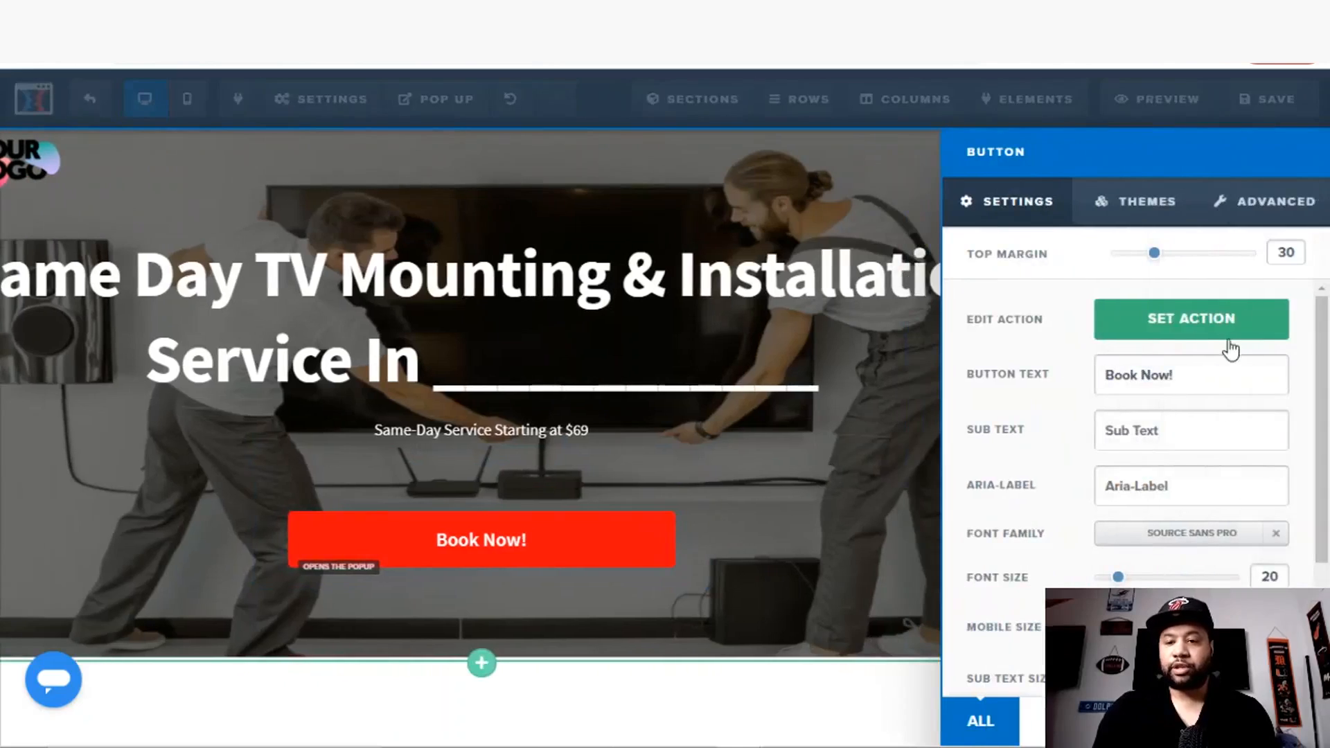
scroll(1298, 344, down, 2)
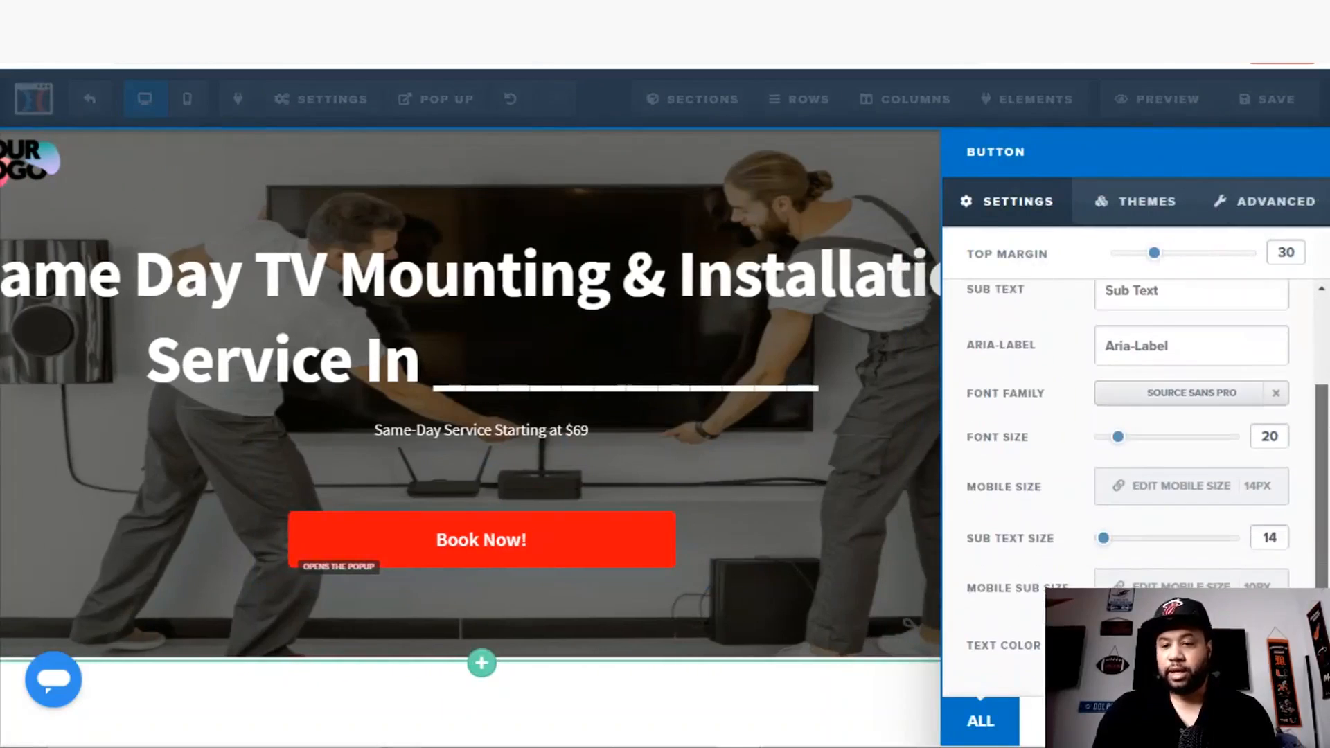
scroll(1258, 538, down, 1)
click(1143, 601)
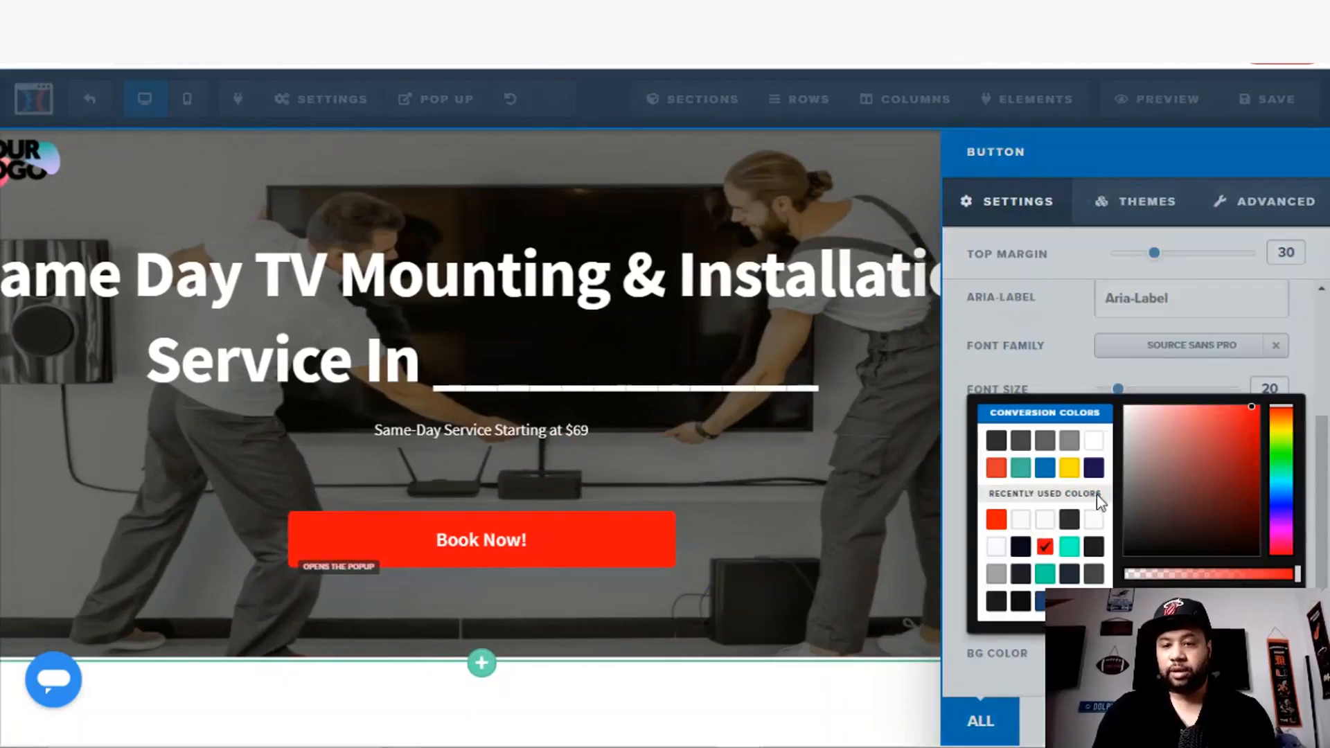
click(1069, 547)
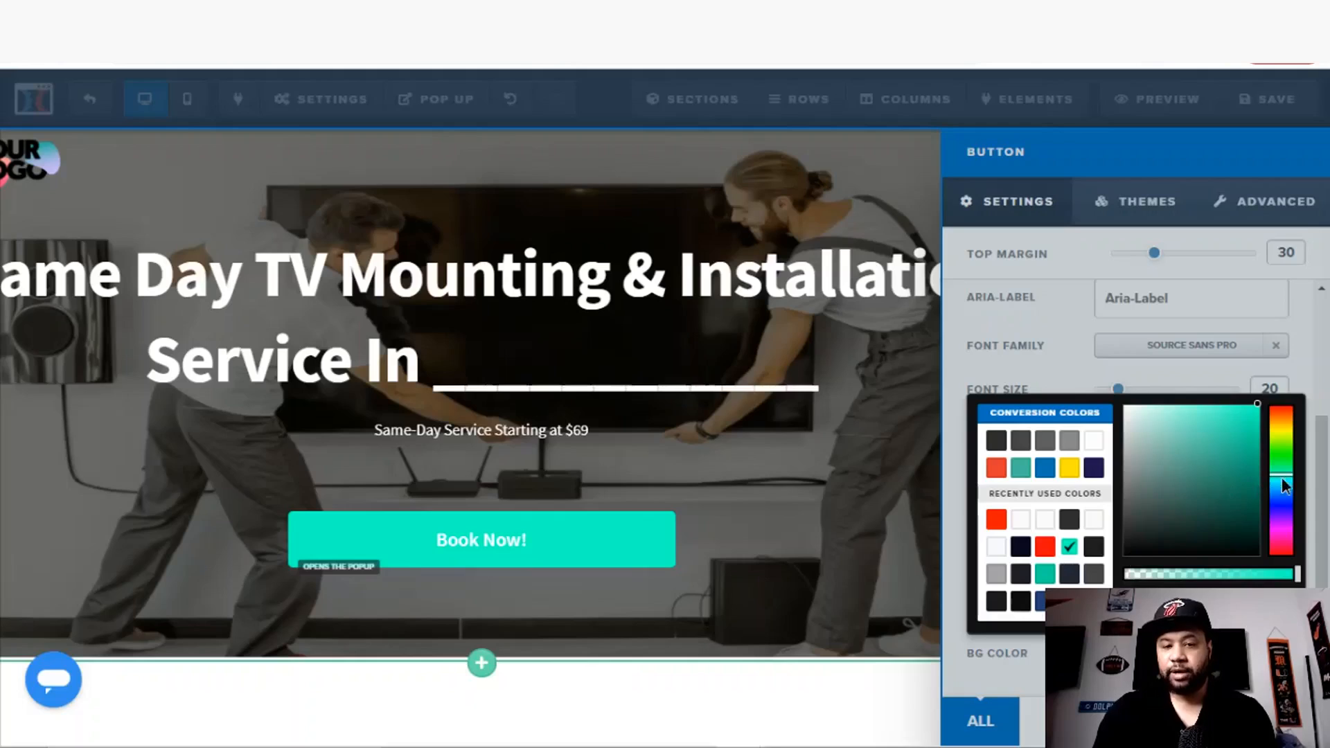
drag(1285, 485, 1288, 503)
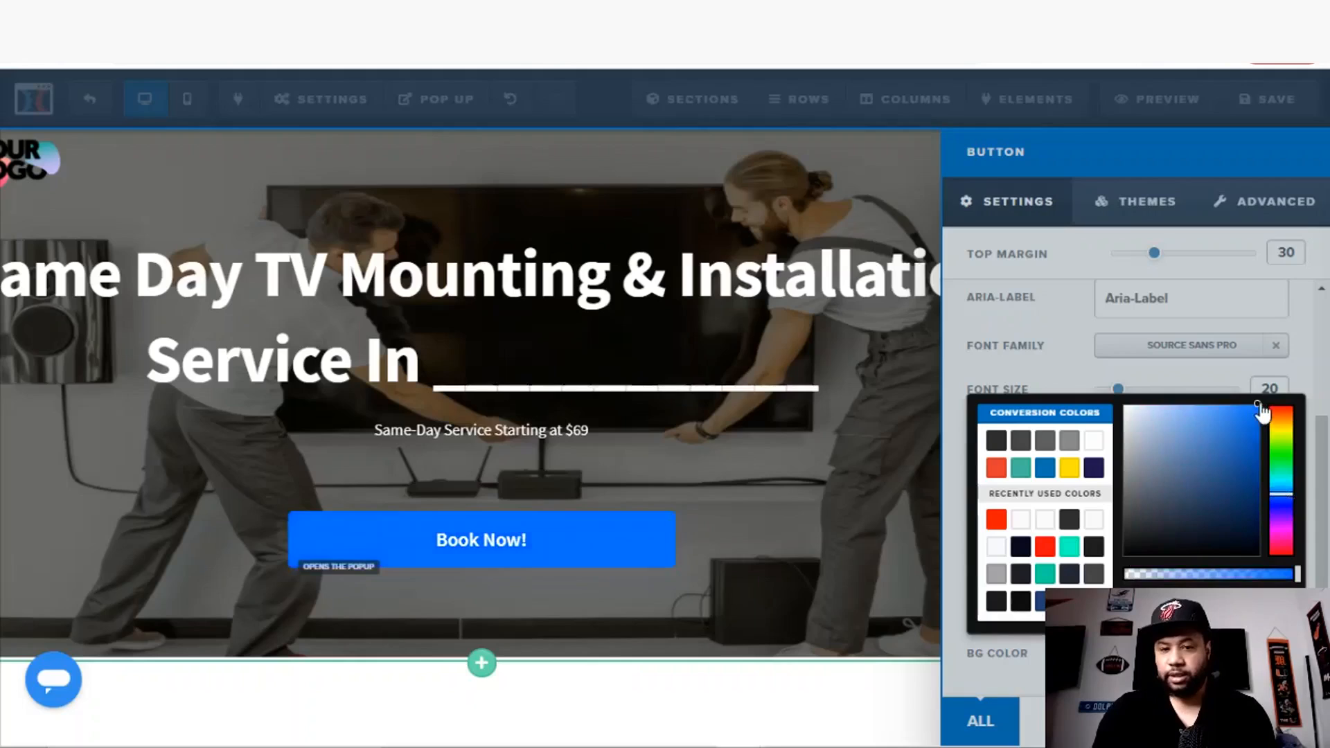
mouse_move(1261, 410)
mouse_down()
mouse_move(1245, 485)
mouse_move(1259, 419)
mouse_up()
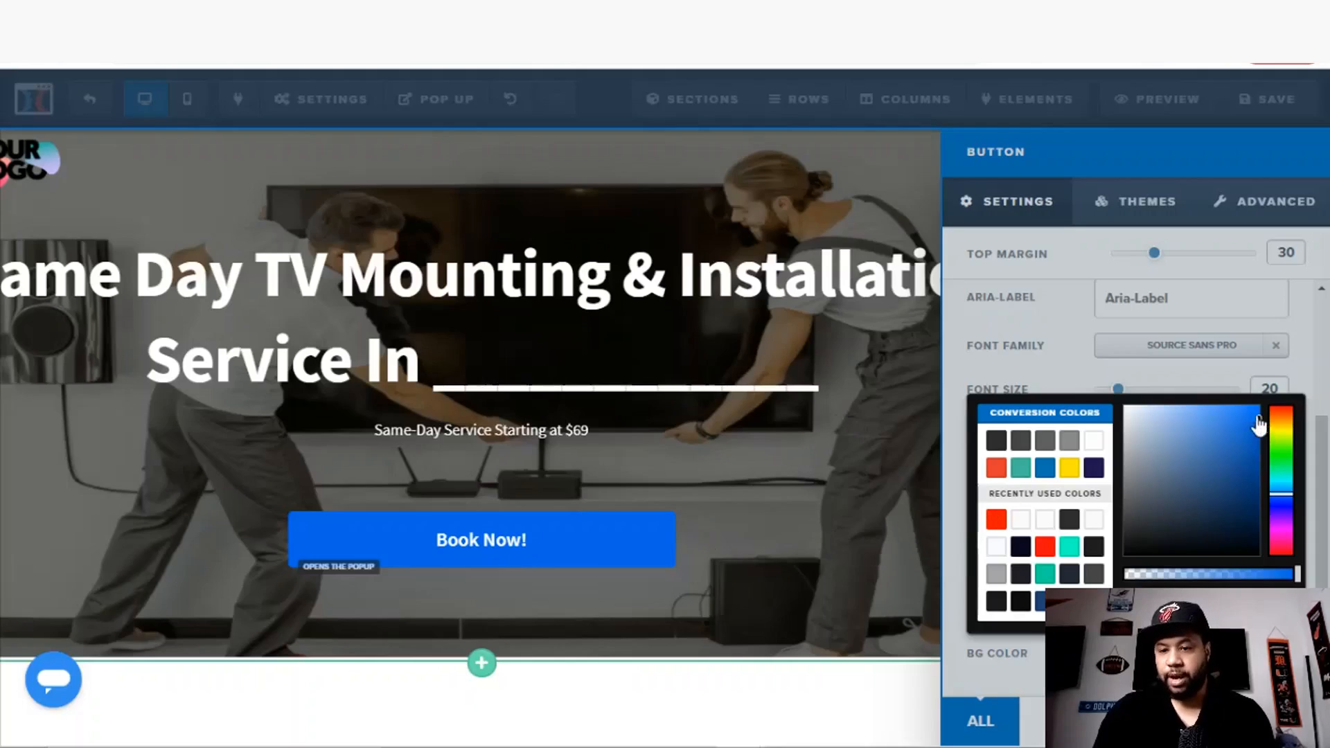
drag(1252, 431, 1261, 575)
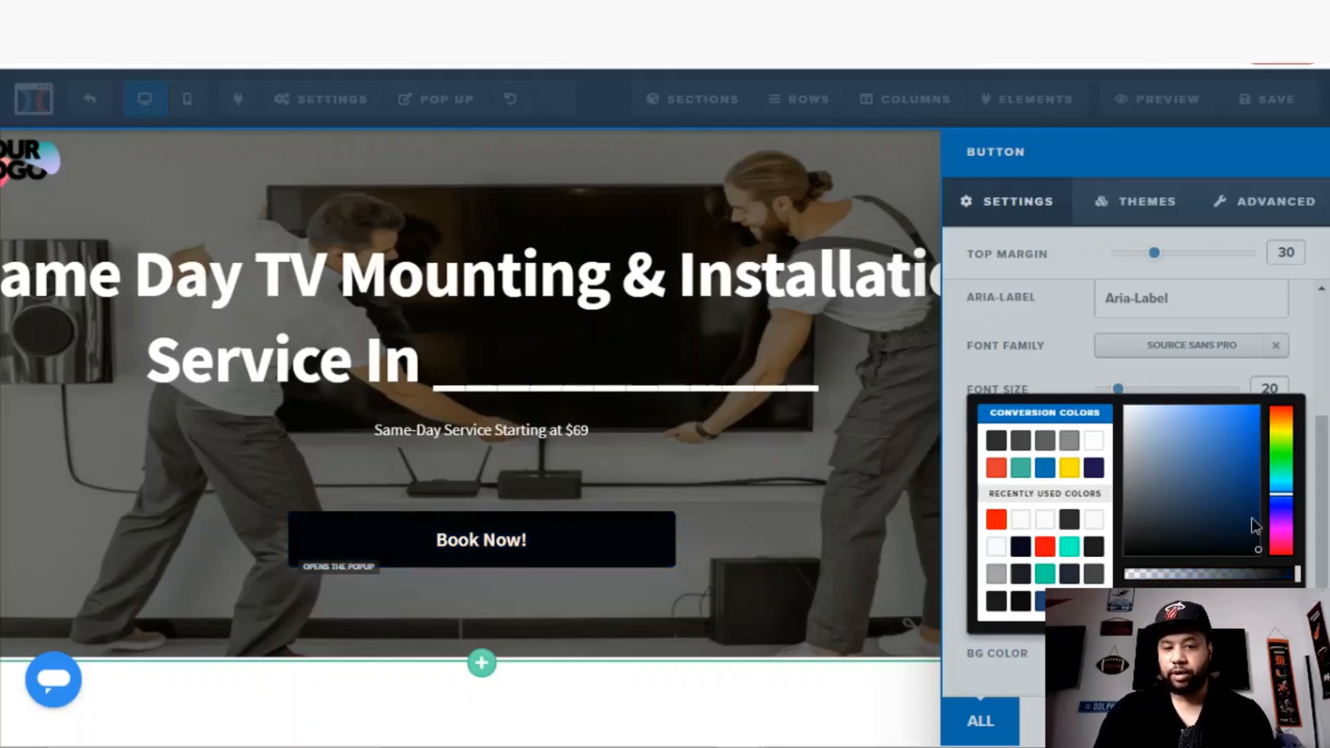
drag(1256, 526, 1257, 403)
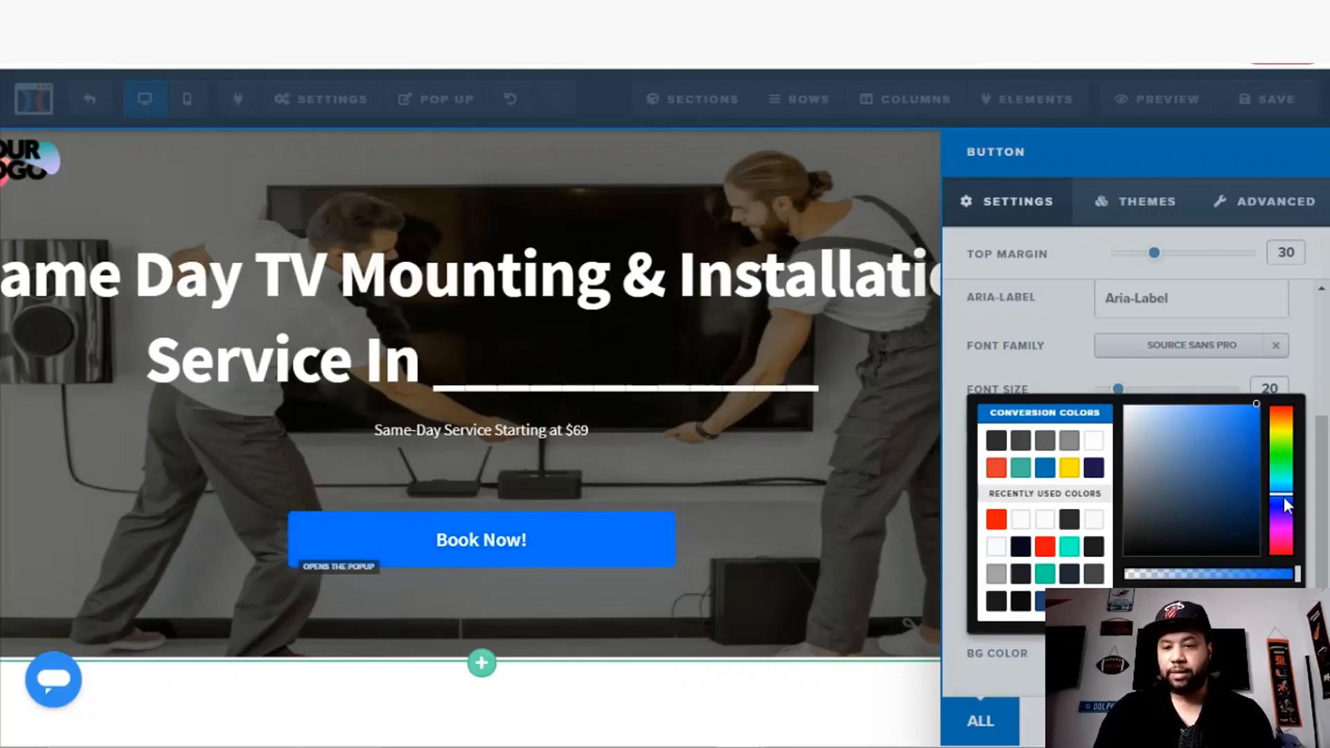
mouse_move(1284, 497)
mouse_down()
mouse_move(1284, 485)
mouse_move(1285, 497)
mouse_up()
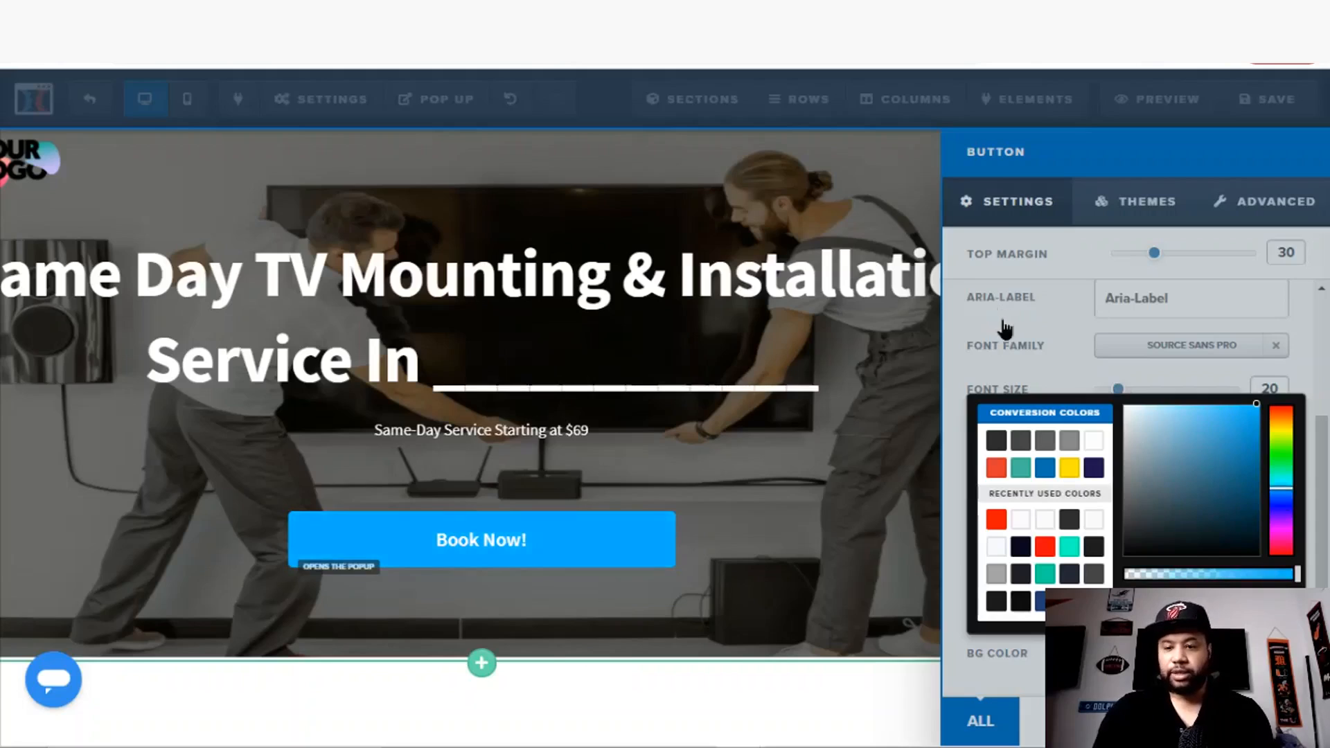
click(1007, 334)
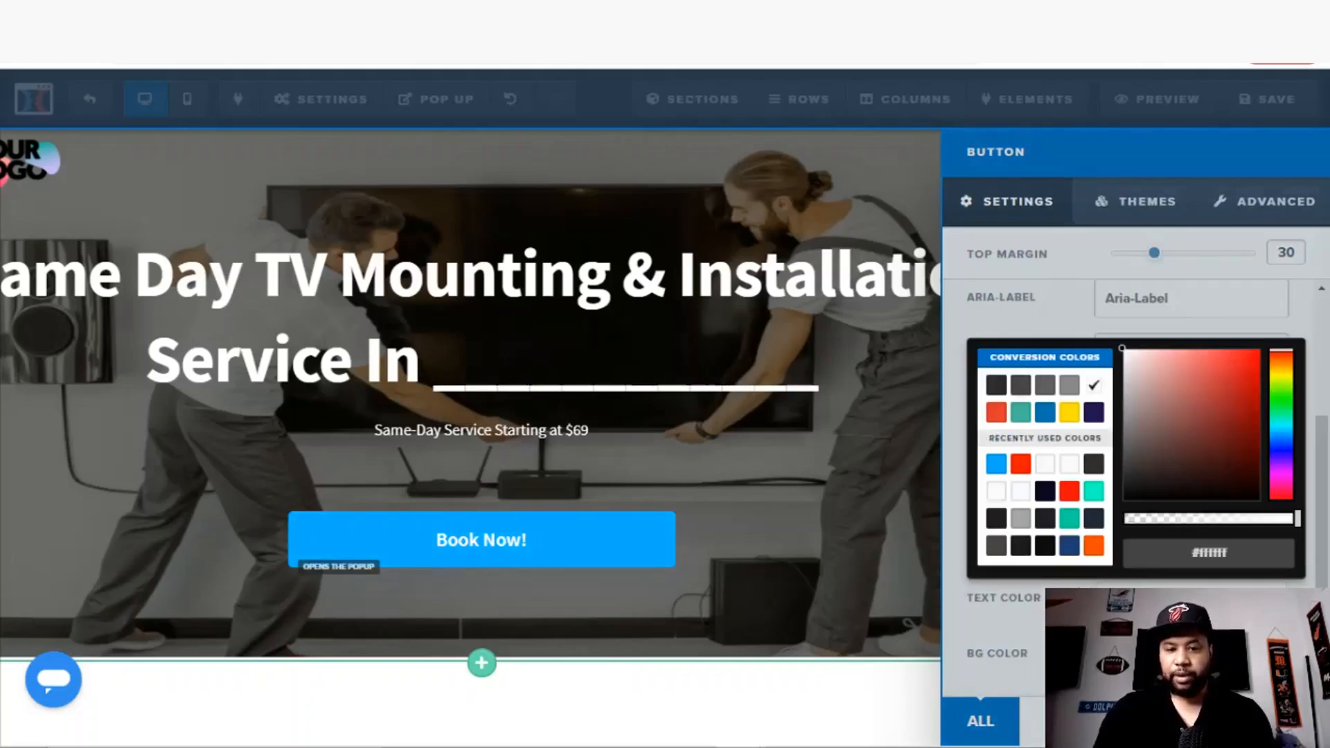
Step: Set the Book Now! button's text color to black, #000000
click(1191, 600)
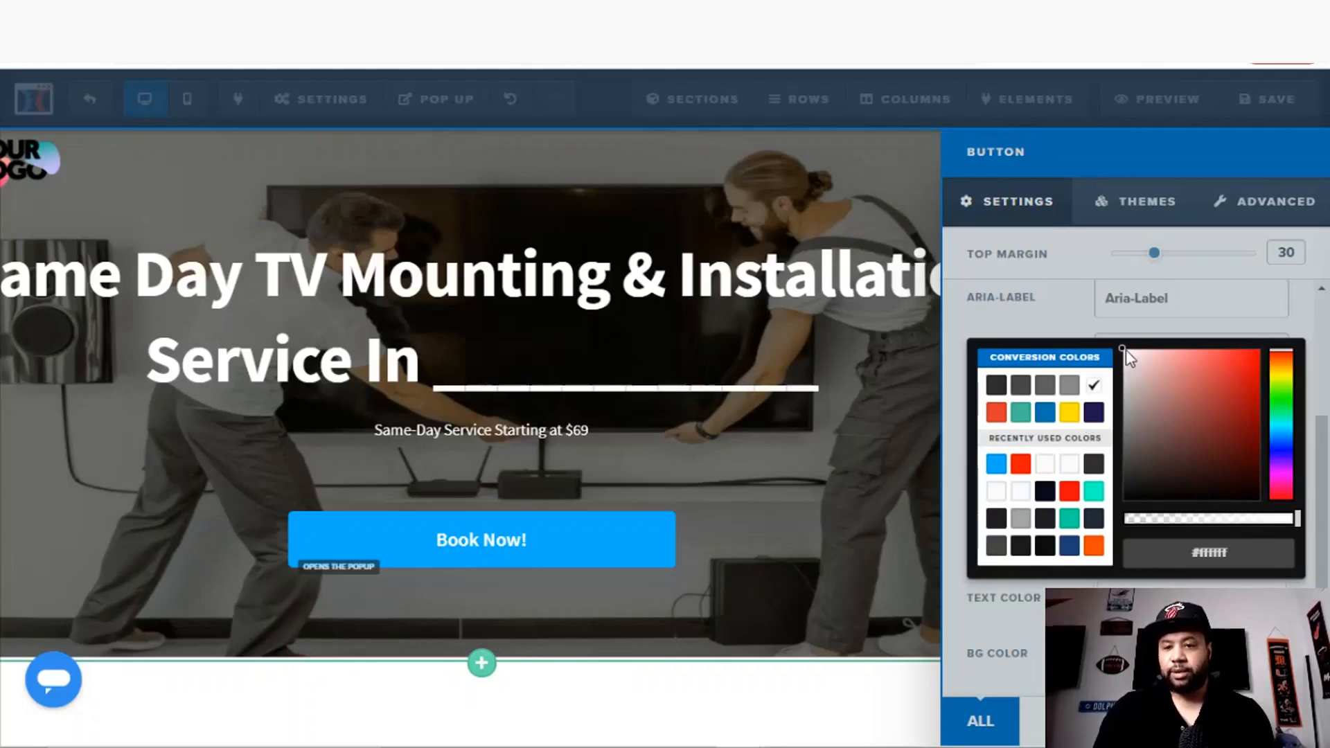
drag(1297, 521, 1327, 529)
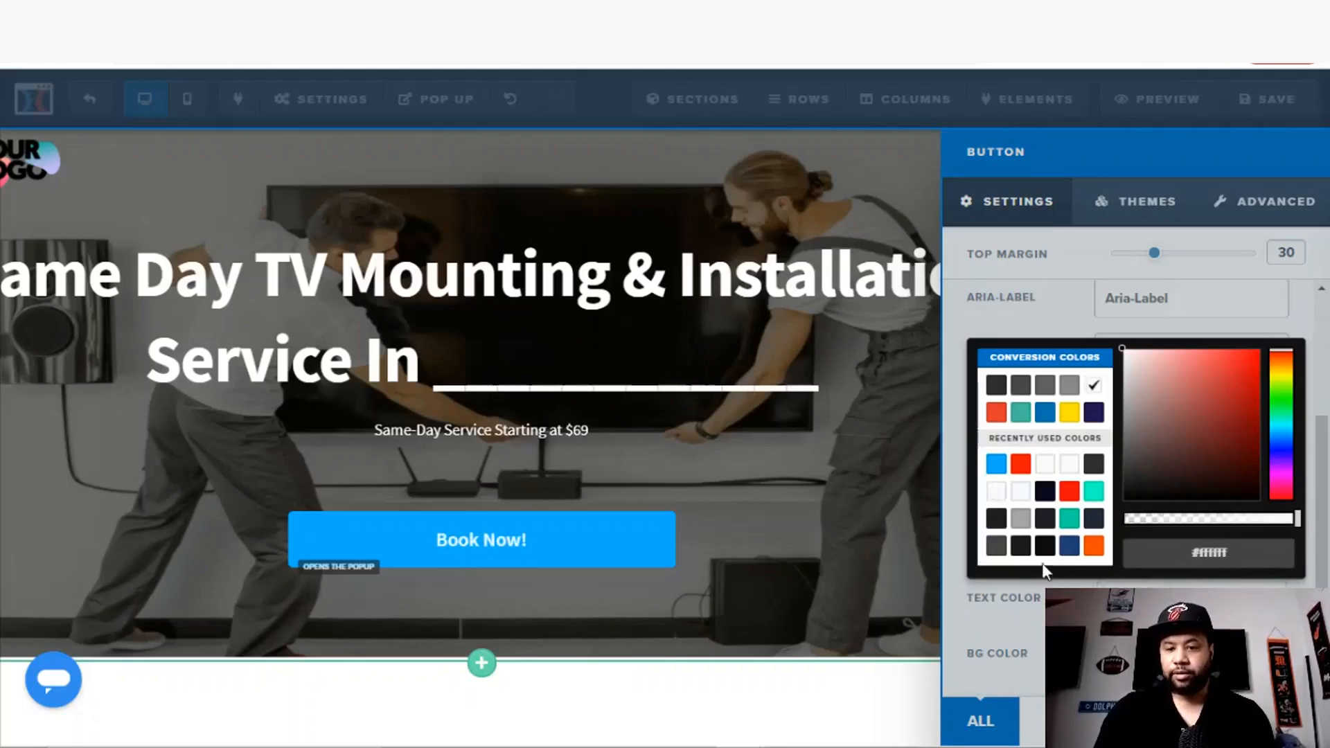
click(1046, 547)
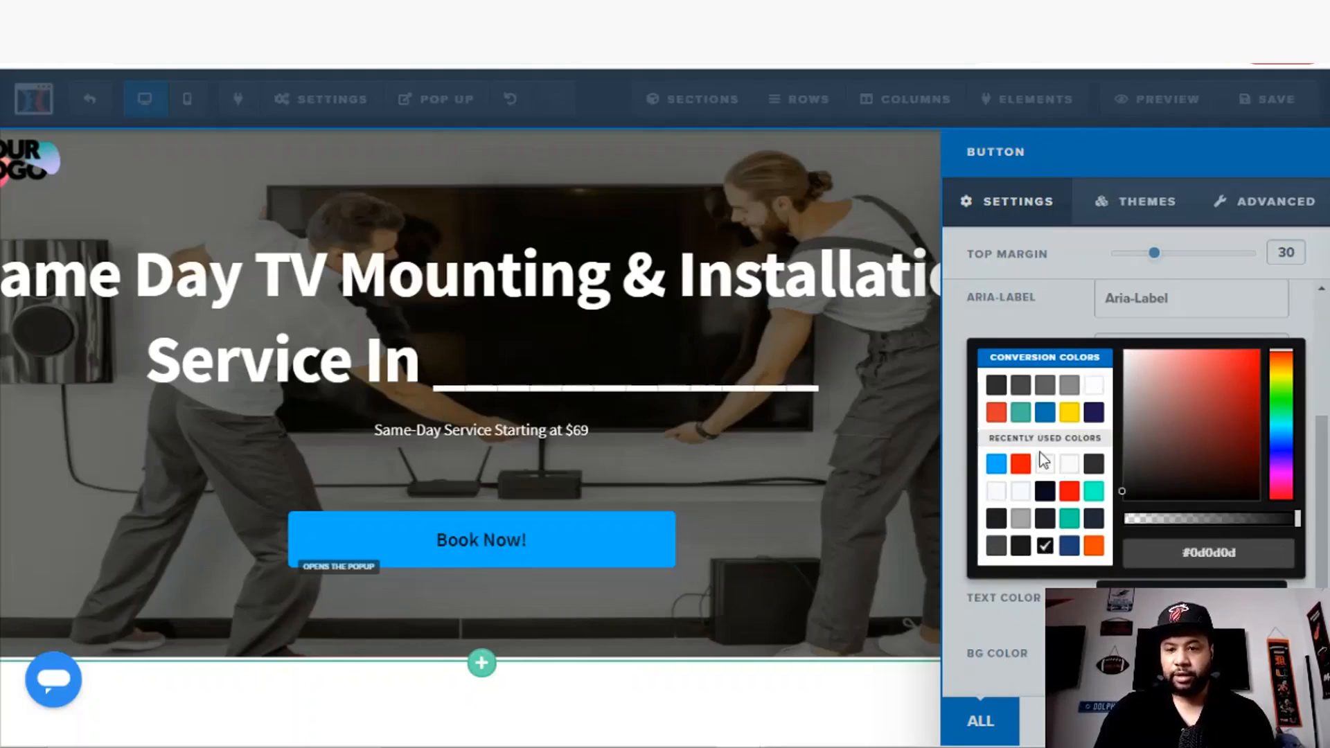
click(1123, 498)
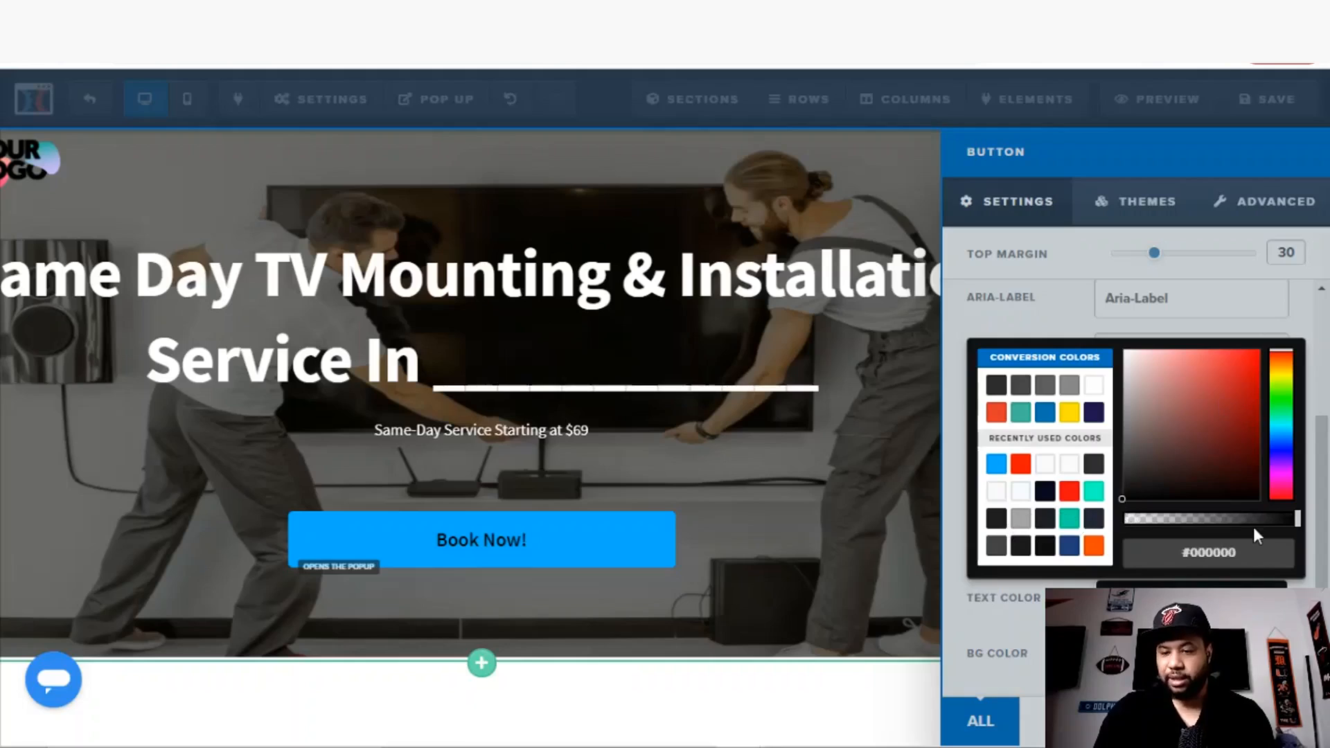
click(1045, 546)
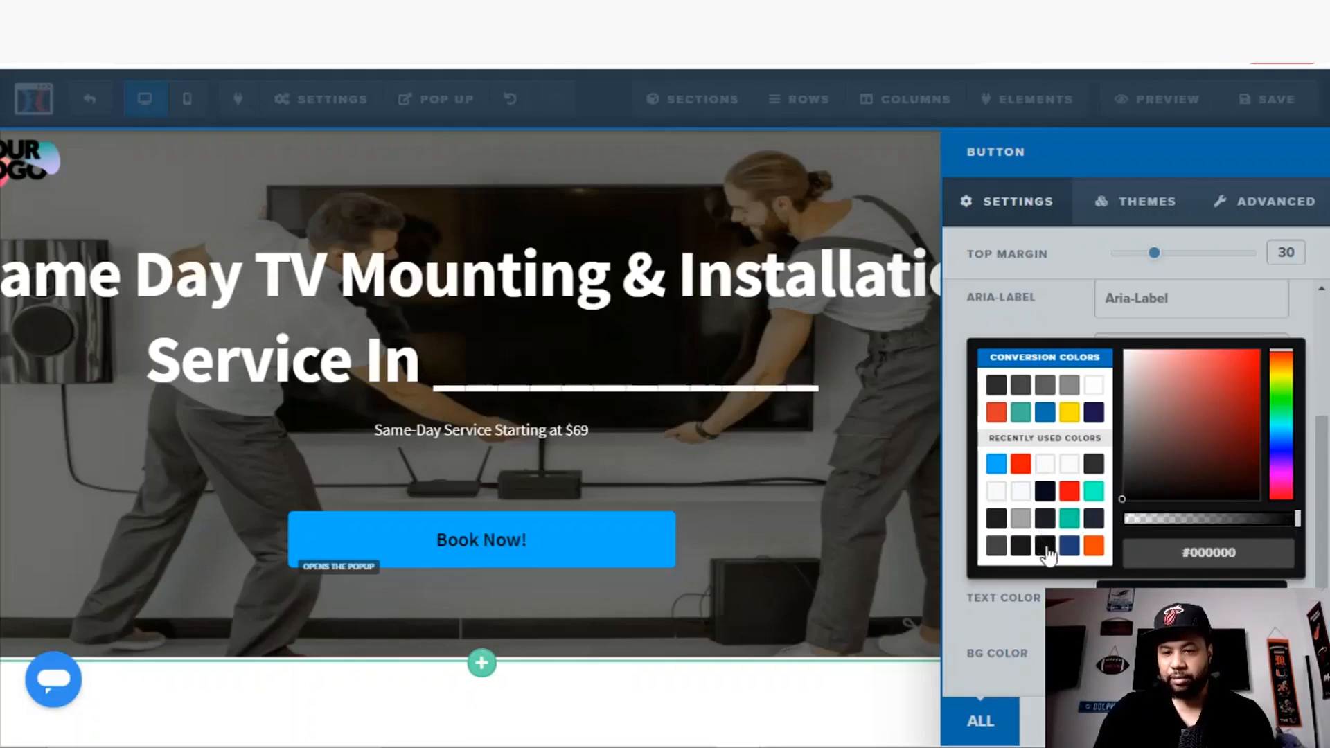
click(1126, 498)
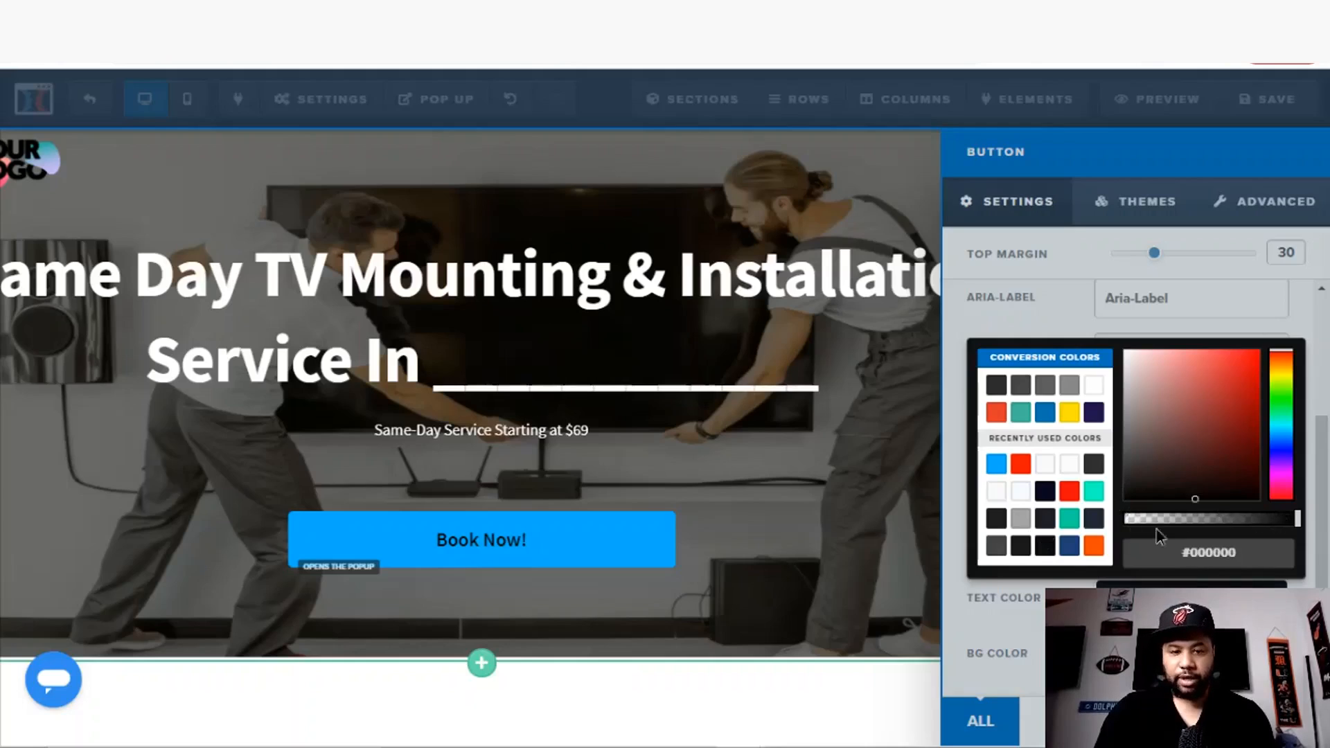
click(1258, 499)
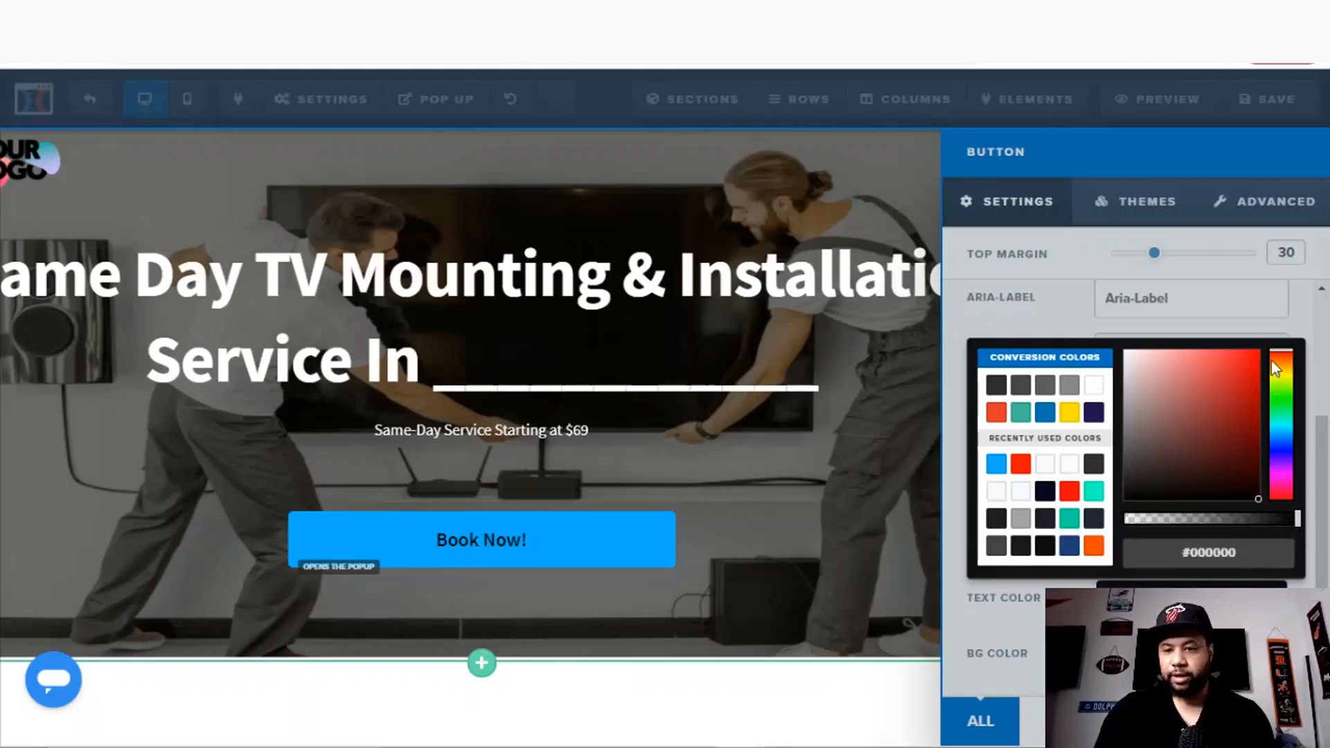
click(1042, 284)
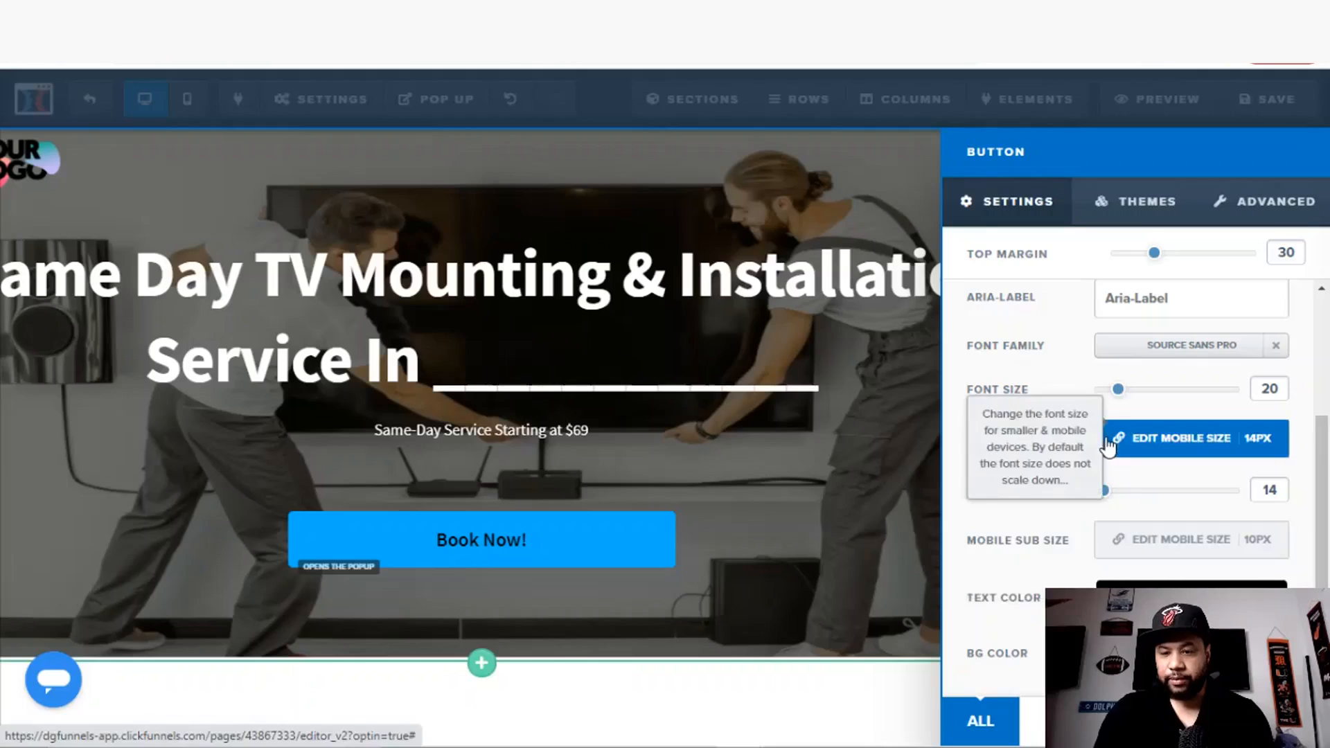
Step: Set the Book Now! button's font size to 30 and save the page
drag(1116, 390, 1141, 392)
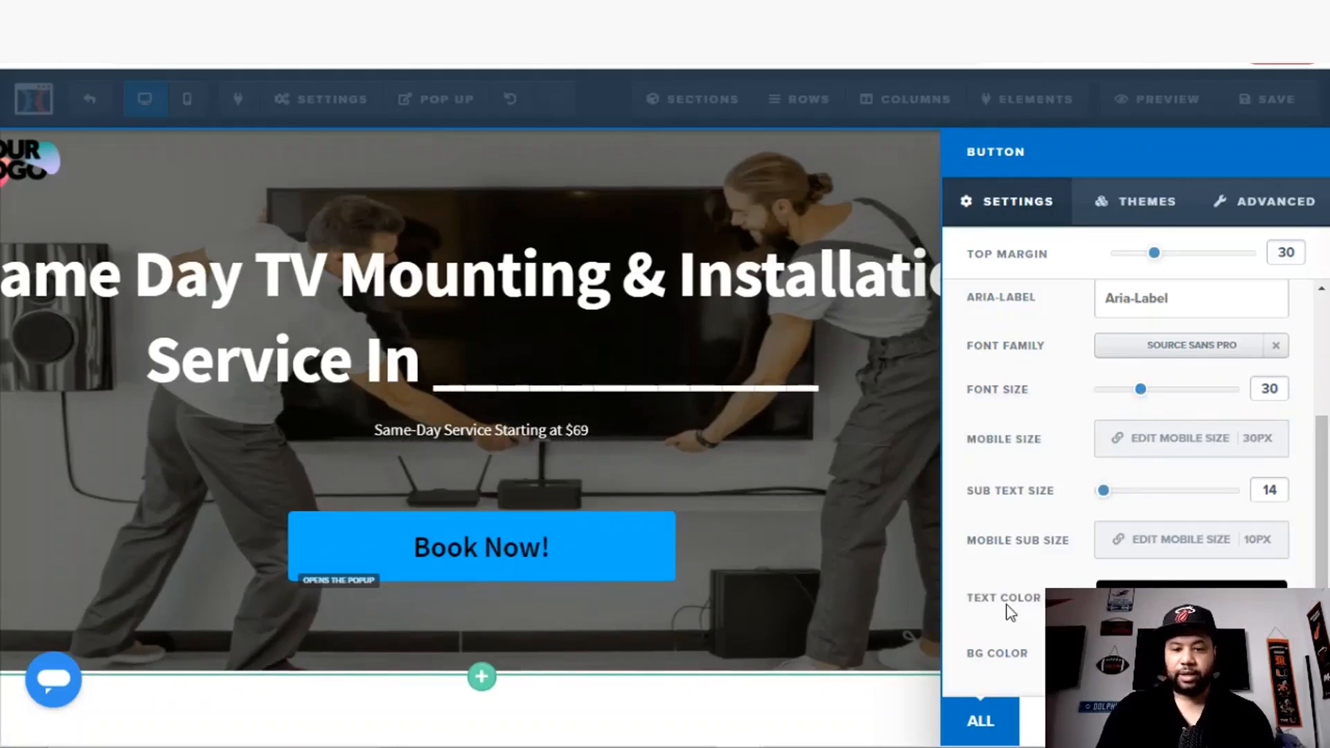
click(574, 564)
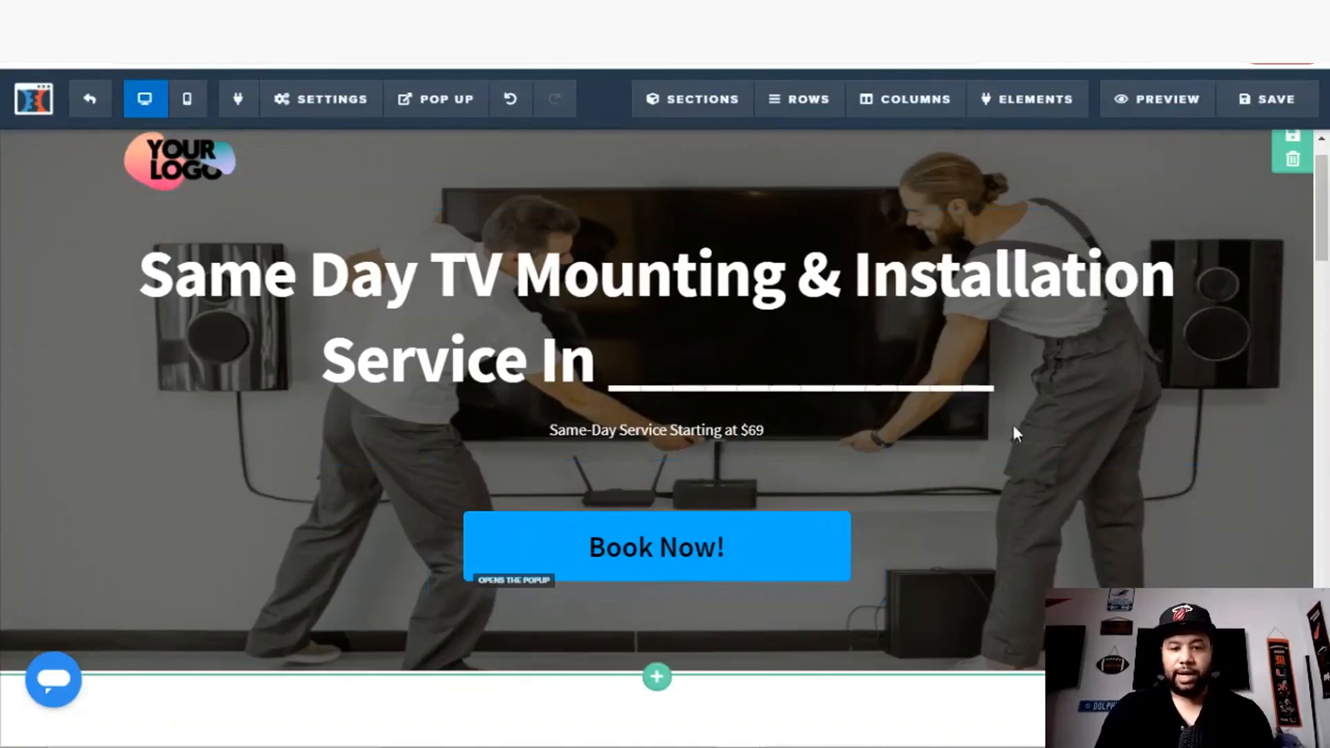
click(1283, 104)
Step: Replace the second and third column headings under How It Works! with "Step 2" and "Step 3"
scroll(1312, 155, down, 6)
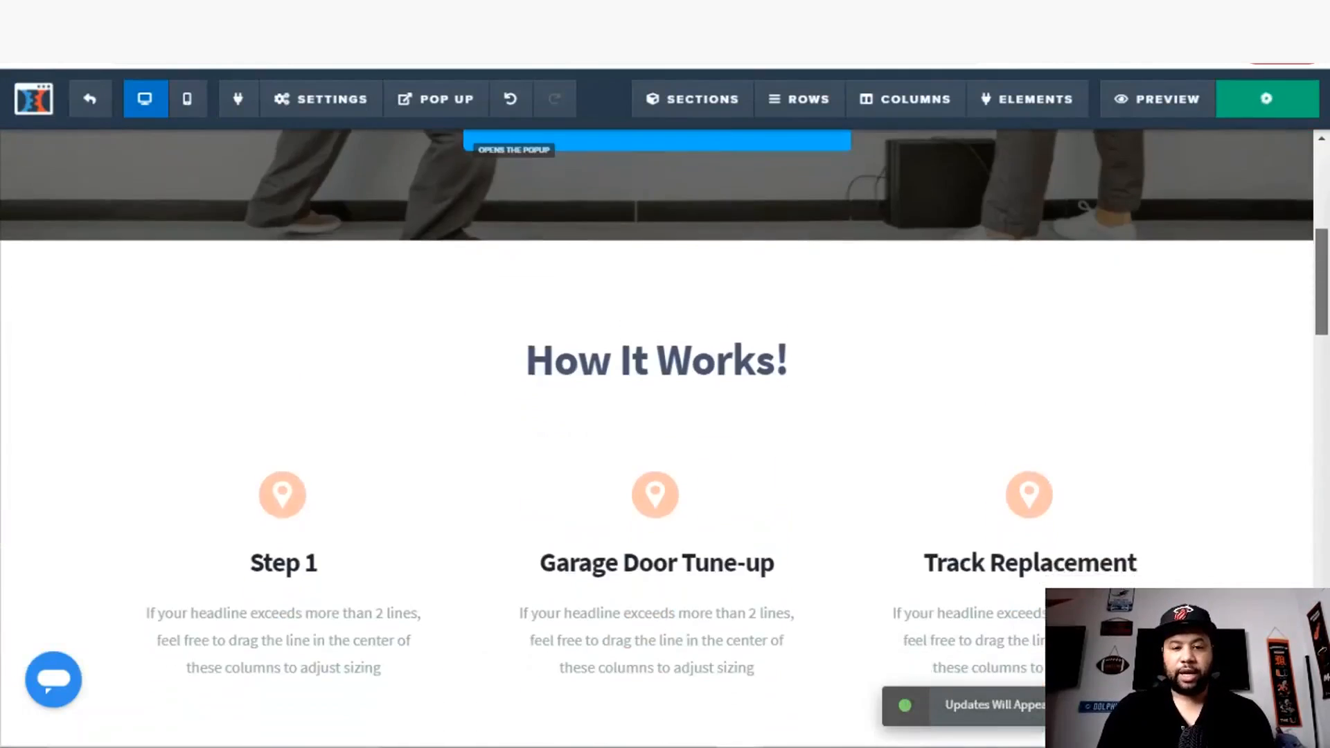
drag(1322, 278, 1321, 299)
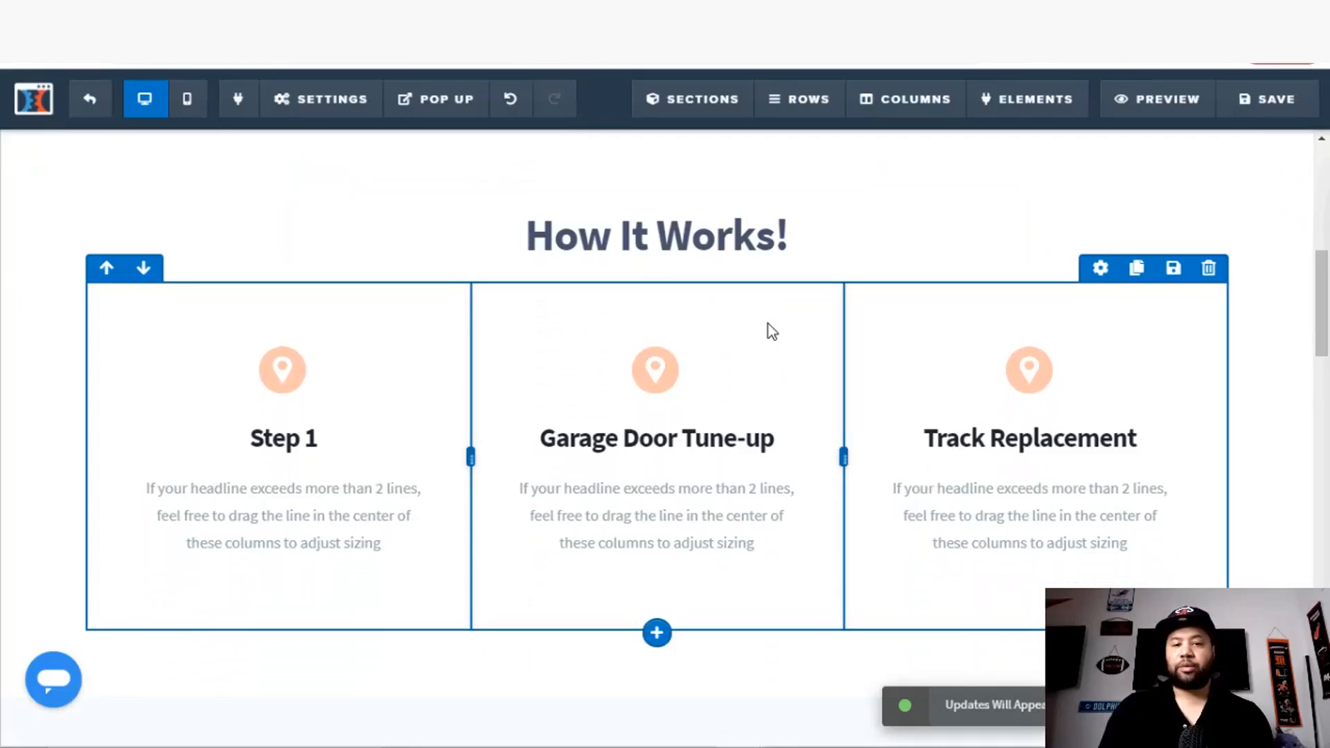
double_click(717, 438)
drag(781, 440, 527, 447)
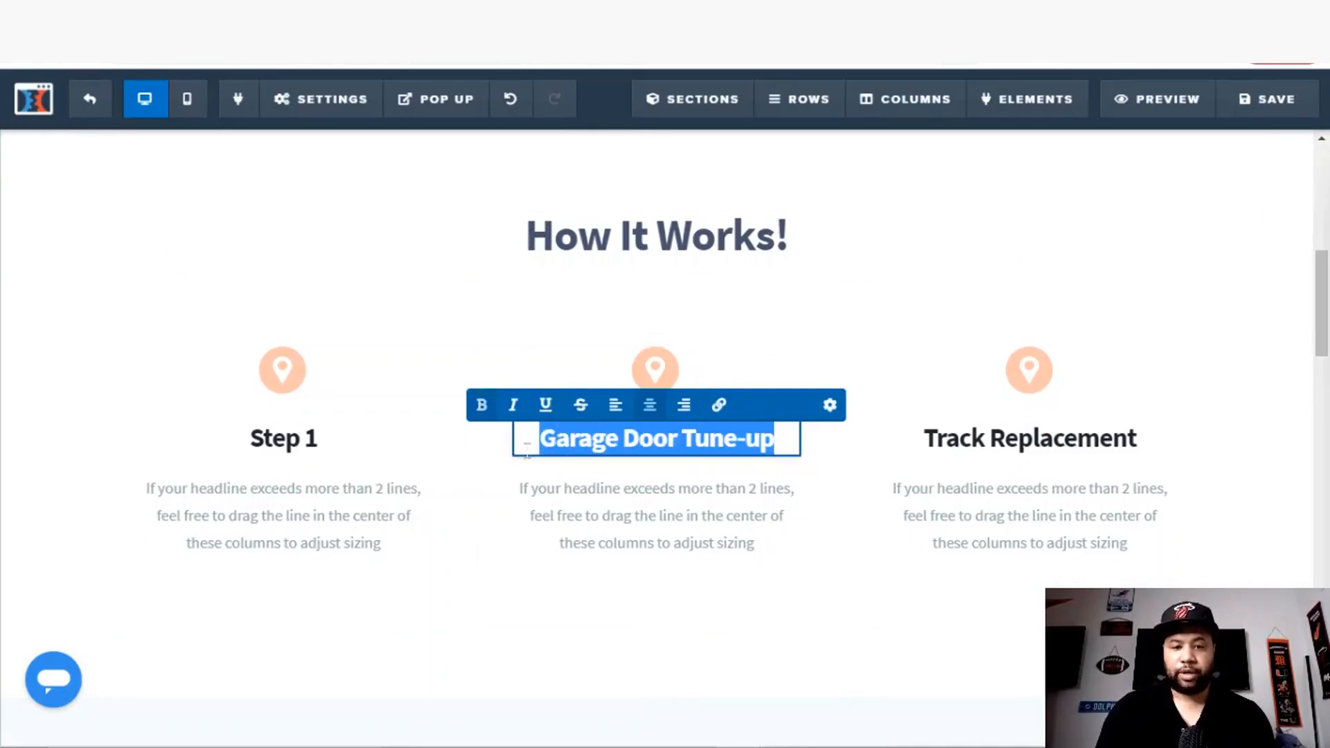
text(Step 3)
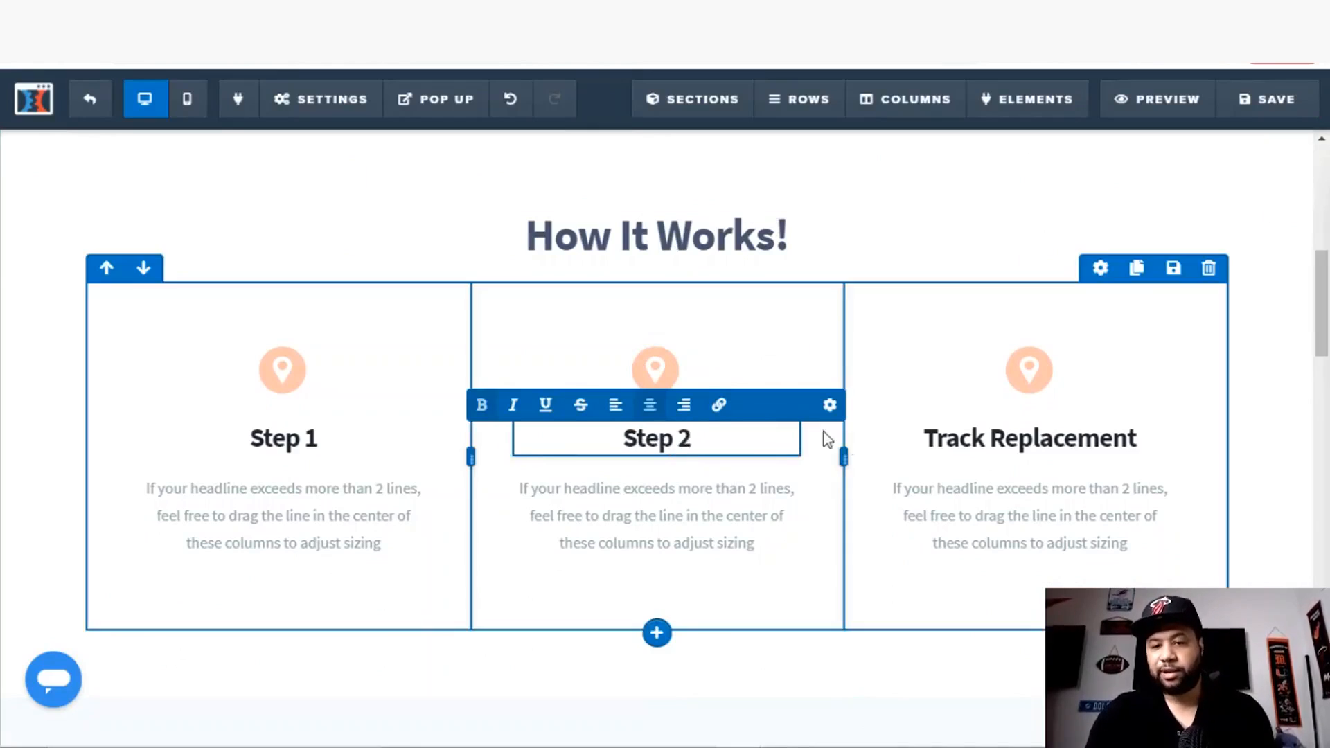
triple_click(984, 439)
text(S)
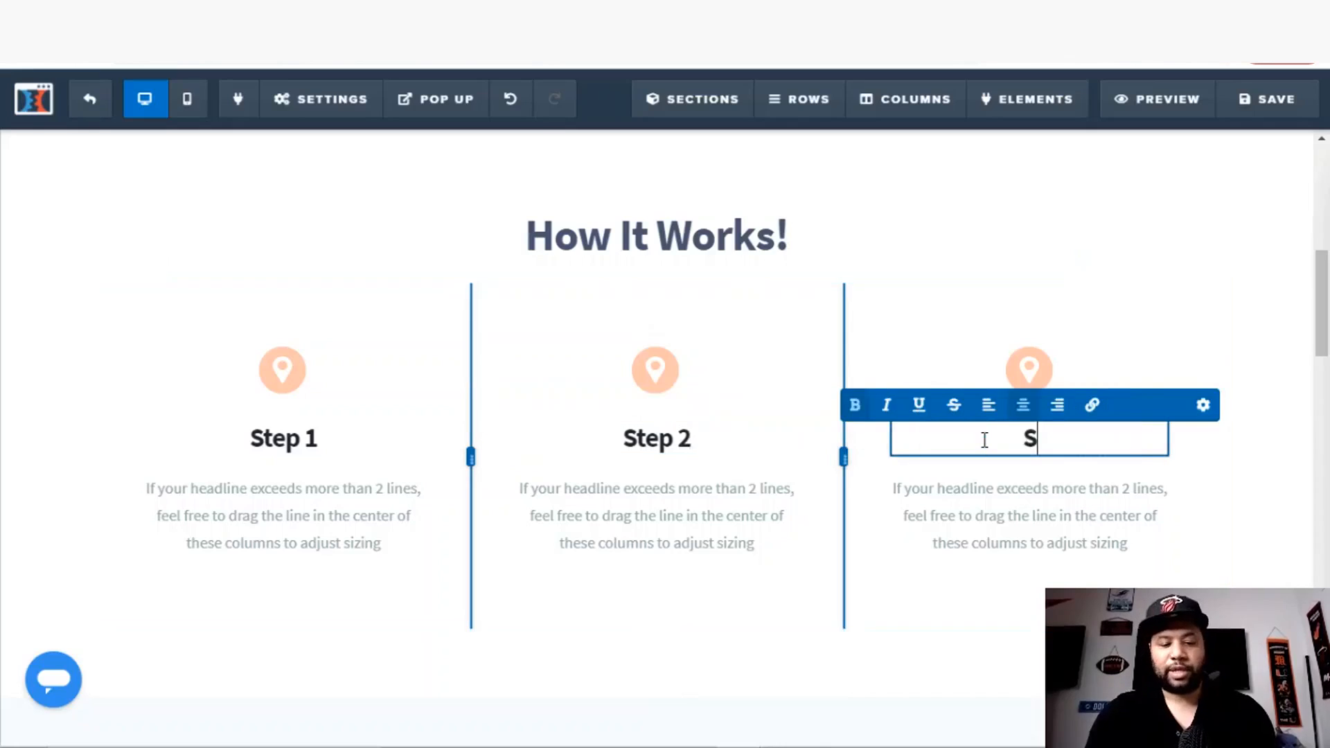
text(tep 2)
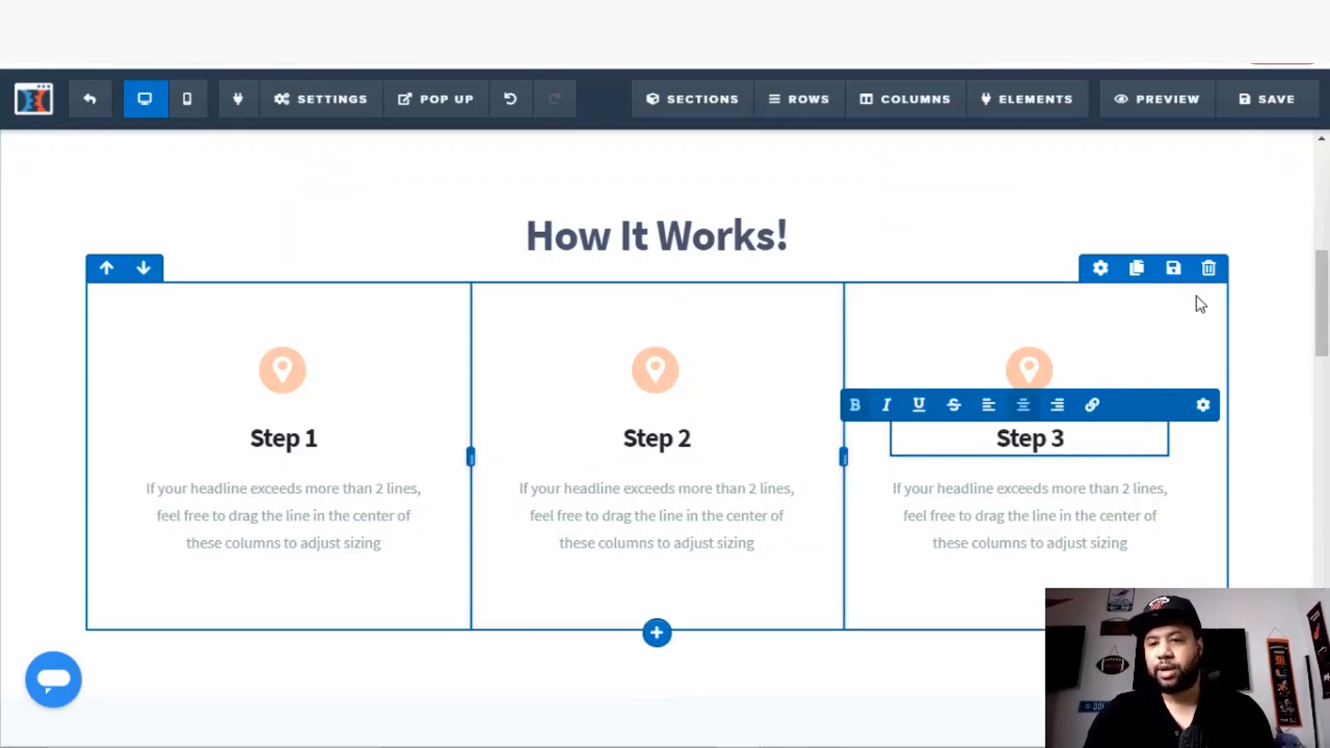
Step: Change the first How It Works! column heading to "Book Online", using the Puls page's plan section as reference
drag(1327, 283, 1328, 293)
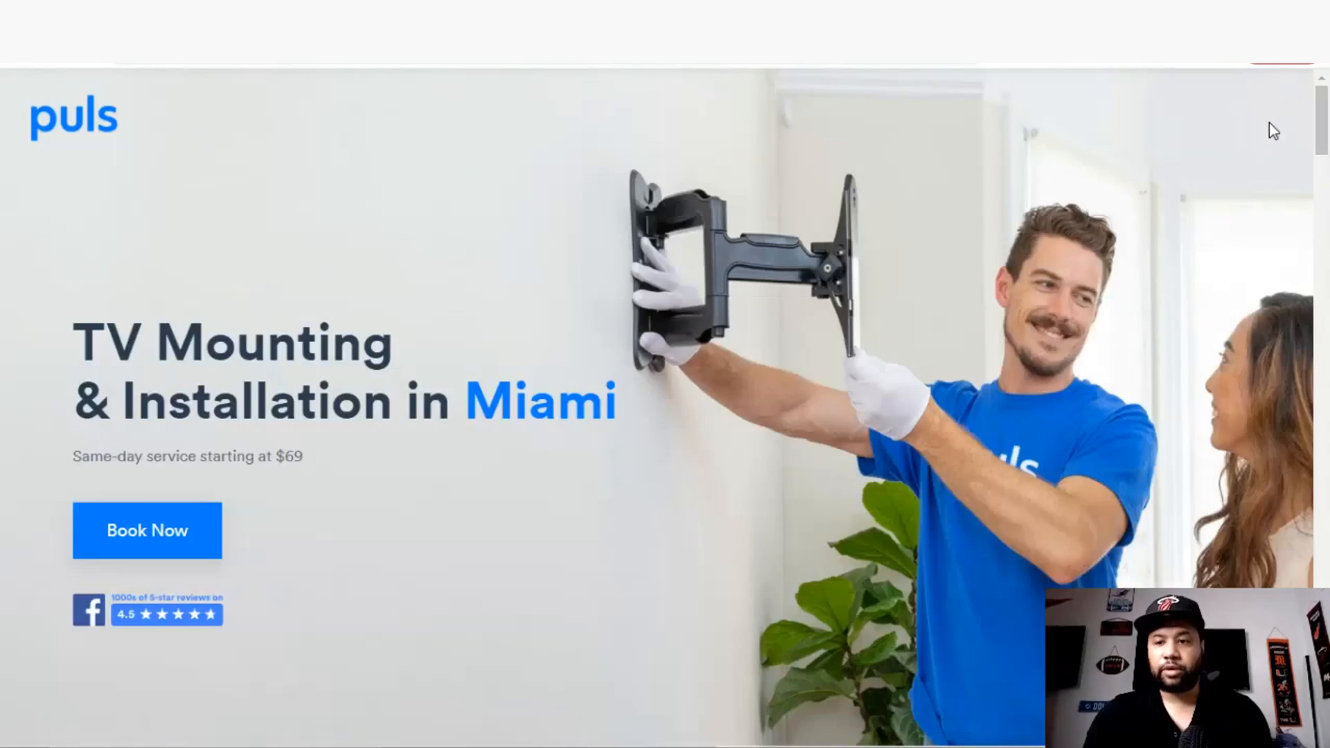
scroll(1272, 128, down, 10)
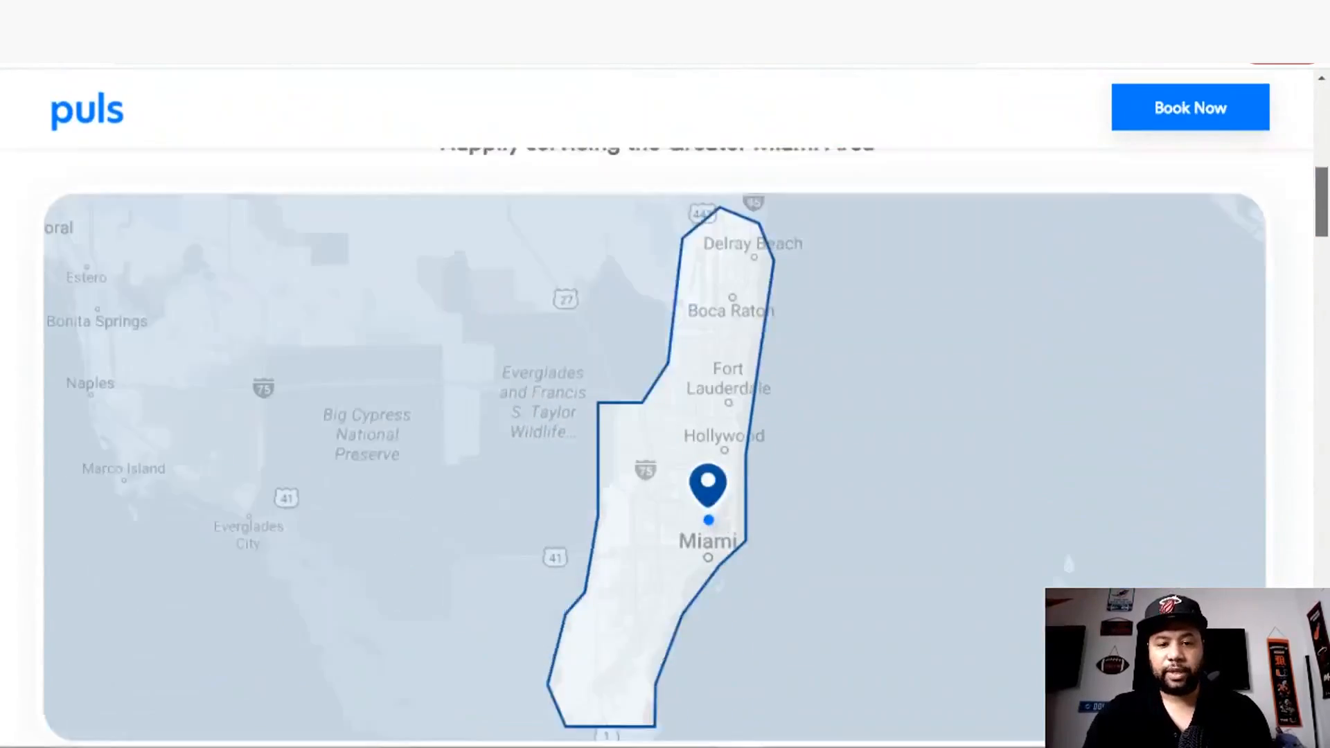
scroll(1325, 274, down, 10)
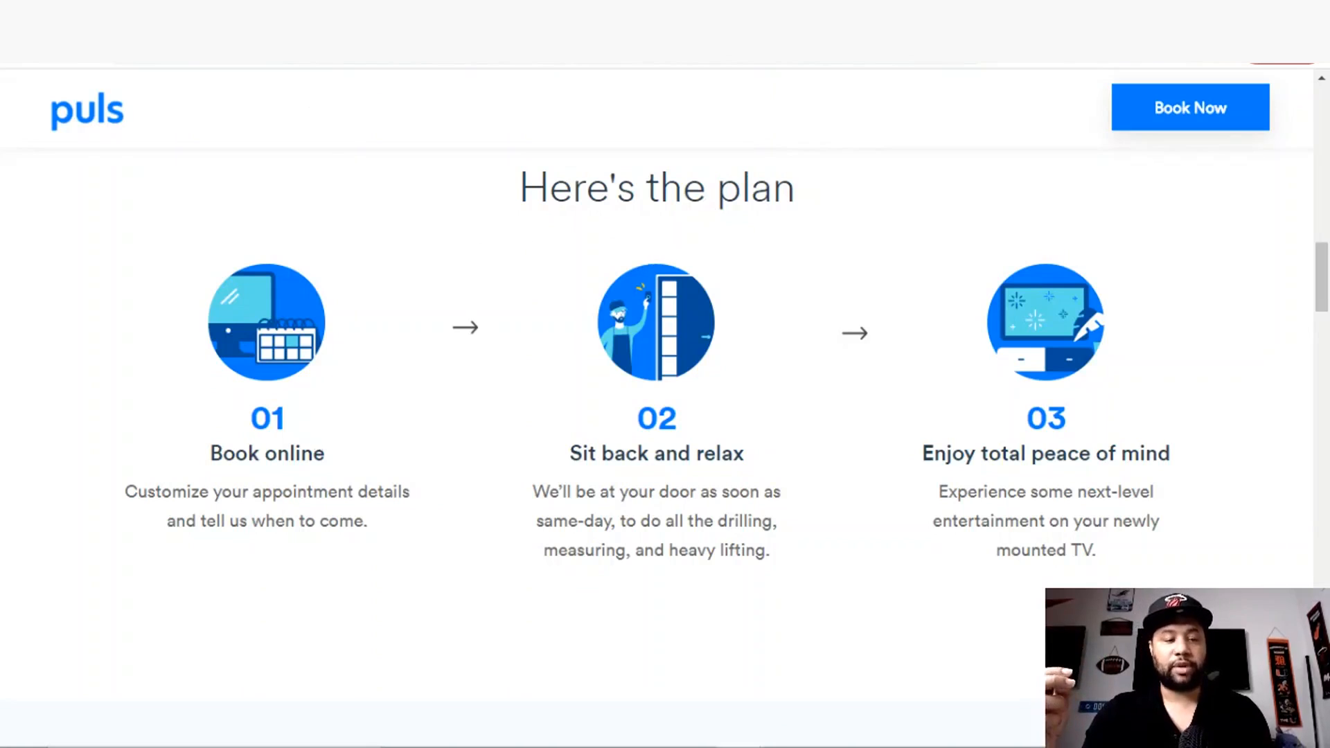
click(62, 14)
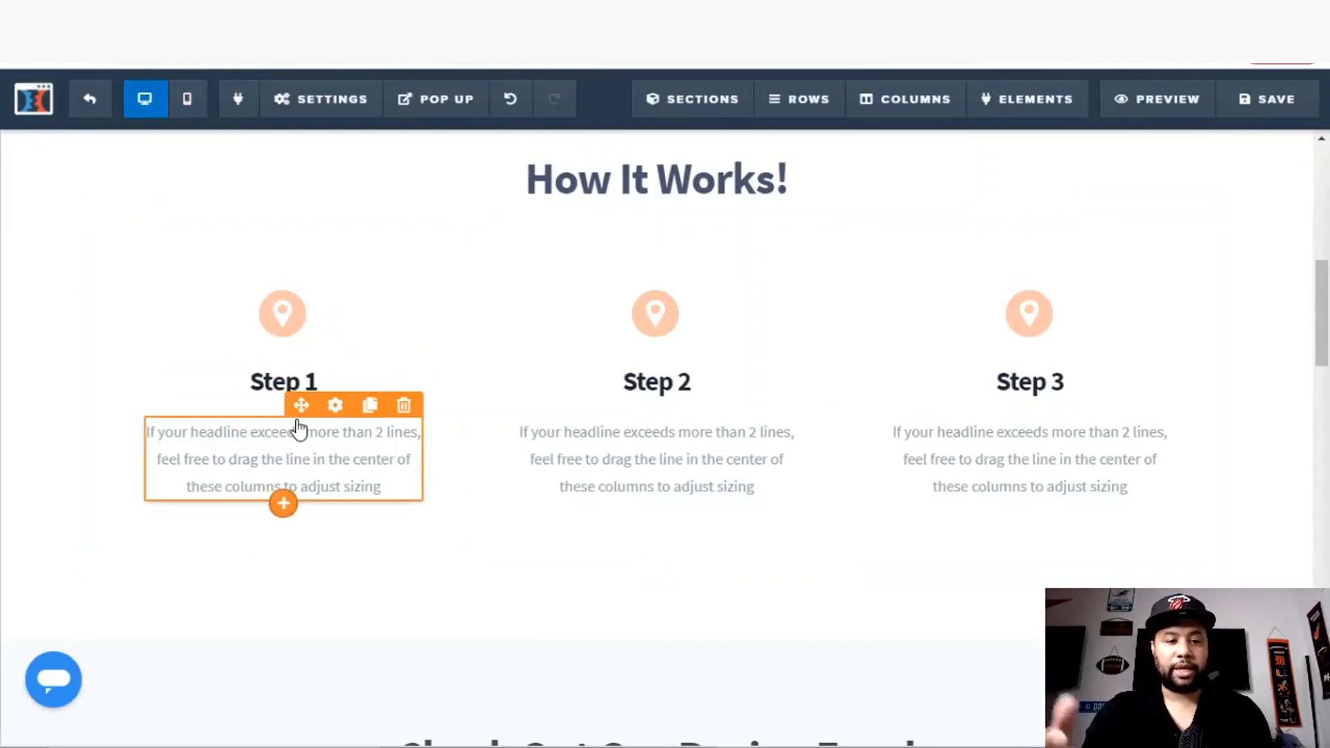
double_click(309, 390)
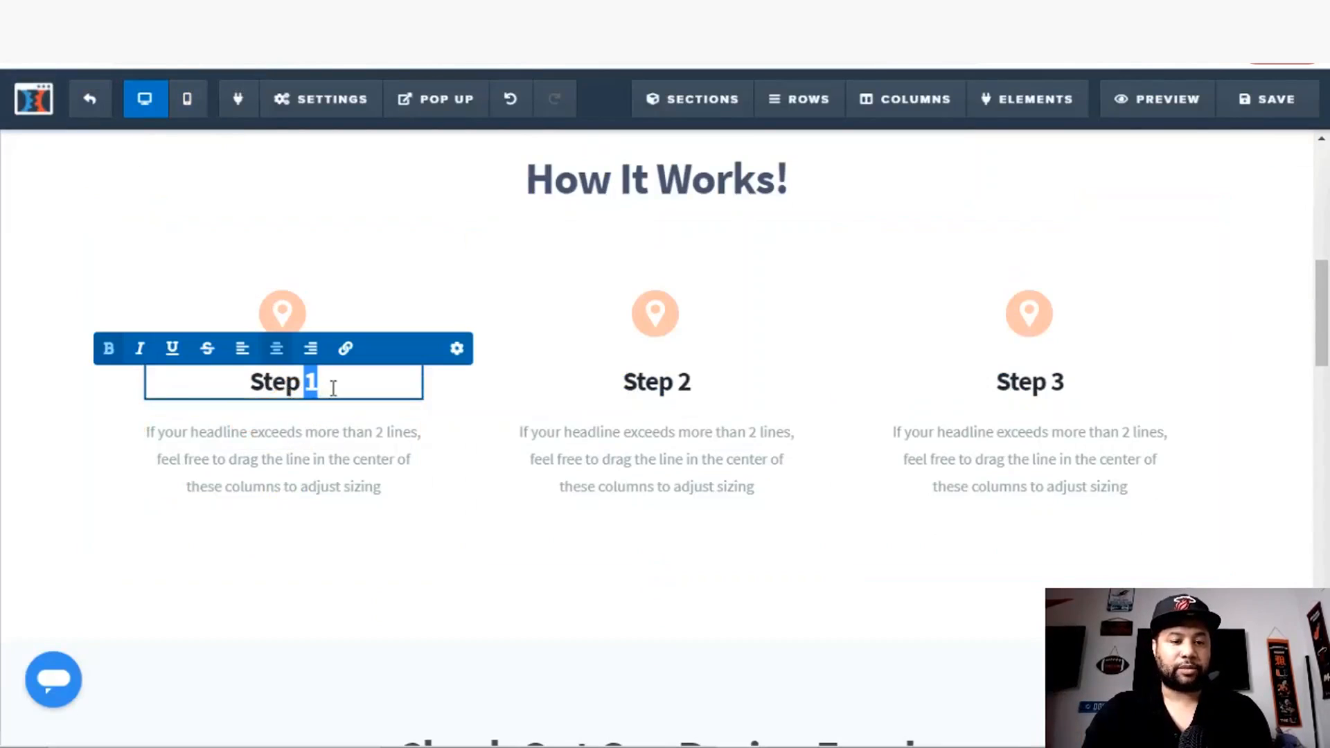
drag(347, 391, 233, 393)
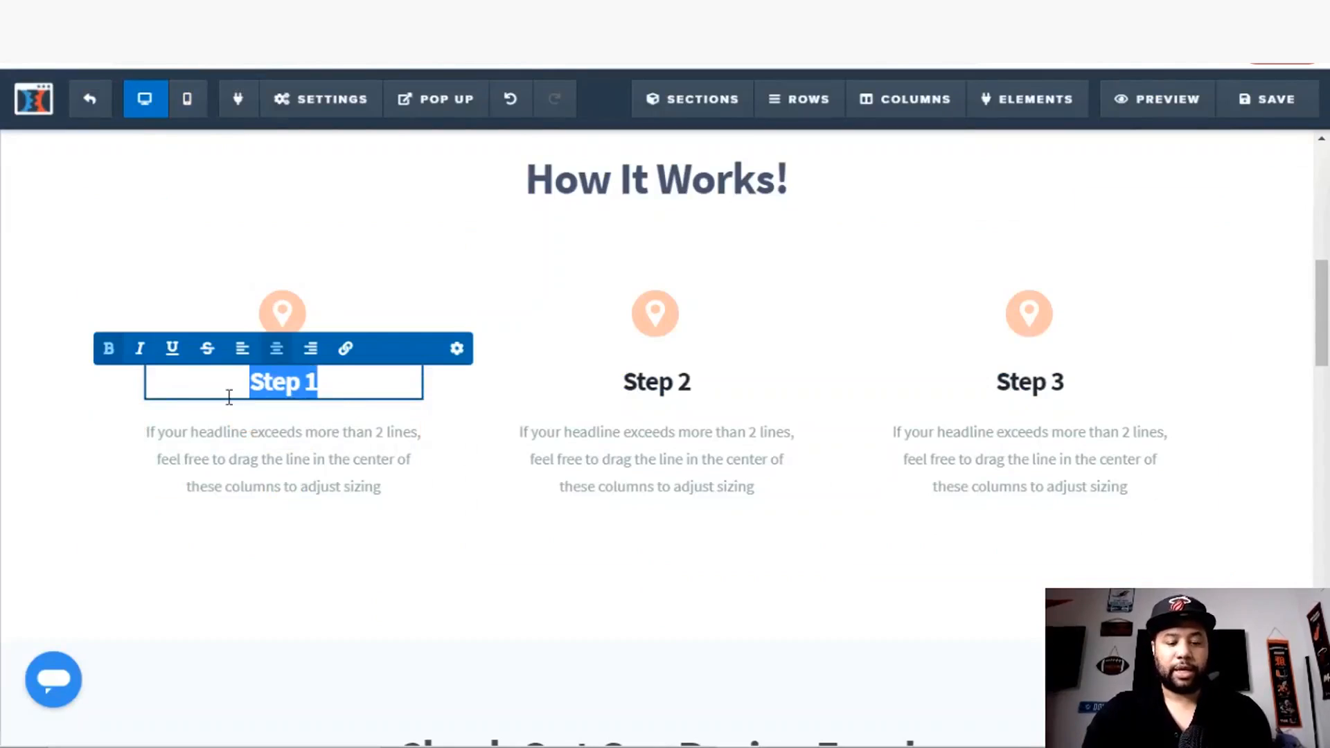
text(Book On)
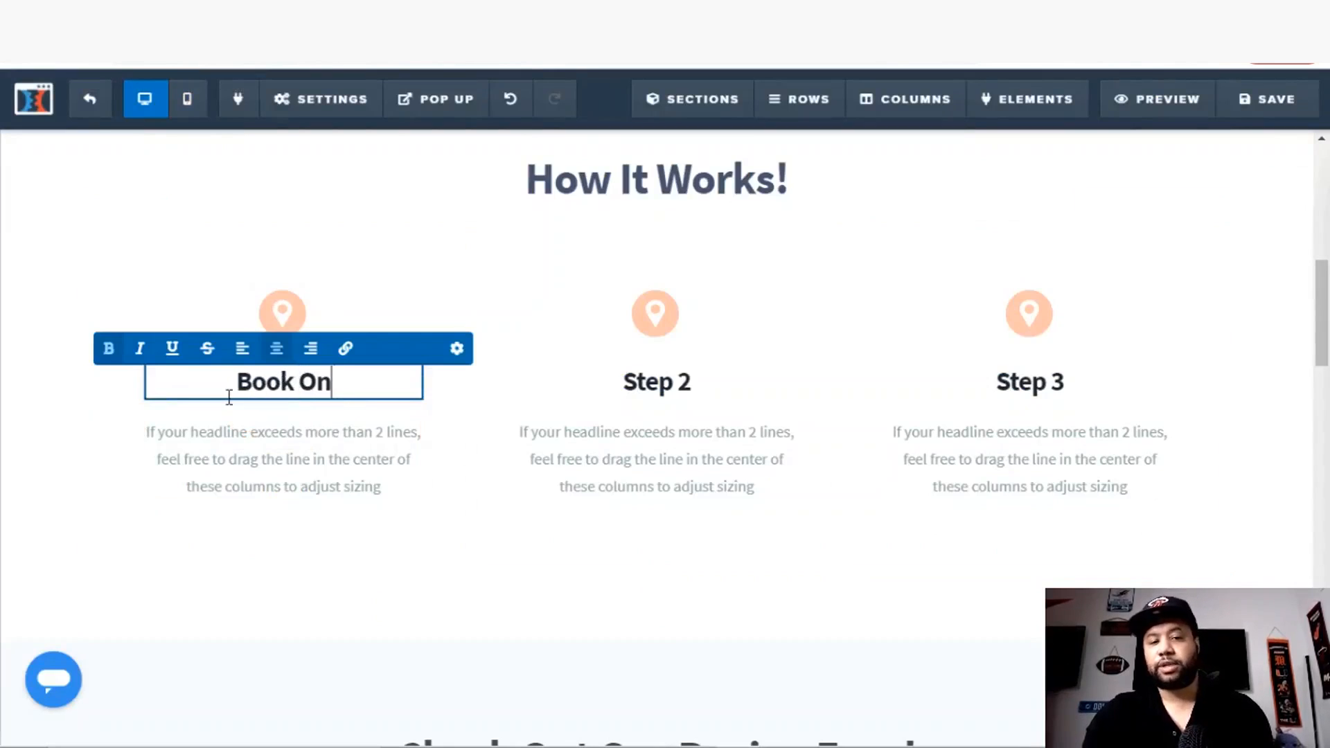
text(line)
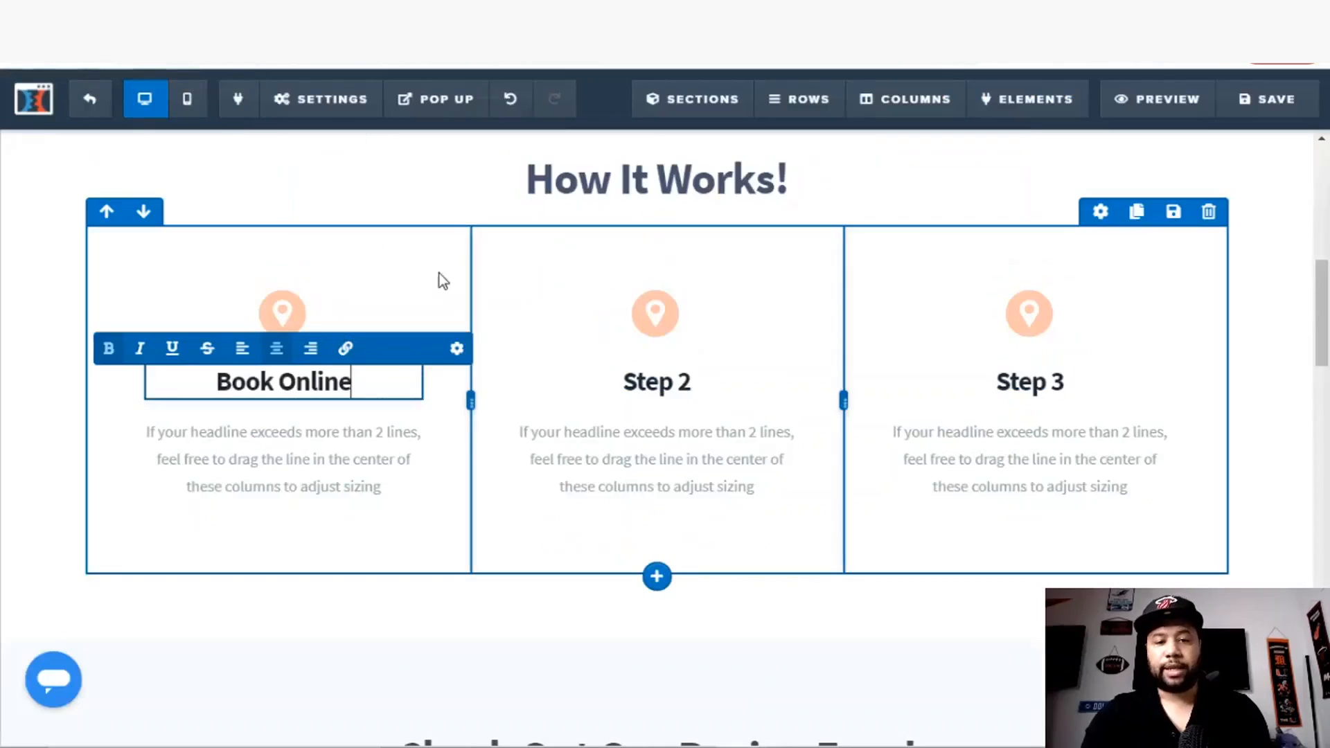
Step: Change the second How It Works! column heading to "Hangout and Chill"
triple_click(665, 390)
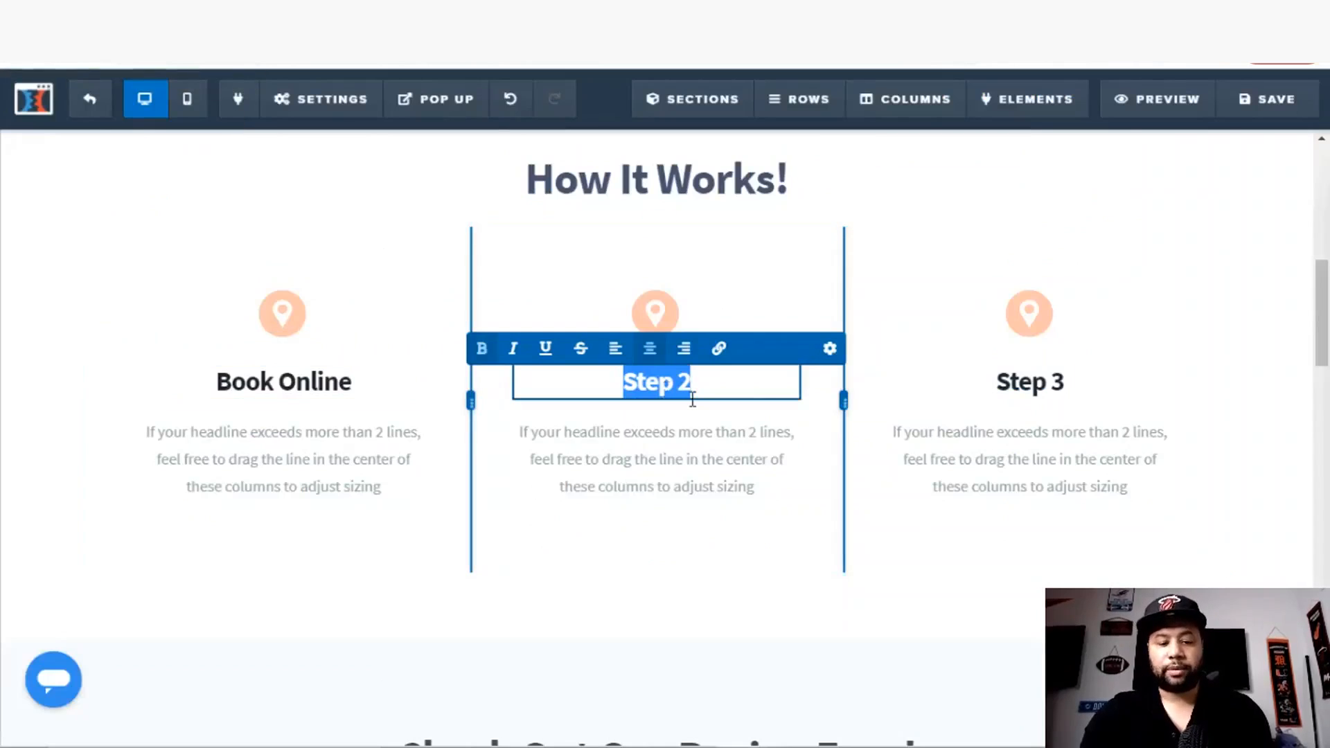
text(Hangout an)
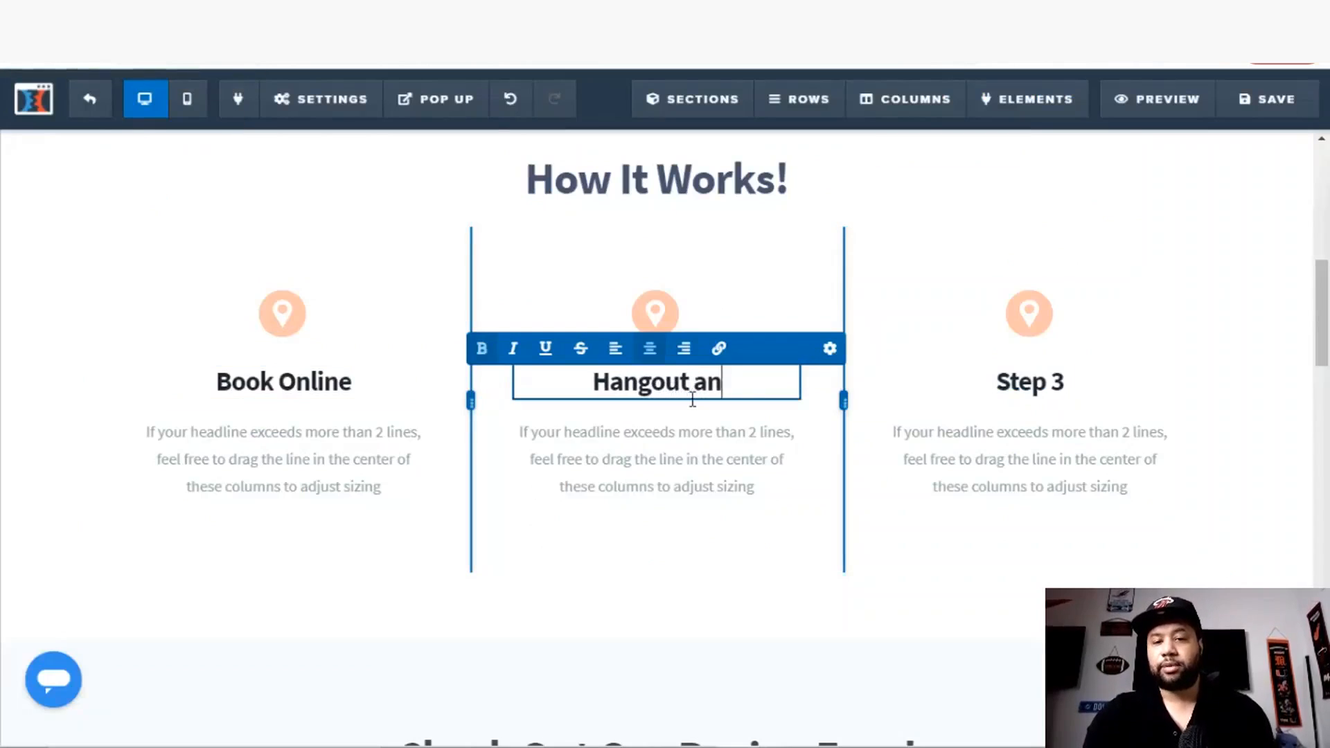
text(d Chill)
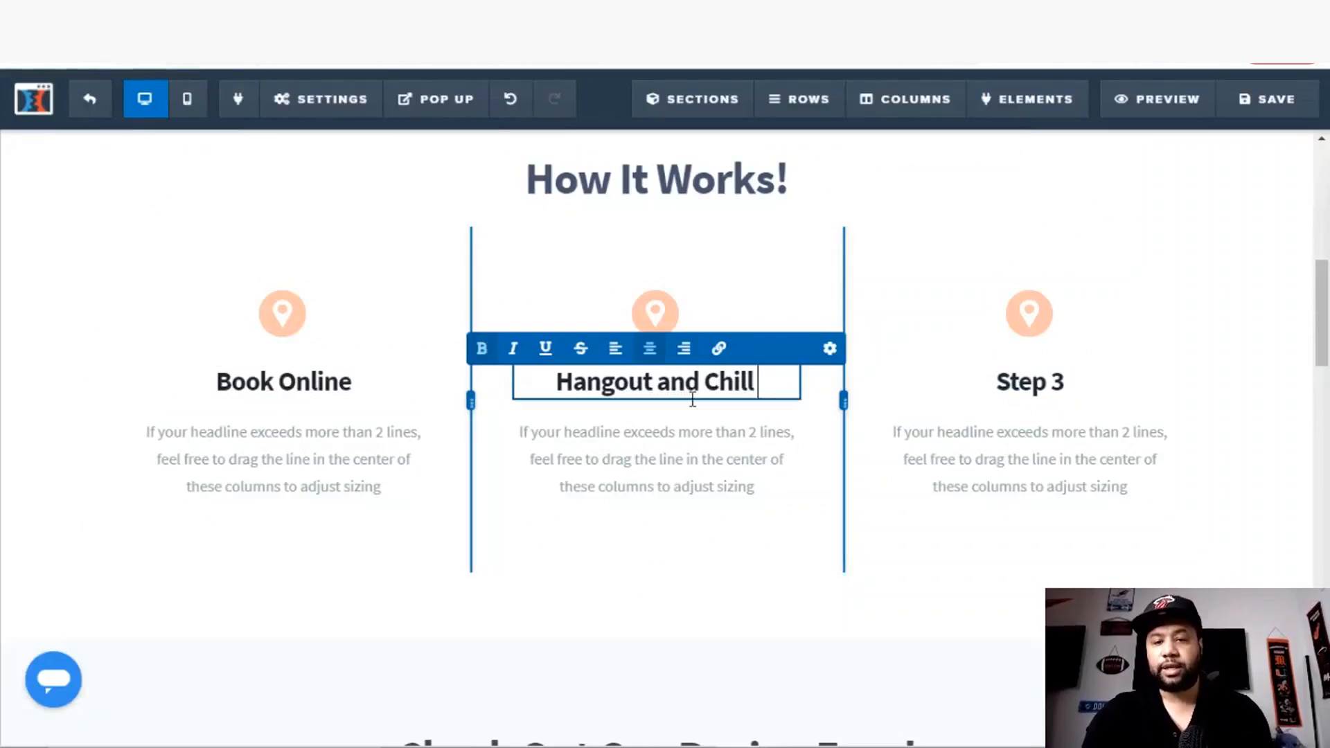
Step: Check the third step on the Puls page and change the third column heading to "Enjoy your newly mounted TV"
key(ctrl+Tab)
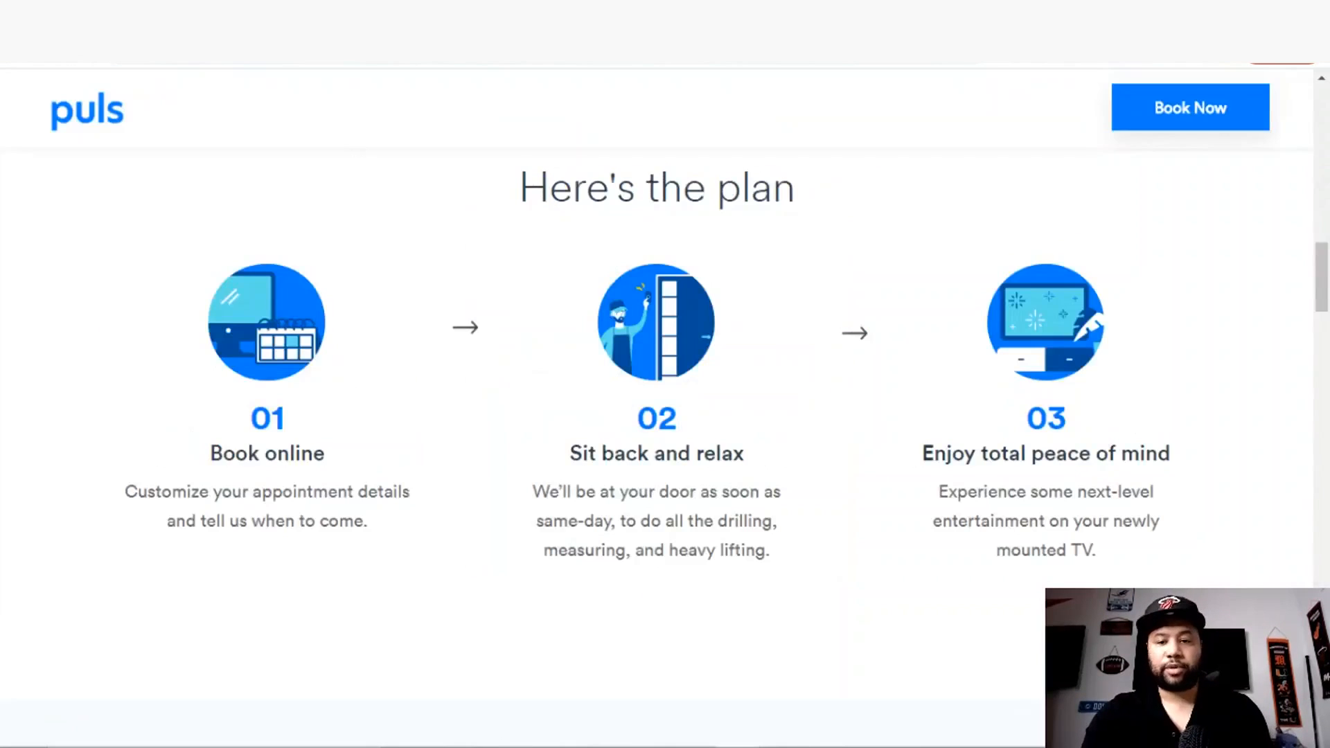
key(ctrl+Tab)
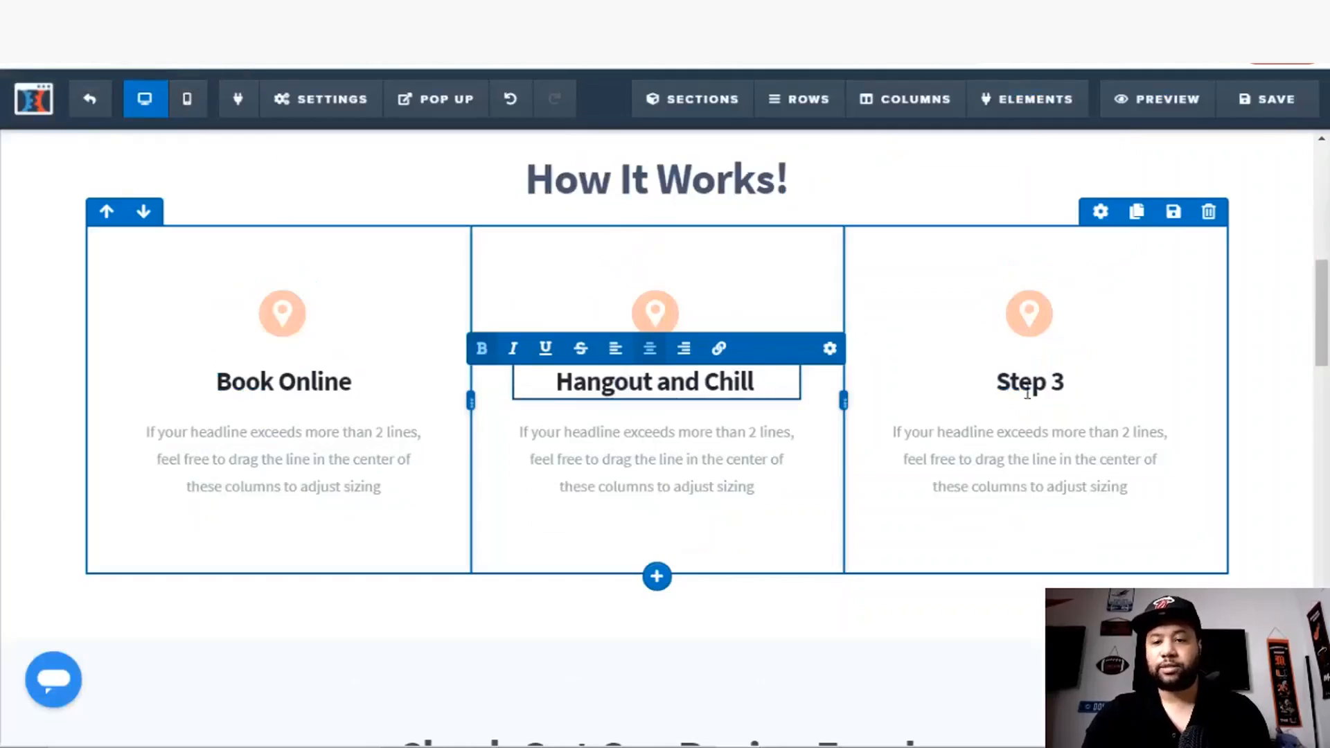
click(1064, 385)
drag(1082, 382, 974, 385)
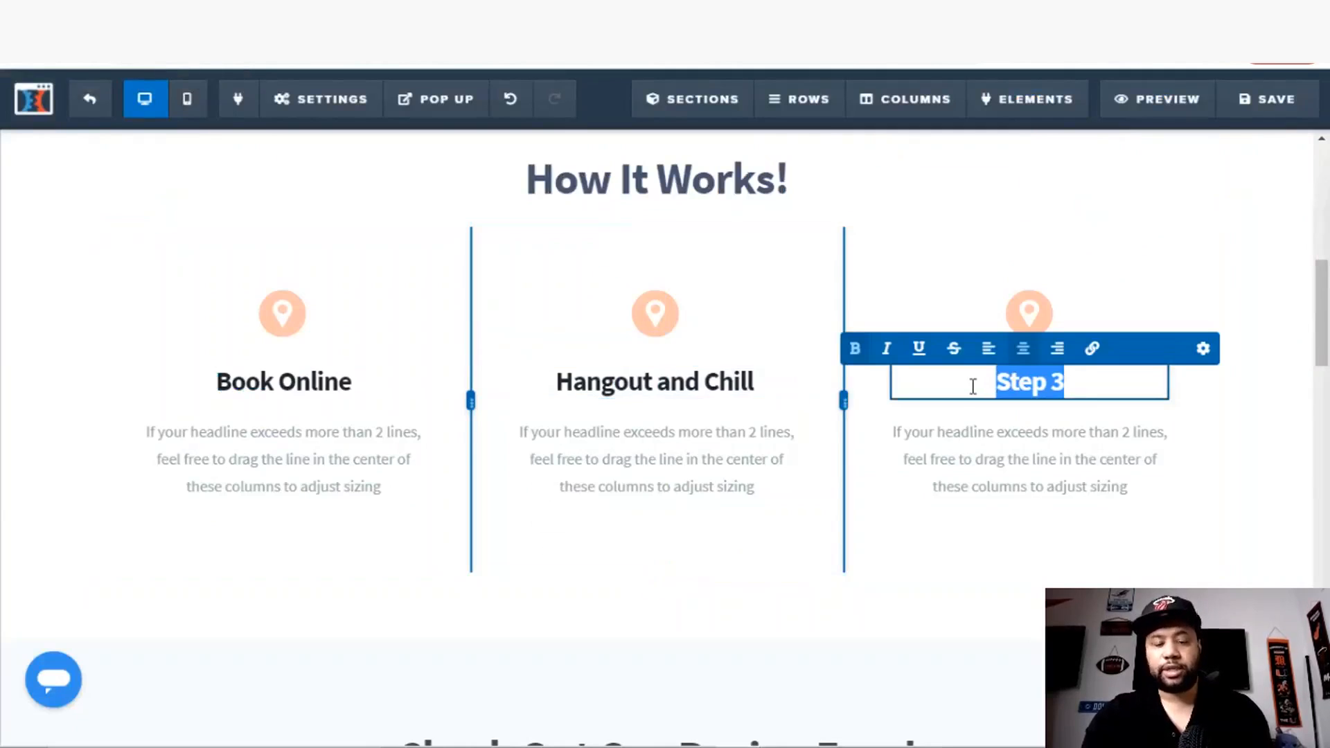
text(Enojy)
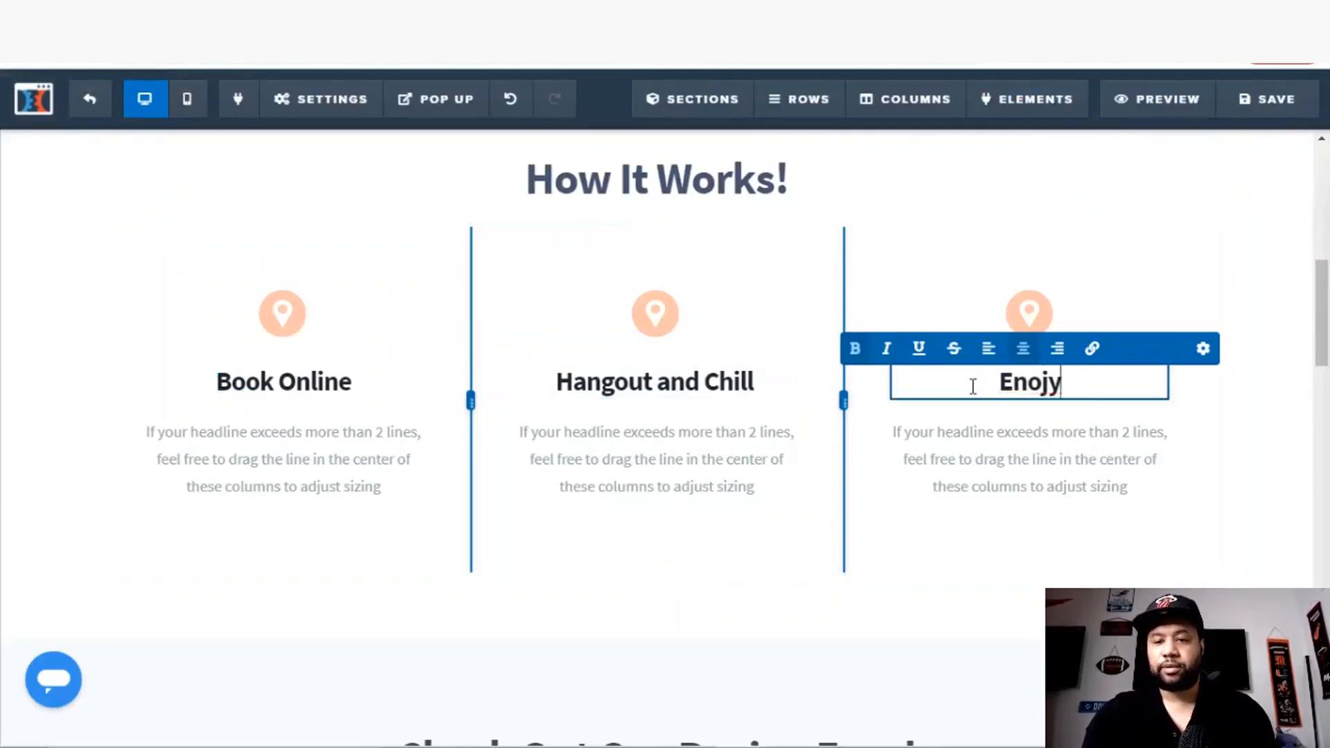
key(BackSpace)
key(BackSpace)
key(BackSpace)
text(joy yo)
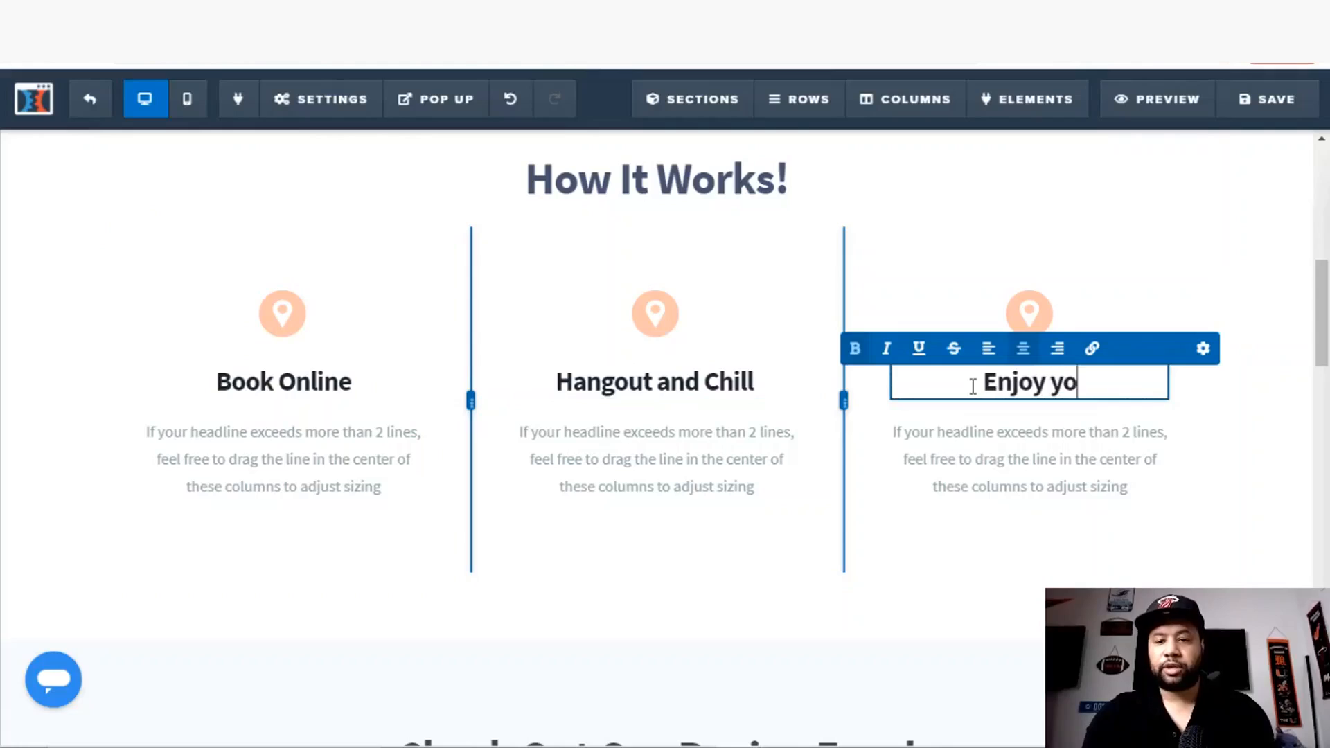
text(ur newl)
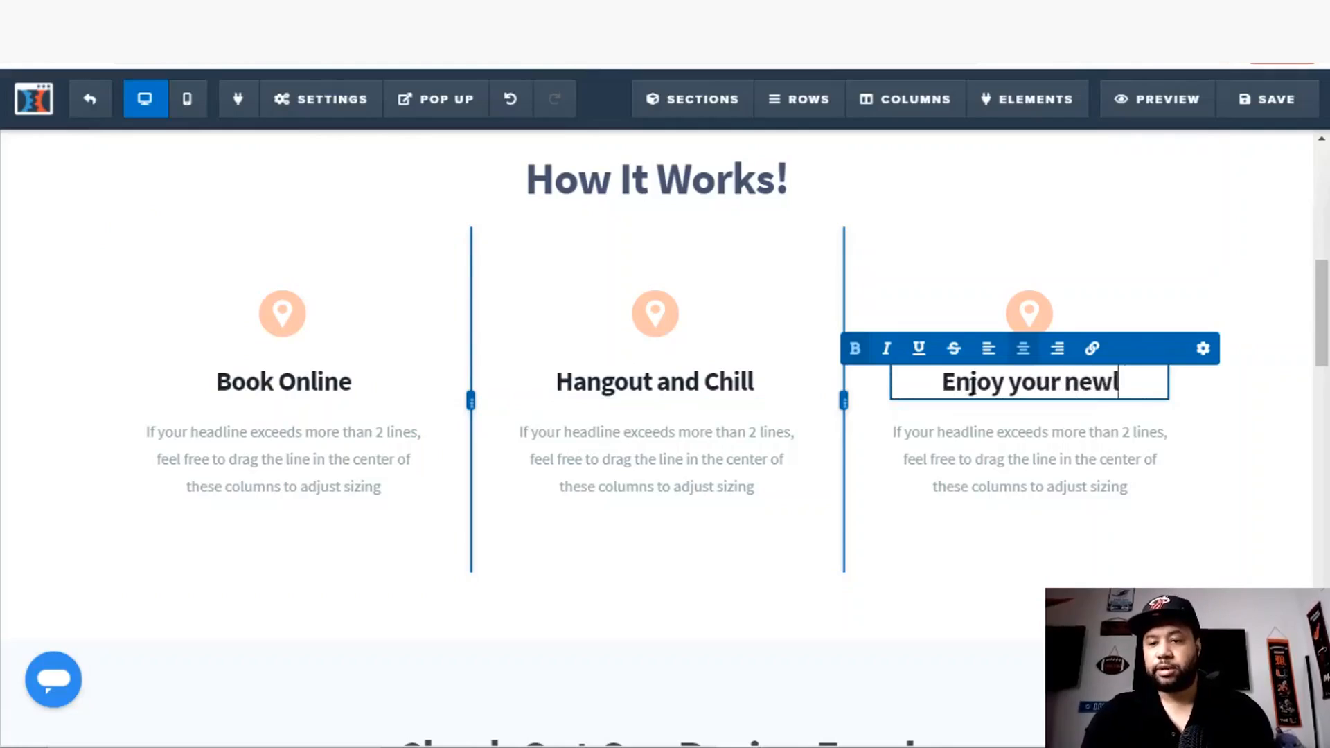
text(y mounted TV)
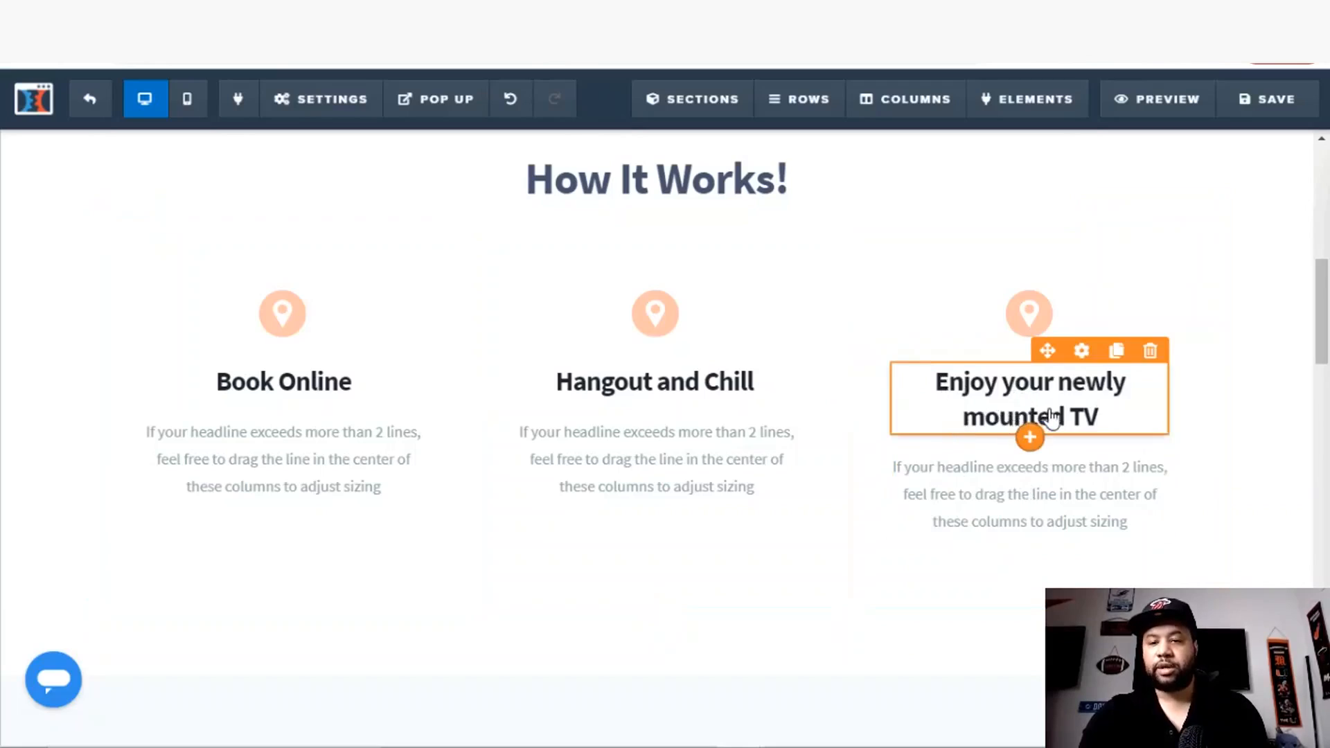
Step: Remove the word "newly" from the third How It Works! column heading and save the page
click(1072, 416)
drag(1131, 382, 1057, 382)
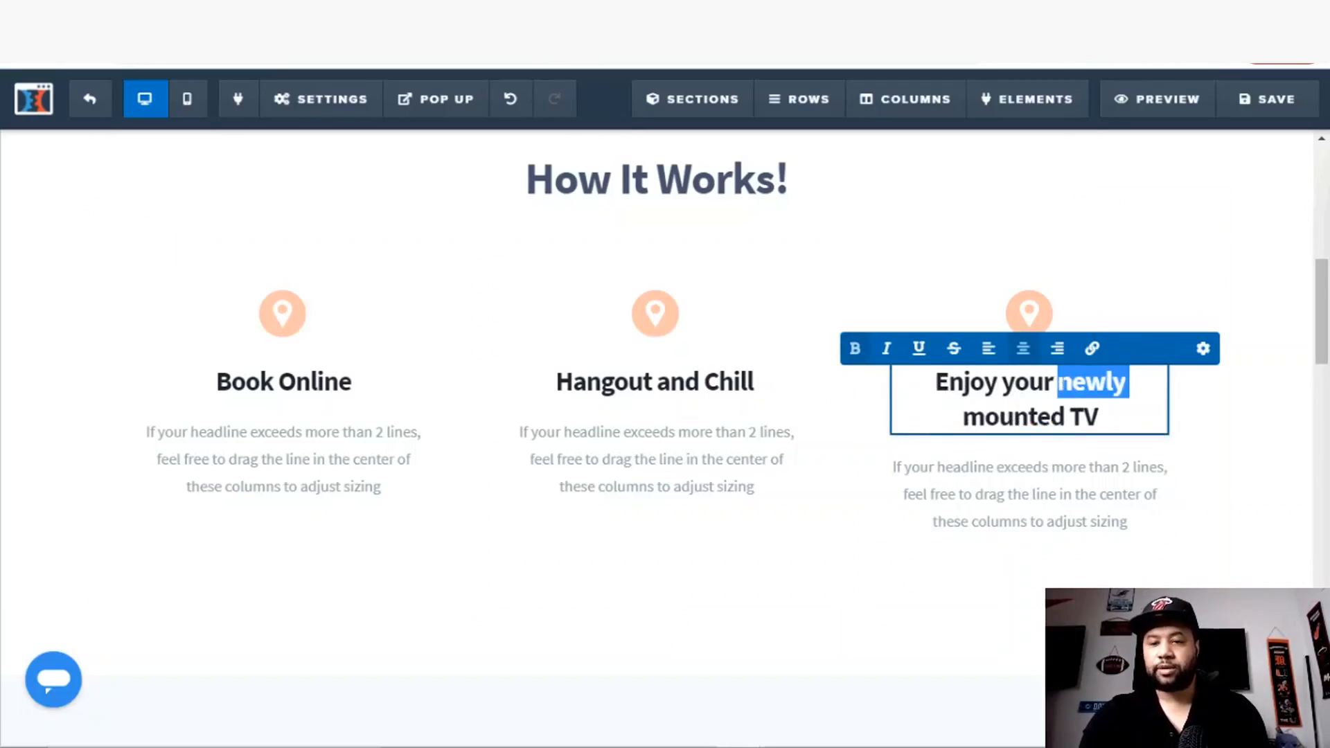
key(BackSpace)
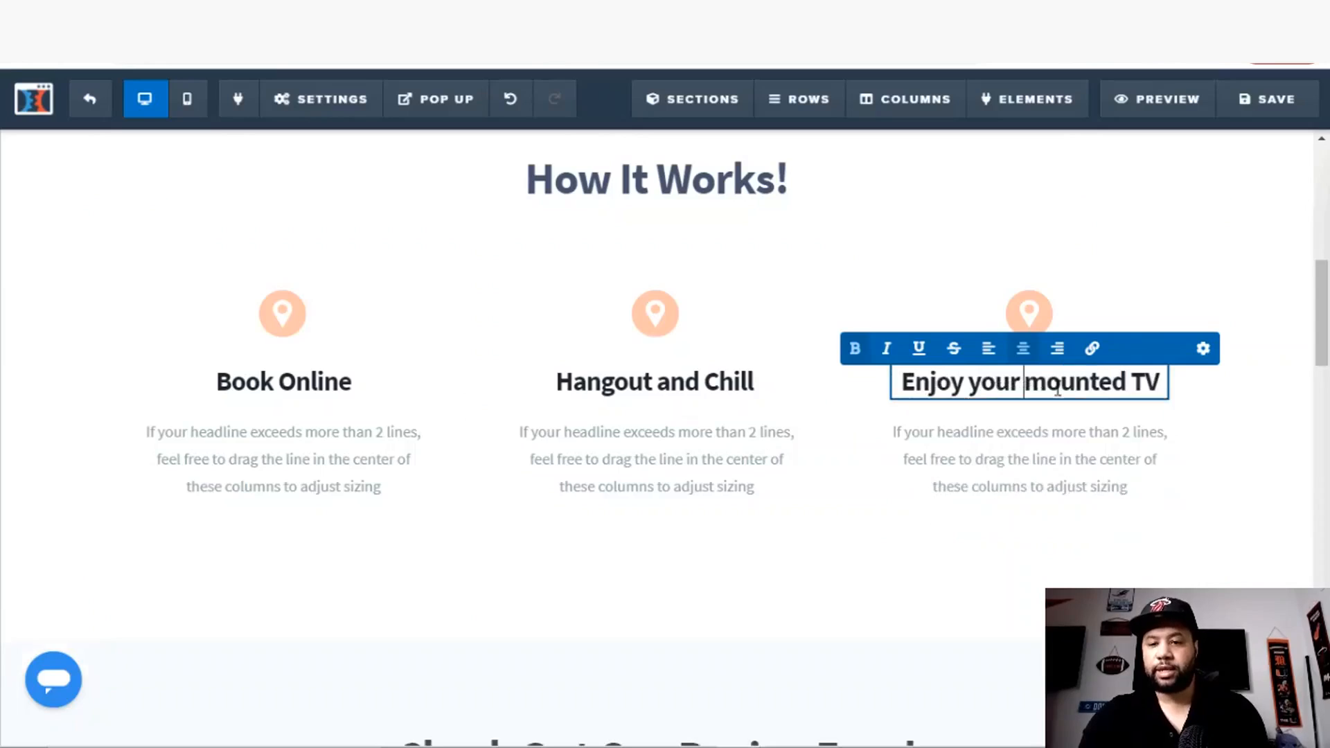
click(1042, 449)
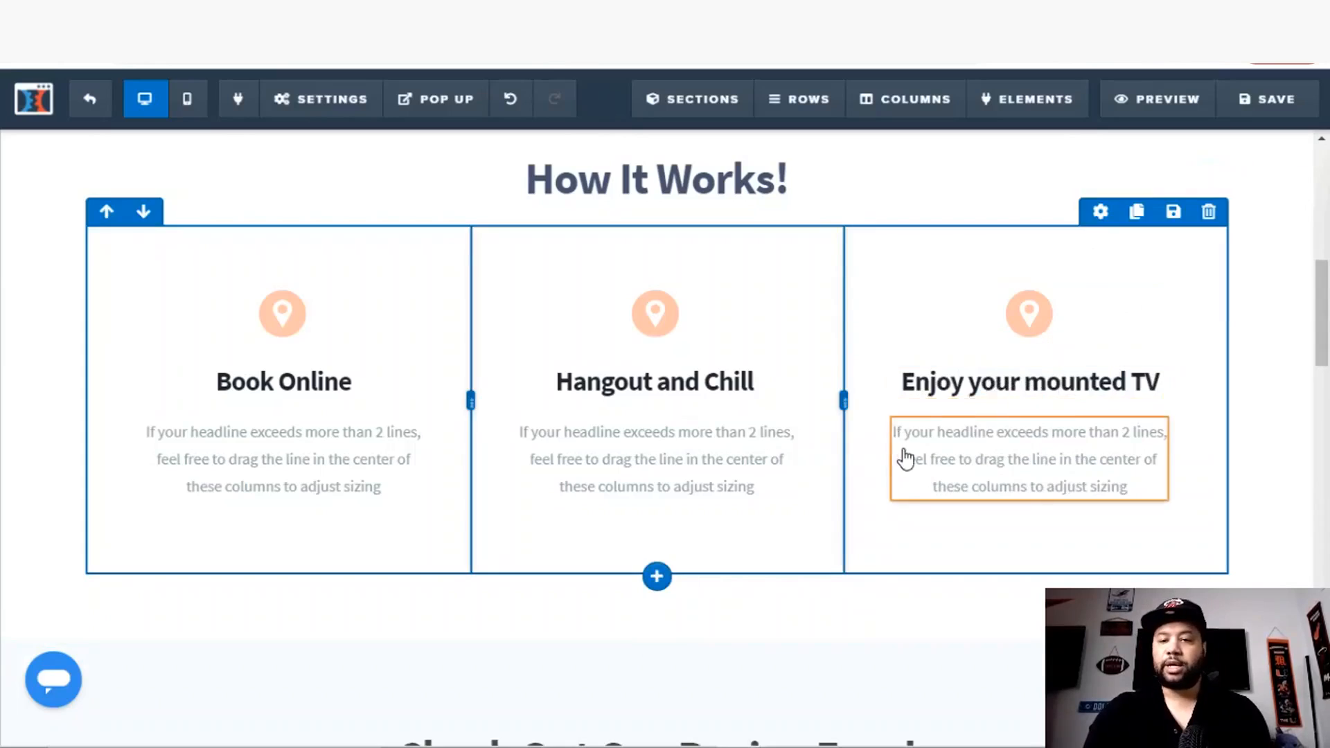
click(1265, 100)
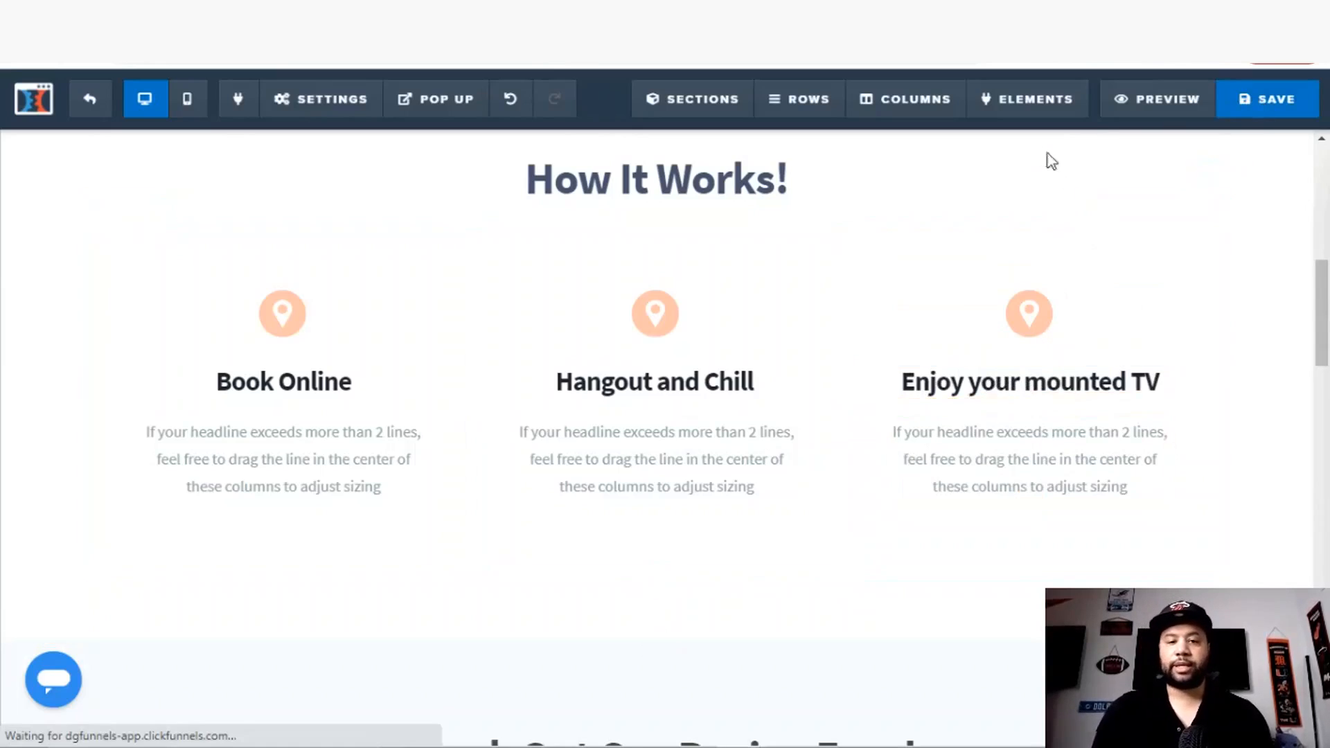
Step: Review the Puls page's sections below its plan and compare them with the template's sections below How It Works!
mouse_move(1322, 311)
mouse_down()
mouse_move(1322, 344)
mouse_move(1321, 300)
mouse_up()
scroll(944, 315, down, 5)
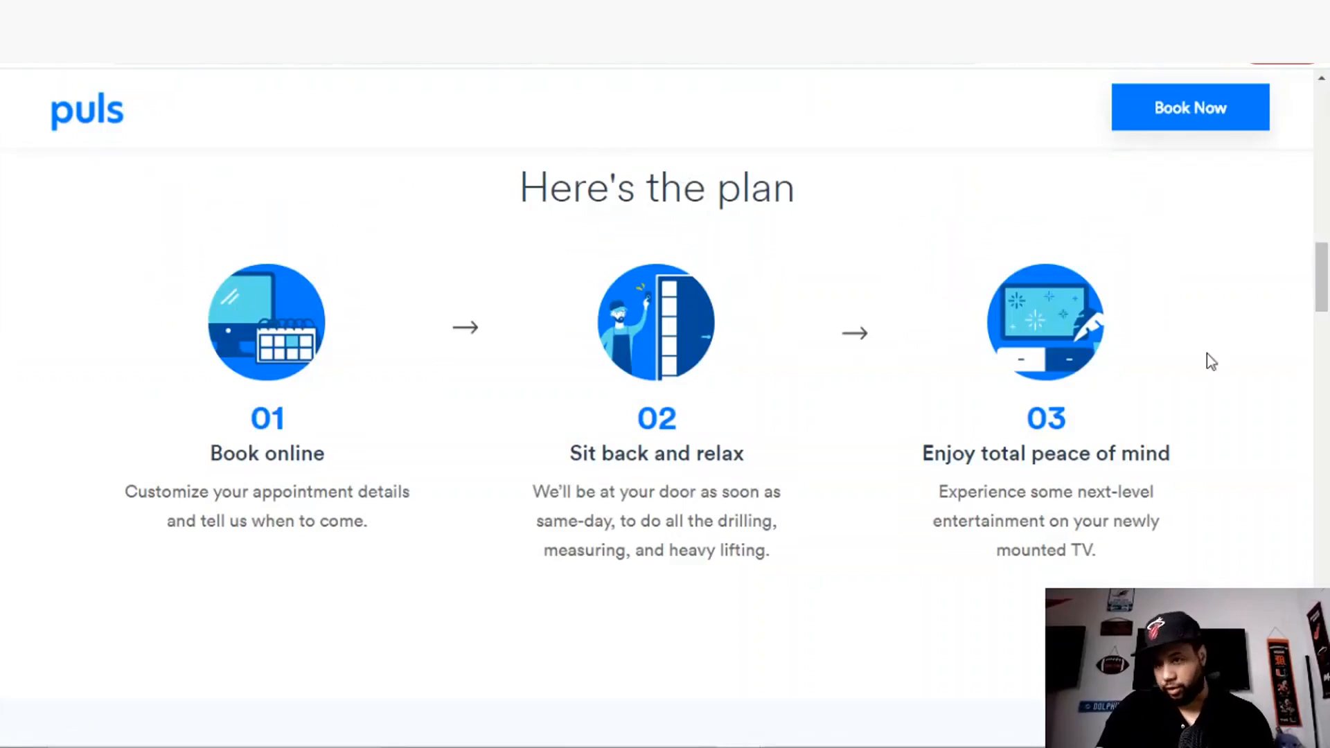
drag(1319, 292, 1315, 362)
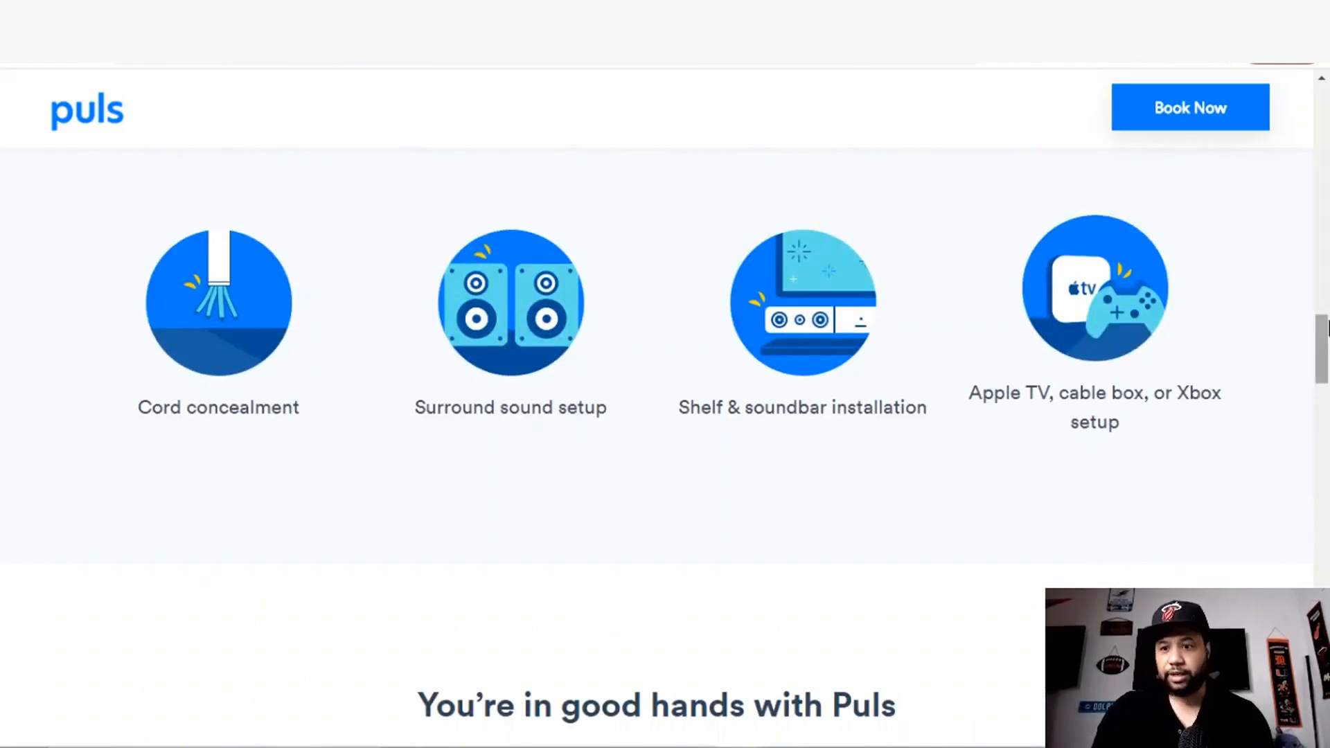
mouse_move(1320, 346)
mouse_down()
mouse_move(1295, 242)
mouse_move(1326, 288)
mouse_move(1329, 326)
mouse_up()
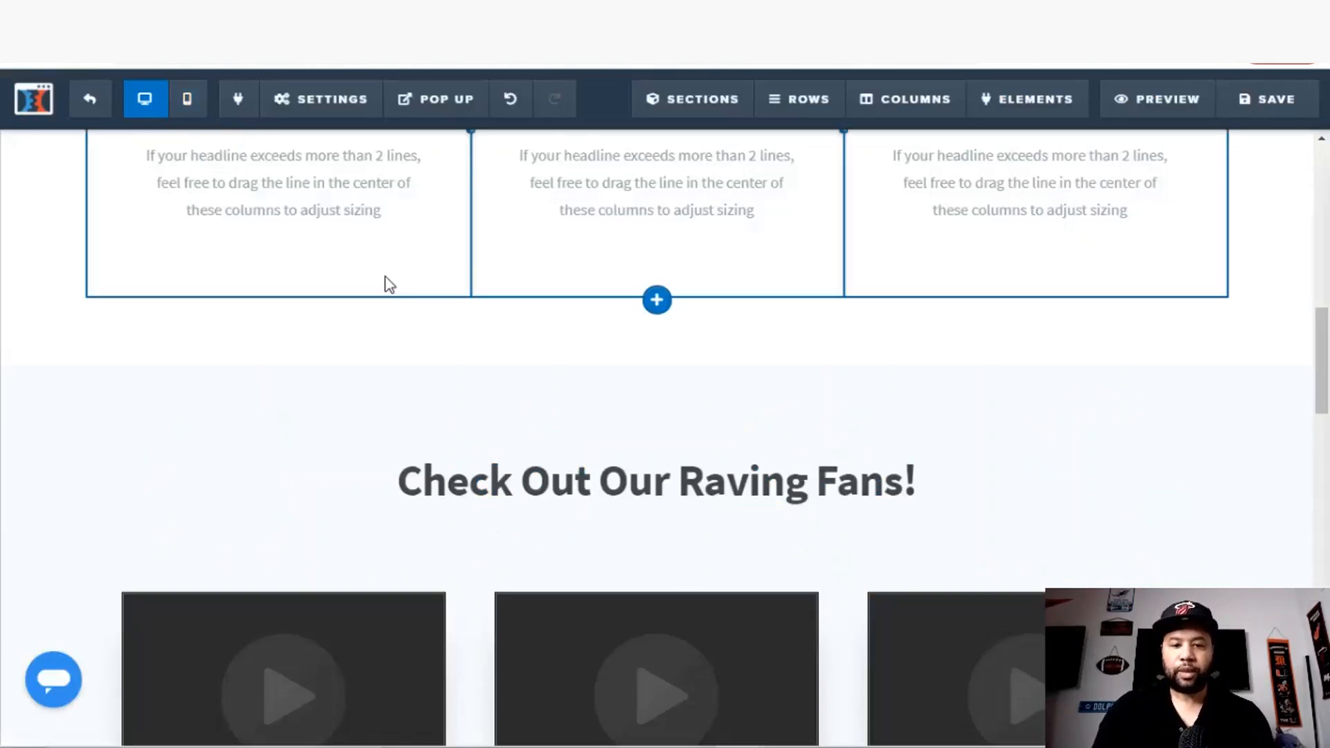
mouse_move(1323, 365)
mouse_down()
mouse_move(1322, 384)
mouse_move(1321, 358)
mouse_up()
drag(1307, 324, 1325, 410)
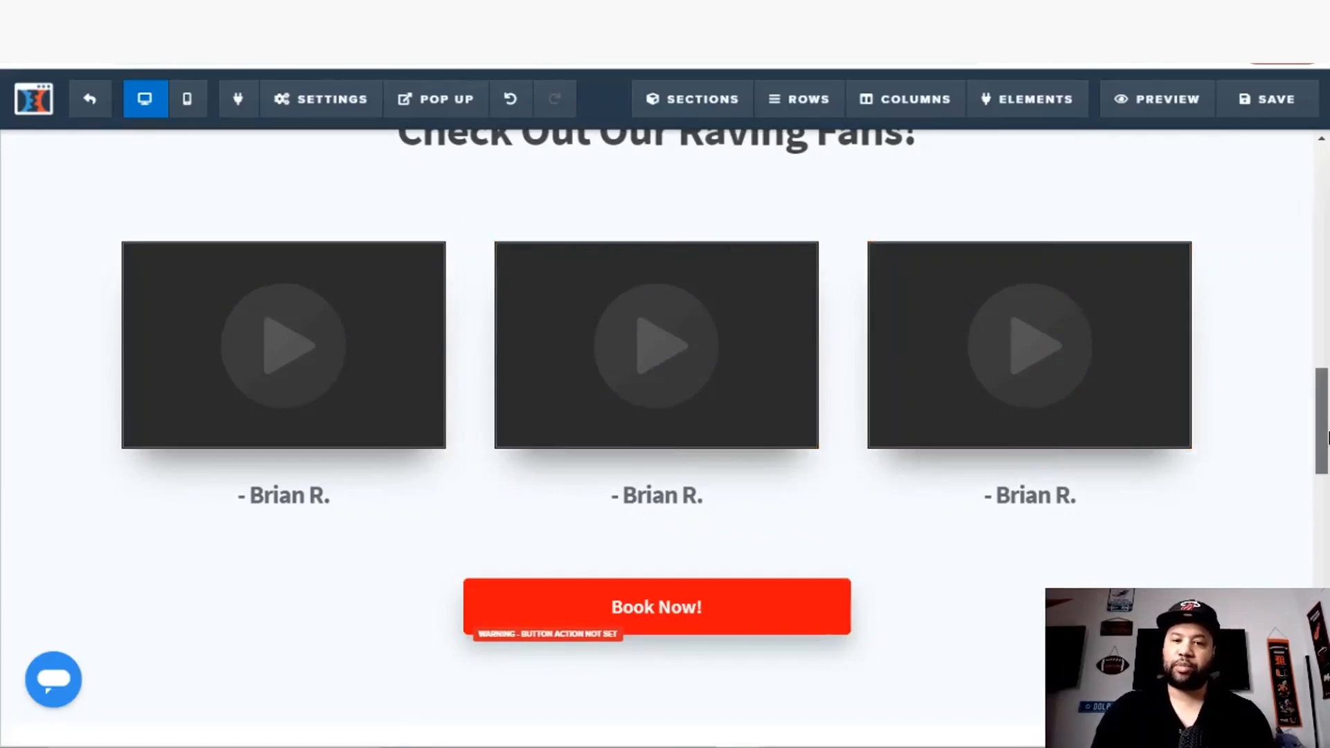
Step: Clone the row containing the blue Book Now! button above the How It Works! section
drag(1326, 437, 1323, 350)
scroll(1302, 340, up, 6)
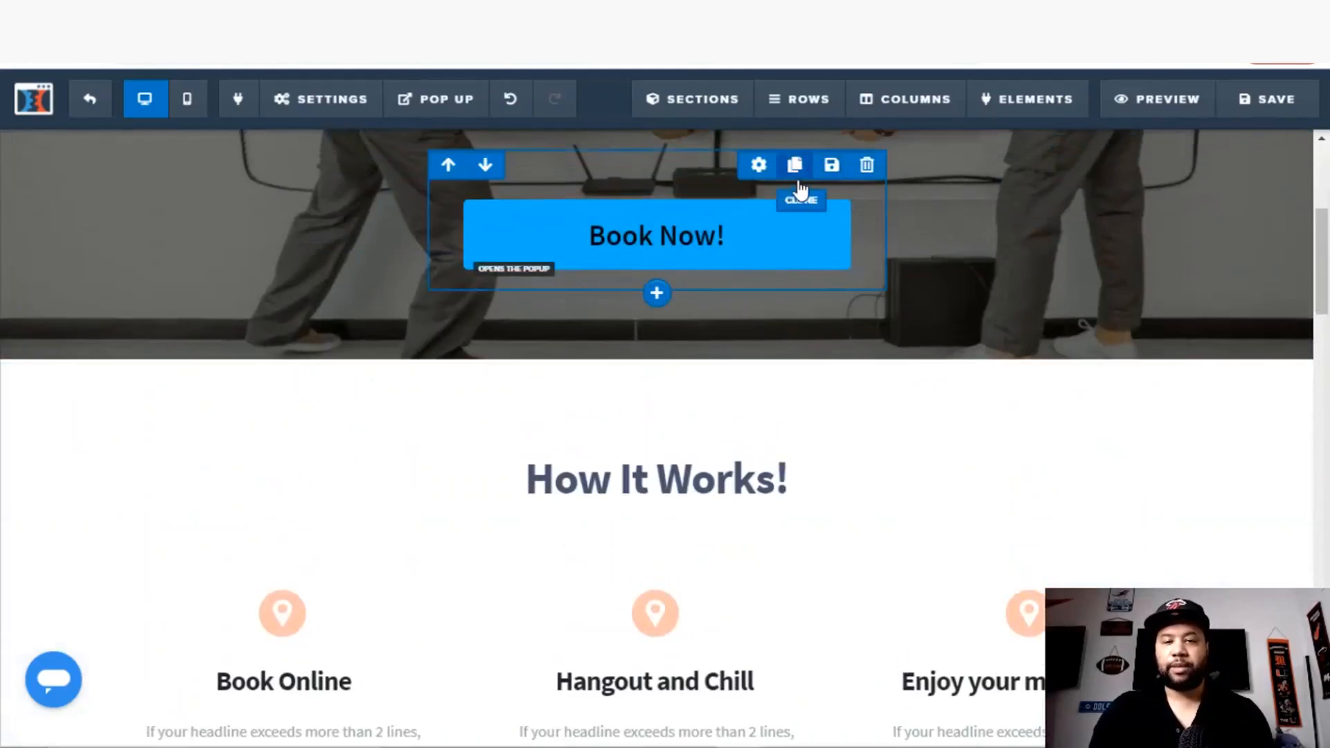
click(794, 169)
scroll(468, 279, down, 1)
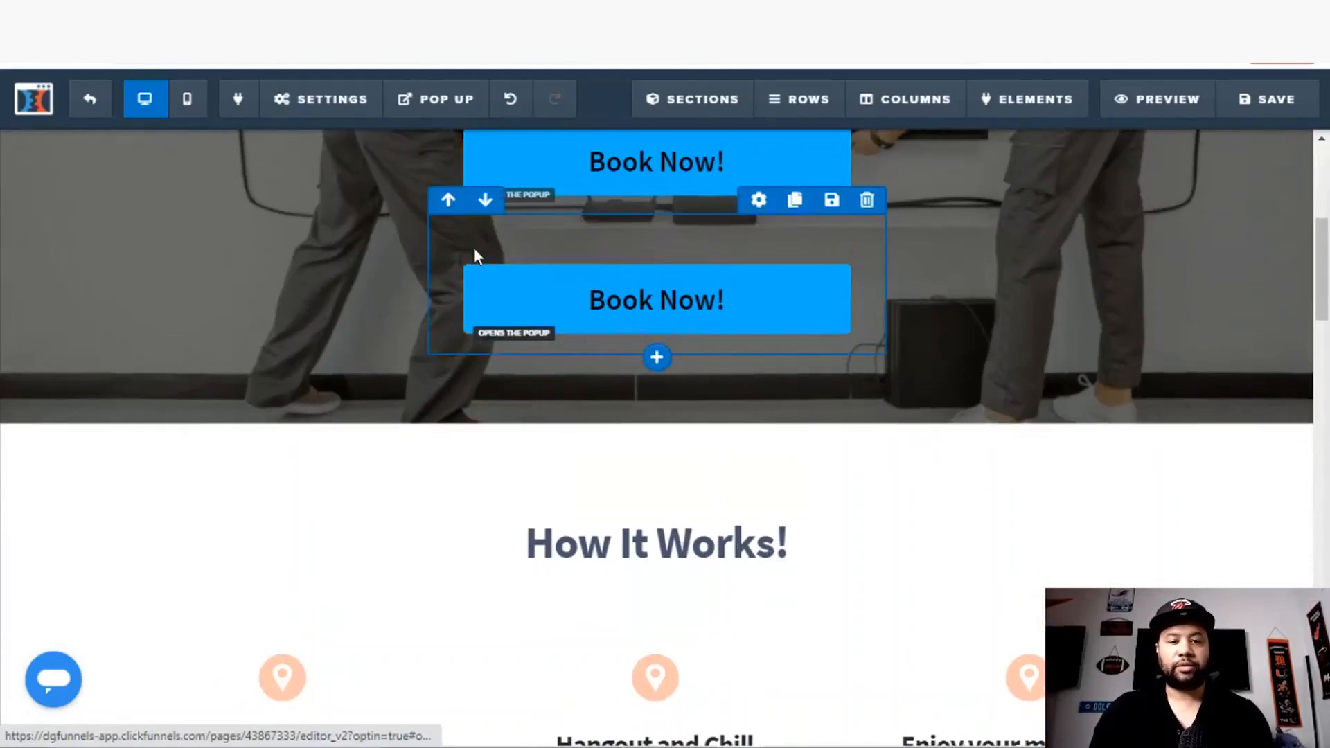
Step: Move the cloned blue Book Now! row down the page until it sits directly below the Raving Fans testimonial videos
click(485, 204)
scroll(487, 222, down, 1)
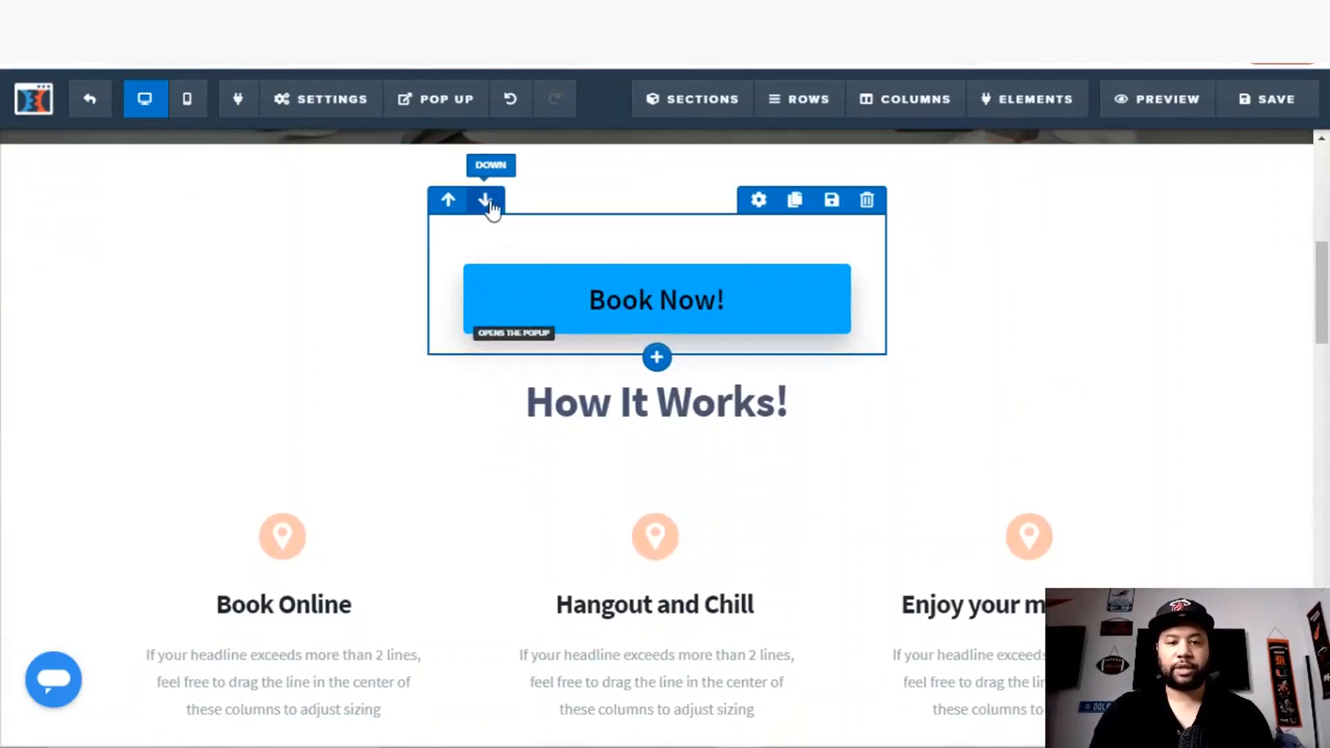
click(488, 201)
mouse_move(489, 232)
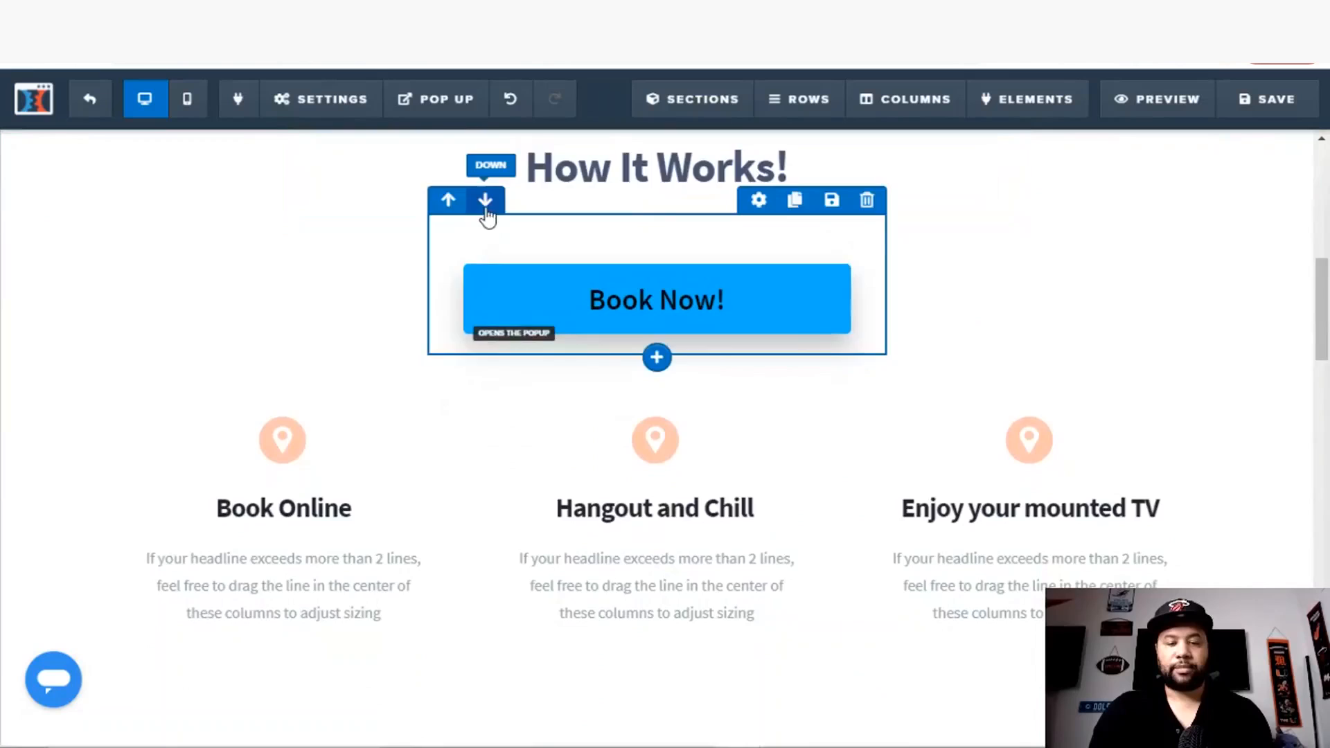
click(487, 208)
click(487, 200)
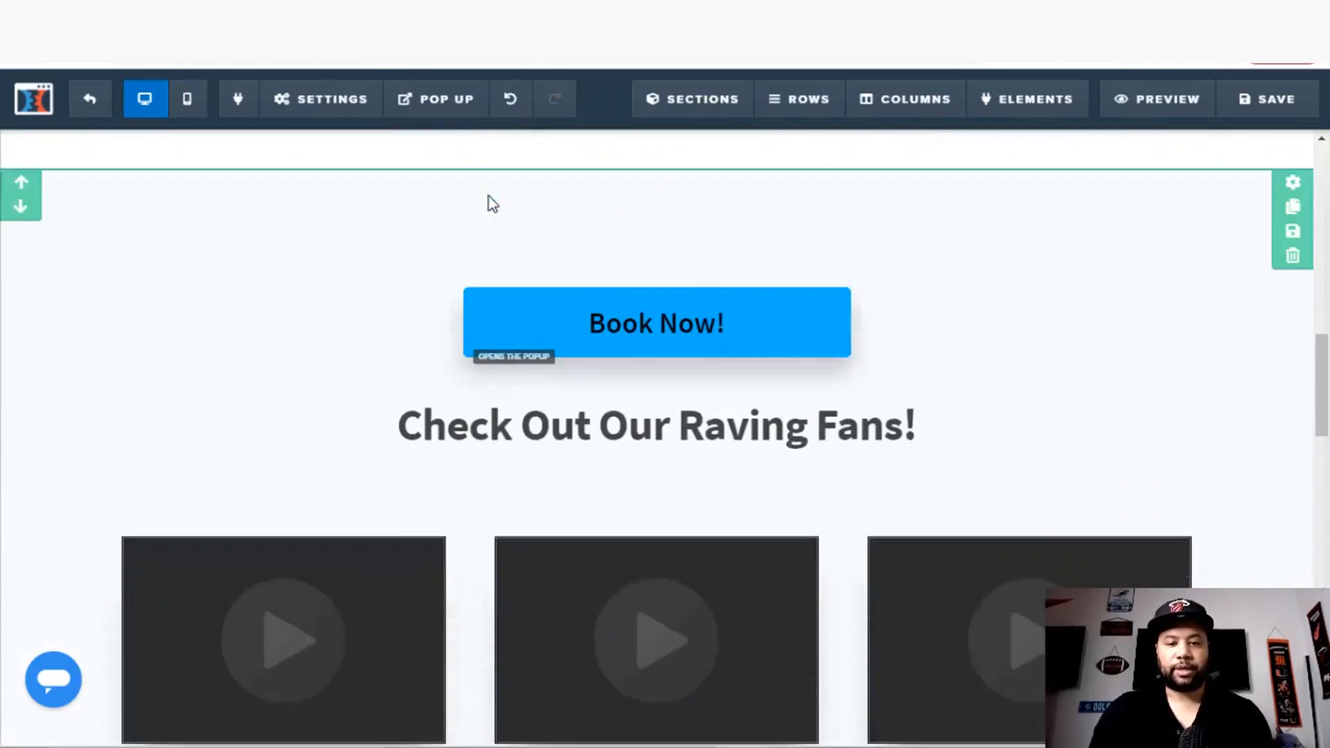
click(486, 201)
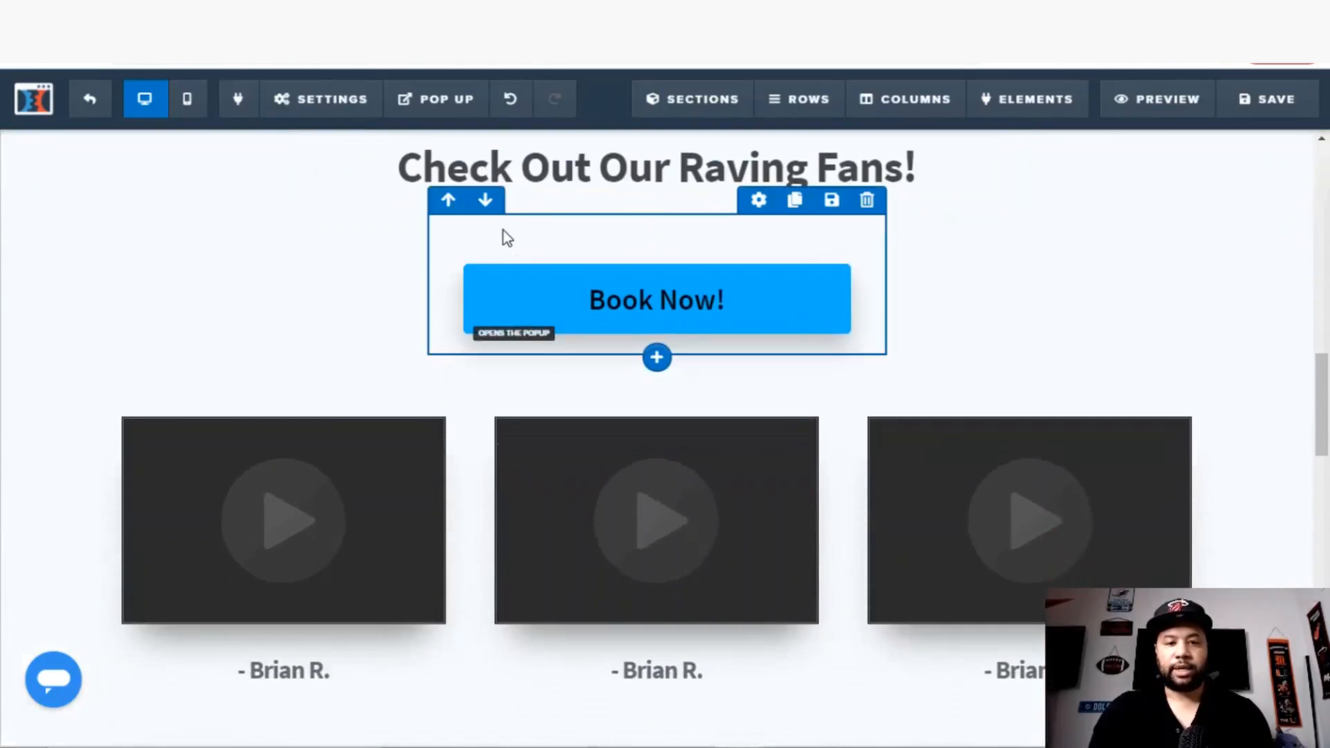
click(488, 207)
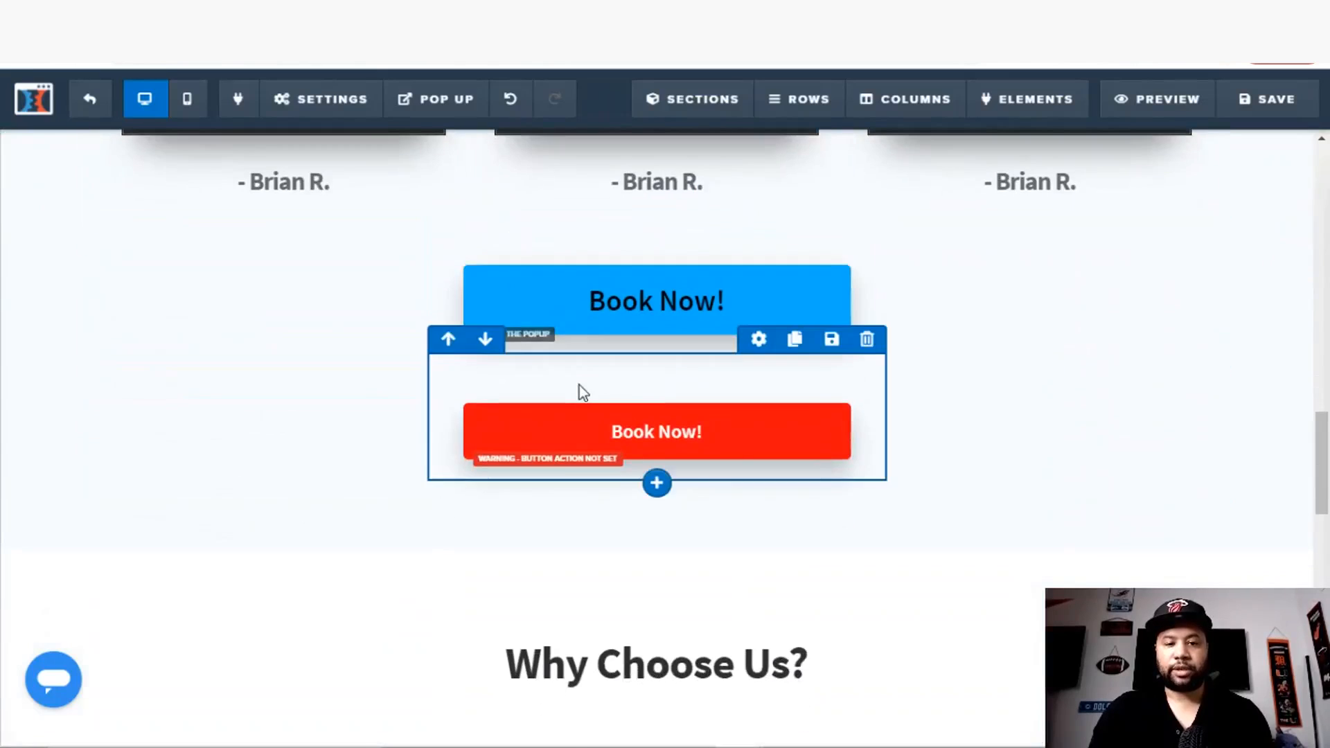
Step: Delete the row with the red Book Now! button beneath the testimonials and confirm the deletion
click(867, 339)
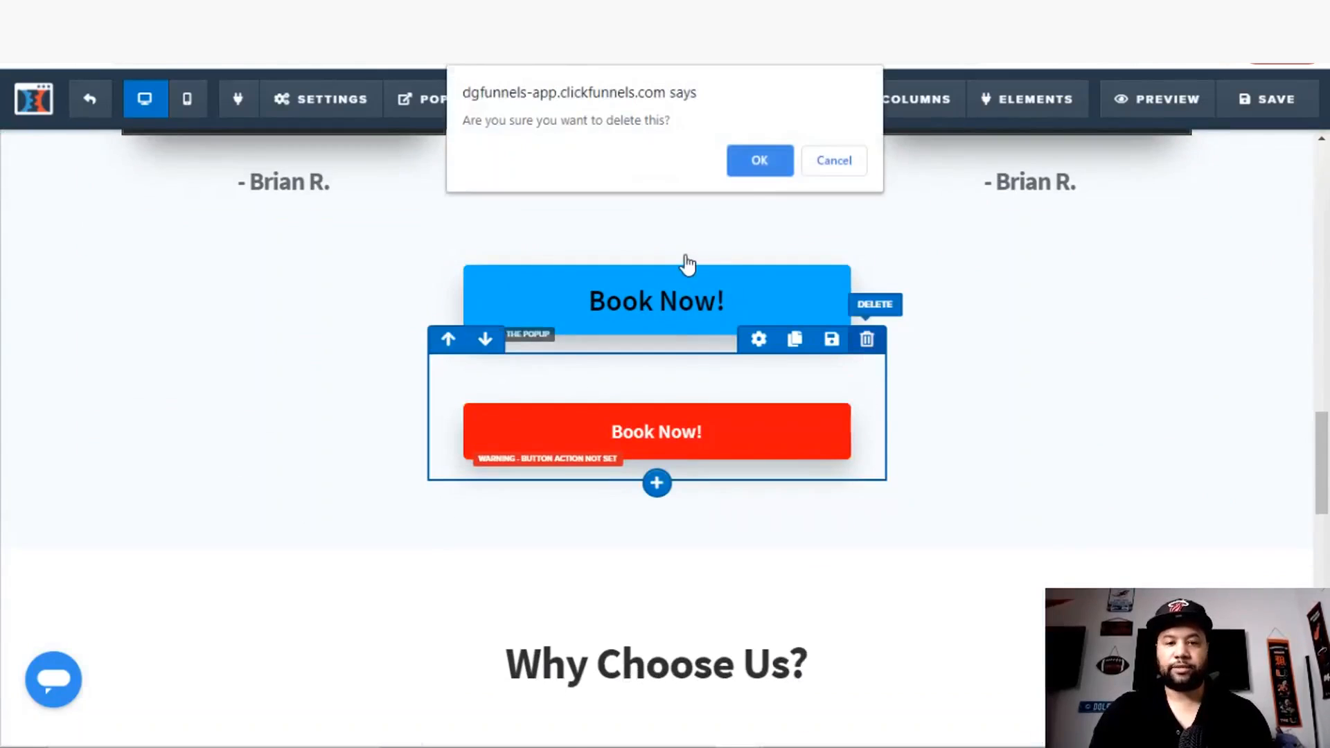
click(760, 161)
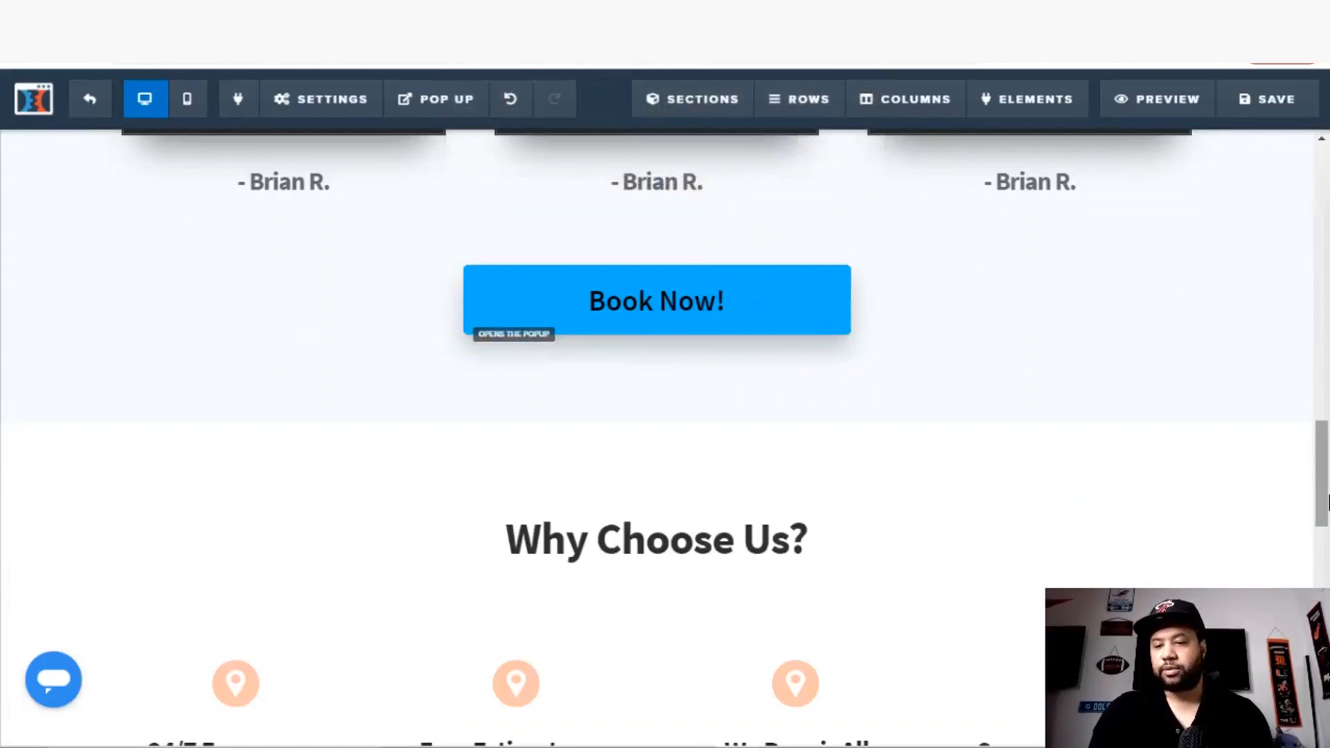
drag(1323, 491, 1312, 434)
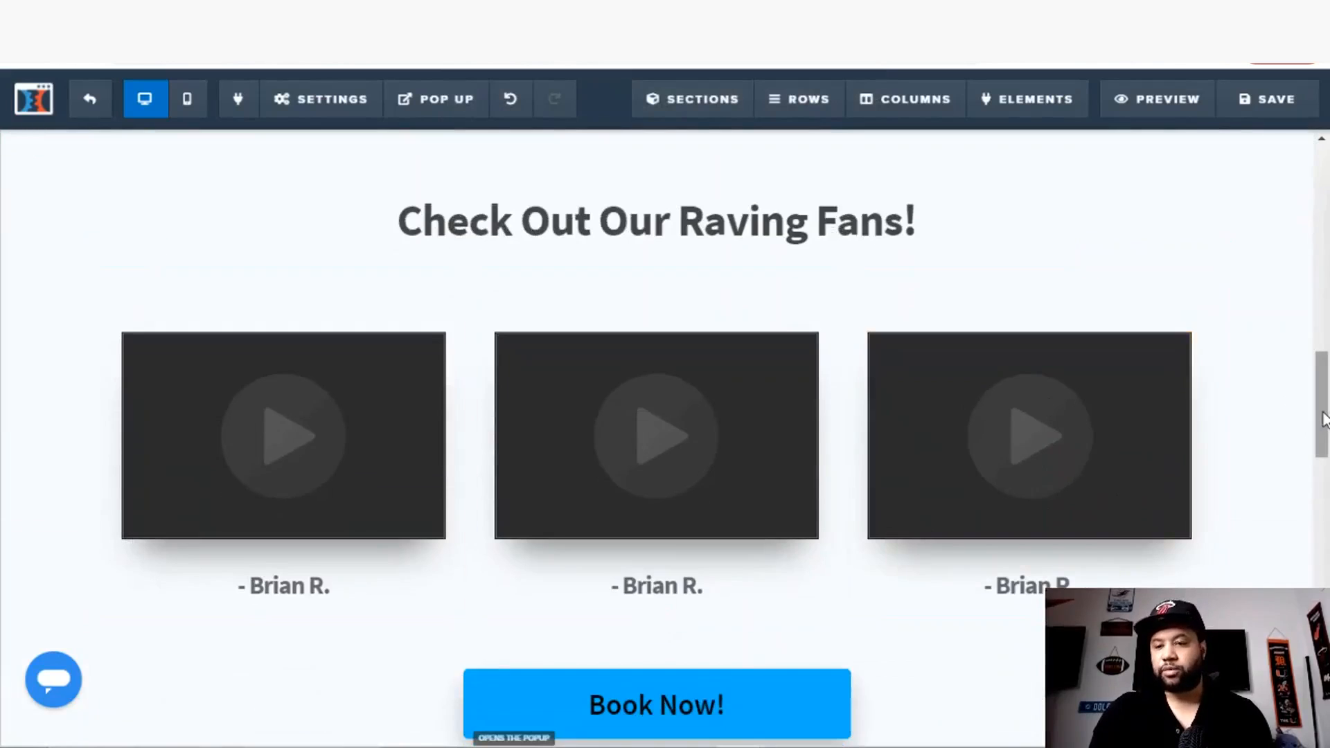
Step: Compare the template's Why Choose Us? section with the Puls page's install options and "You're in good hands with Puls" sections
scroll(665, 436, down, 10)
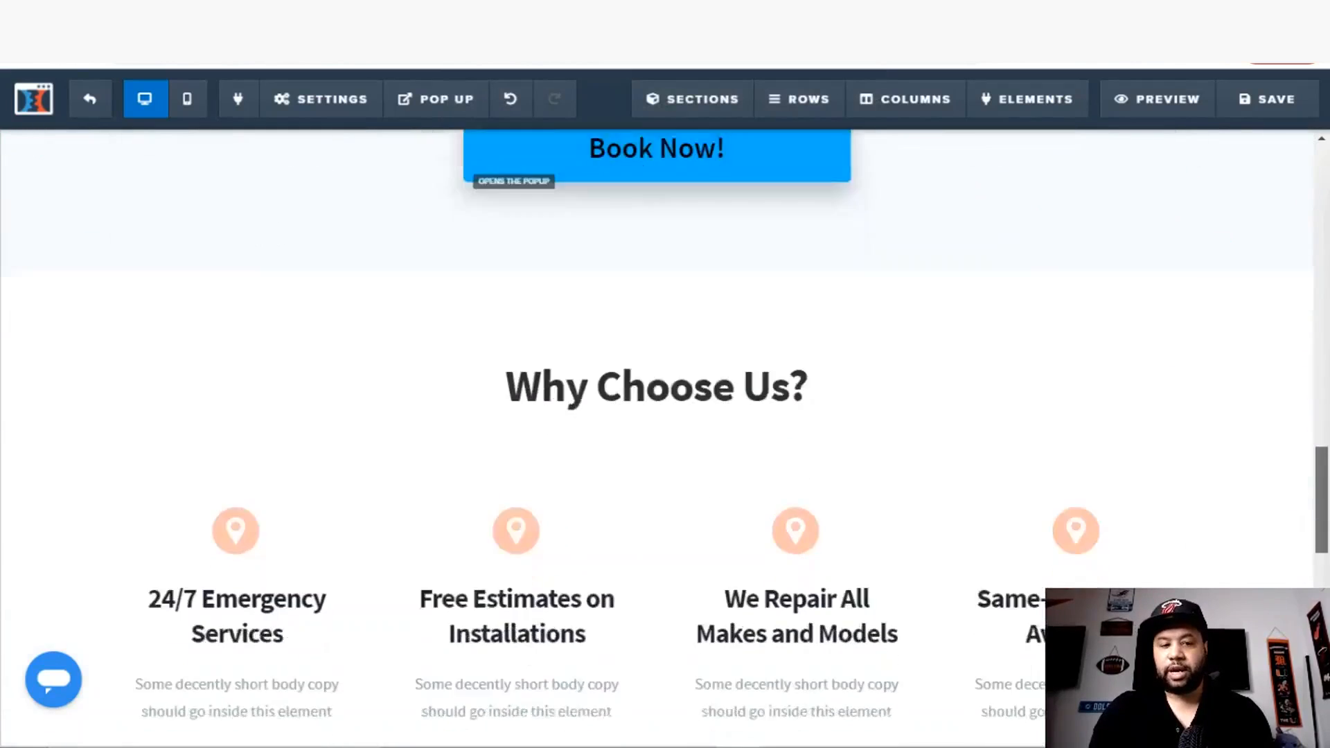
scroll(751, 137, up, 2)
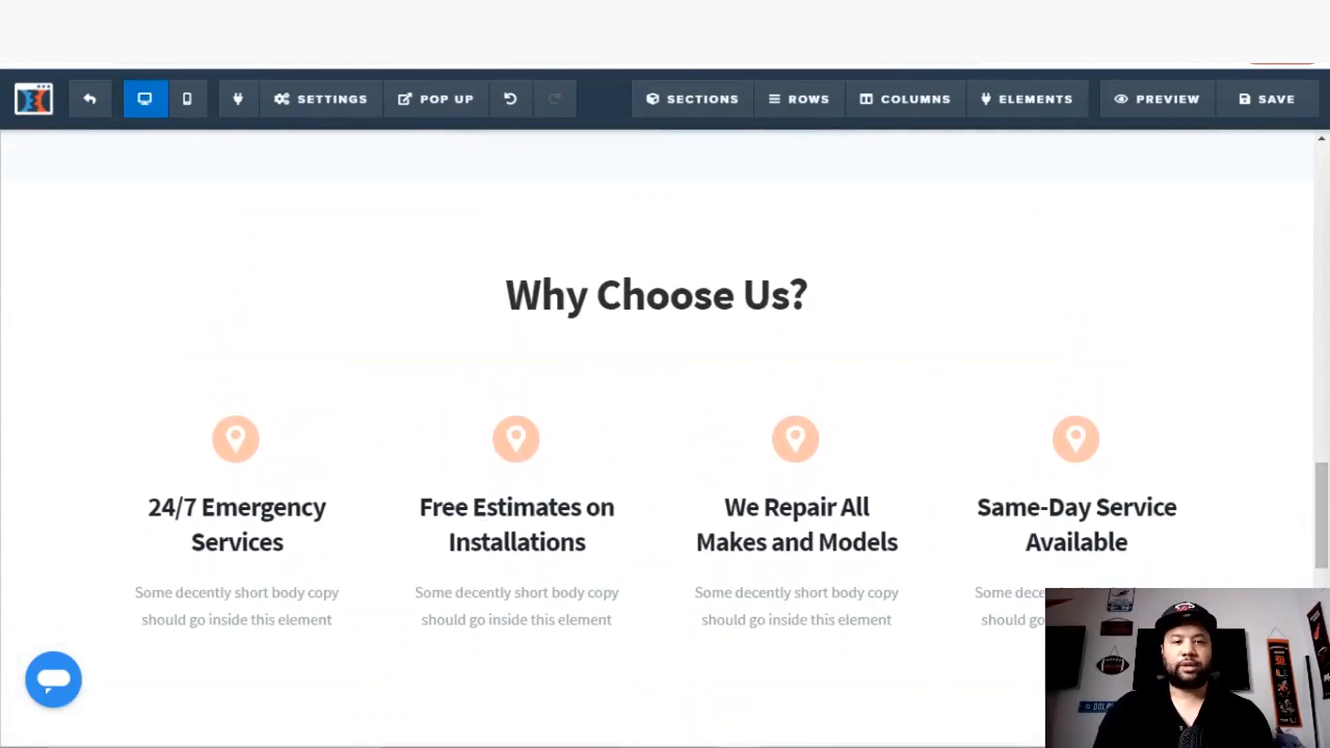
click(537, 14)
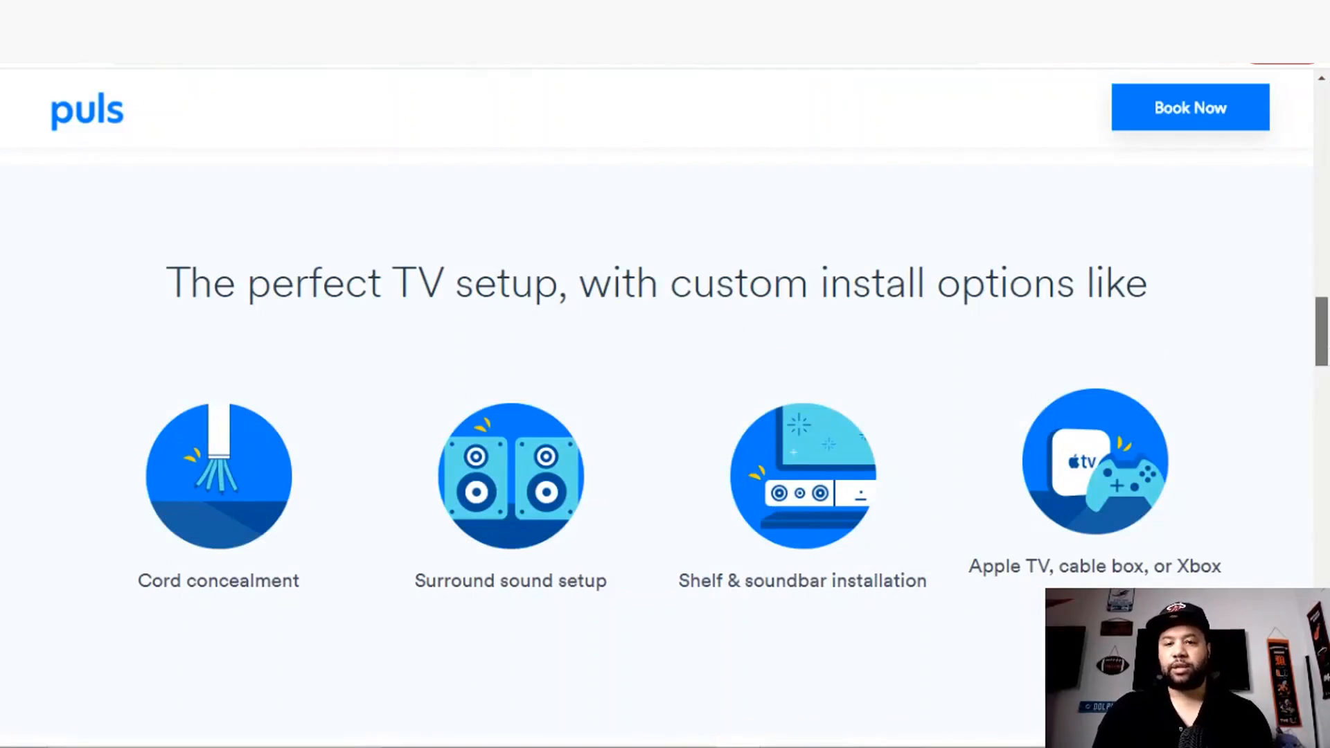
scroll(665, 444, down, 10)
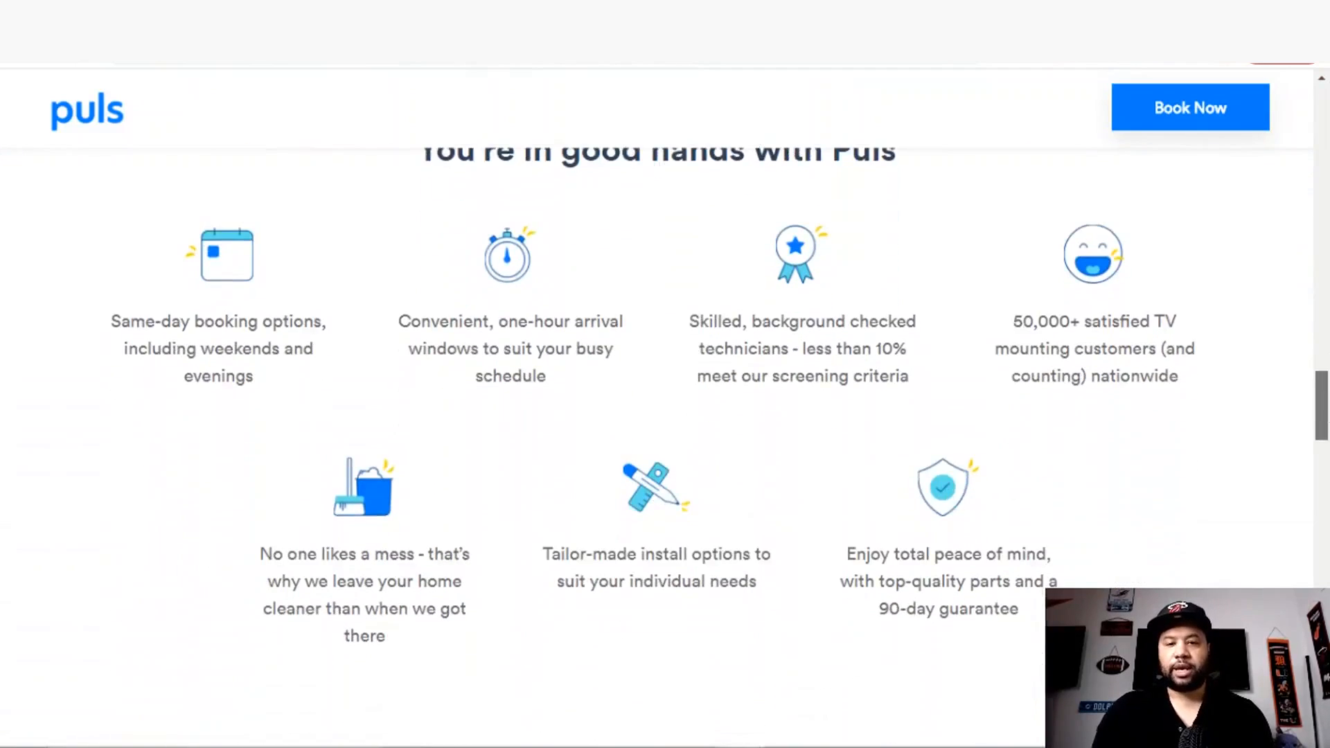
scroll(1320, 414, up, 2)
scroll(1320, 414, down, 1)
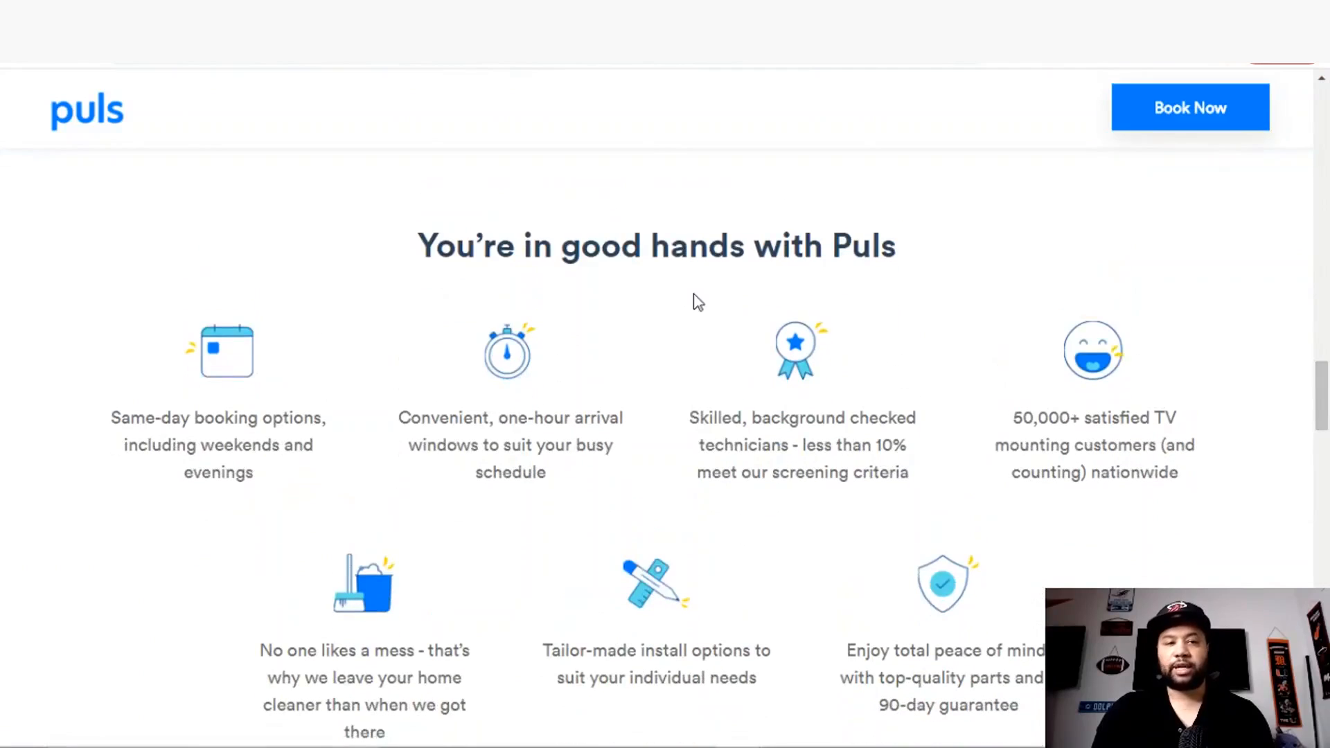
Step: Replace the Why Choose Us? heading with "The Best TV Installation Service In South Florida"
key(ctrl+Tab)
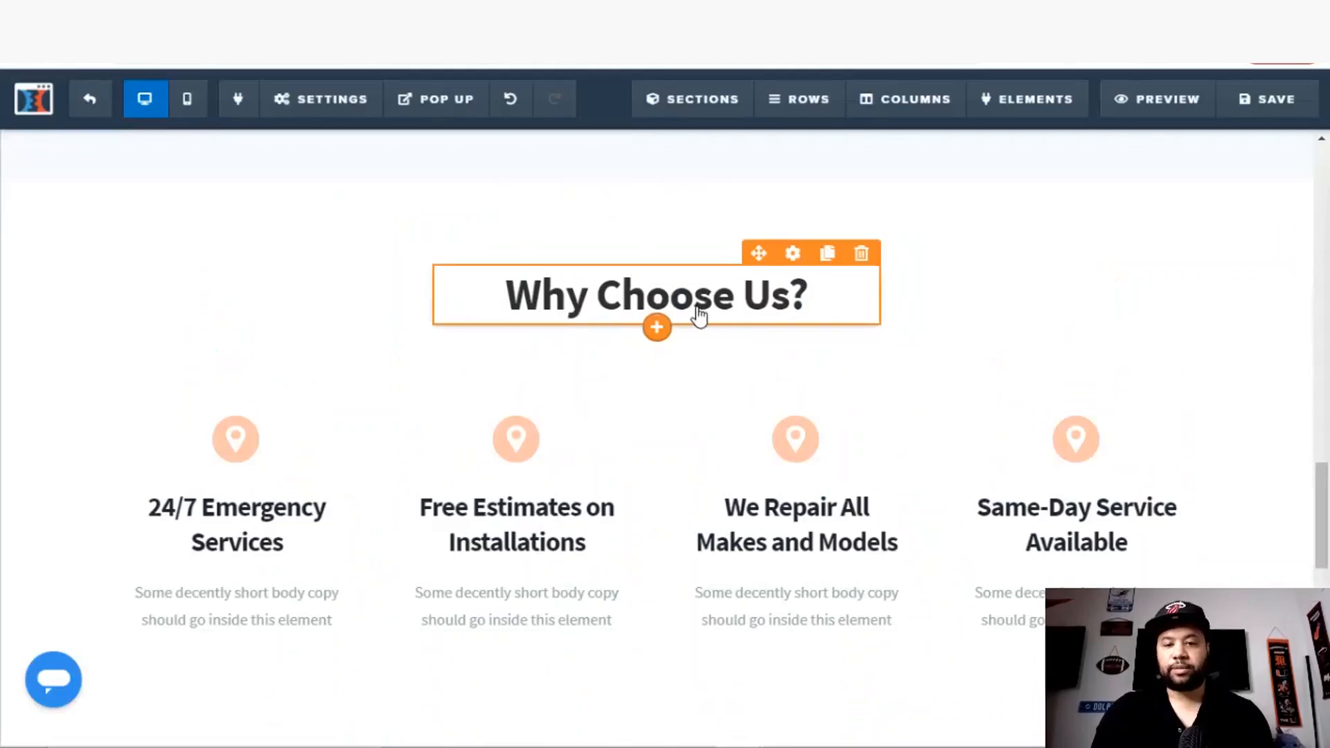
click(735, 312)
drag(823, 302, 472, 308)
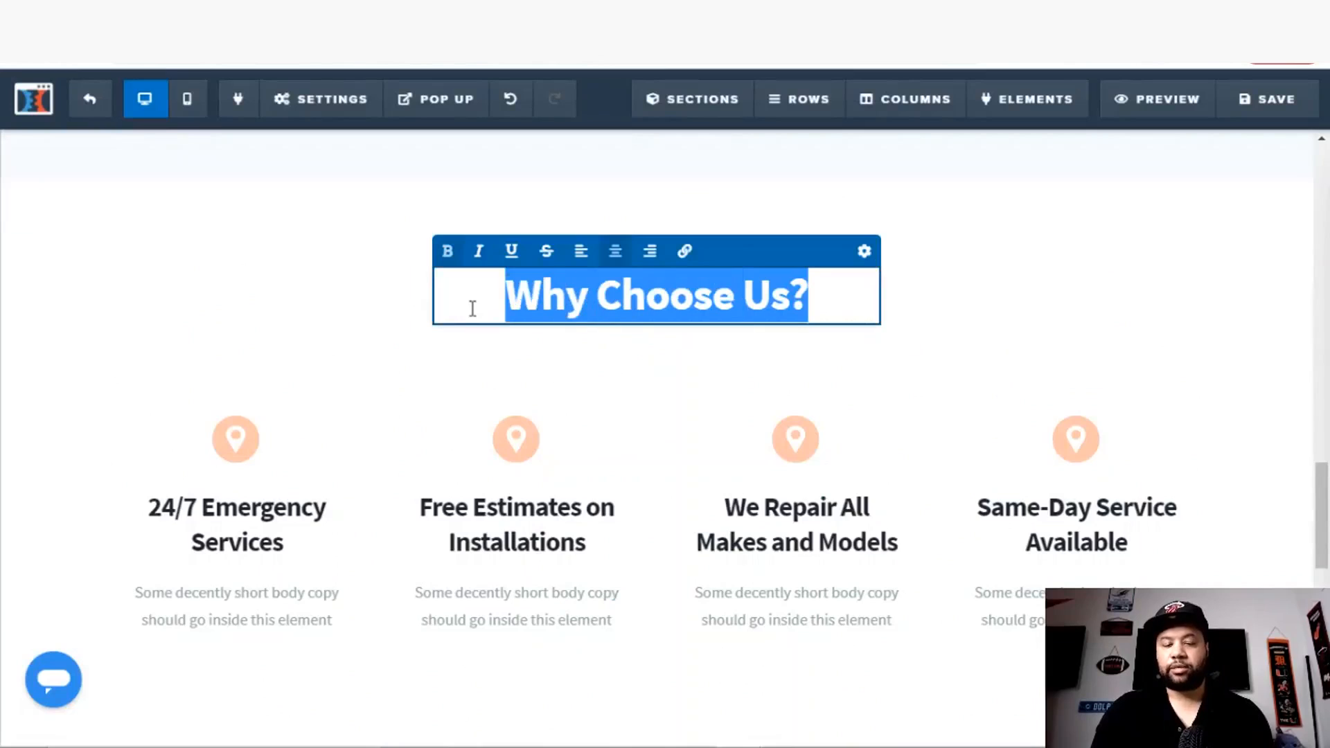
text(The)
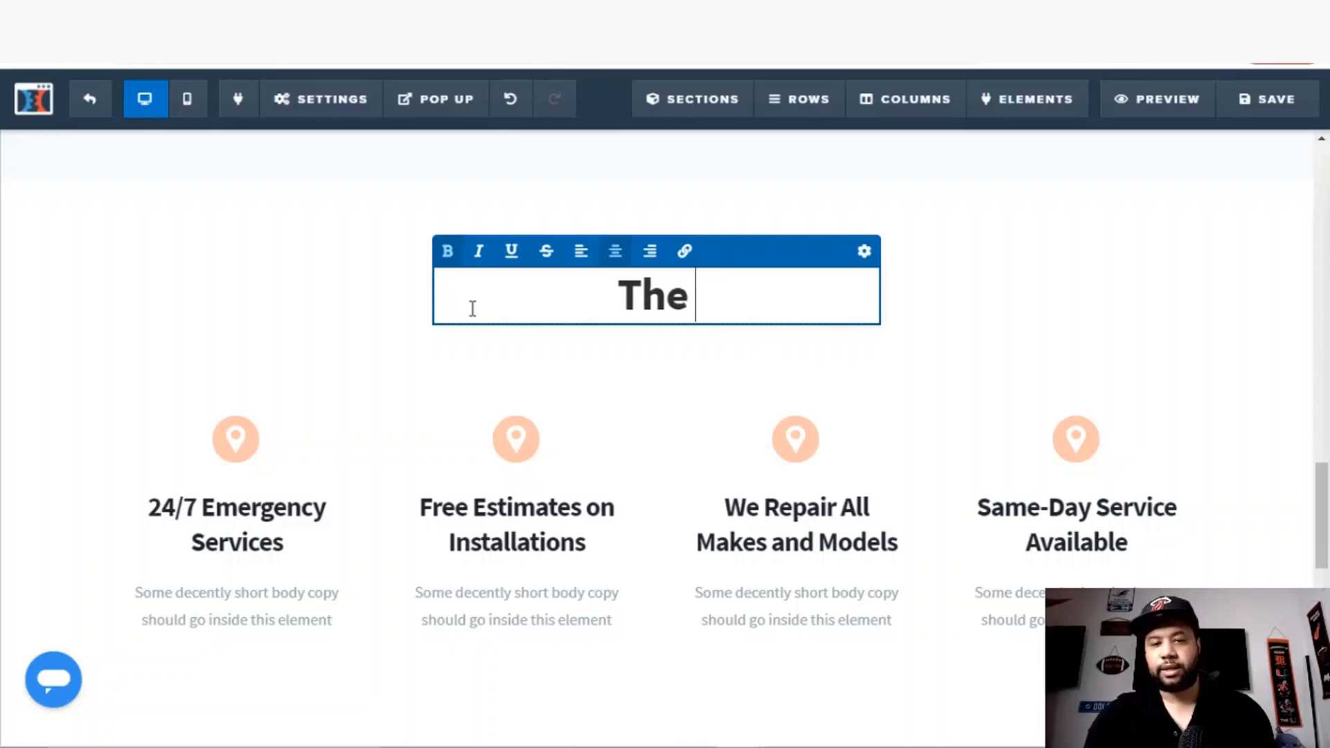
text(Best)
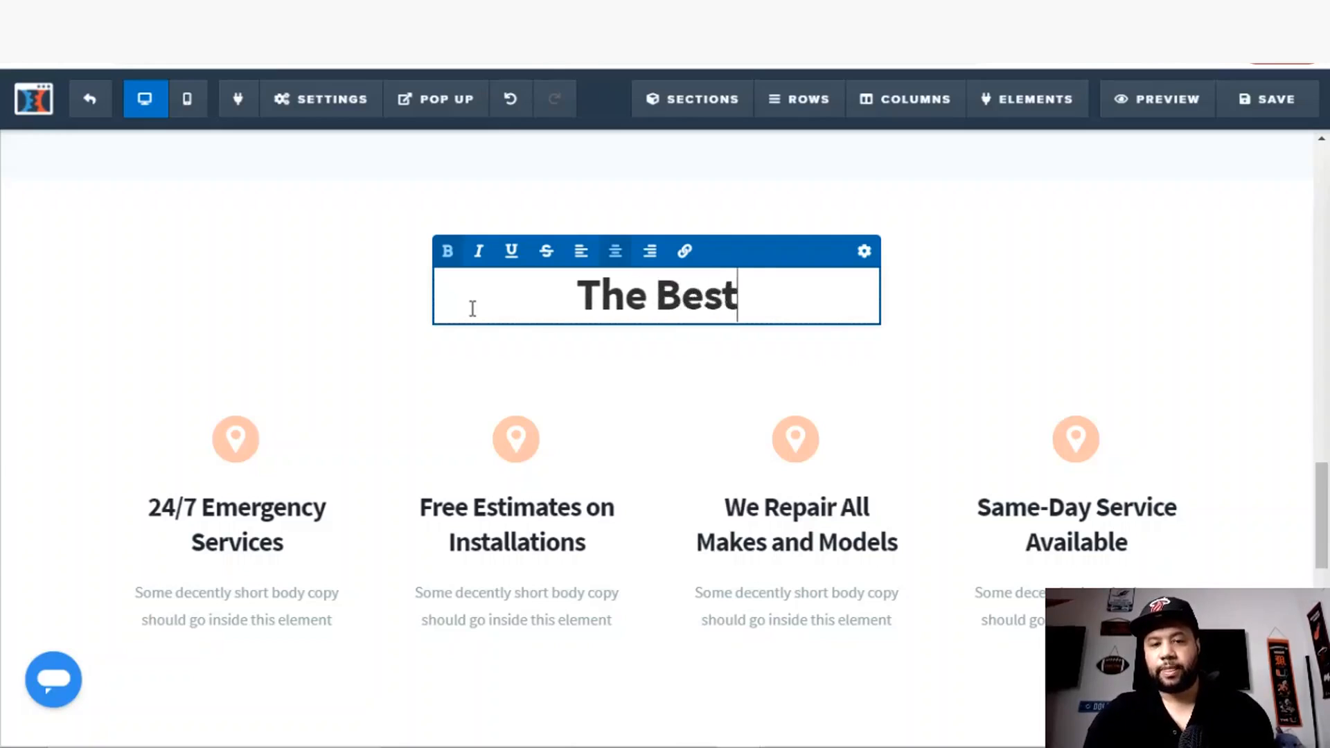
text( In The)
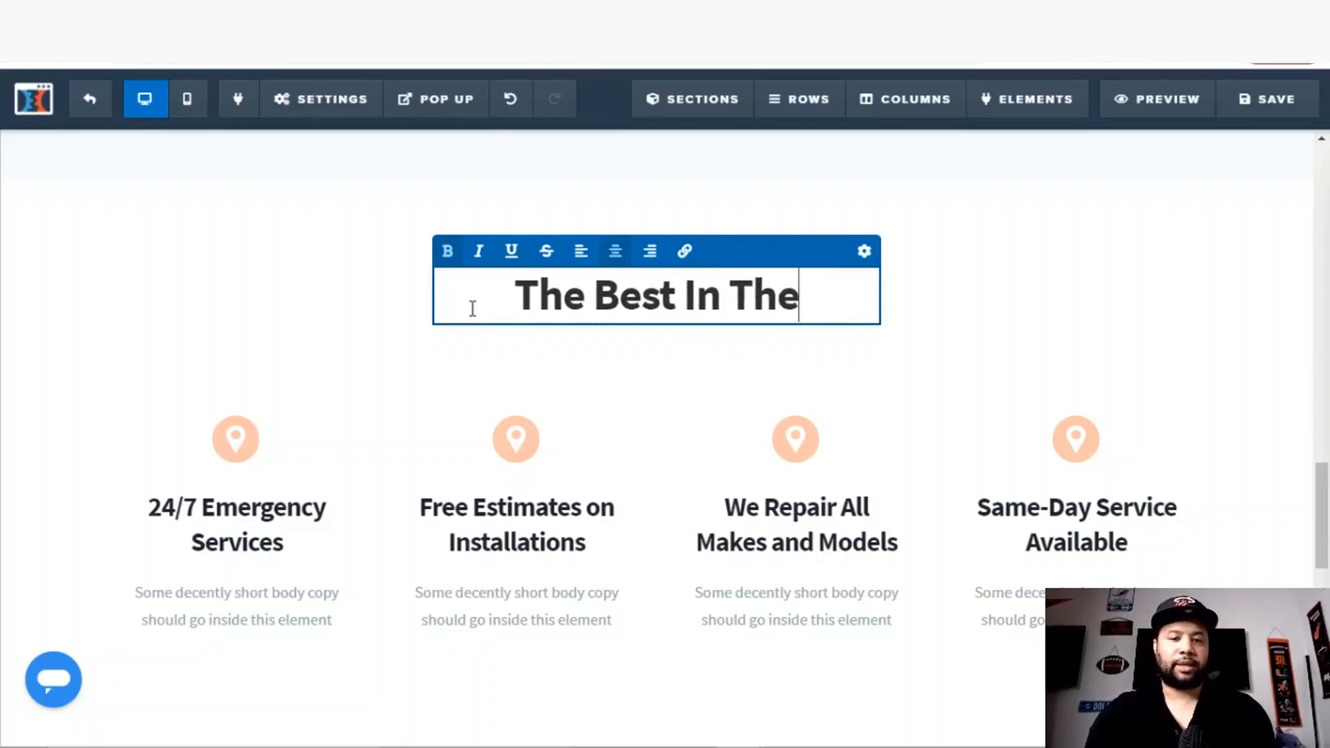
text( South Florda)
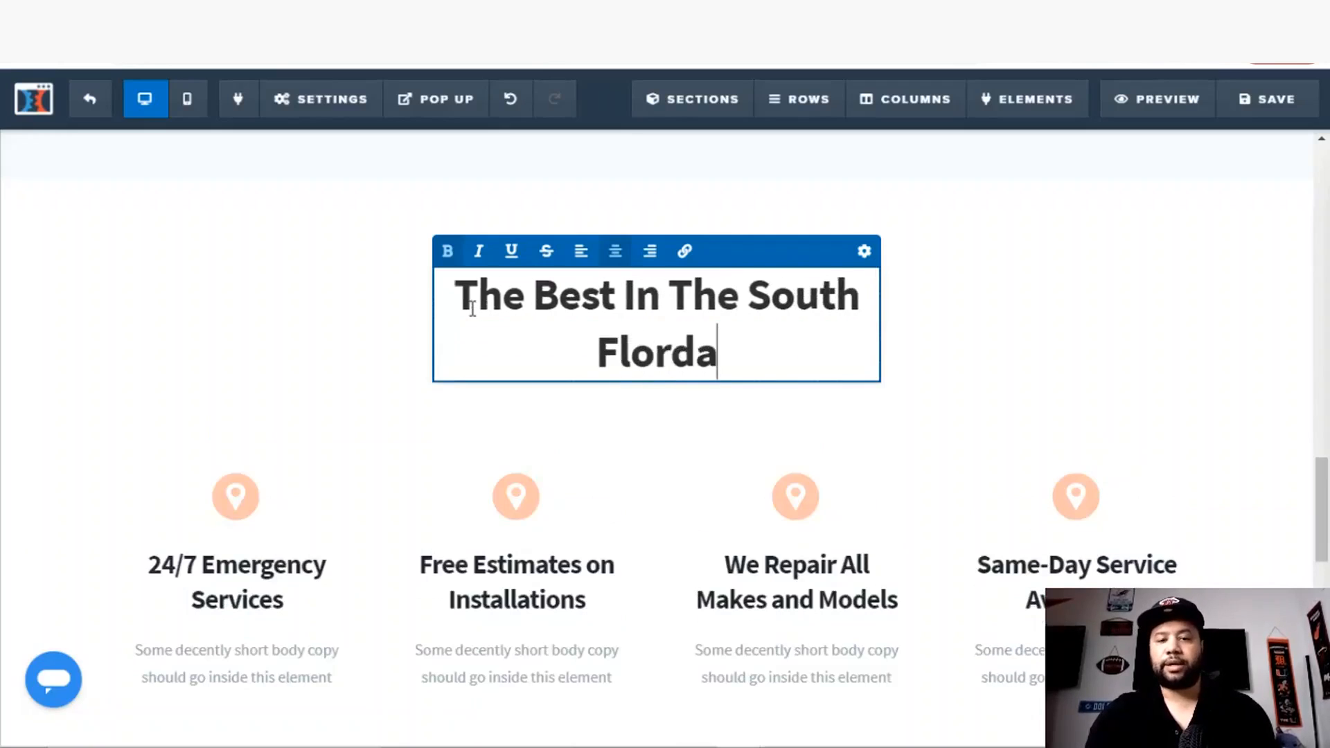
key(BackSpace)
key(BackSpace)
key(BackSpace)
key(BackSpace)
key(BackSpace)
key(BackSpace)
key(BackSpace)
key(BackSpace)
key(BackSpace)
key(BackSpace)
key(BackSpace)
key(BackSpace)
key(BackSpace)
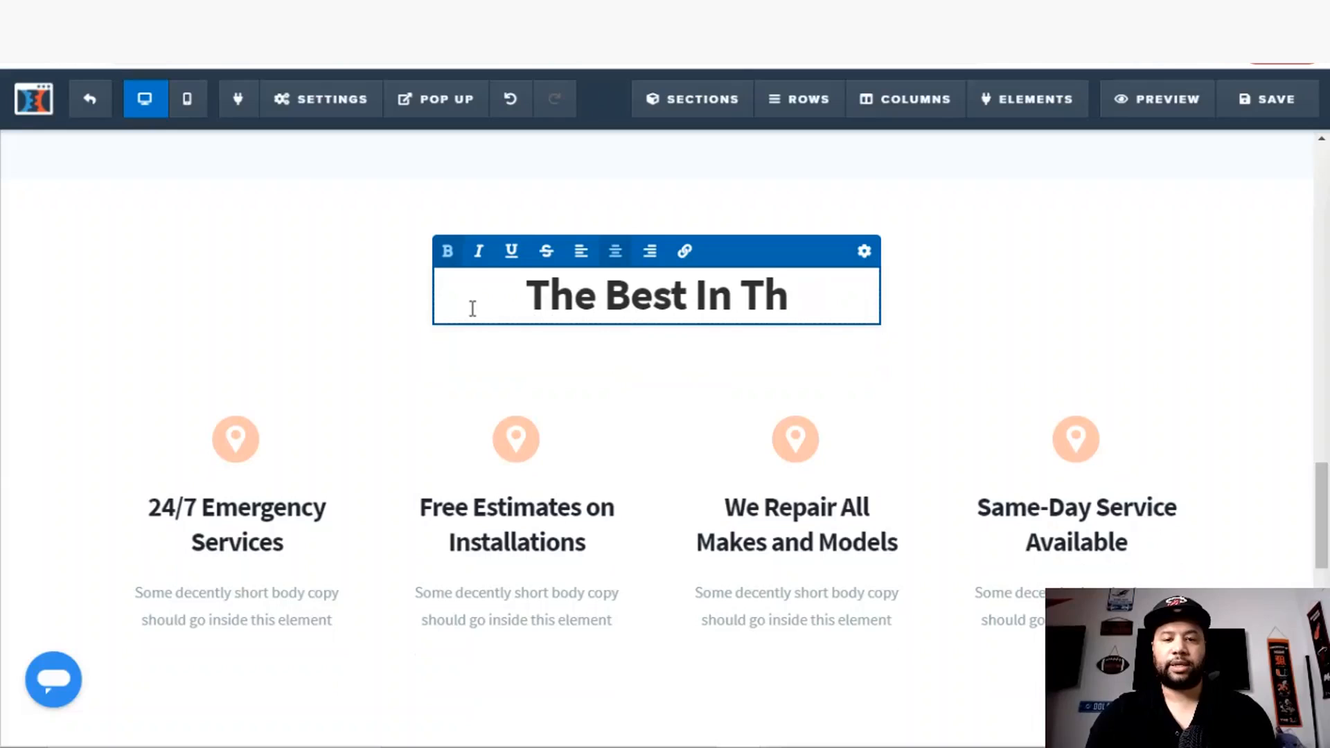
key(BackSpace)
key(BackSpace)
key(BackSpace)
key(BackSpace)
key(BackSpace)
text(TV)
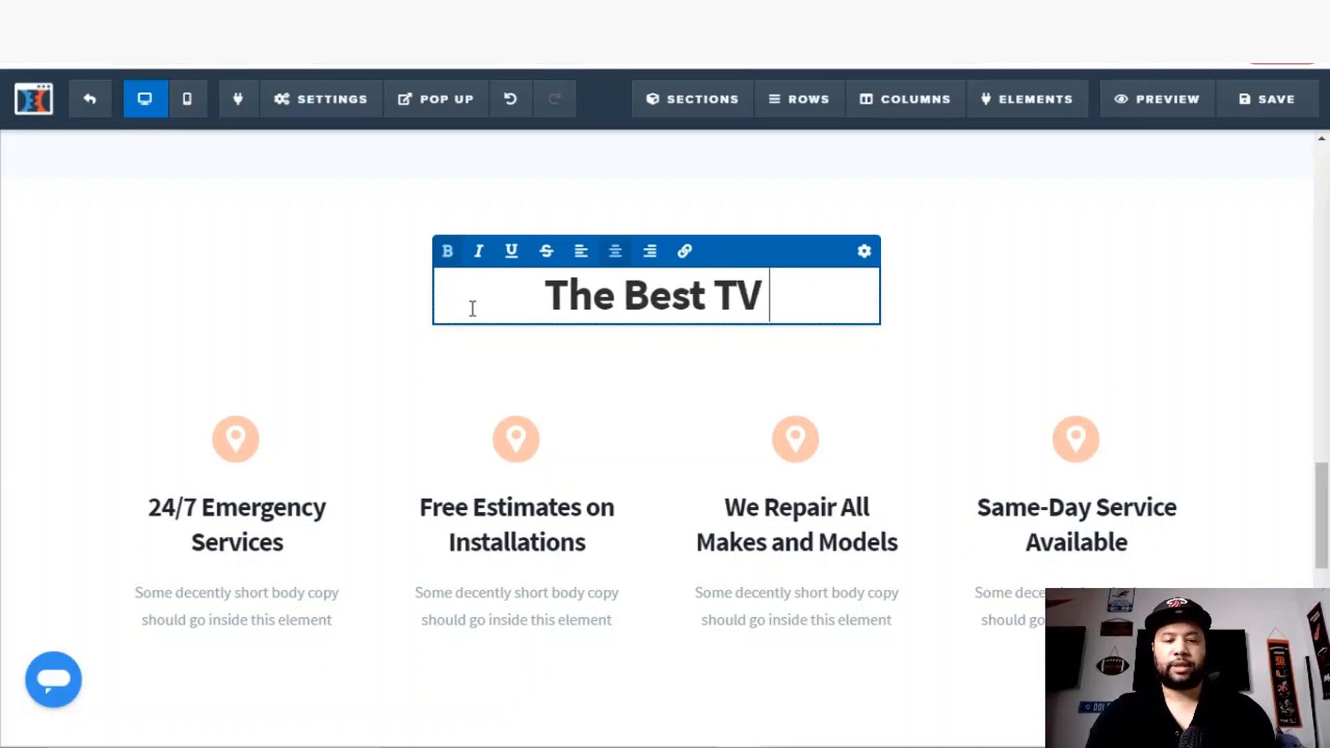
text( ins)
key(BackSpace)
key(BackSpace)
key(BackSpace)
text(I)
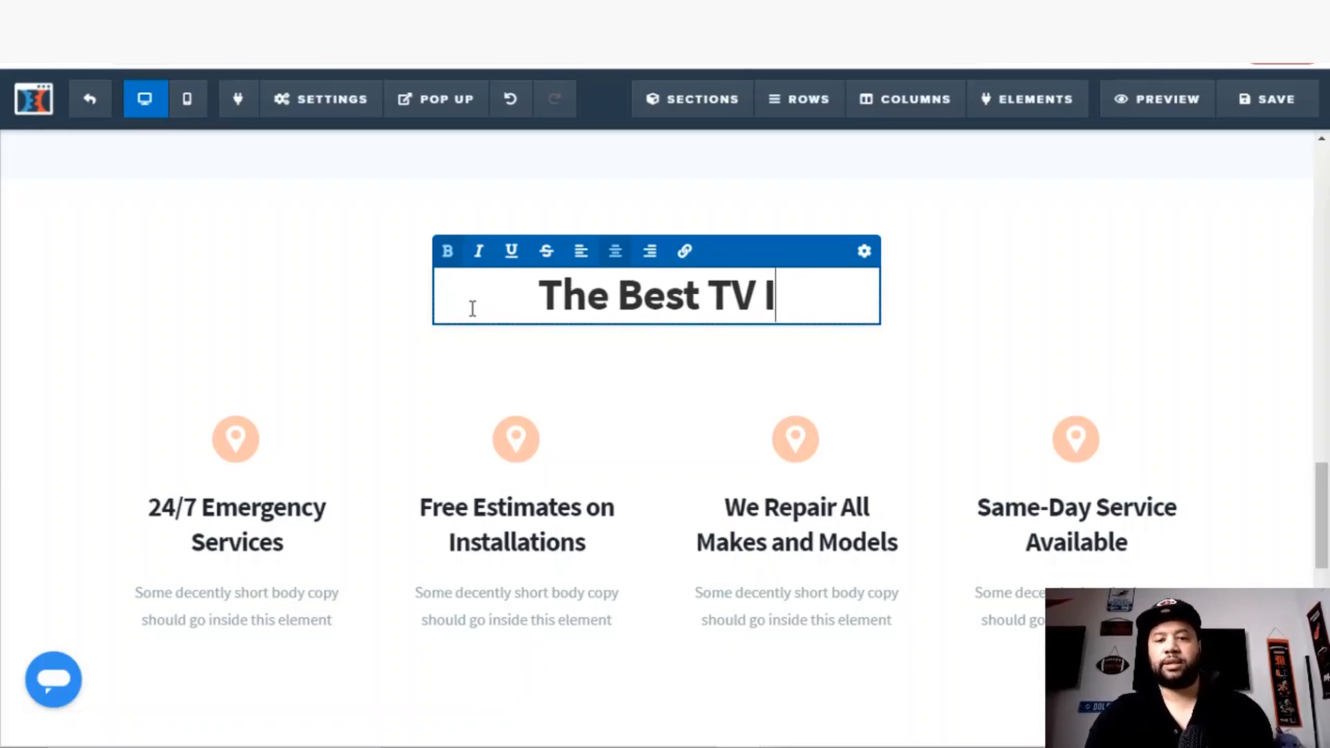
text(nstallt)
key(BackSpace)
text(ation)
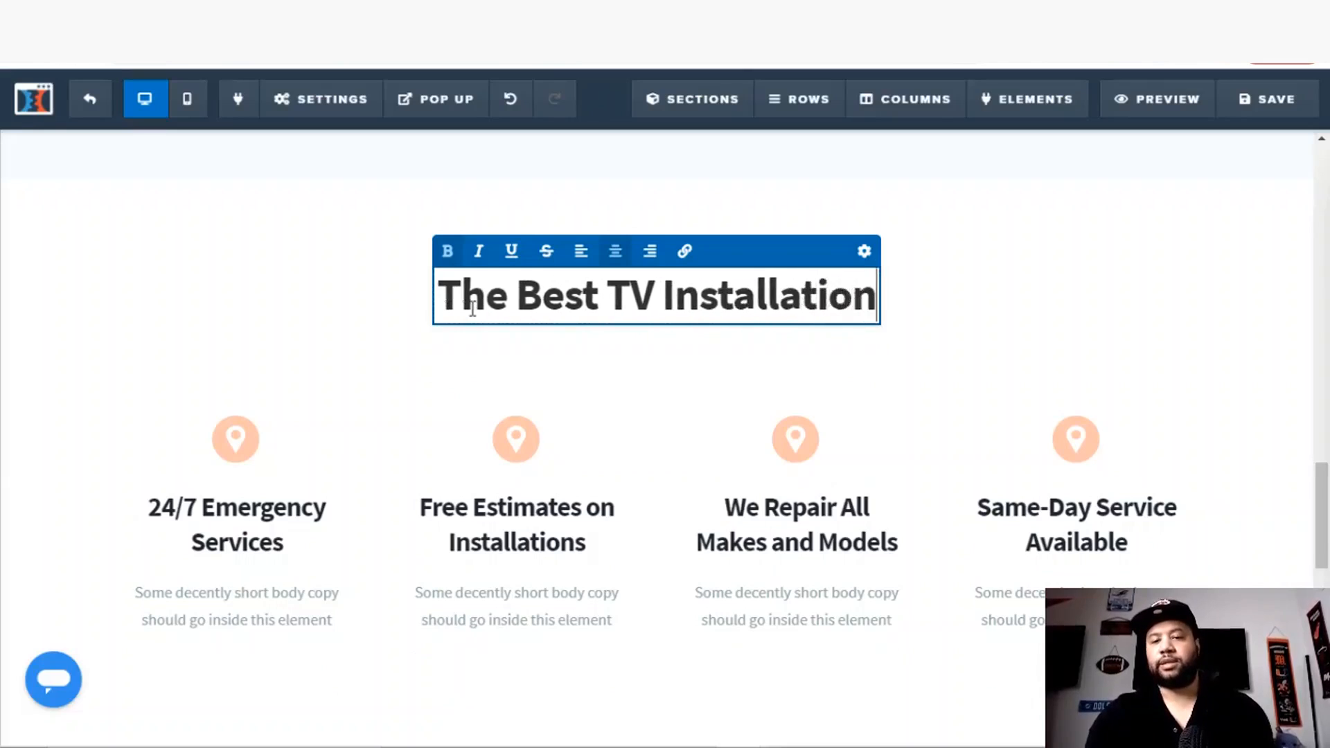
text( Service IN)
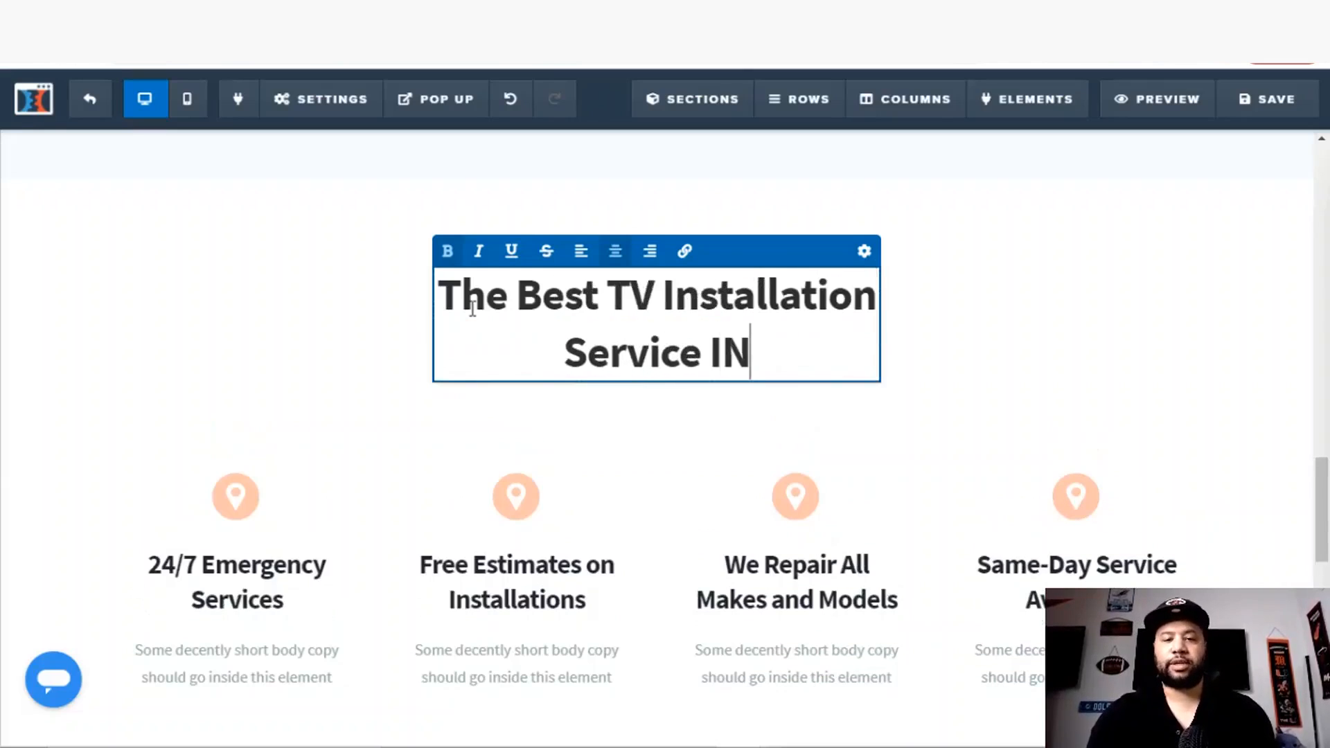
key(BackSpace)
text(n South Florida)
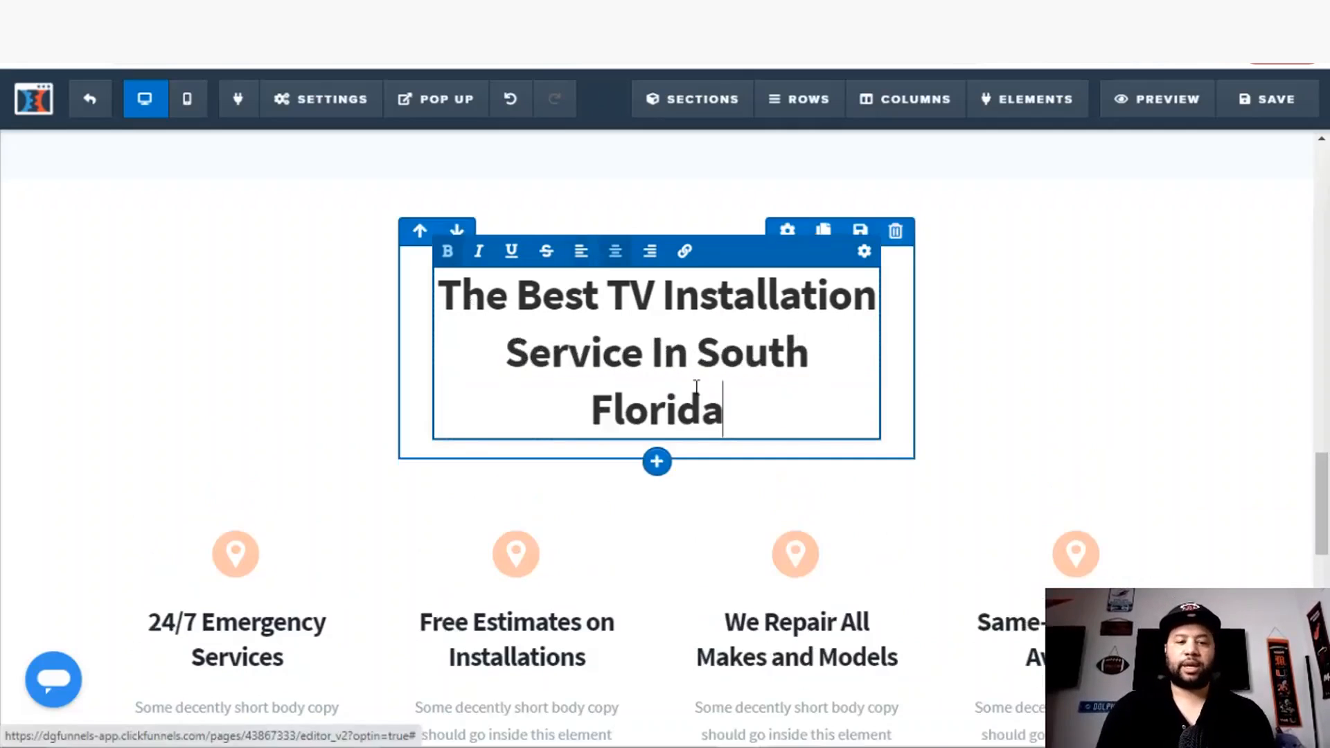
Step: Check the Puls page's benefits grid and clone the four-column benefits row under the South Florida heading
scroll(750, 551, down, 3)
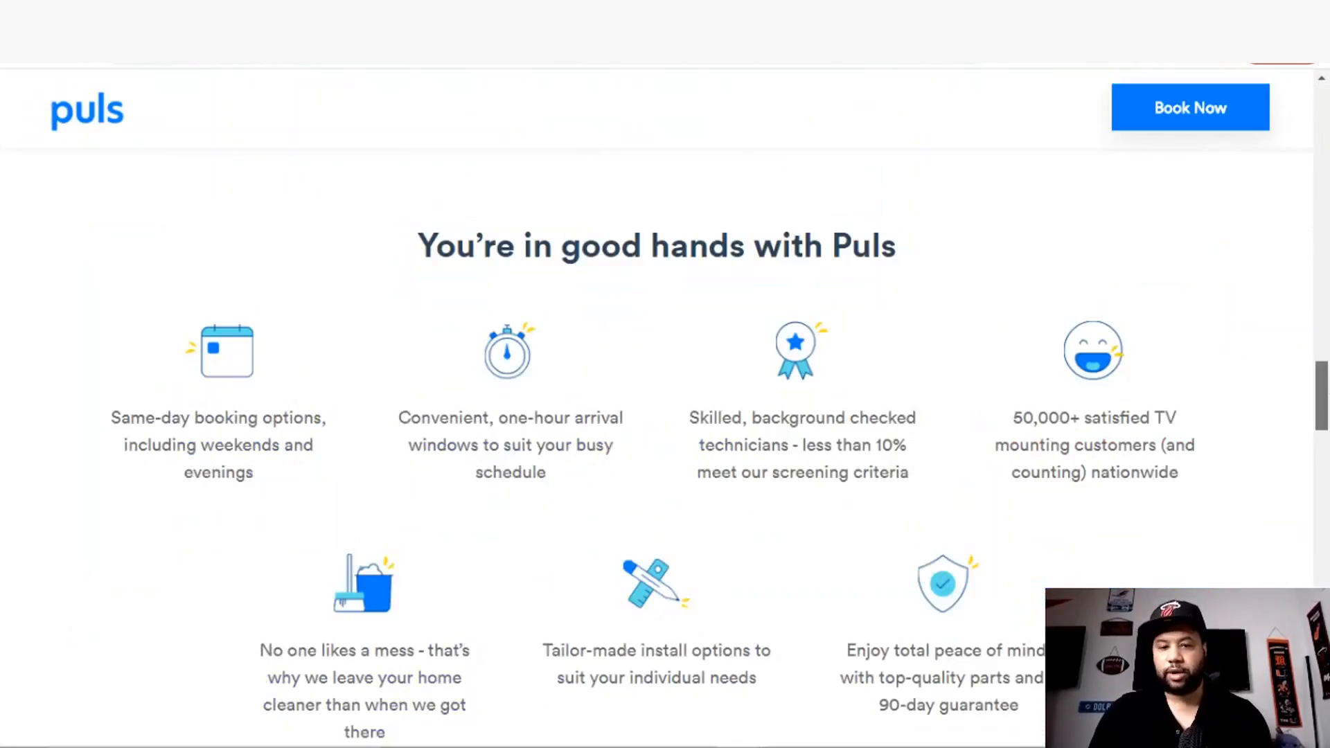
mouse_move(1323, 403)
mouse_down()
mouse_move(1323, 449)
mouse_move(1324, 410)
mouse_up()
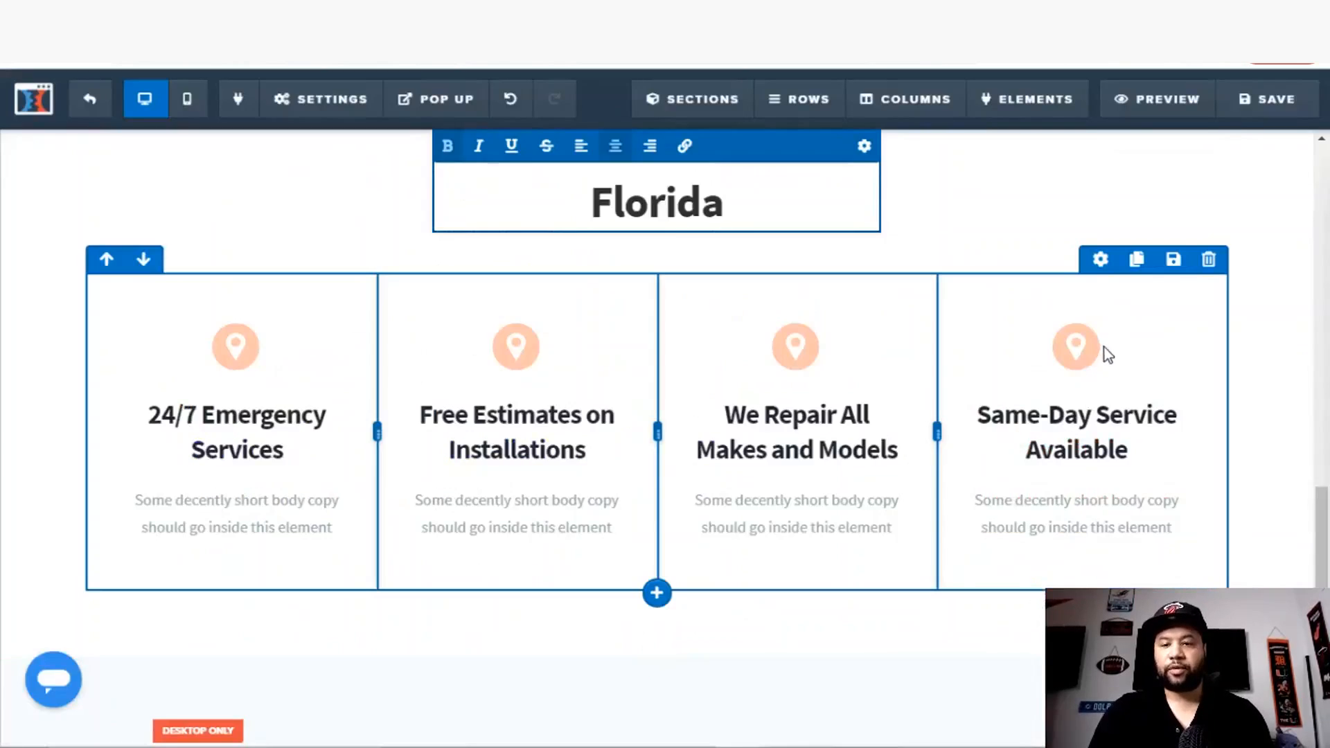
click(1136, 260)
scroll(1138, 274, down, 5)
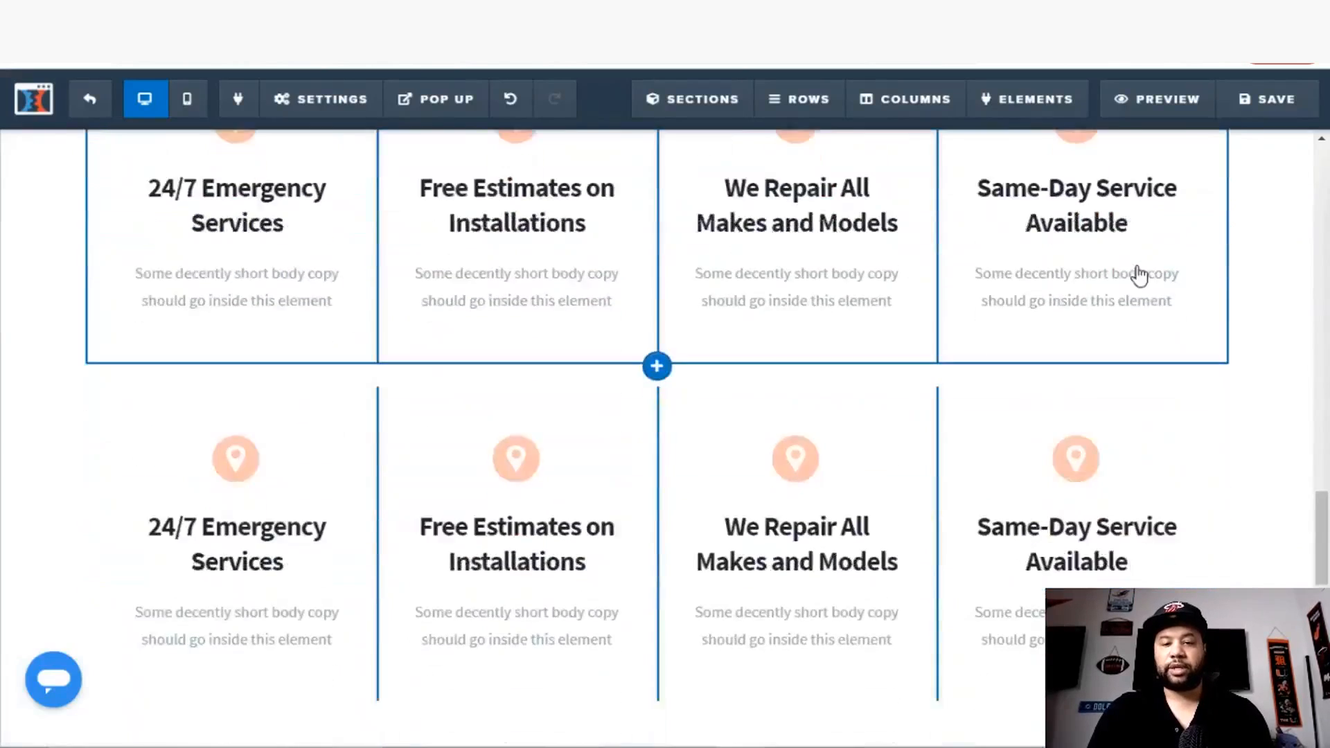
Step: Review the template's closing company section and compare its two benefits rows with the Puls page's benefits and the sections below them
mouse_move(1322, 553)
mouse_down()
mouse_move(1305, 489)
mouse_move(1321, 503)
mouse_move(1318, 481)
mouse_move(1323, 530)
mouse_move(1307, 490)
mouse_move(1324, 530)
mouse_move(1324, 498)
mouse_move(1323, 681)
mouse_move(1324, 662)
mouse_up()
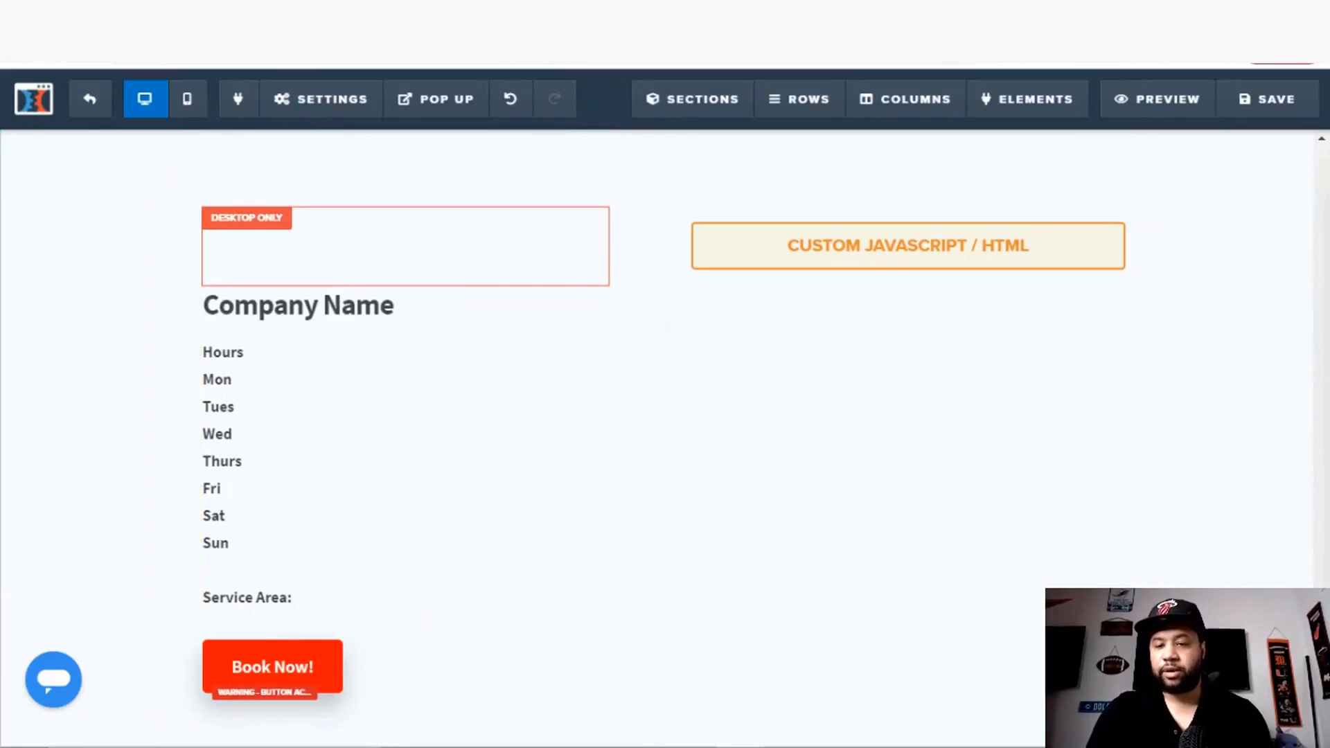
scroll(1307, 560, up, 7)
scroll(1307, 560, up, 10)
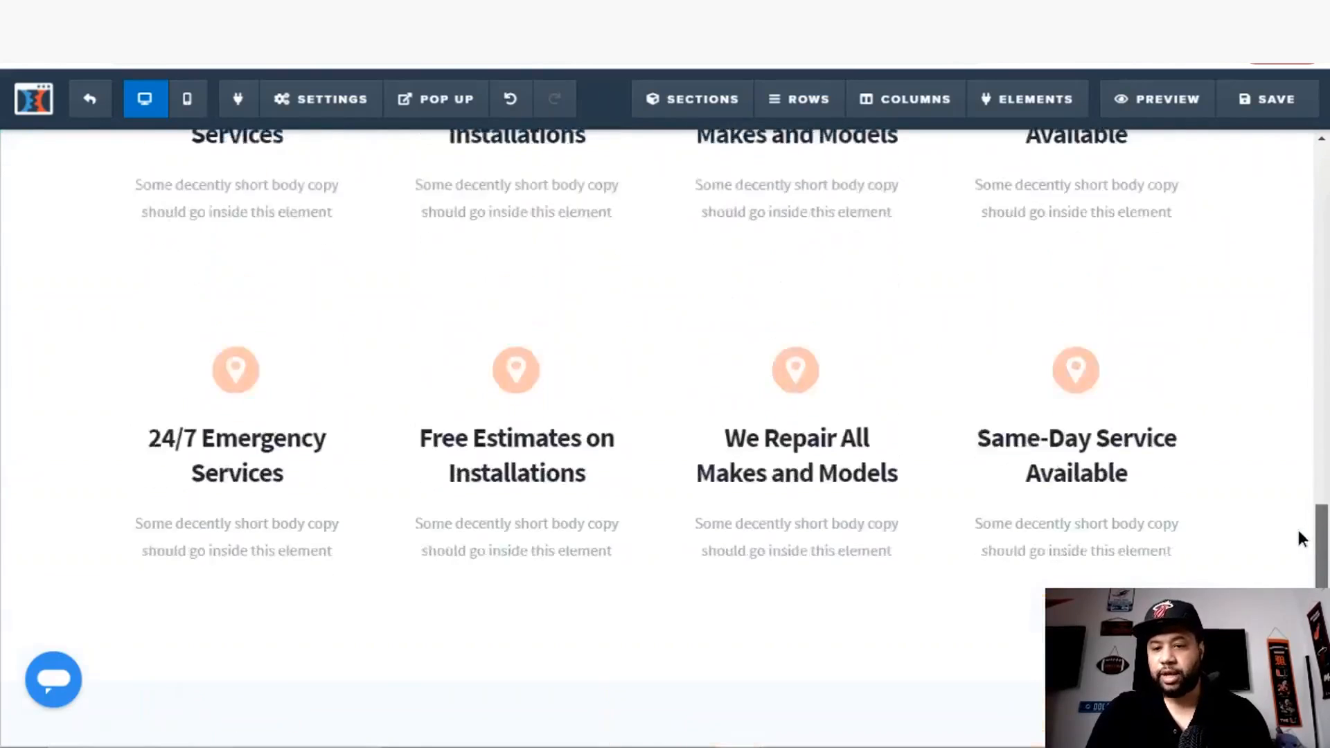
scroll(1290, 490, down, 1)
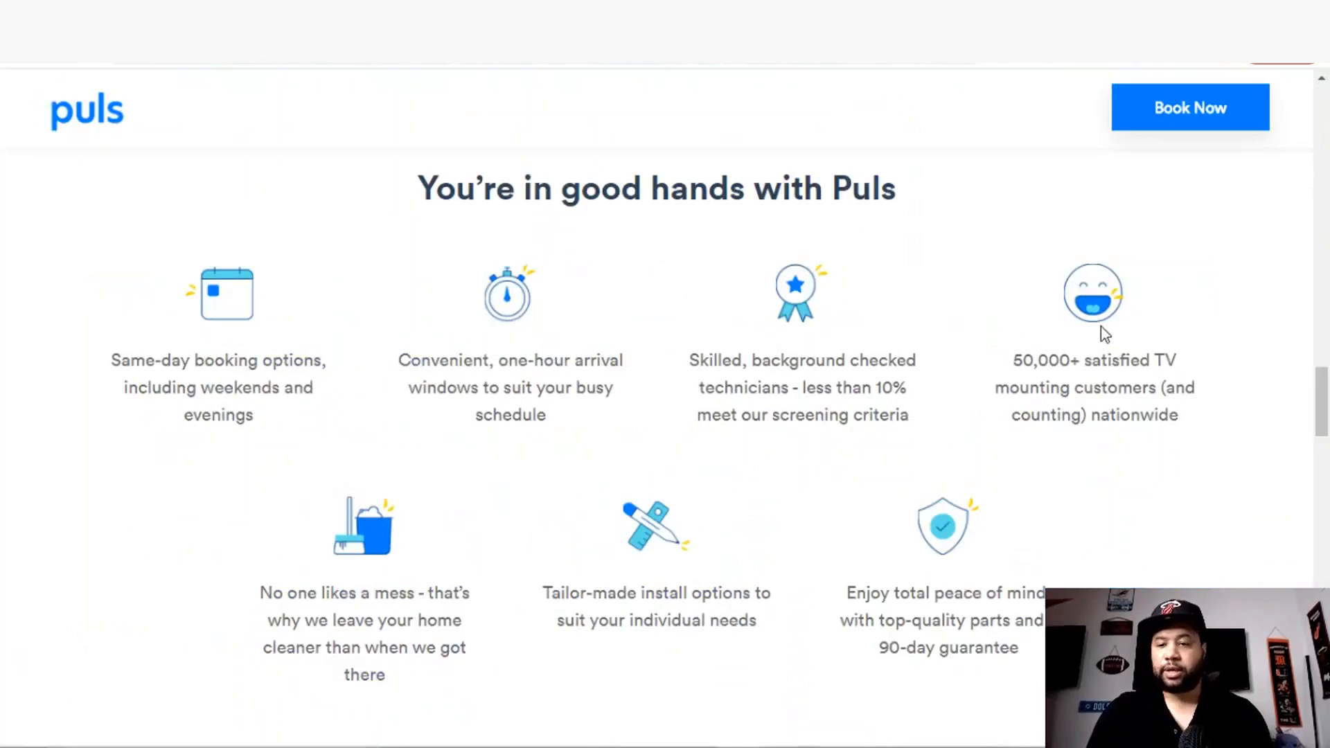
drag(1325, 426, 1327, 534)
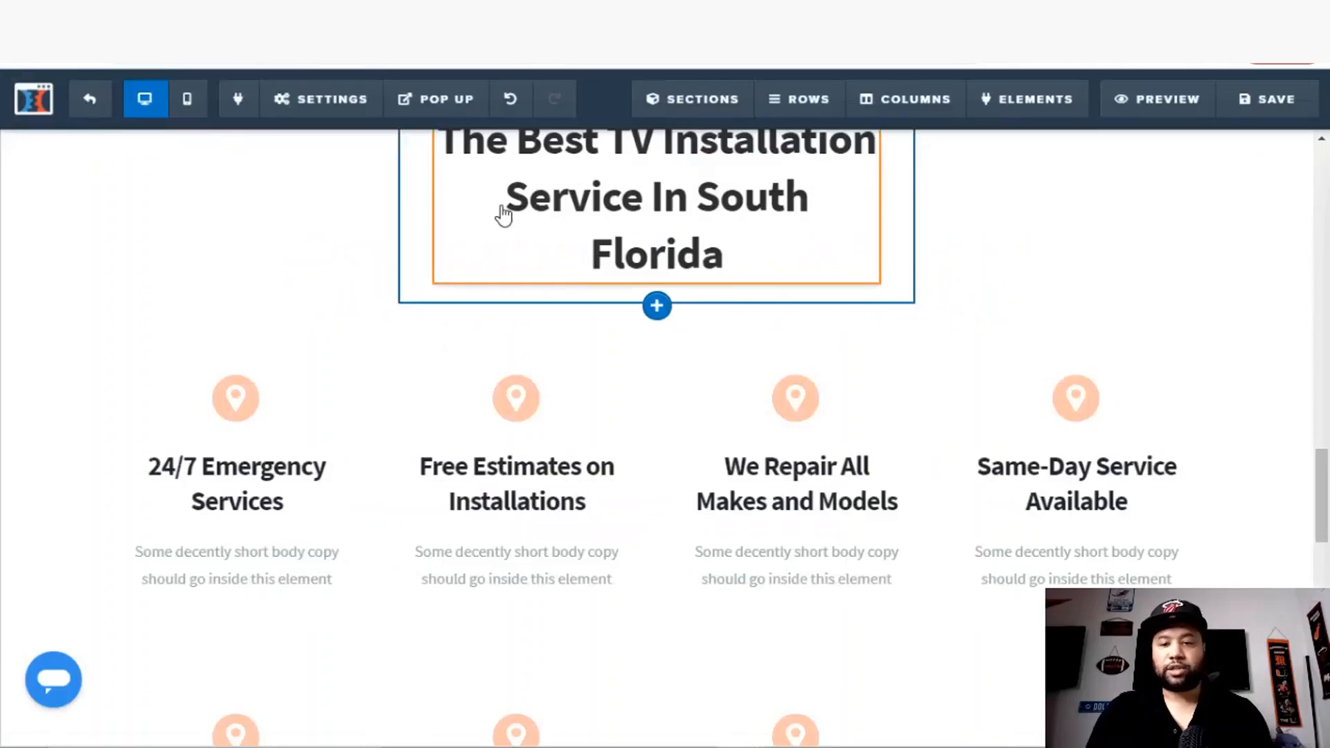
mouse_move(1326, 488)
mouse_down()
mouse_move(1309, 440)
mouse_move(1324, 549)
mouse_move(1313, 509)
mouse_up()
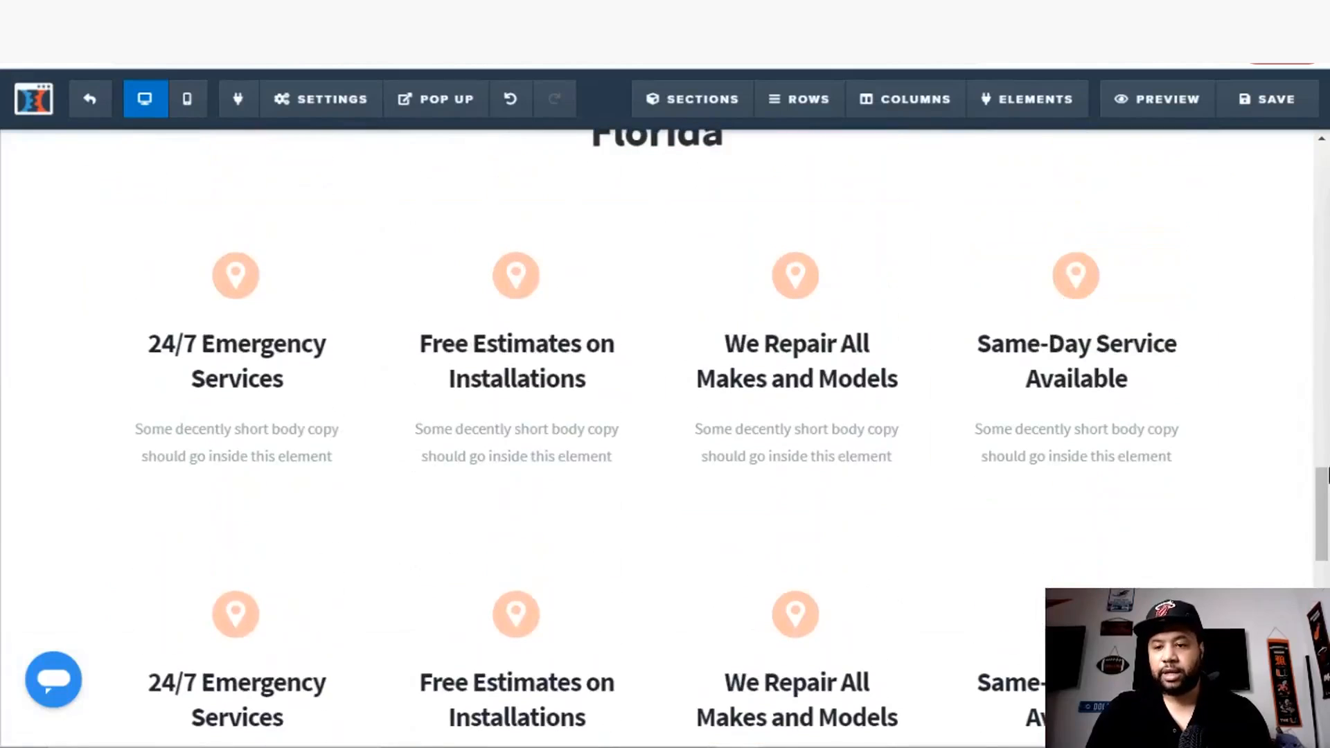
Step: Clone the "The Best TV Installation Service In South Florida" heading row and move the copy below both four-column benefits rows
scroll(1267, 481, down, 3)
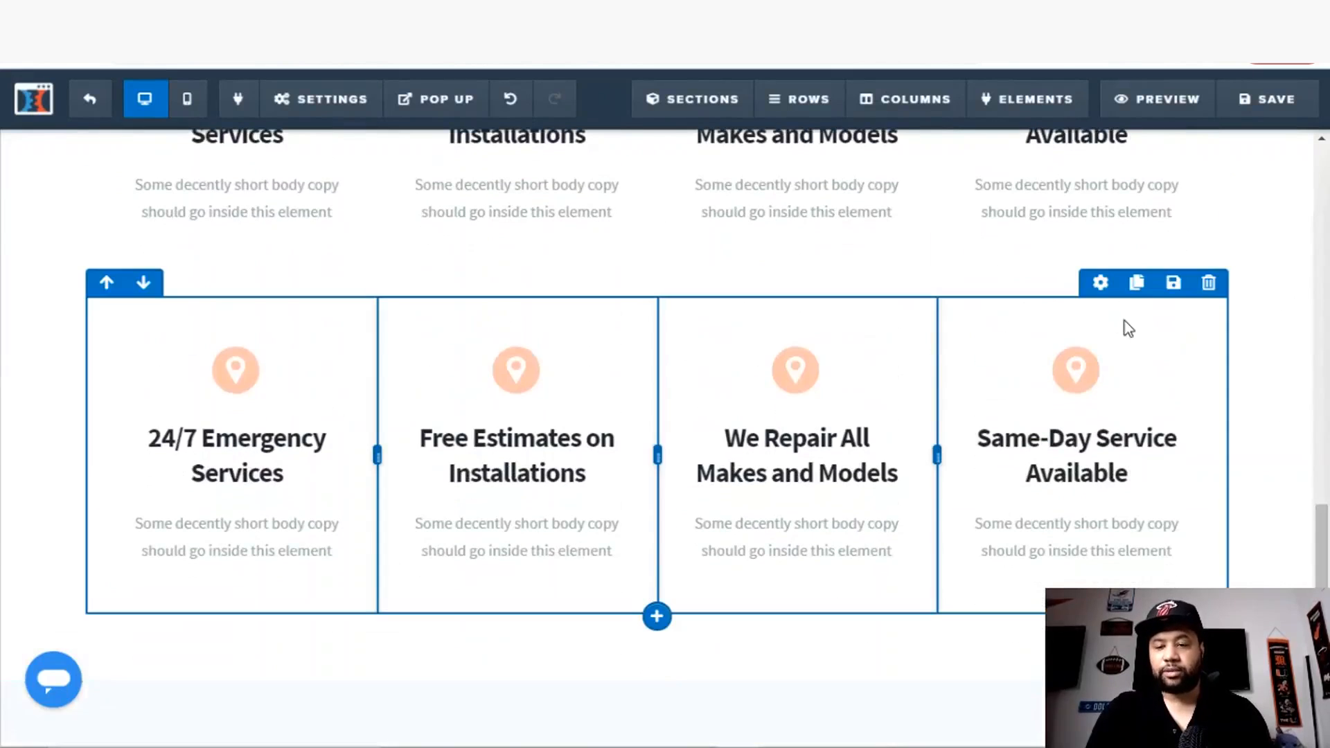
scroll(1307, 497, up, 6)
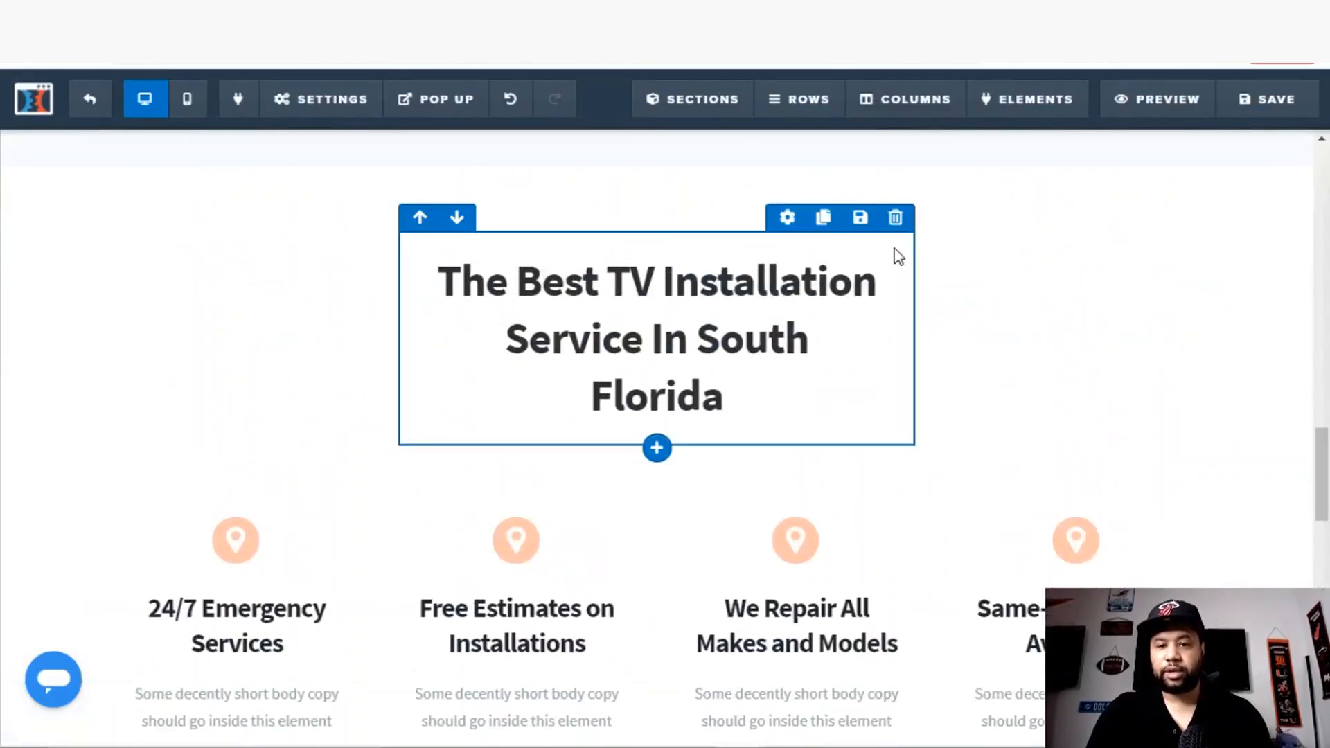
click(824, 219)
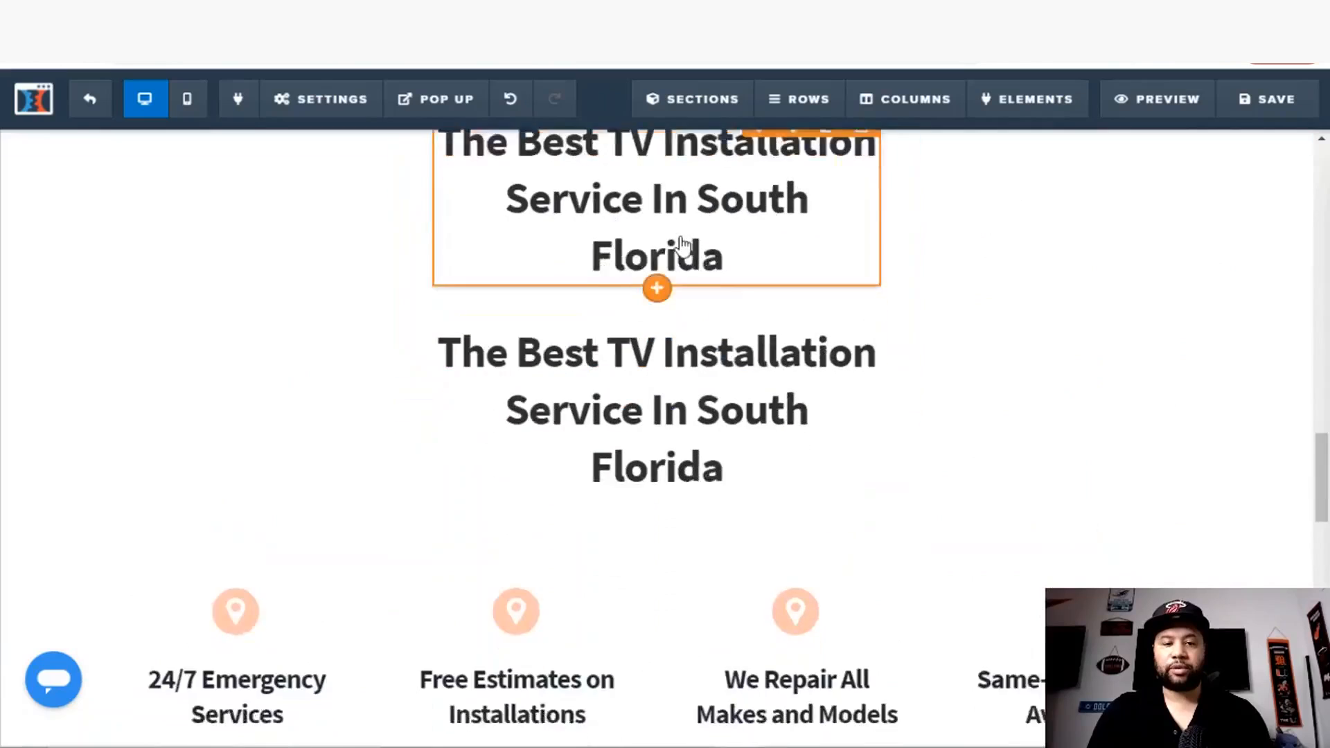
click(456, 205)
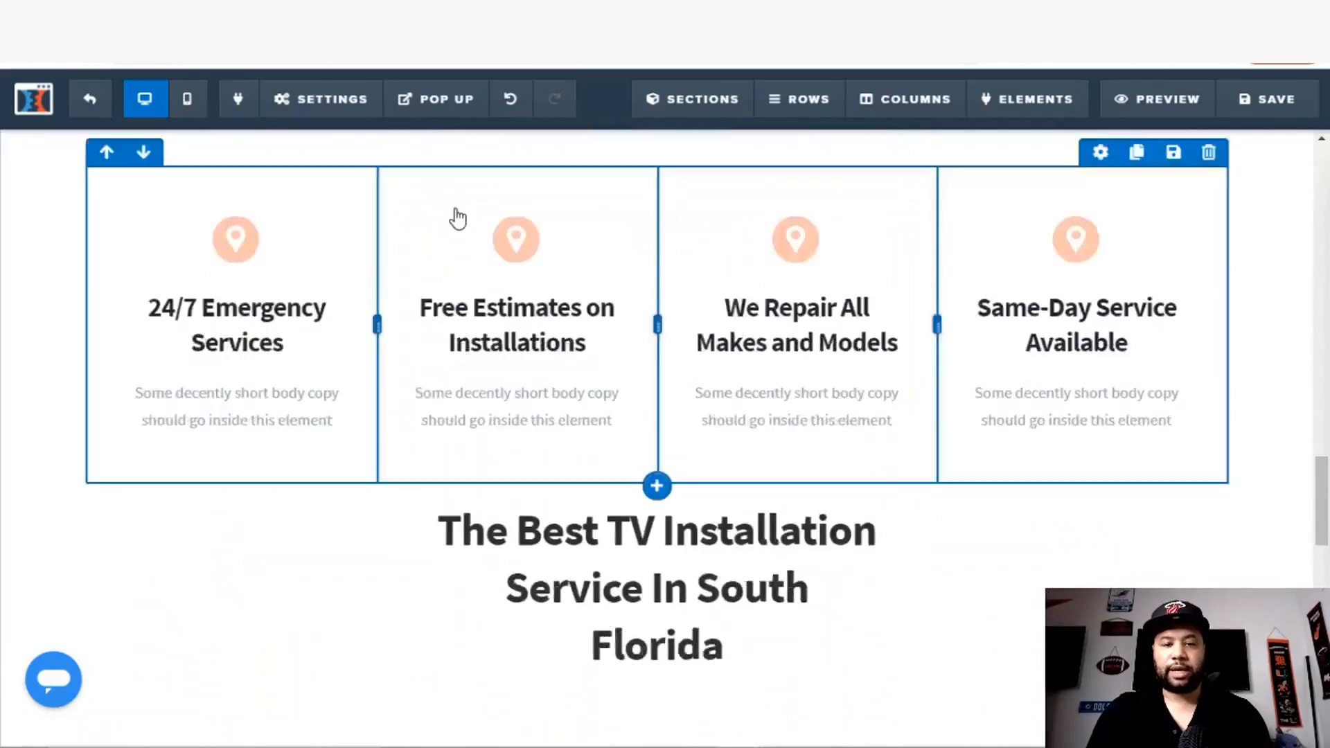
click(462, 208)
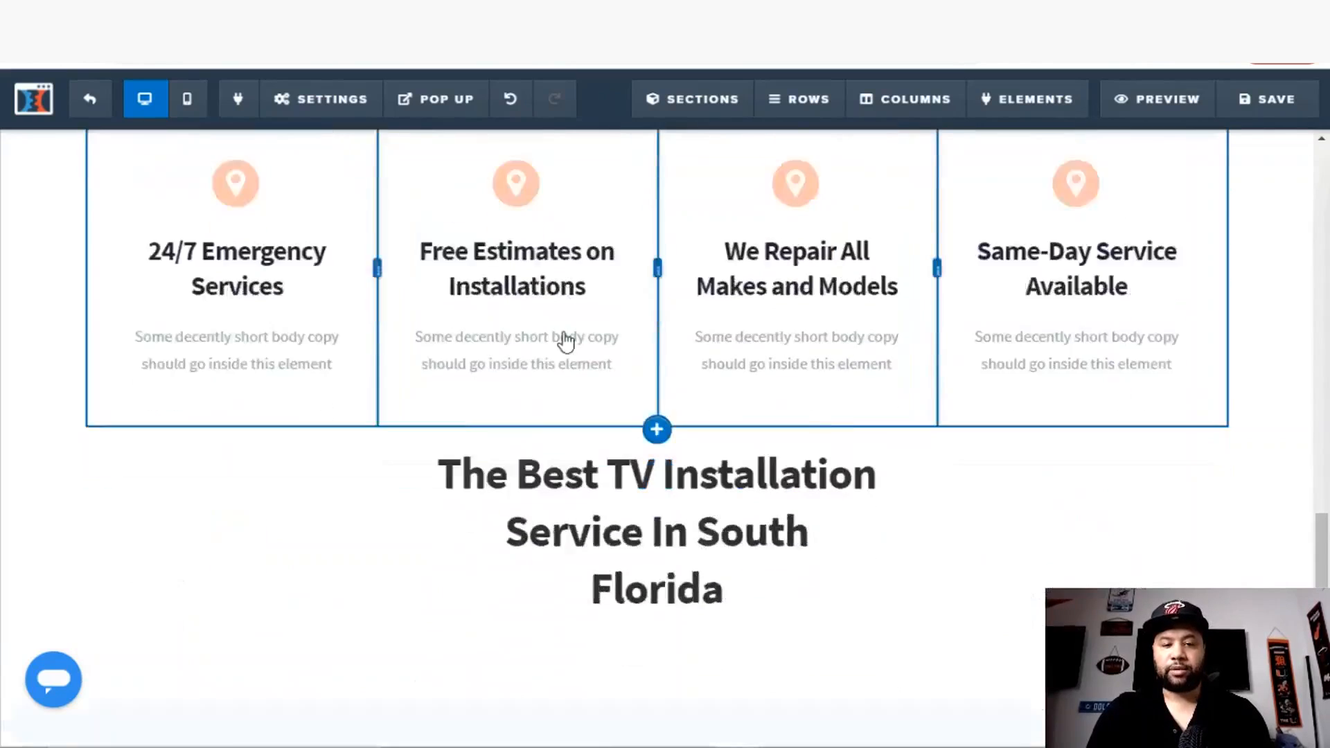
Step: Clone the lower four-column benefits row and move the copy beneath the duplicated South Florida heading
scroll(1325, 541, up, 1)
scroll(1325, 541, up, 5)
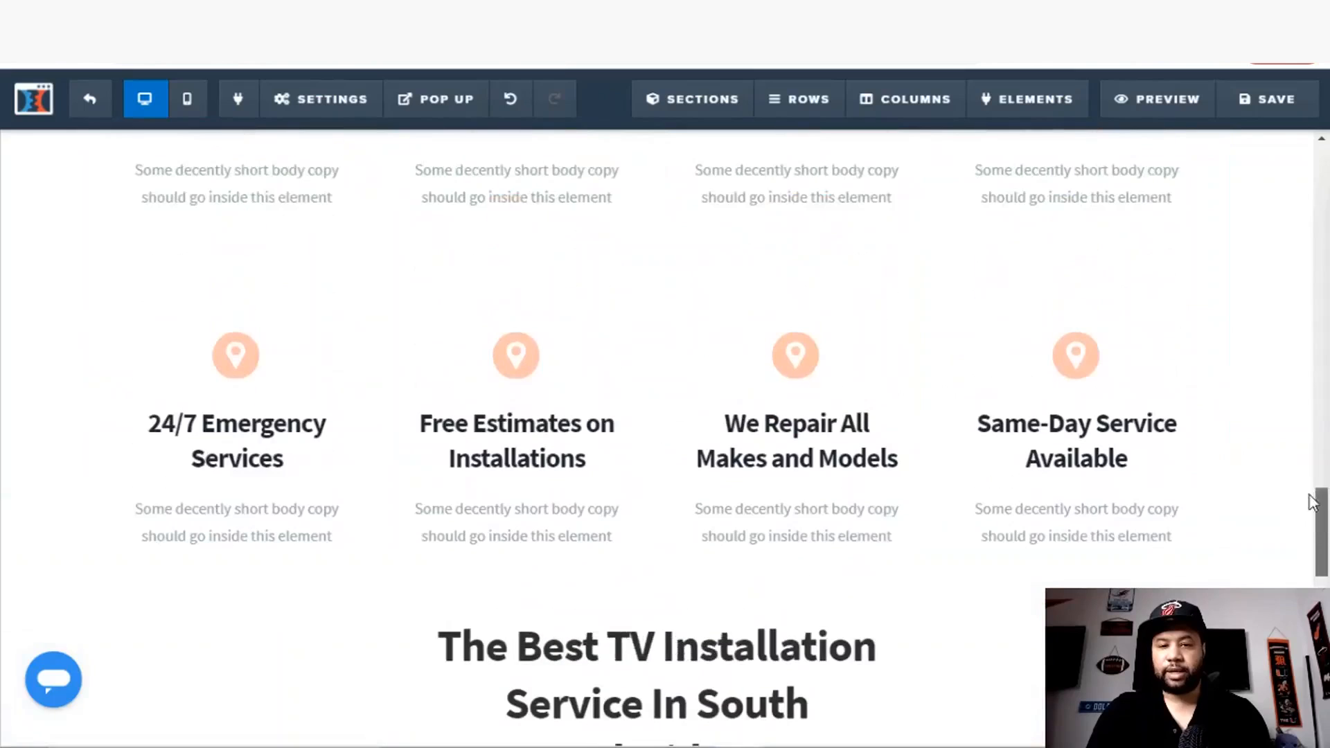
mouse_move(1130, 291)
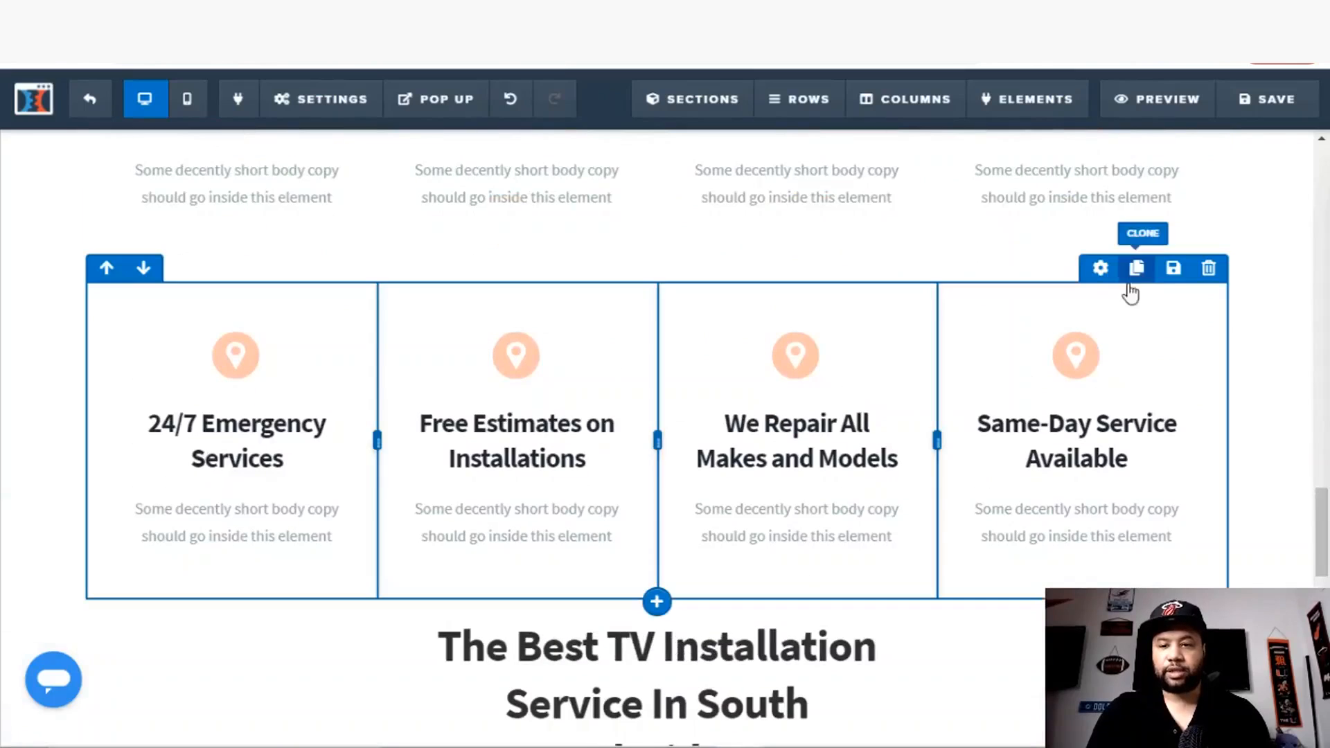
scroll(496, 357, down, 1)
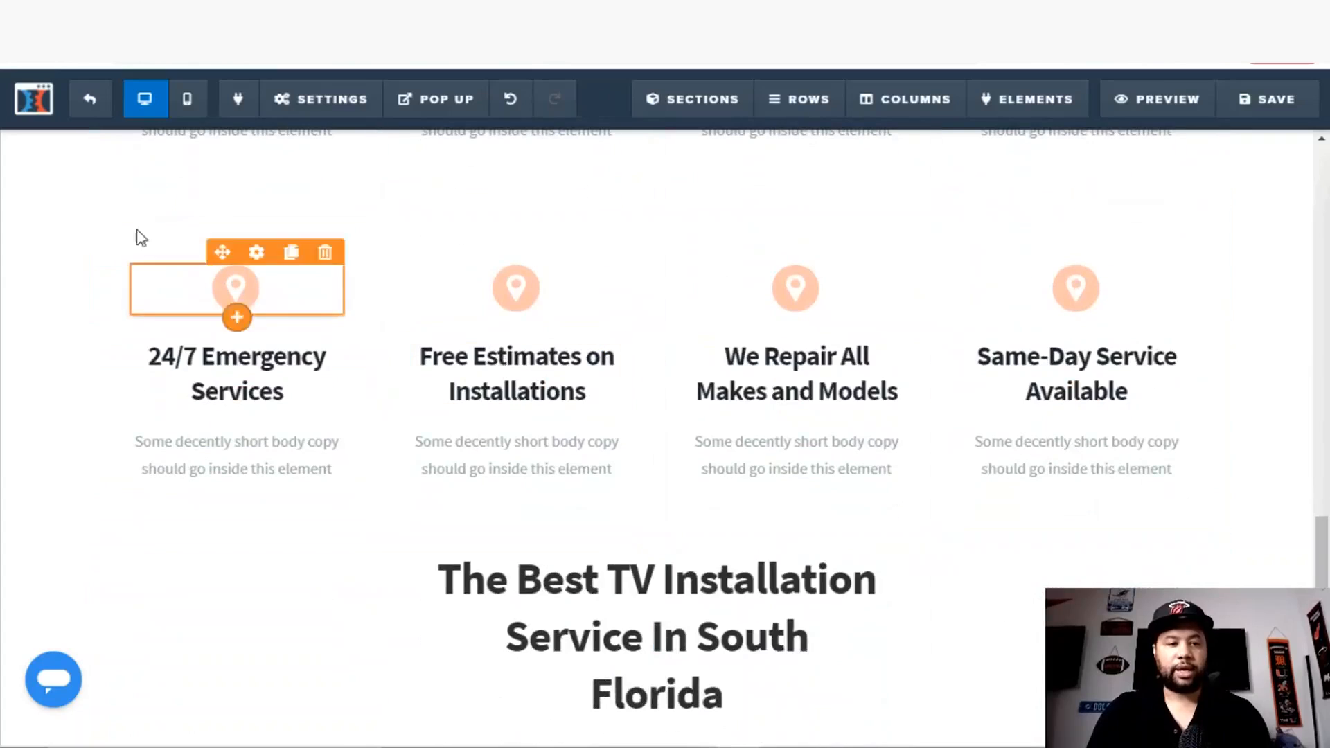
click(141, 201)
scroll(508, 380, down, 3)
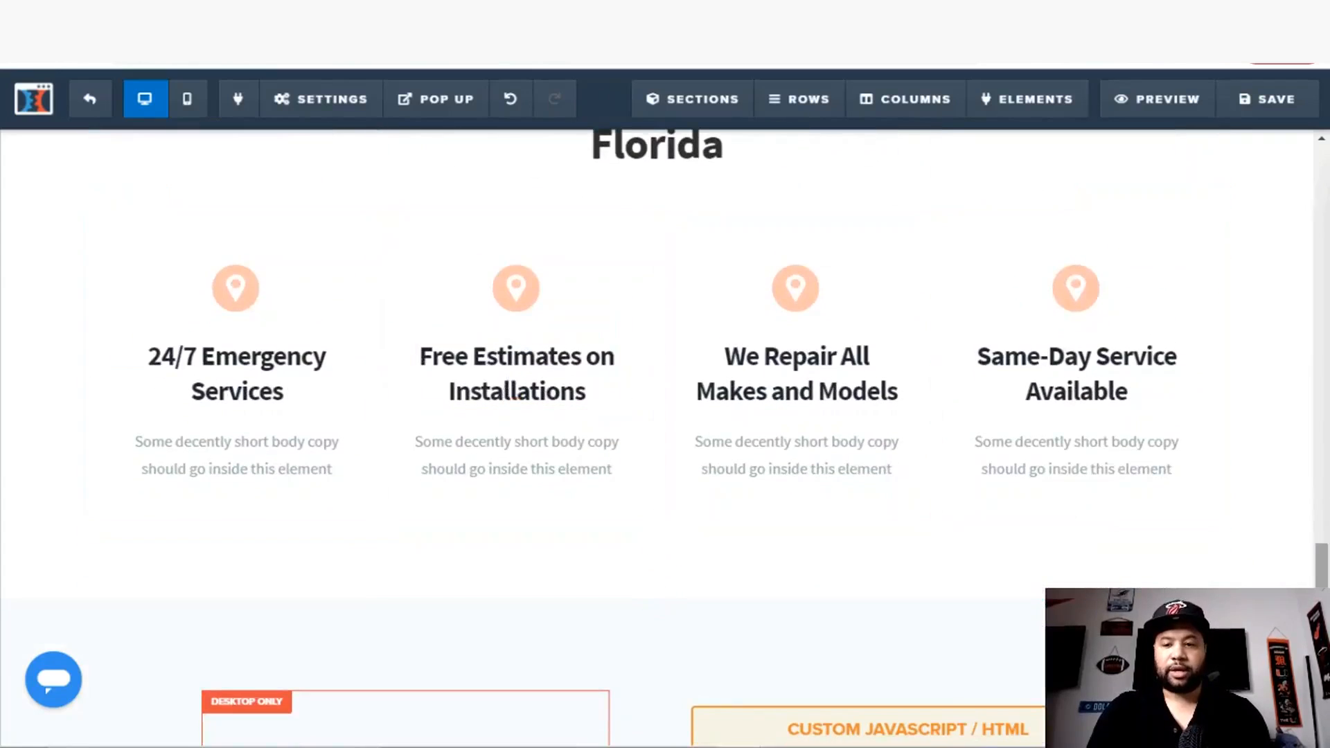
Step: Replace the duplicated South Florida heading's text with "The Most Robust Customer Installation"
scroll(657, 416, down, 8)
scroll(1306, 564, up, 12)
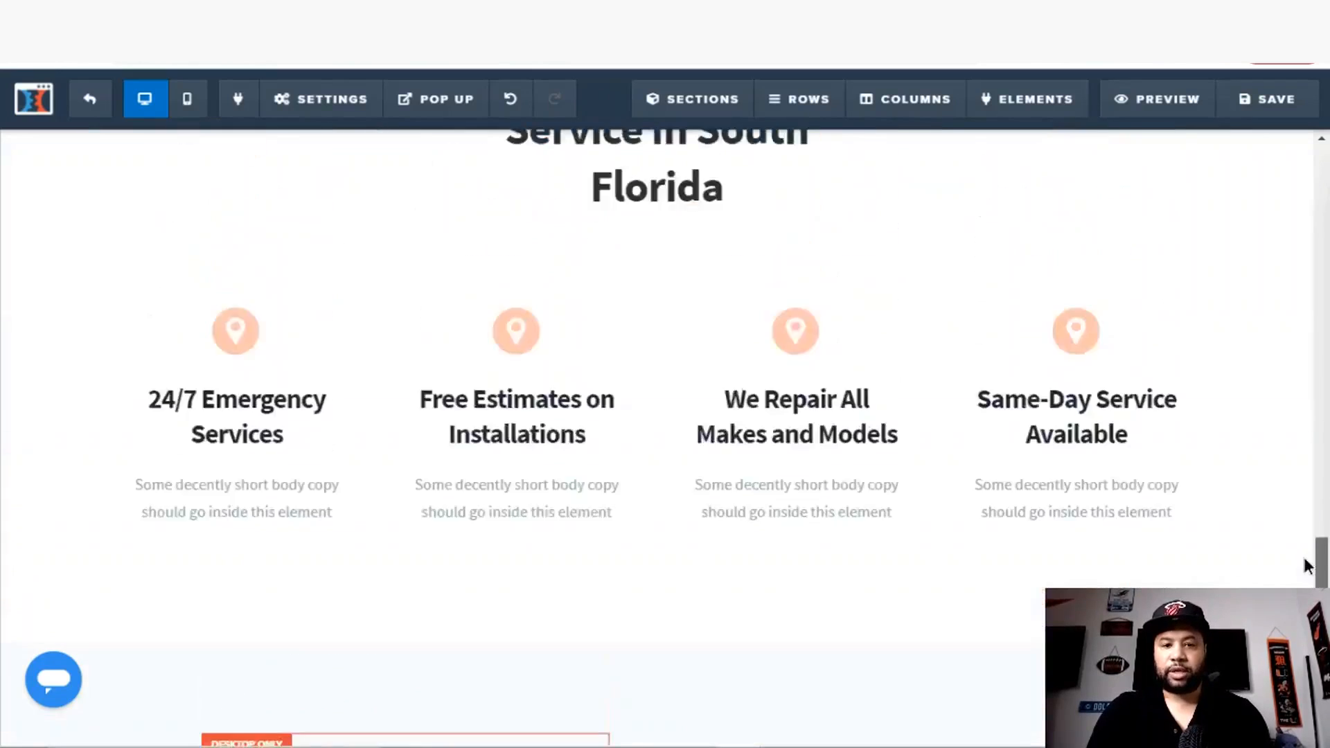
click(702, 427)
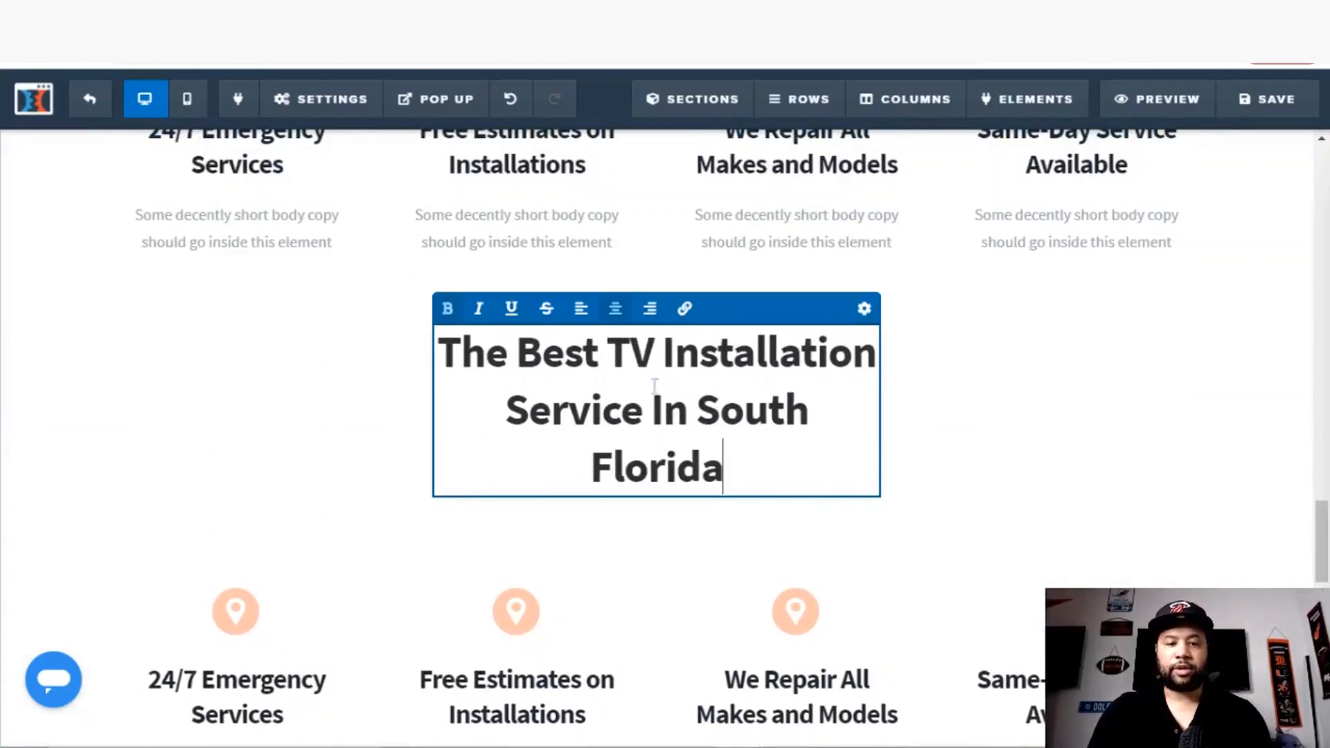
drag(724, 480, 377, 322)
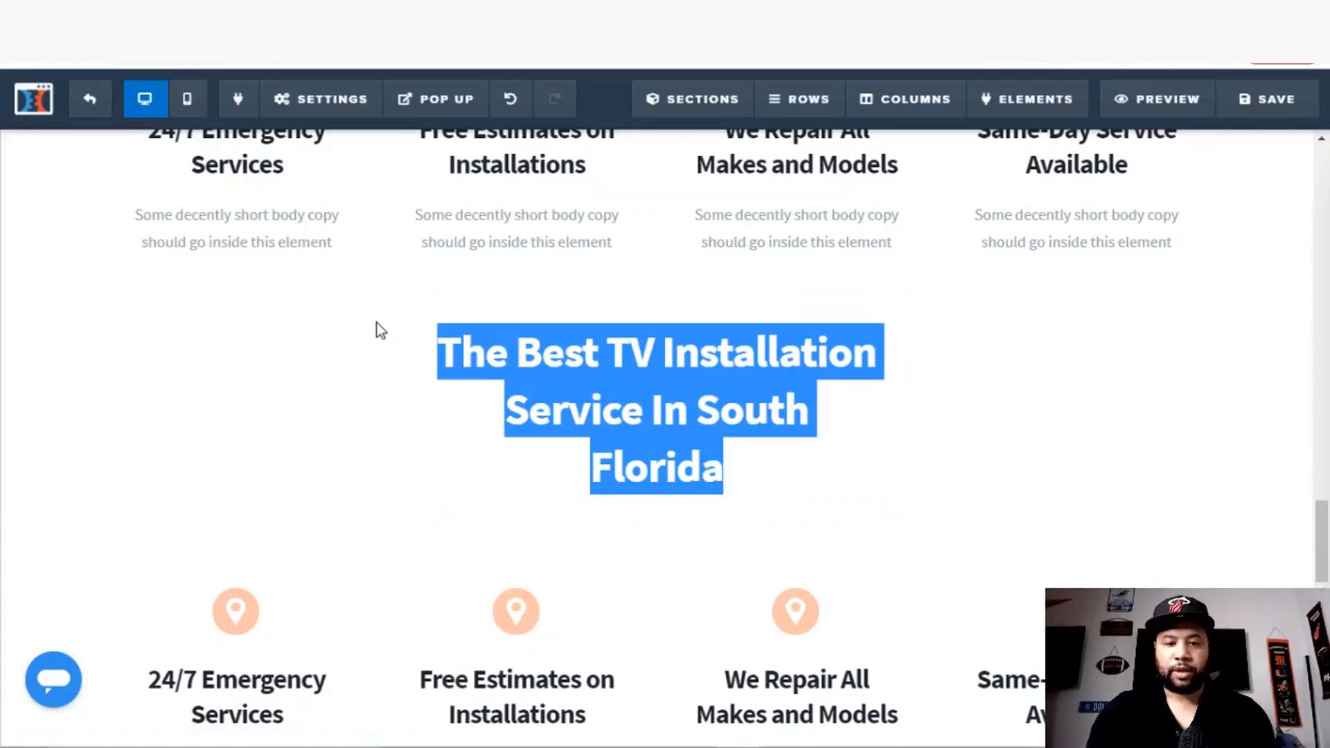
click(454, 347)
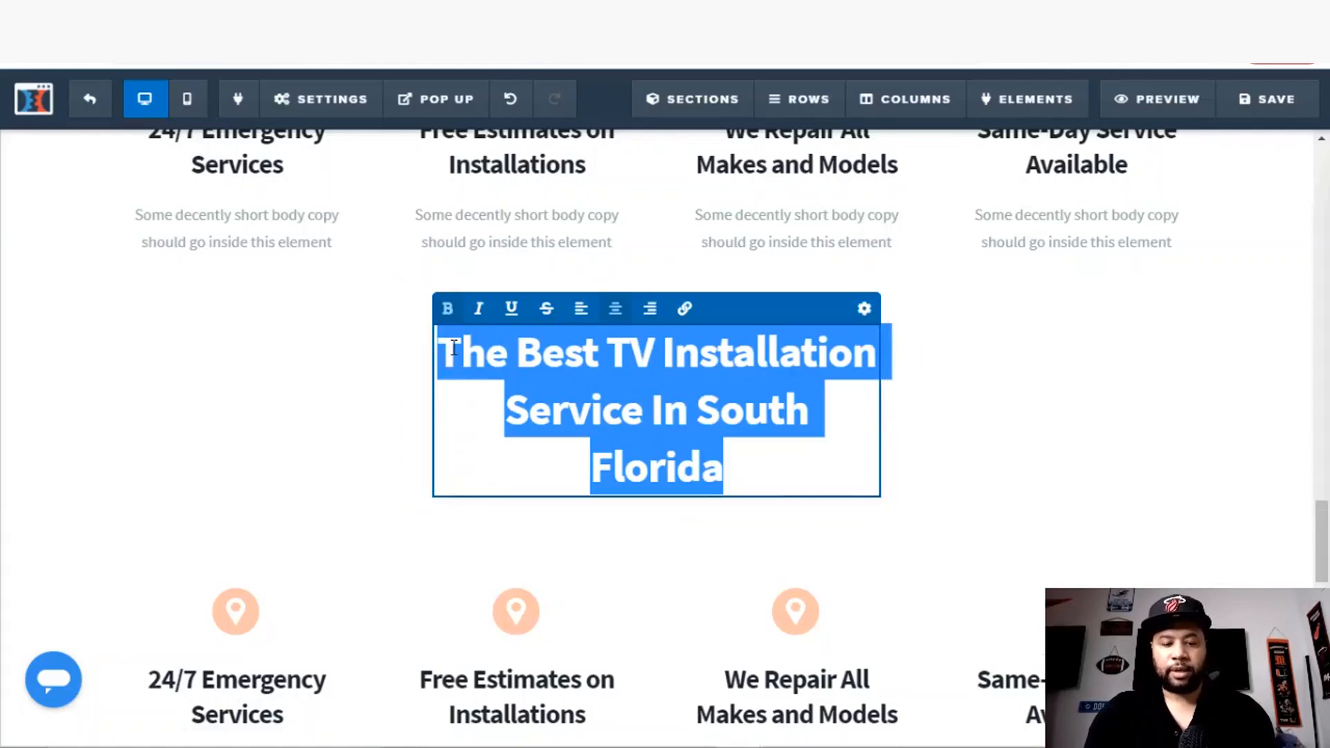
text(The Most)
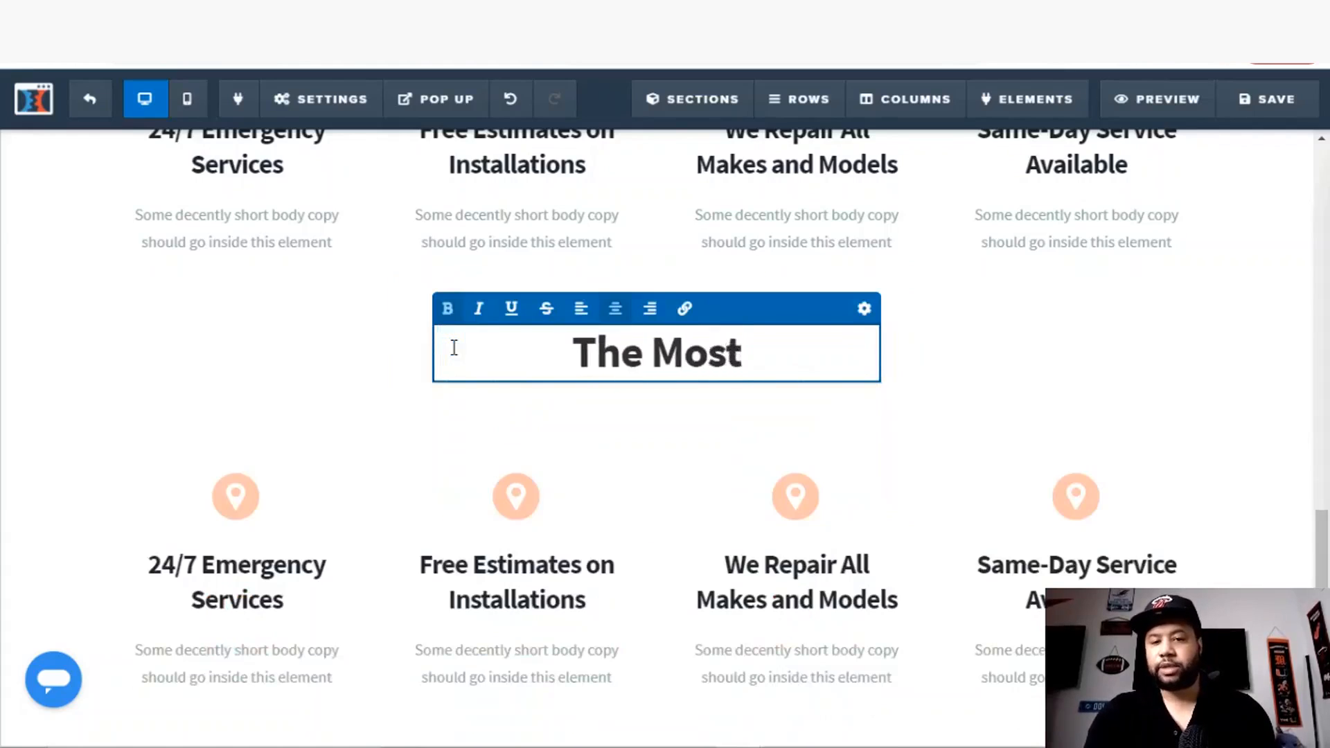
text( Robust )
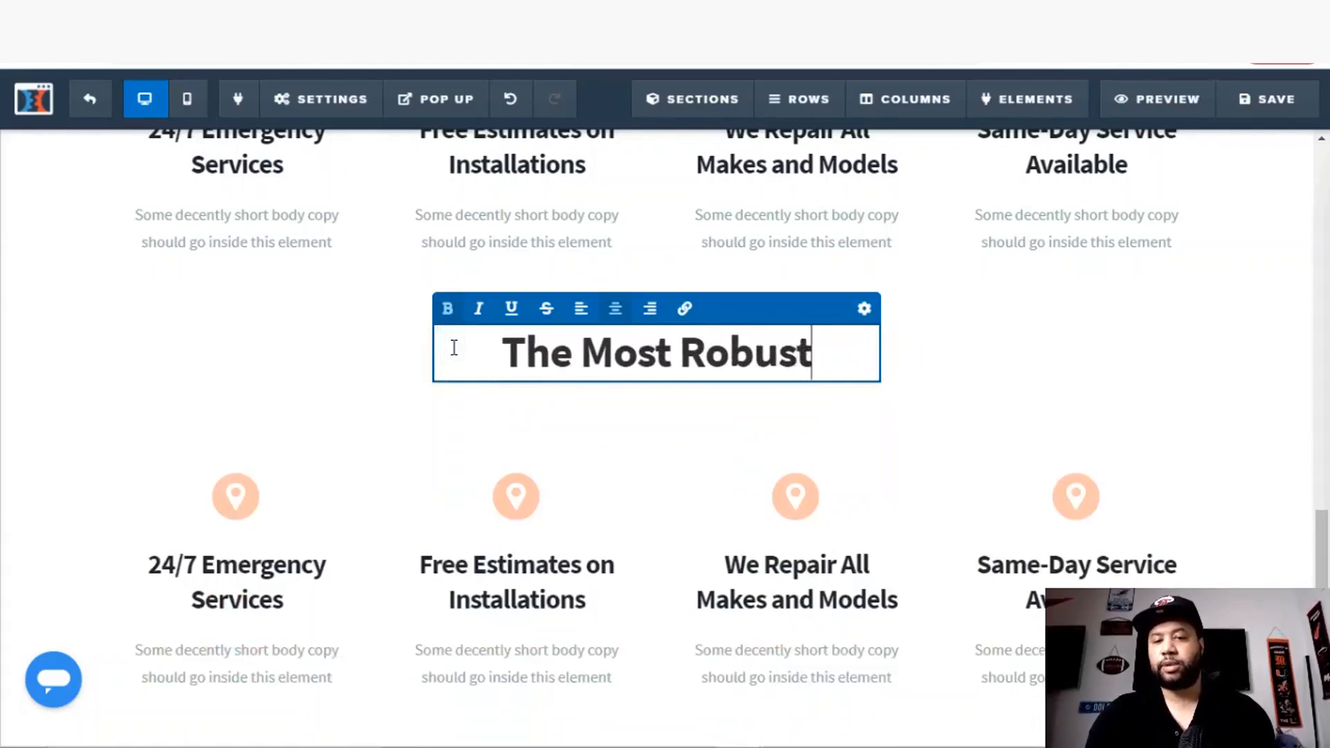
text(Custom)
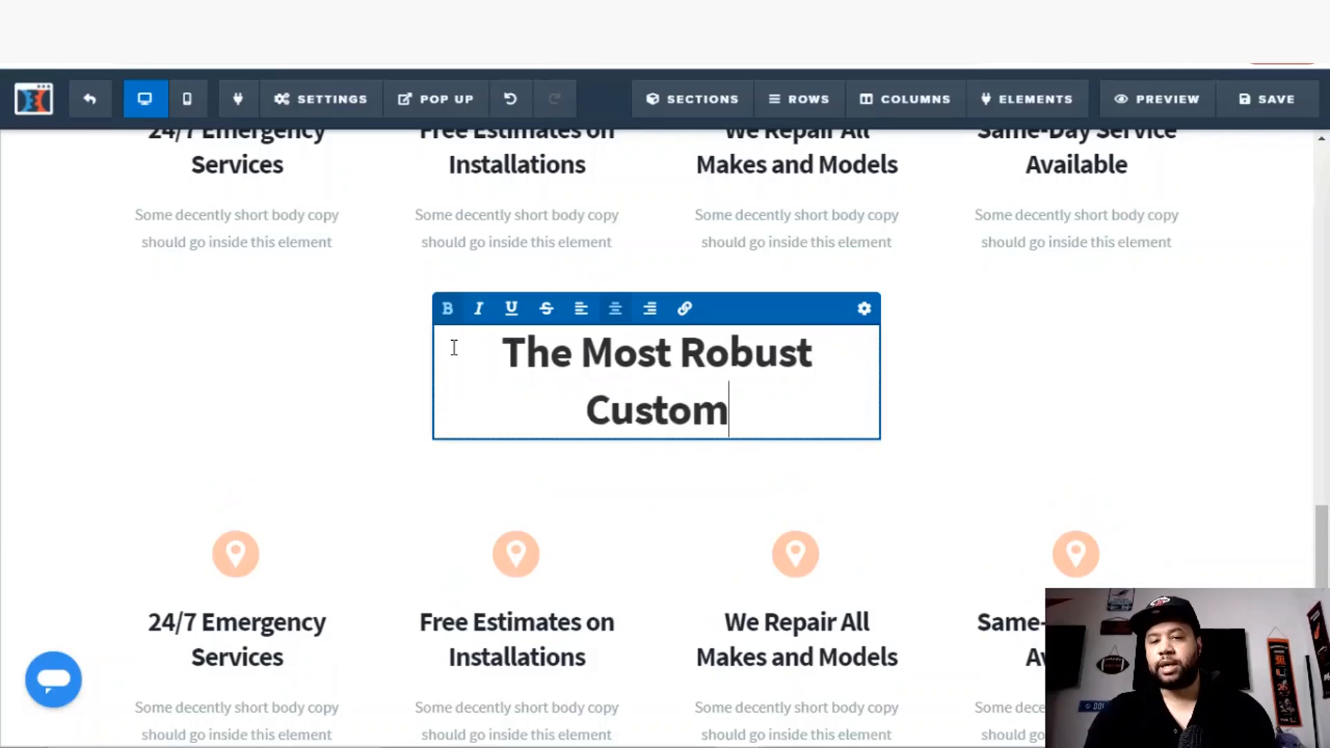
text(er Install)
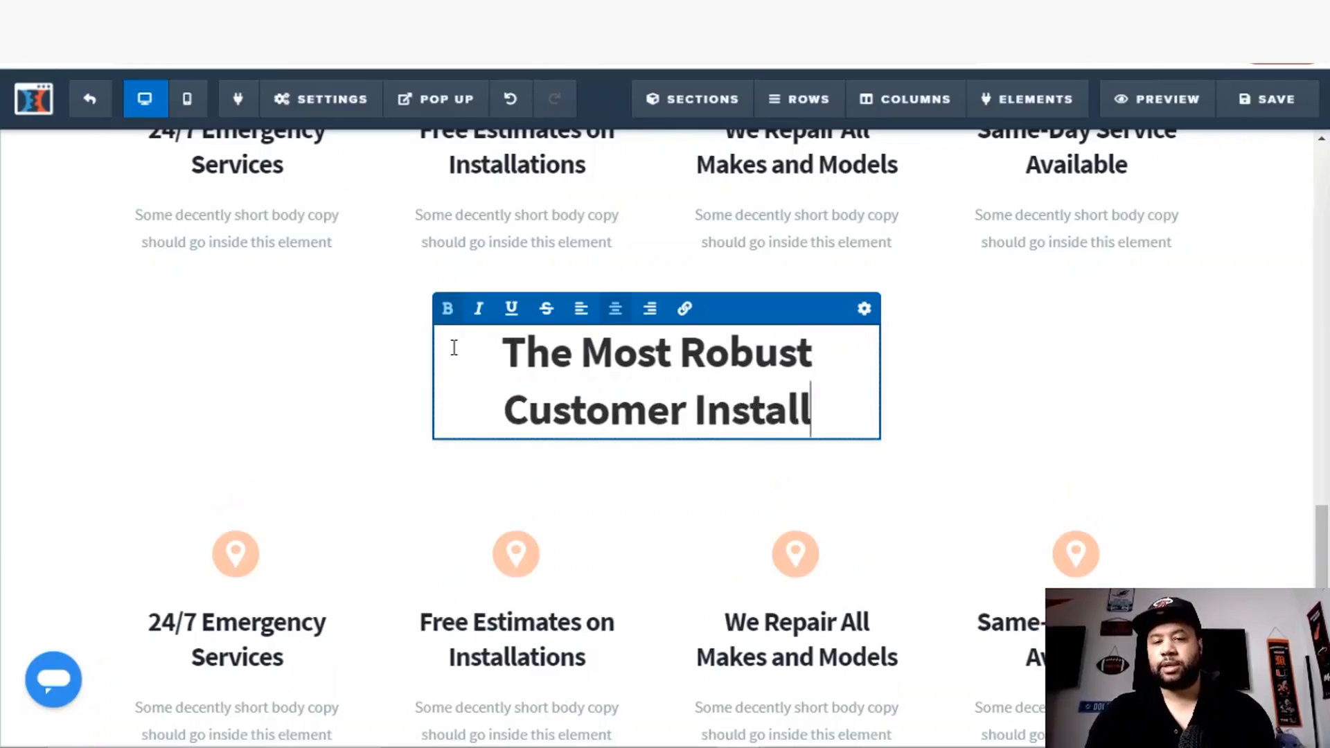
text(ation)
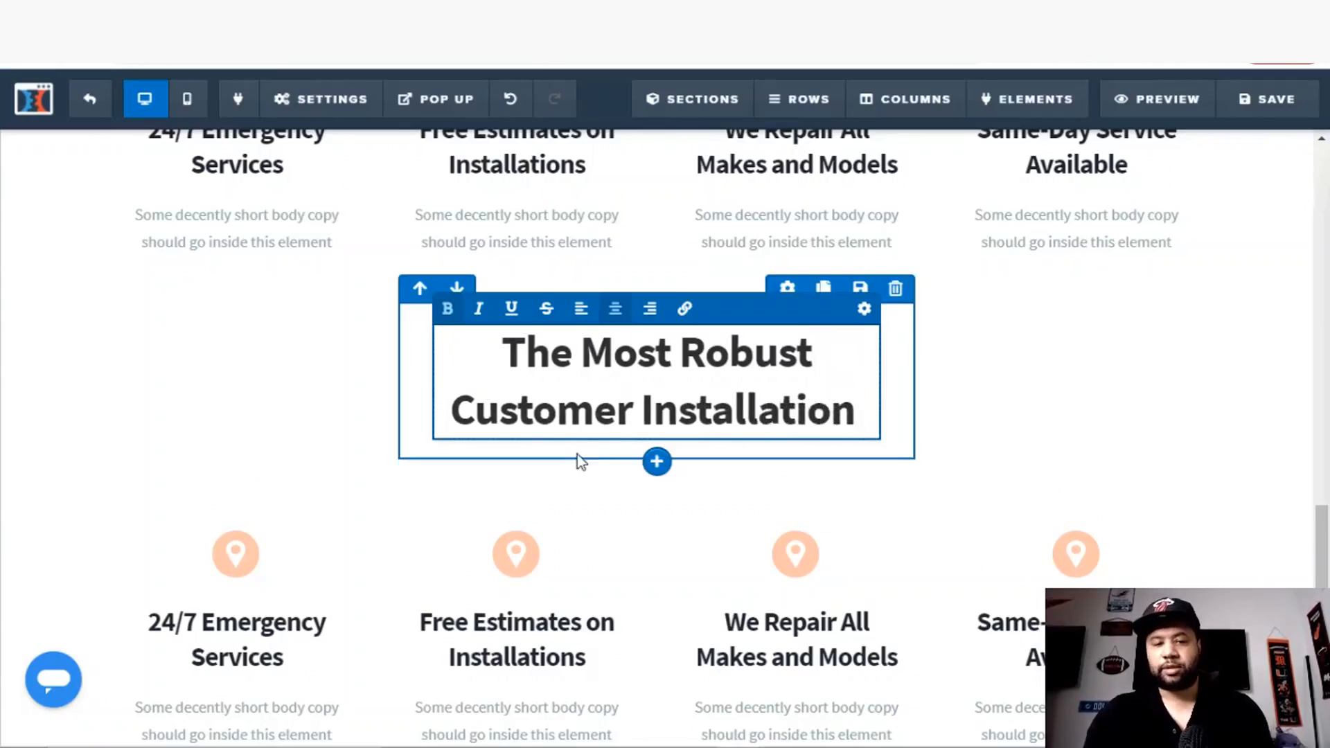
Step: Reword the duplicated heading to "Robust Custom Installation Options"
click(631, 418)
key(BackSpace)
key(BackSpace)
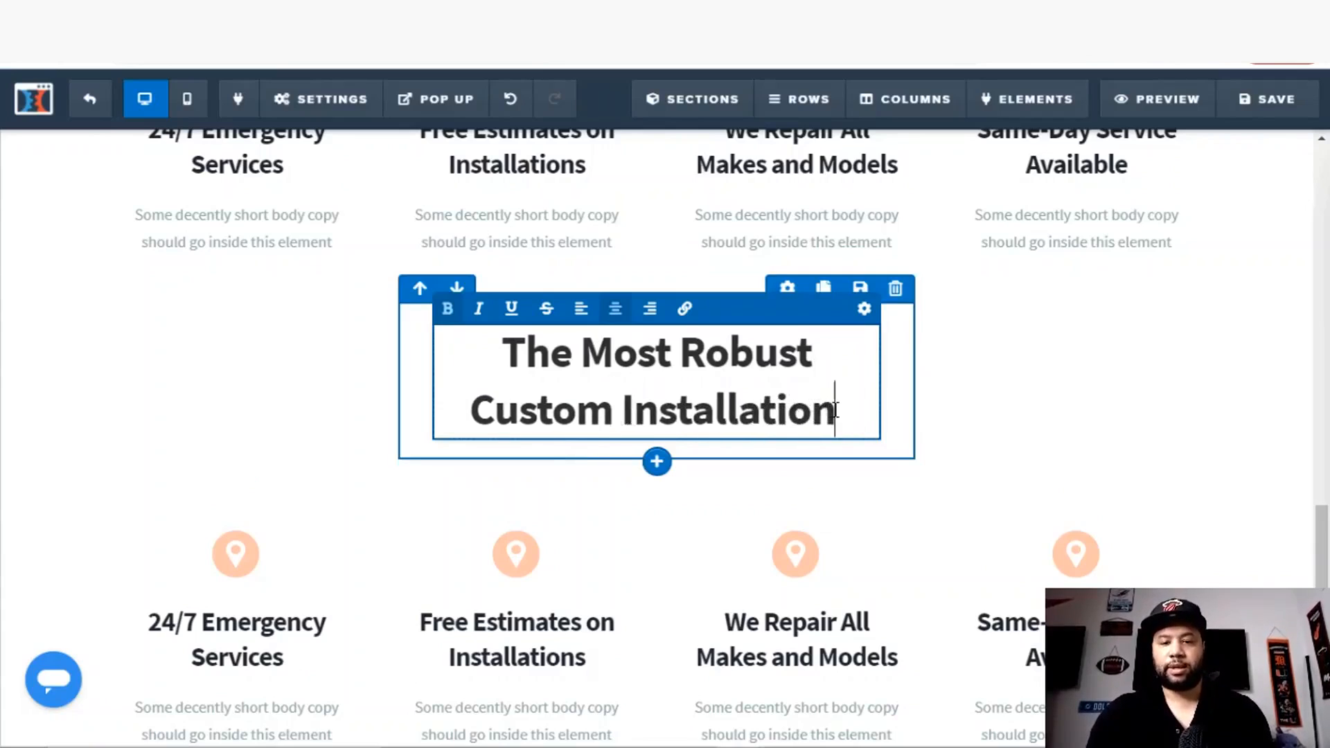
click(830, 431)
text(Options)
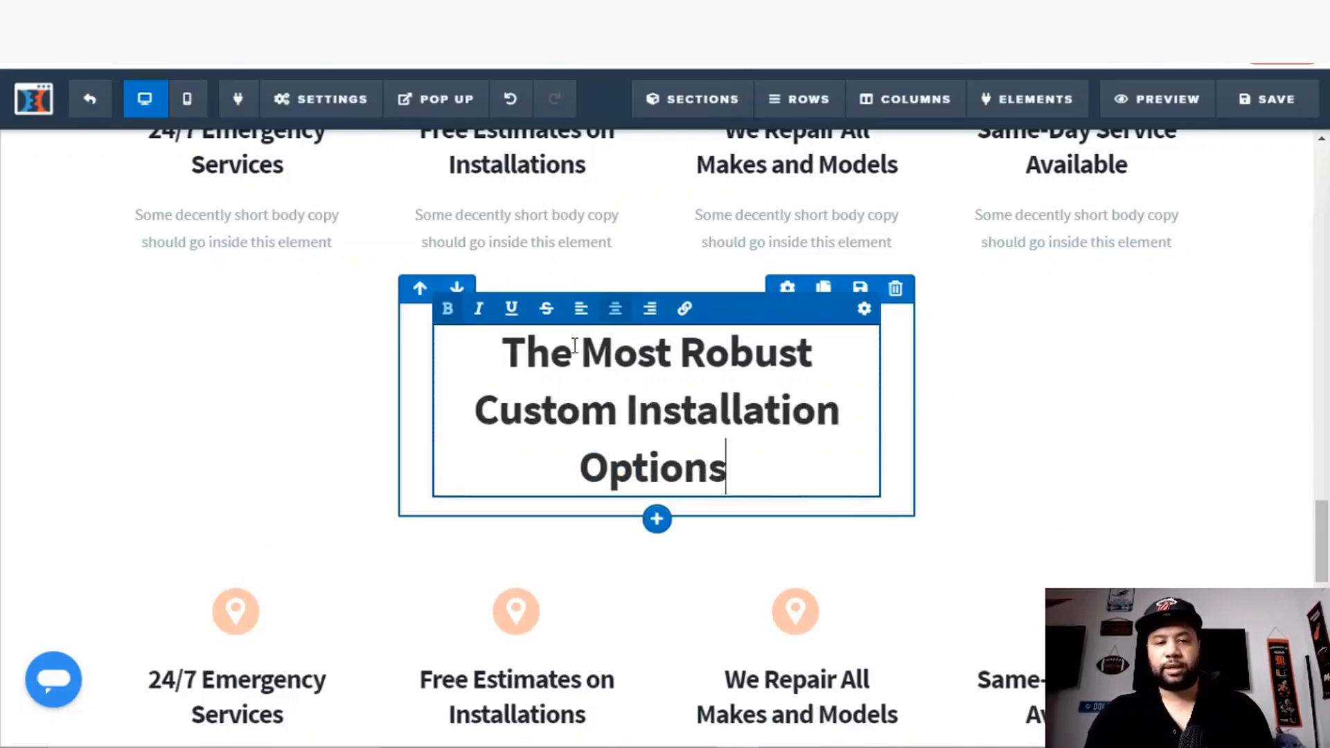
drag(676, 349, 504, 354)
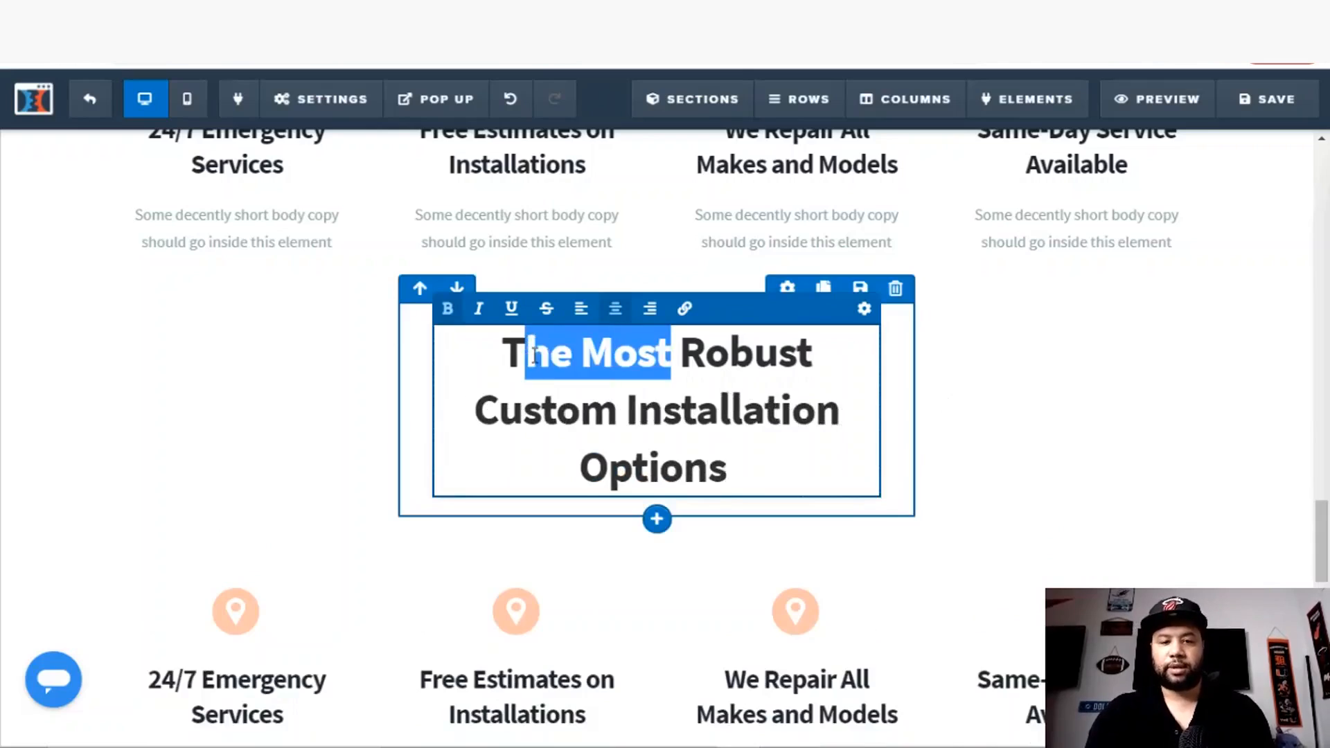
key(BackSpace)
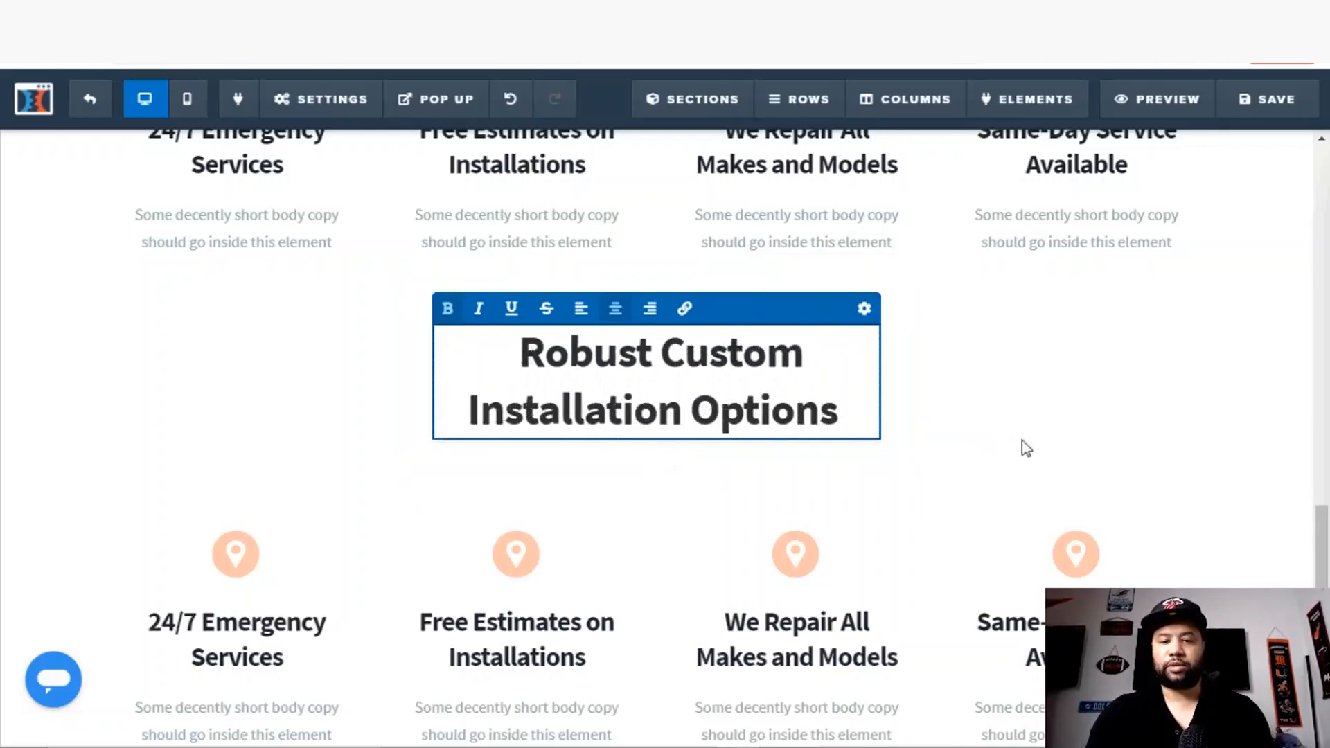
click(845, 446)
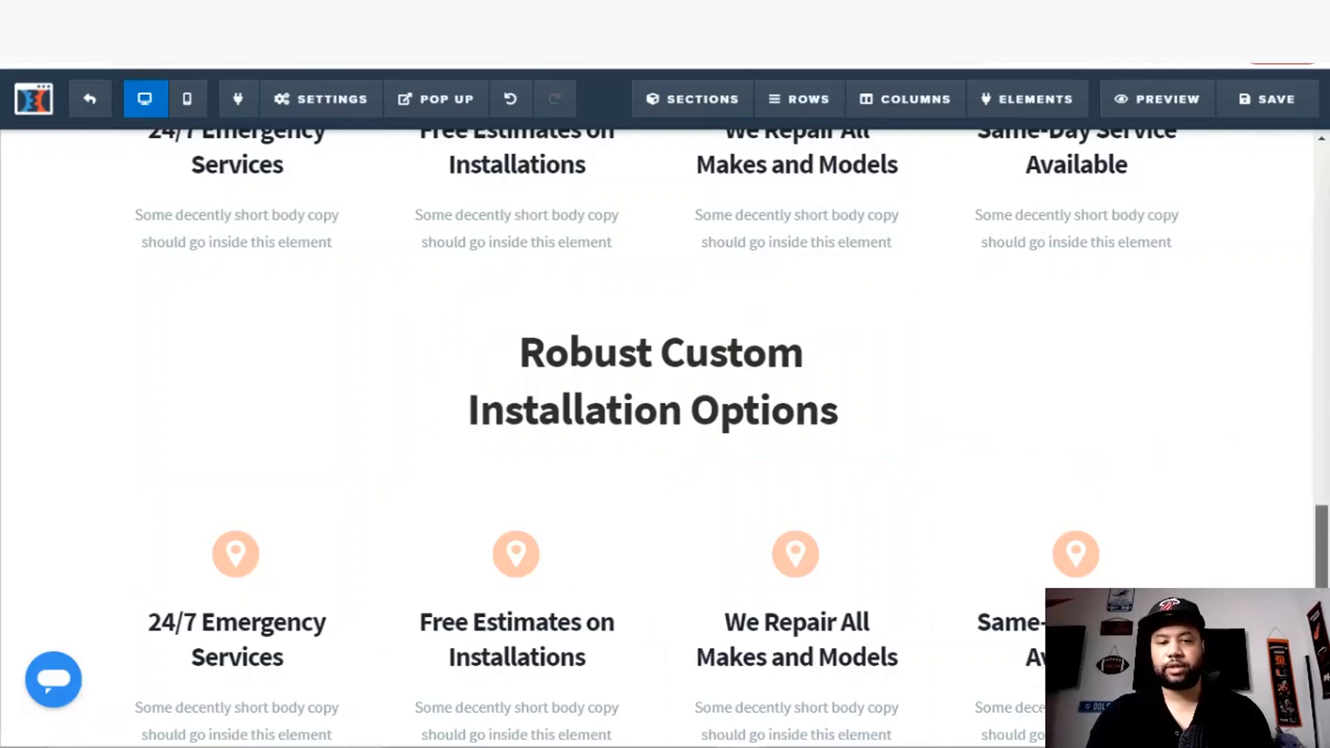
Step: Replace the "24/7 Emergency Services" title under the Robust Custom Installation Options heading with "Apple TV"
scroll(662, 496, down, 2)
click(295, 544)
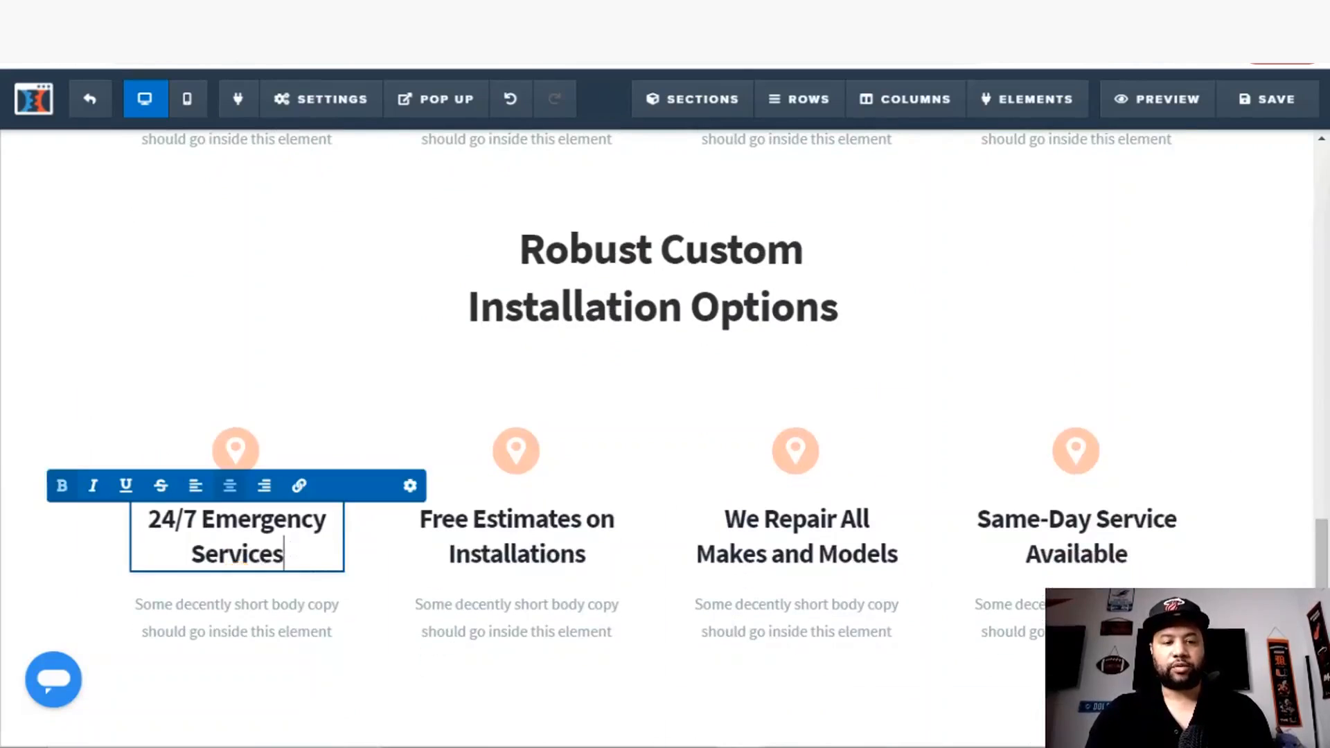
drag(285, 551, 139, 519)
text(A)
text(T)
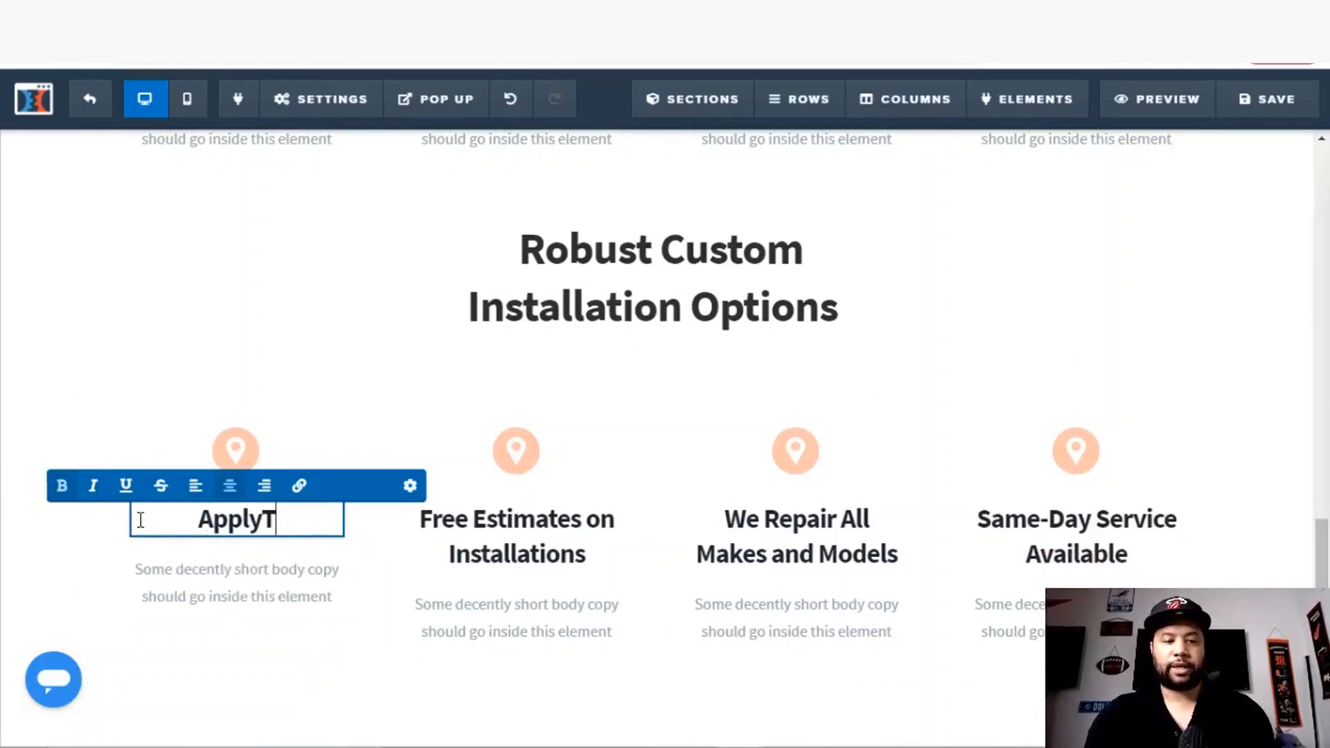
key(BackSpace)
key(BackSpace)
text(e TV)
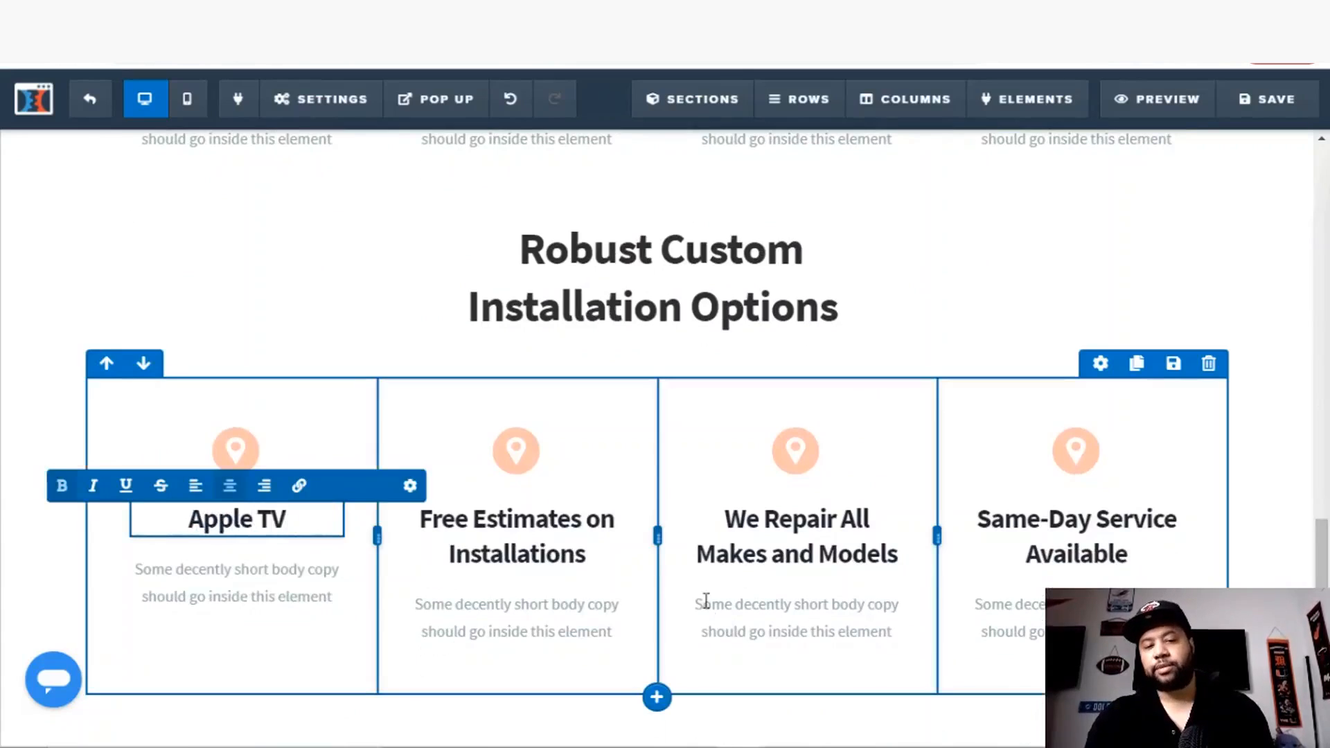
Step: Replace the "Free Estimates on Installations" title beside Apple TV with "Cord concealment", checking the wording on the Puls page
click(573, 558)
drag(589, 552, 397, 537)
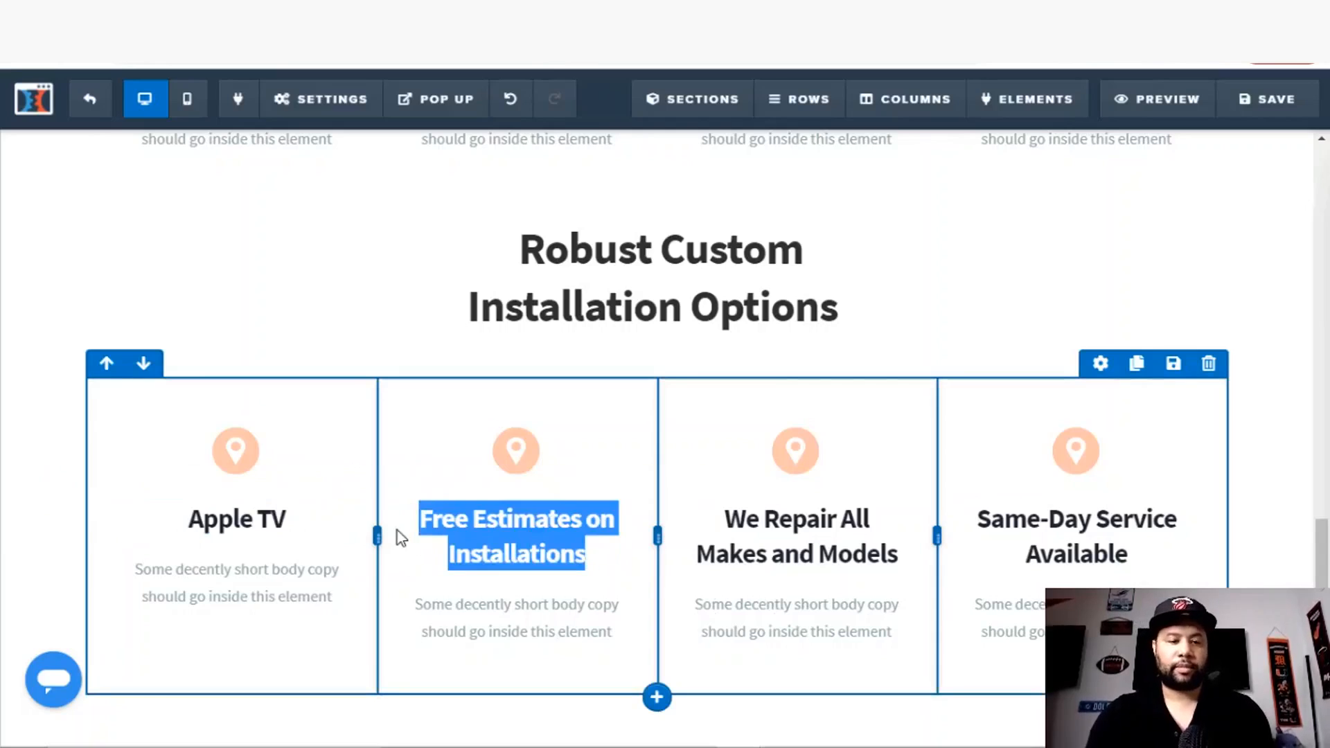
text(Cord)
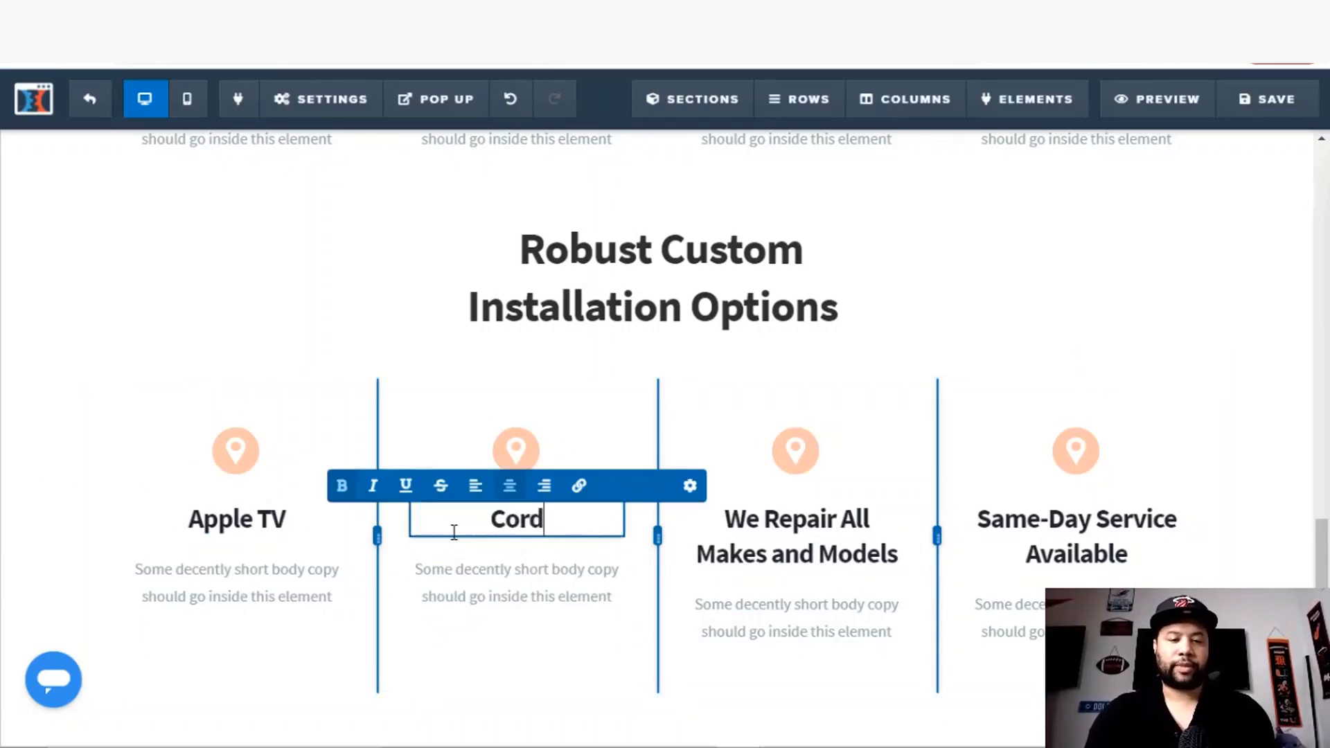
text( Concienment)
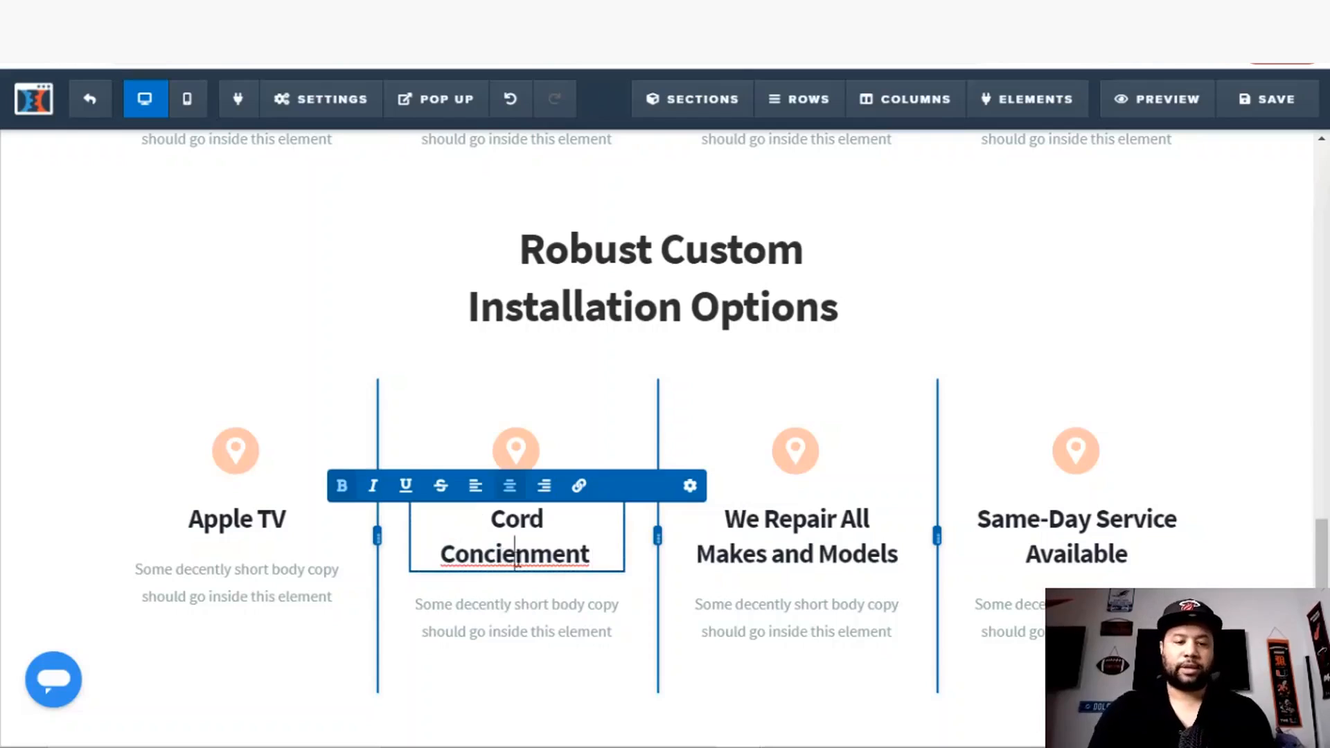
right_click(551, 554)
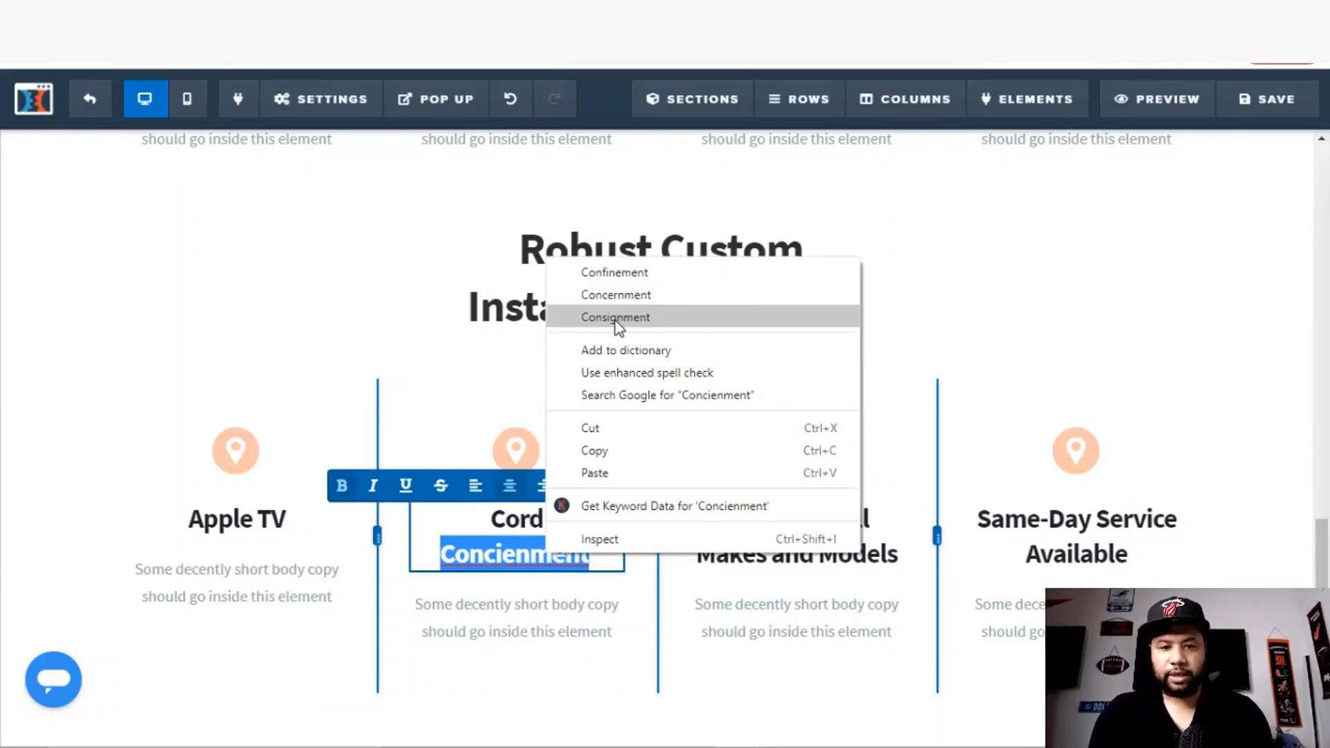
key(Escape)
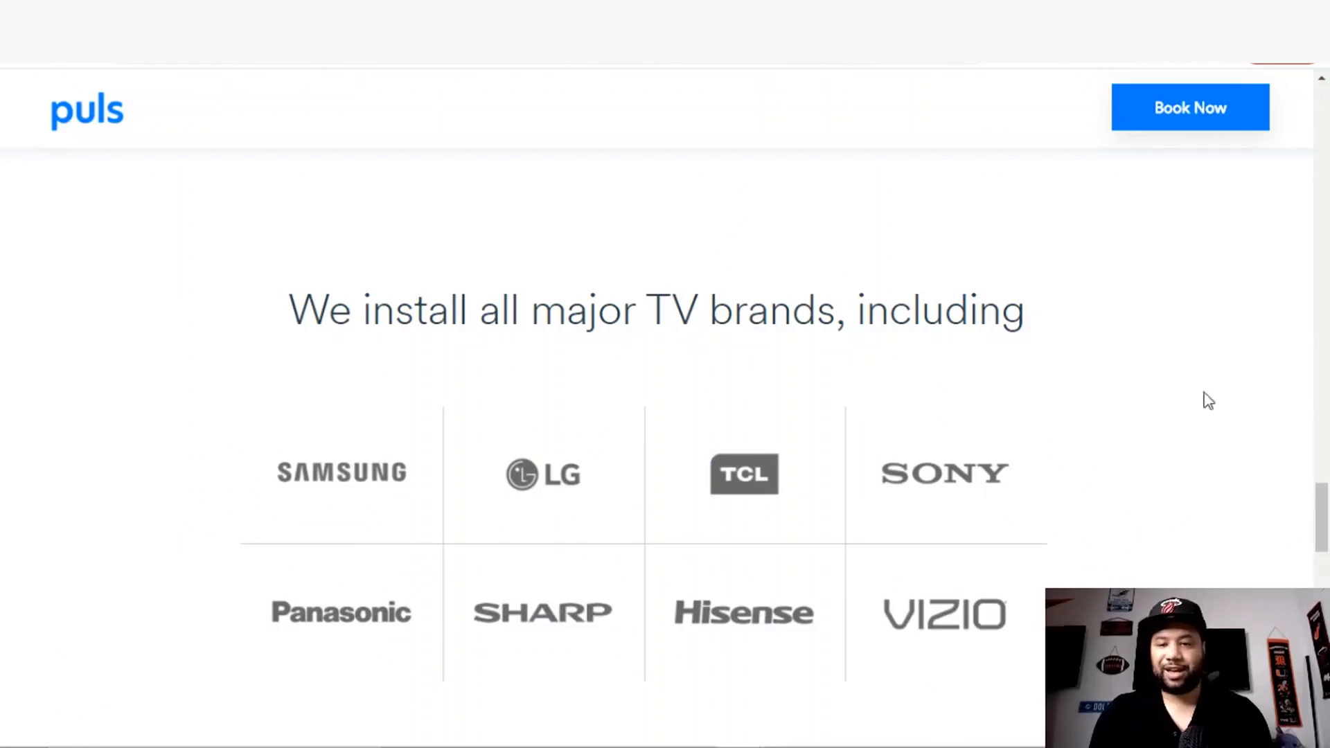
scroll(1288, 400, up, 15)
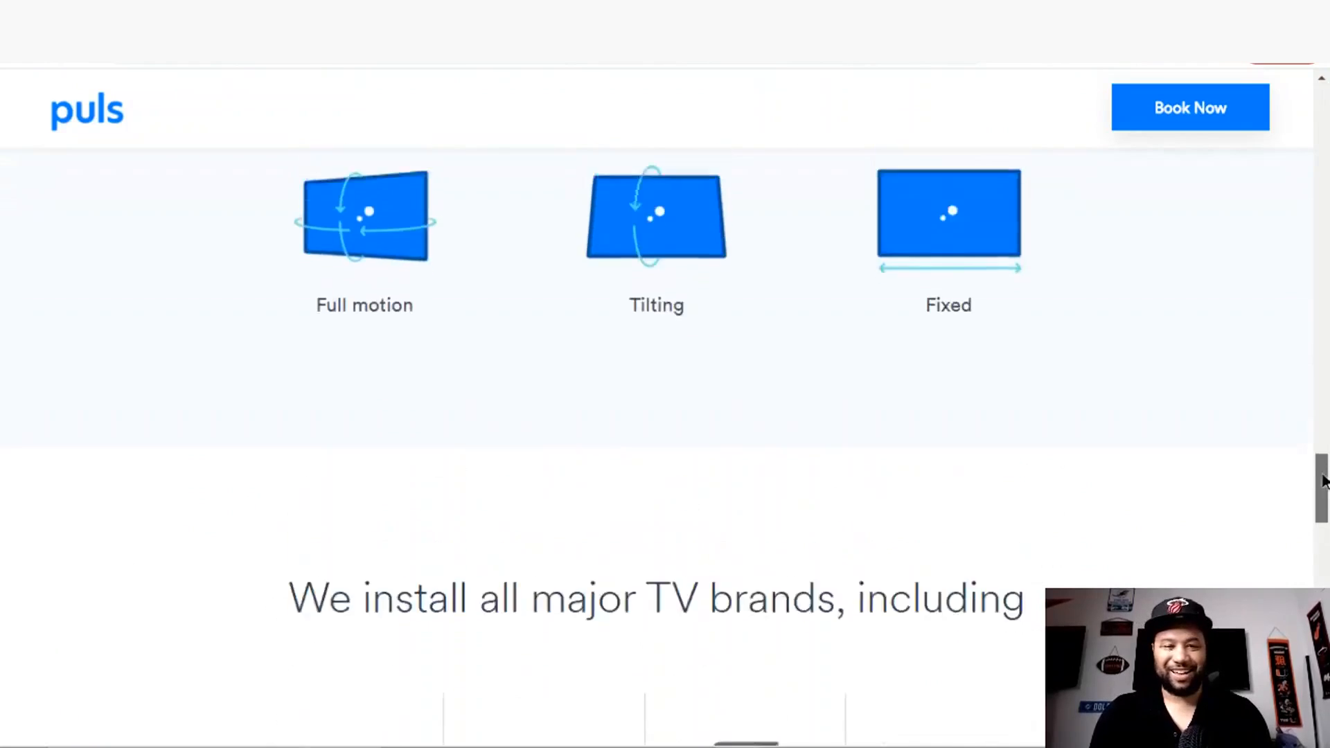
scroll(1285, 367, up, 5)
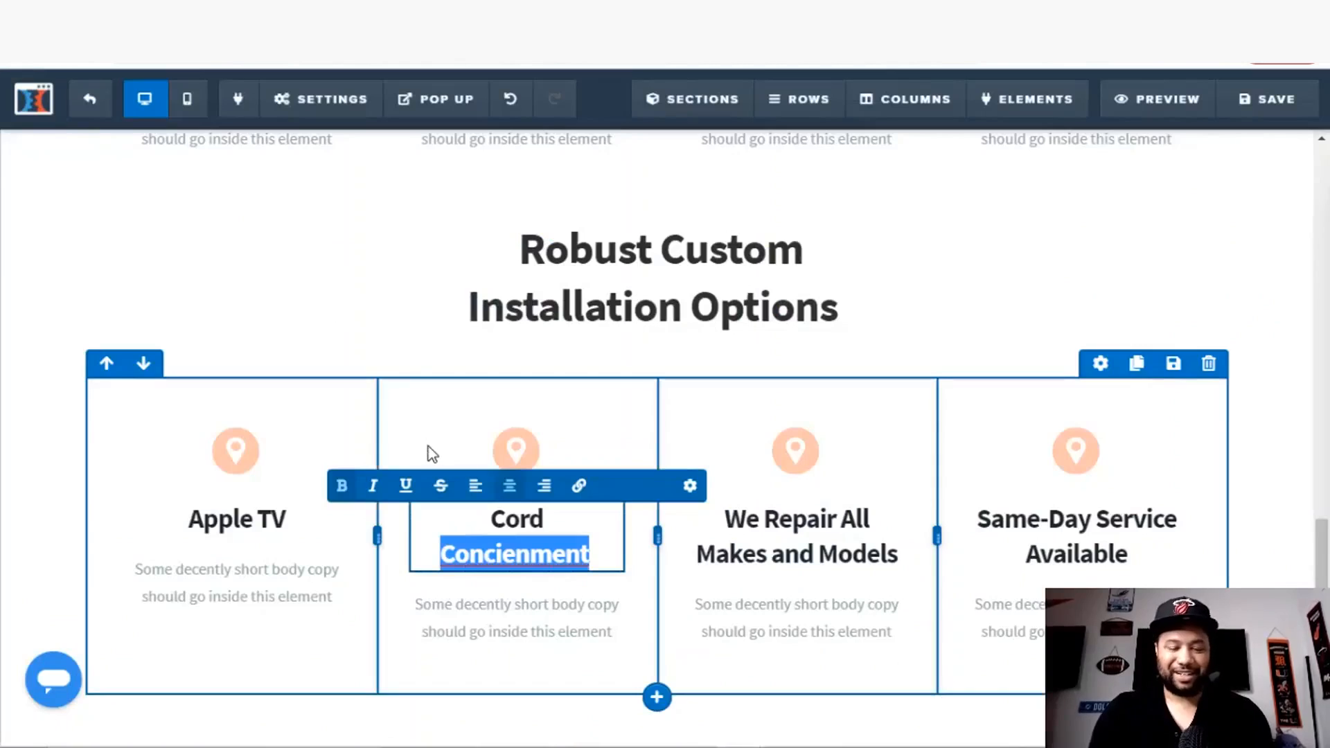
text(concealment)
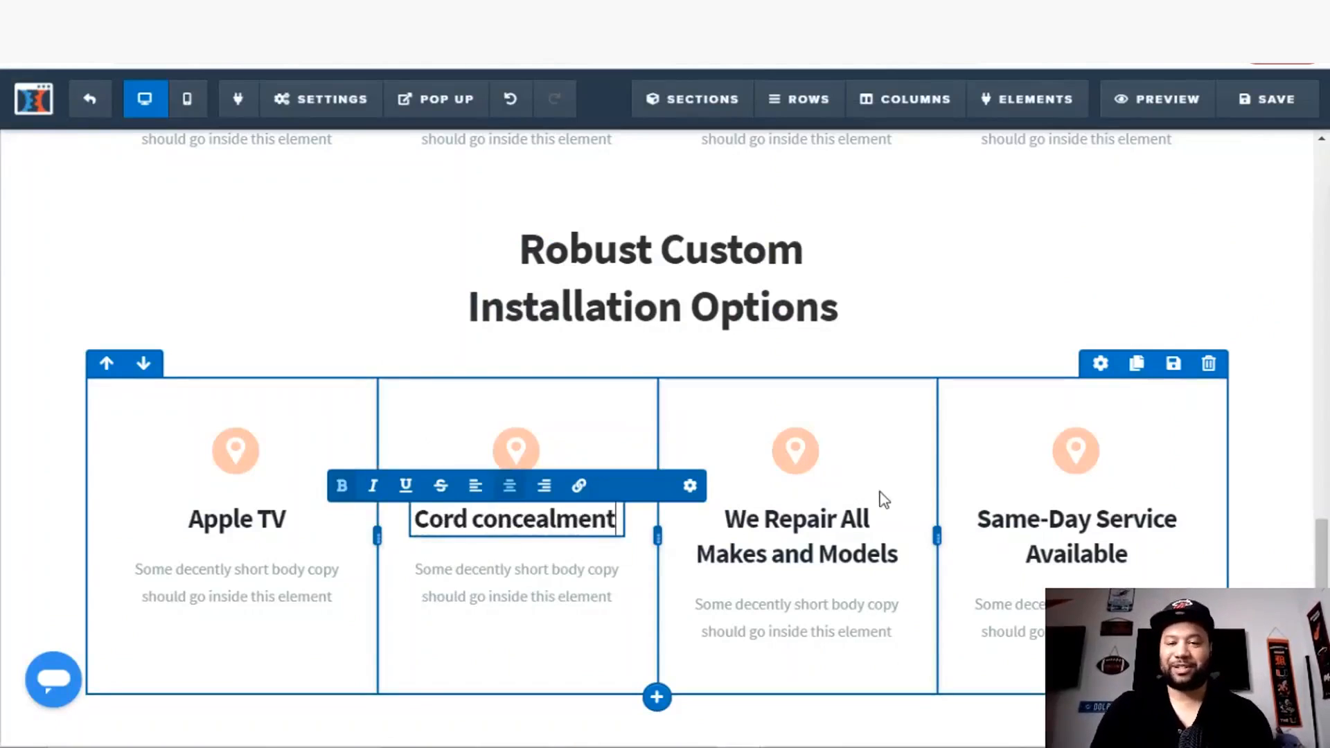
click(837, 525)
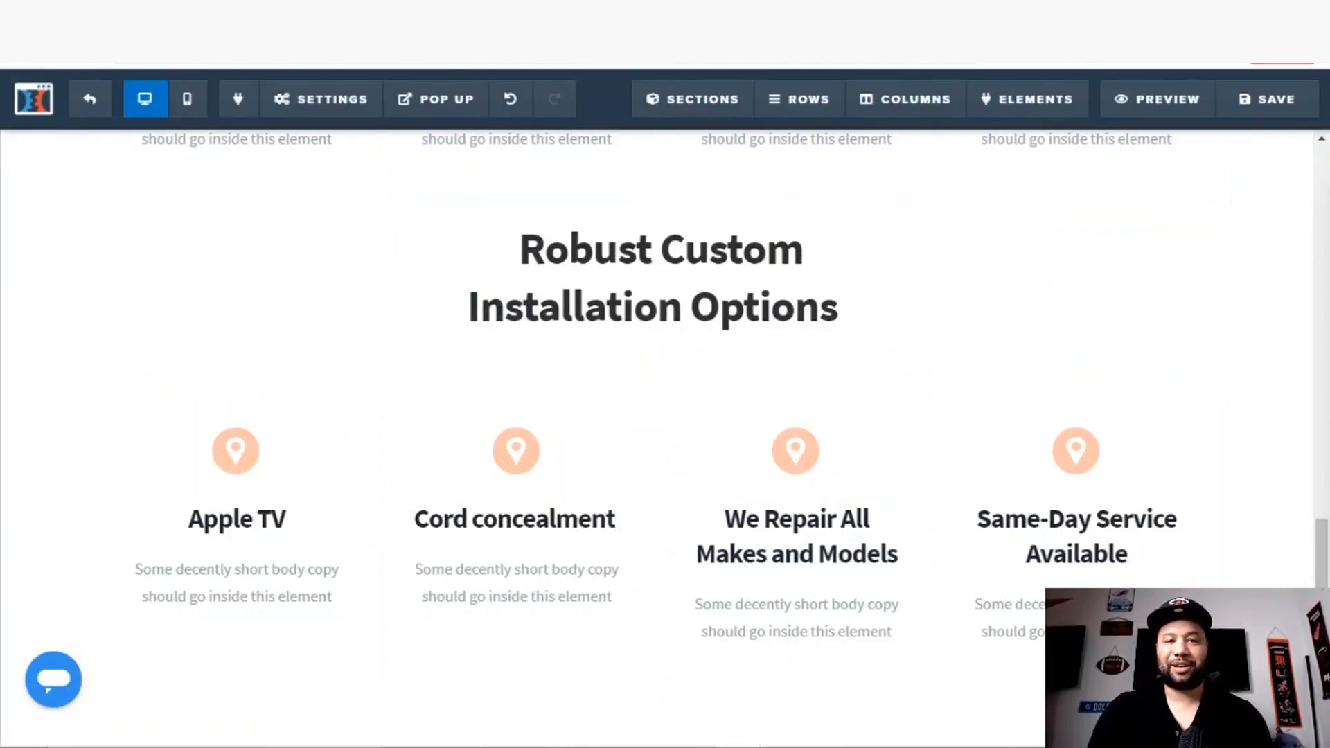
Step: Replace the "We Repair All Makes and Models" title beside Cord concealment with "Surround Sound", checking the Puls page and correcting the spelling
key(ctrl+Tab)
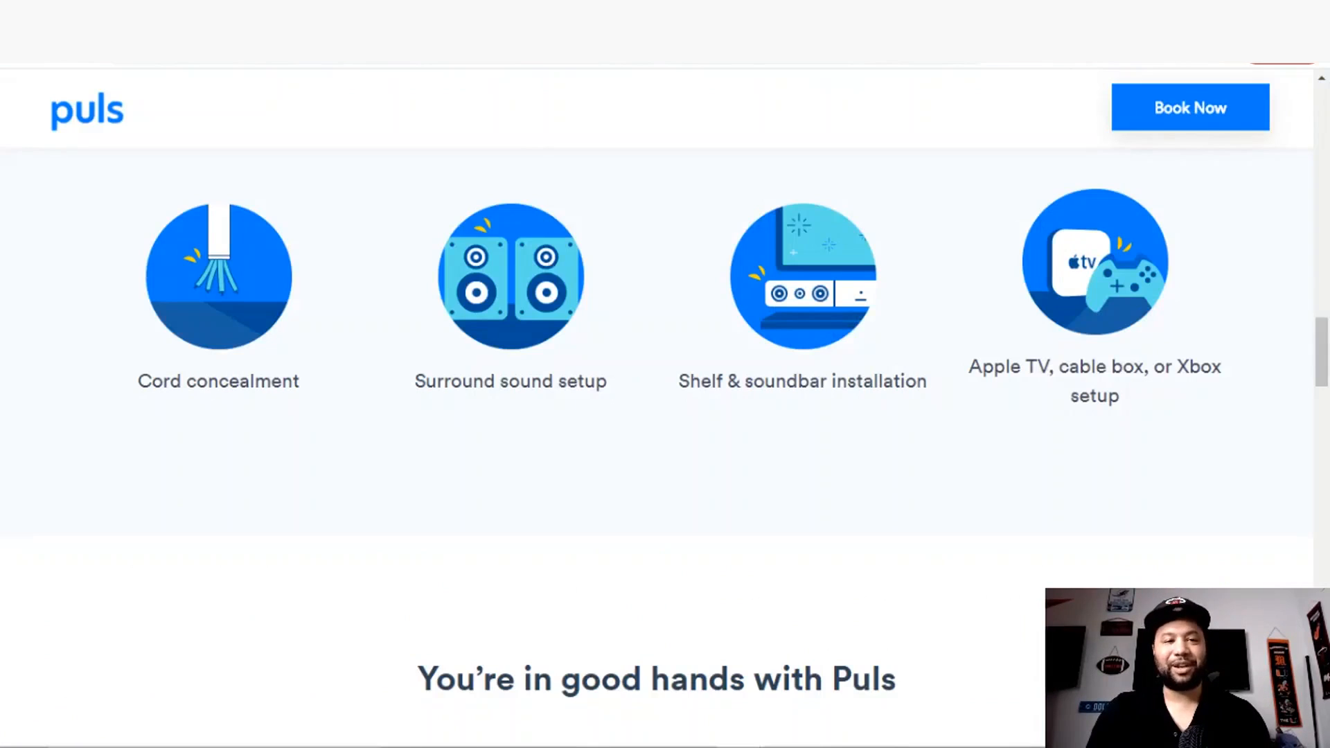
key(ctrl+shift+Tab)
click(837, 521)
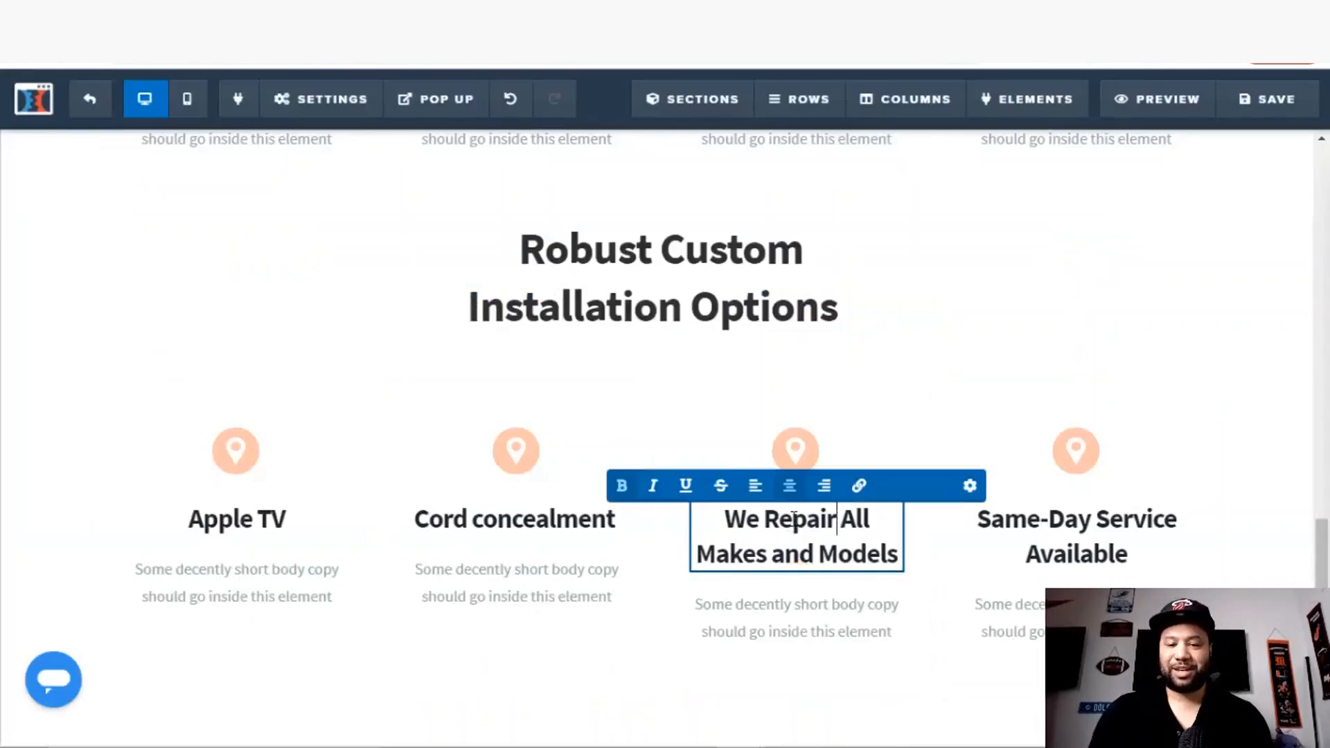
click(904, 567)
double_click(893, 557)
click(888, 555)
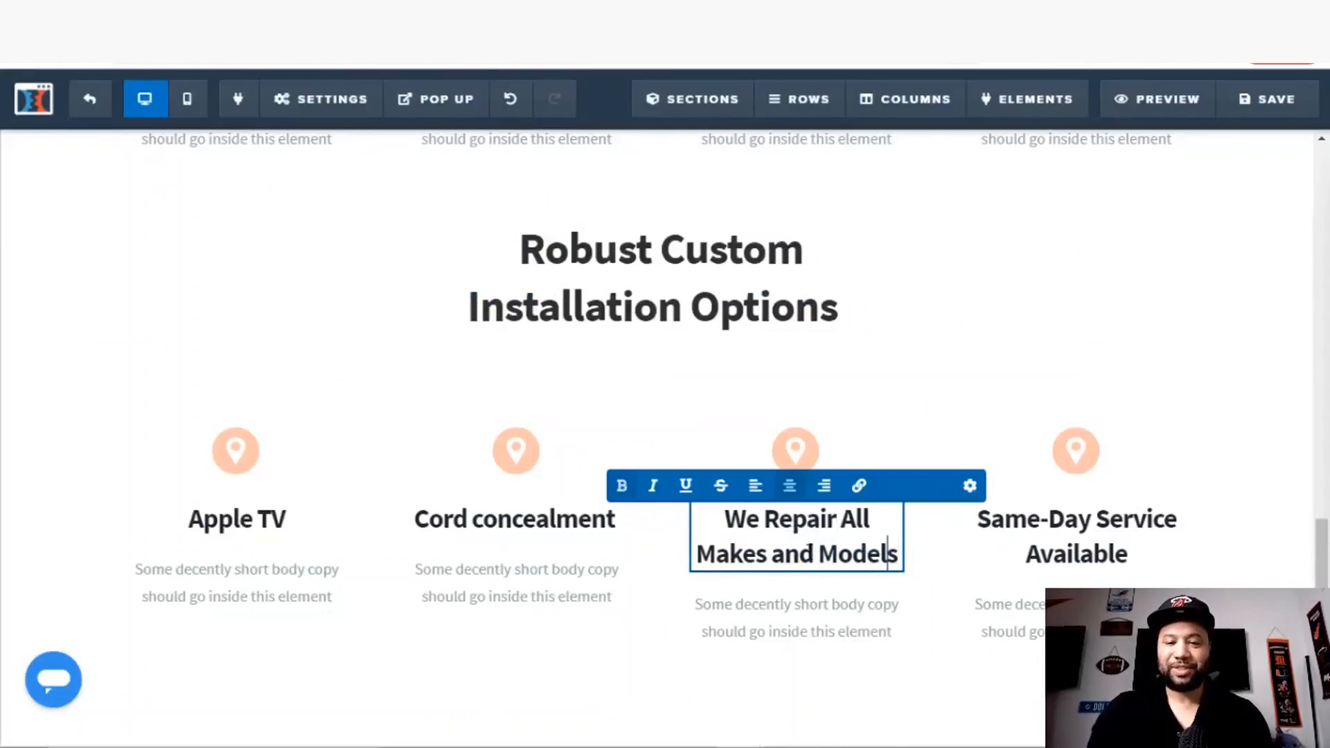
drag(724, 533, 932, 578)
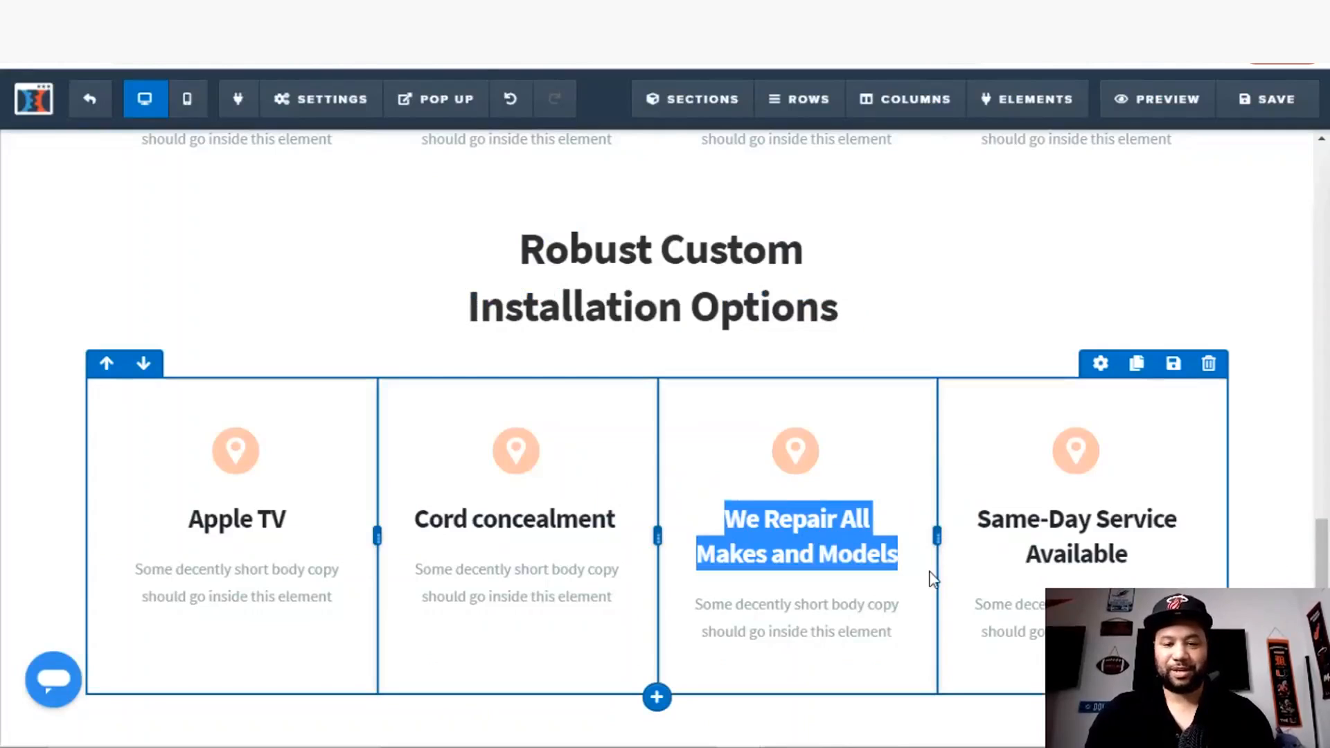
click(831, 537)
text(S)
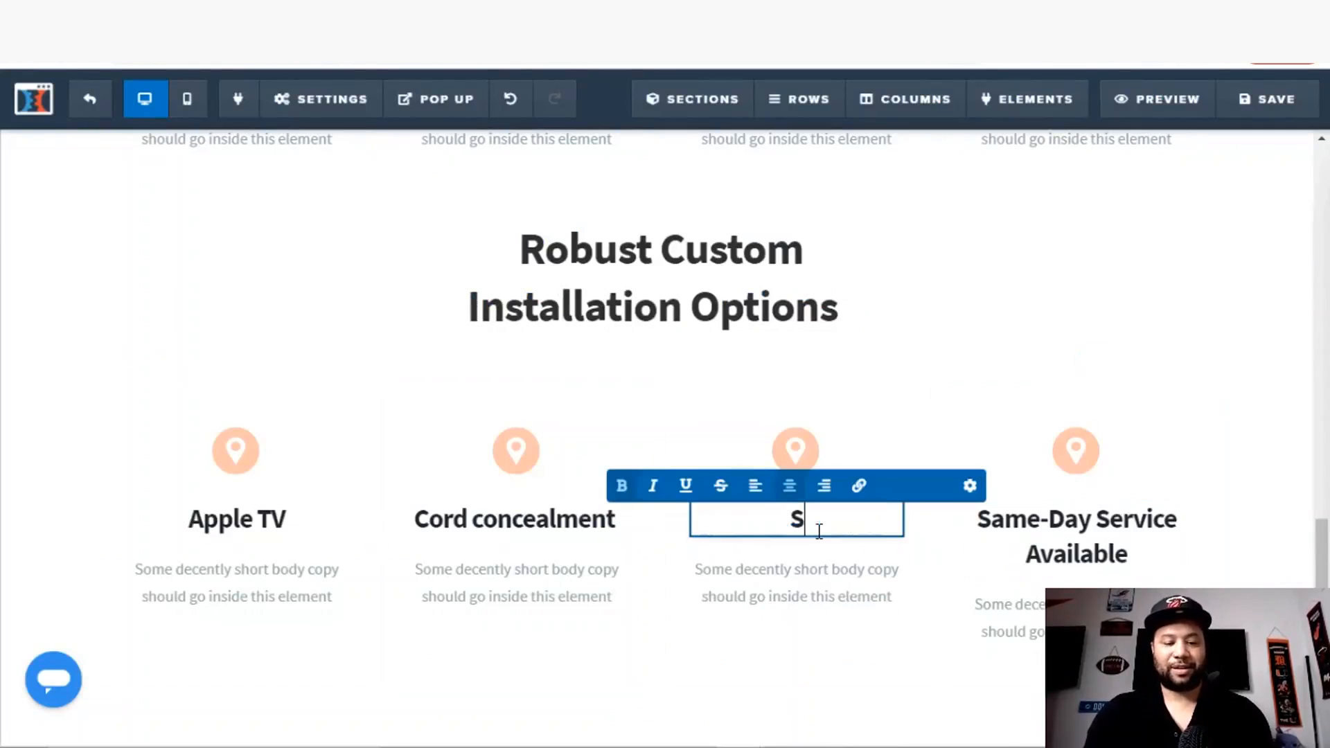
text(ouround )
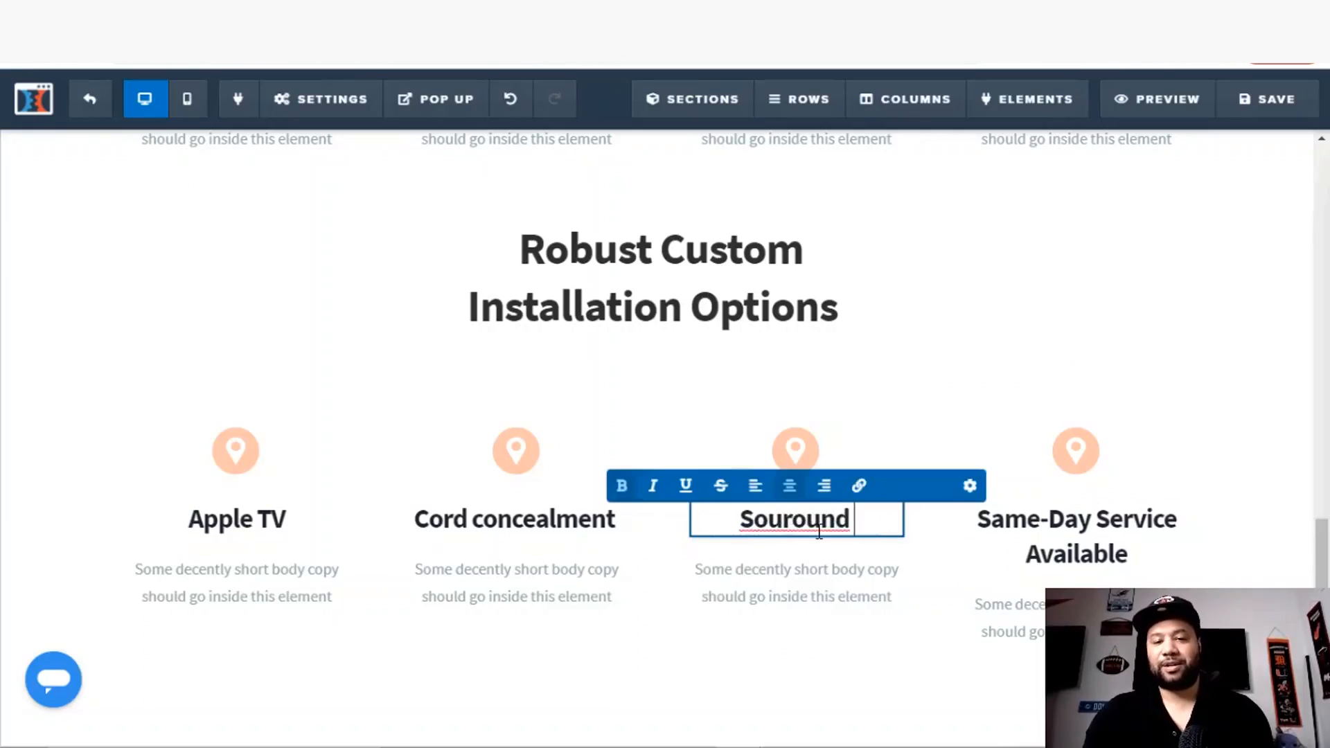
text(Sound)
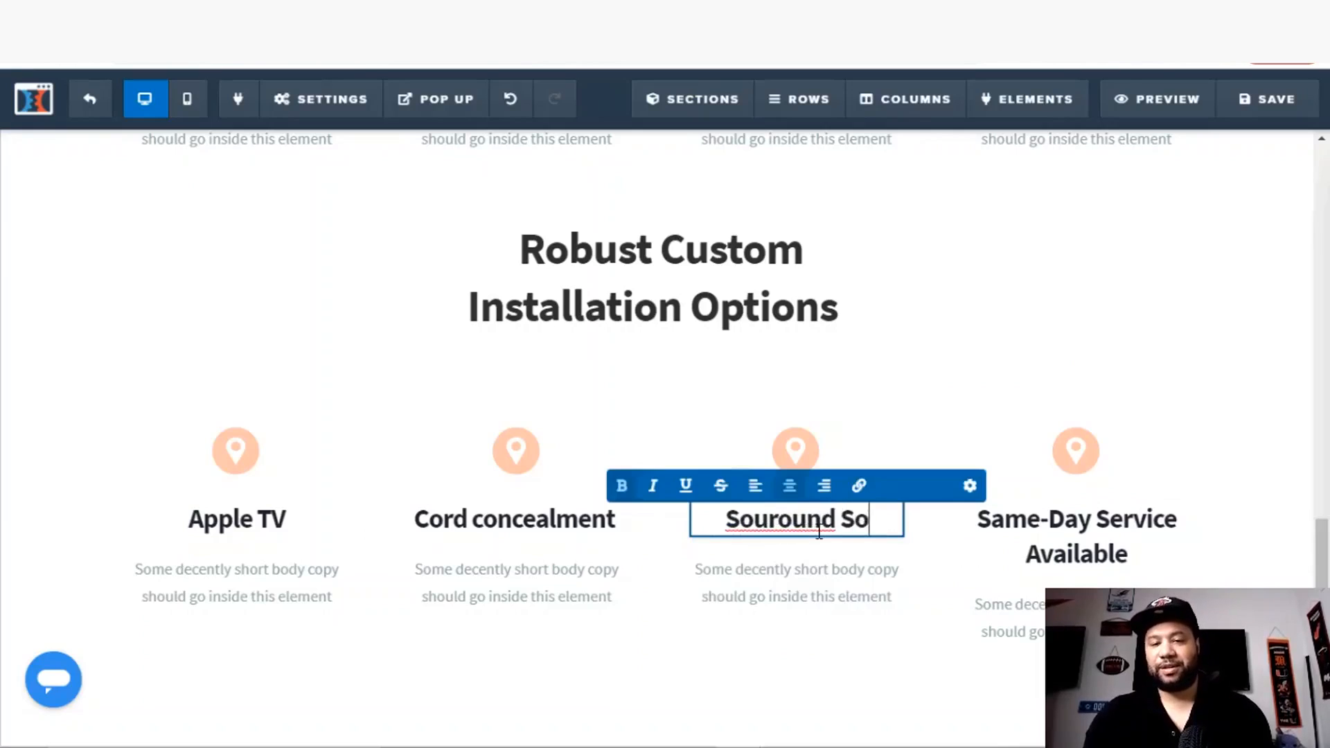
right_click(749, 517)
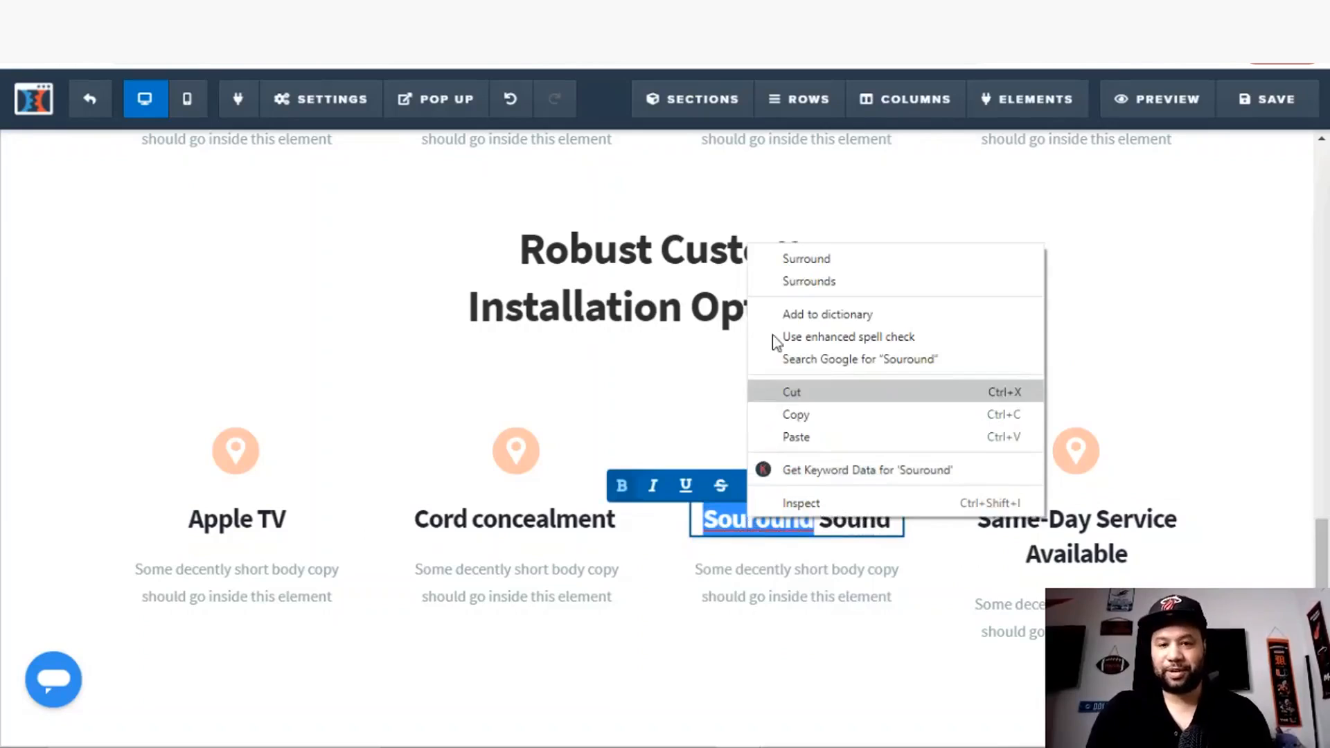
click(803, 259)
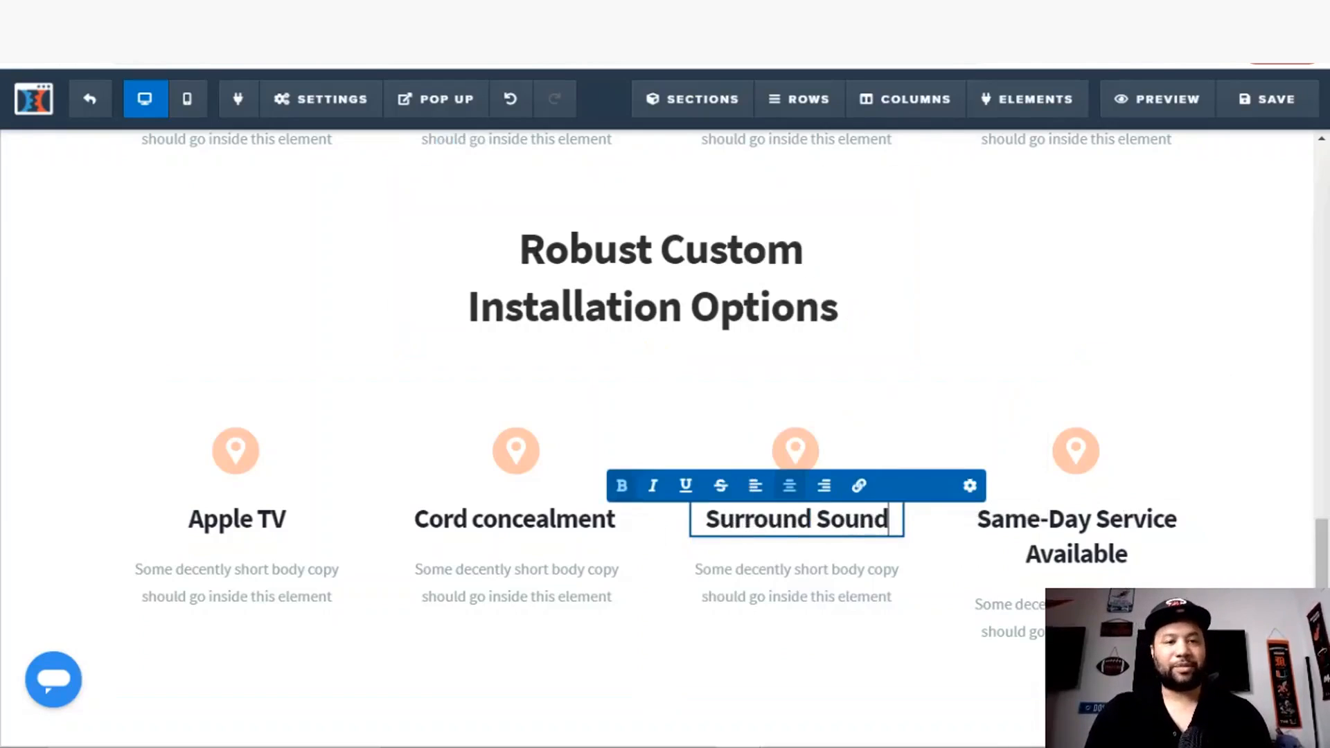
Step: Replace the "Same-Day Service Available" title beside Surround Sound with "Soundbar", checking the options on the Puls page
key(ctrl+Tab)
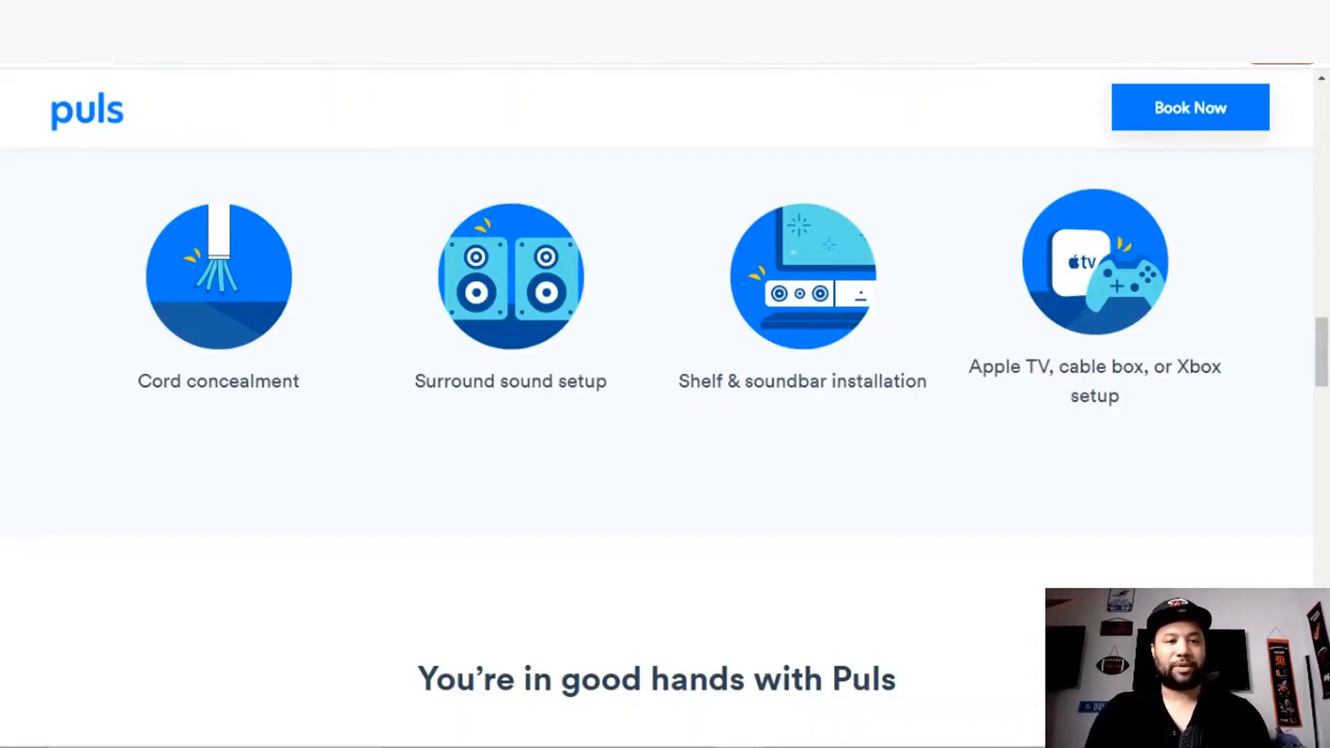
key(ctrl+shift+Tab)
triple_click(1121, 527)
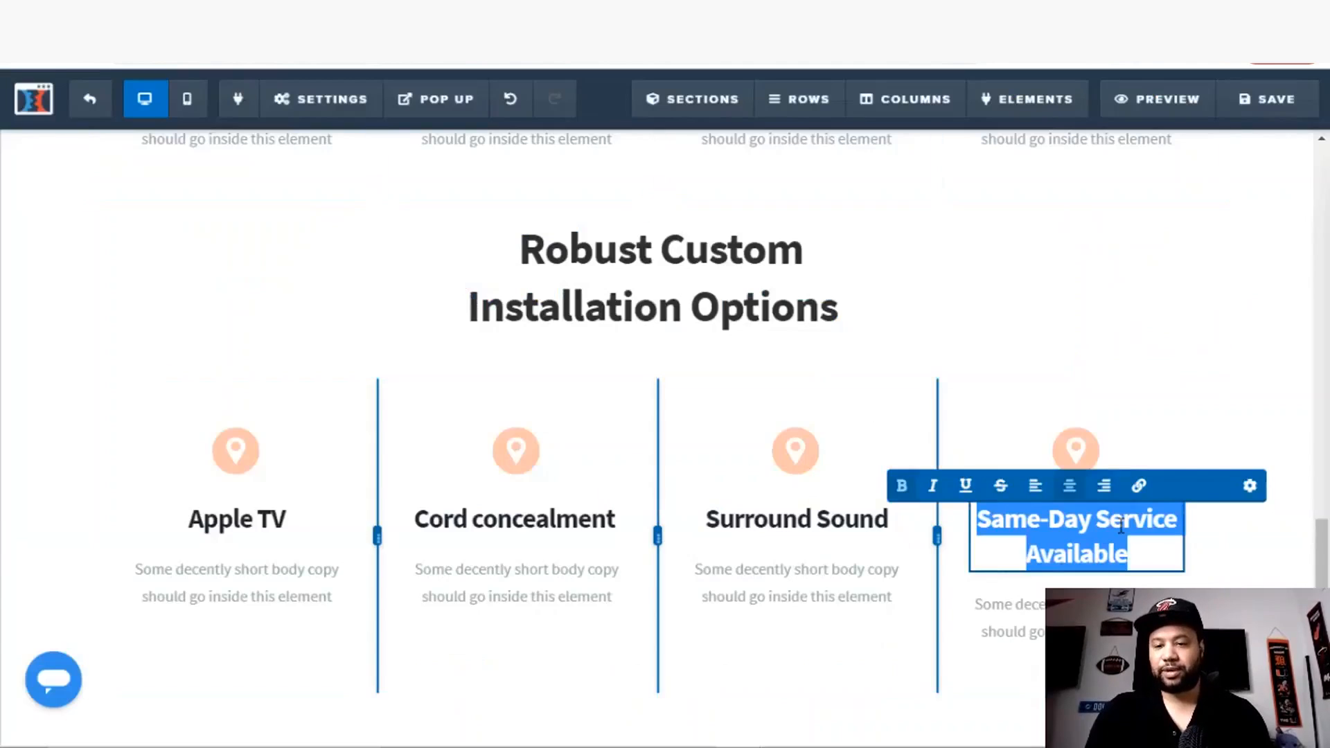
text(Soundbar)
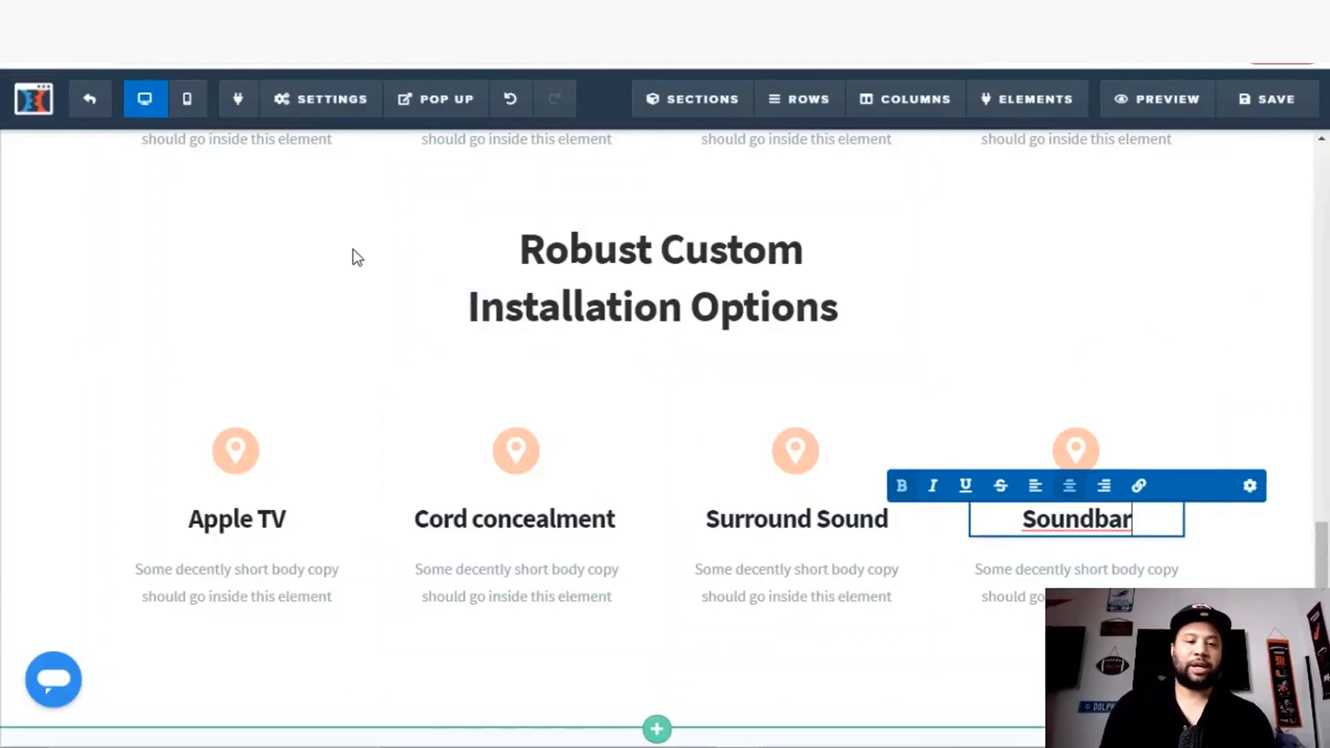
click(356, 290)
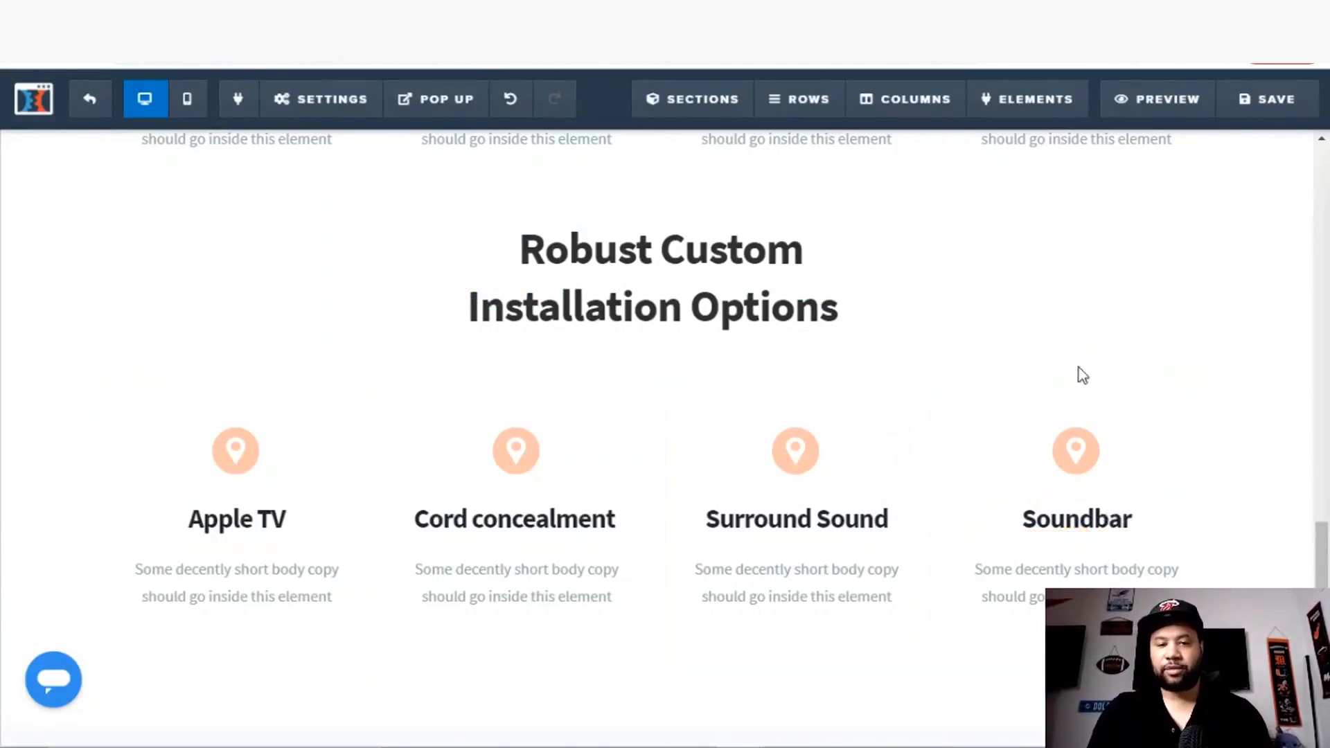
Step: Duplicate the "Robust Custom Installation Options" heading row and move the copy below the Apple TV to Soundbar row
scroll(1306, 464, up, 15)
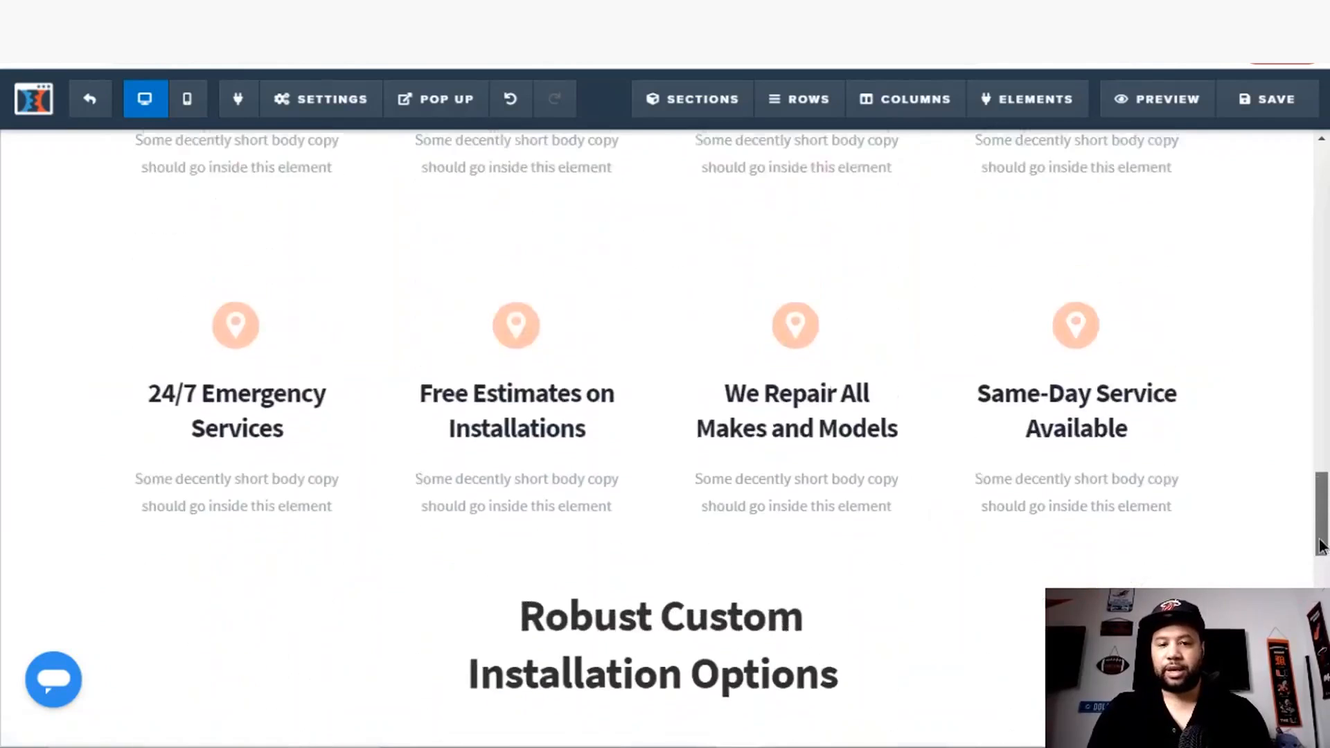
scroll(1306, 464, down, 1)
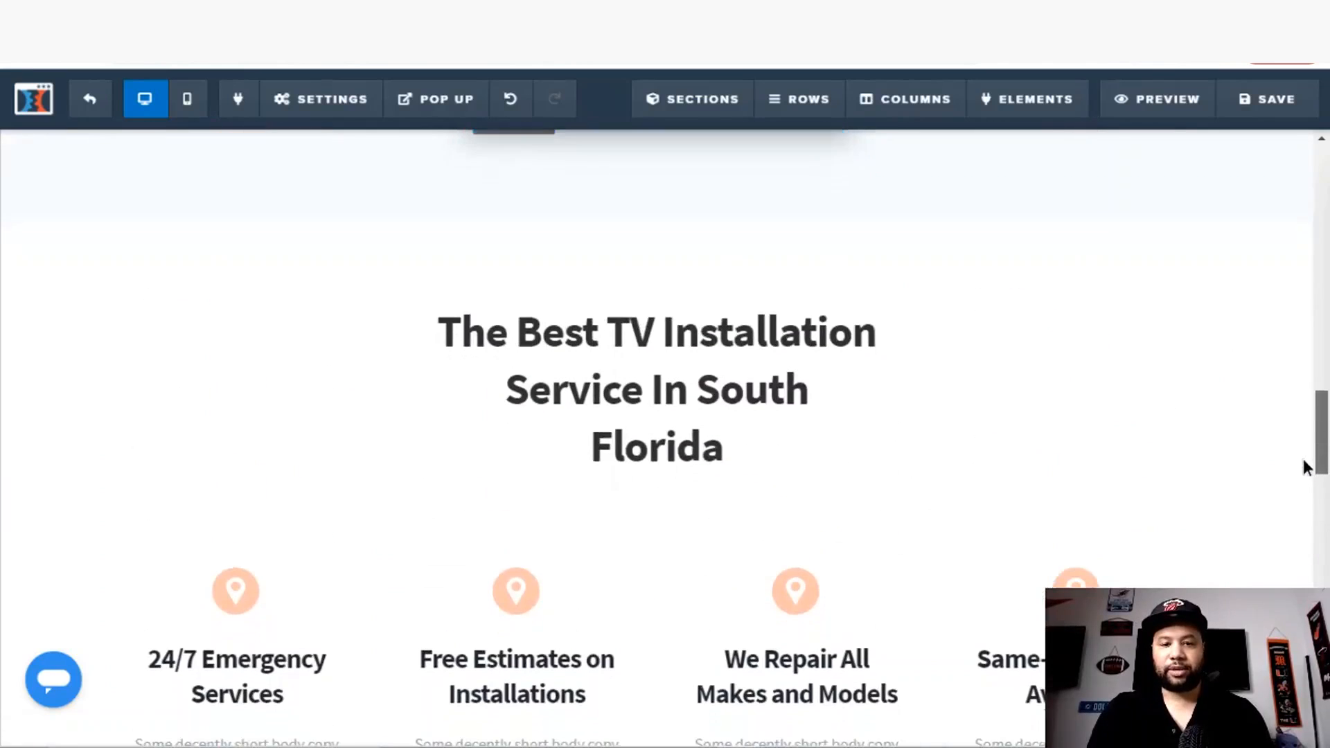
scroll(1306, 466, down, 10)
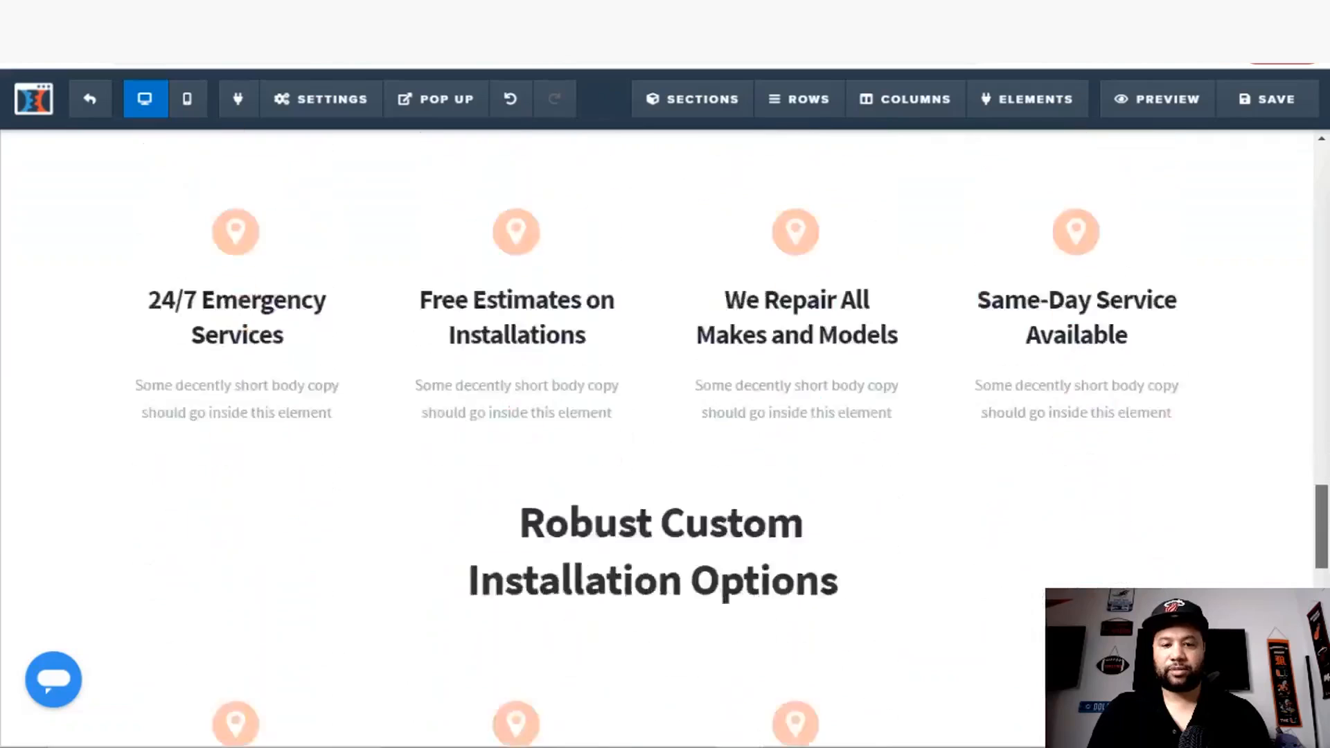
scroll(1305, 466, down, 5)
scroll(1306, 467, up, 4)
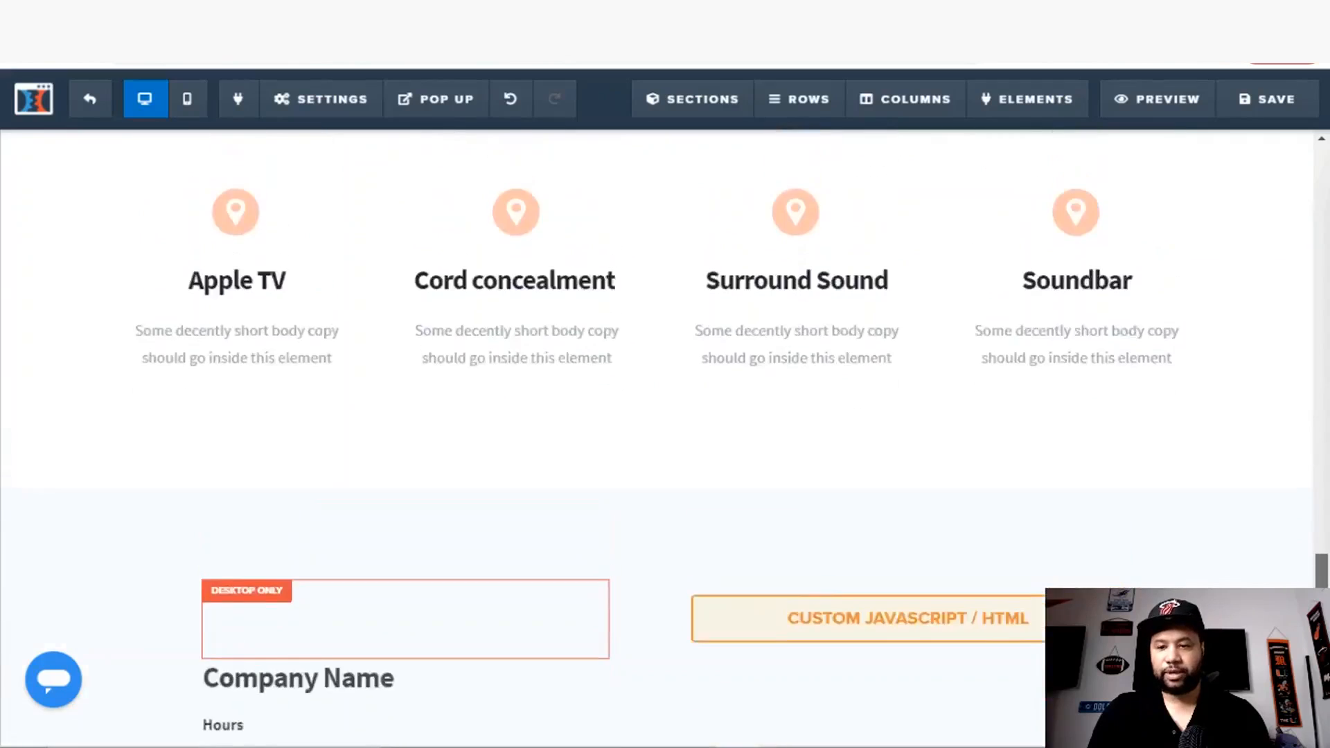
mouse_move(808, 283)
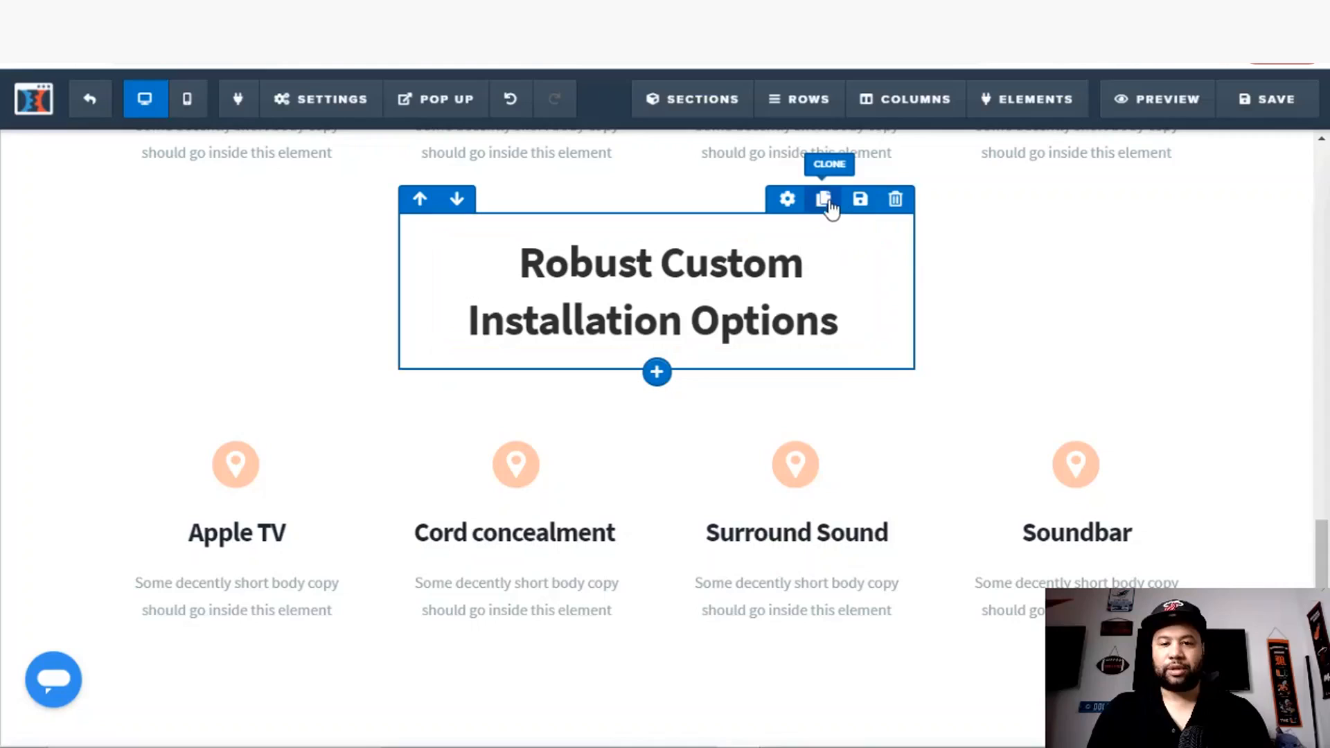
click(824, 201)
click(457, 202)
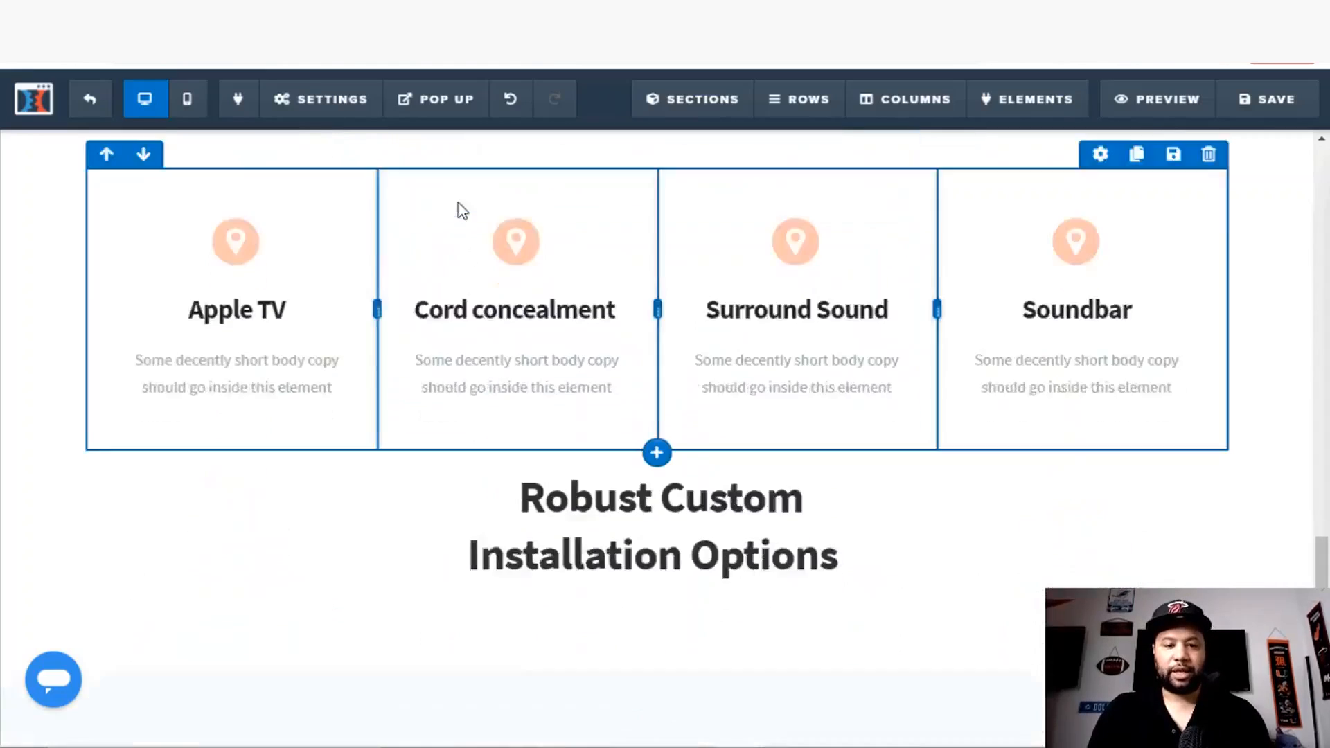
click(807, 327)
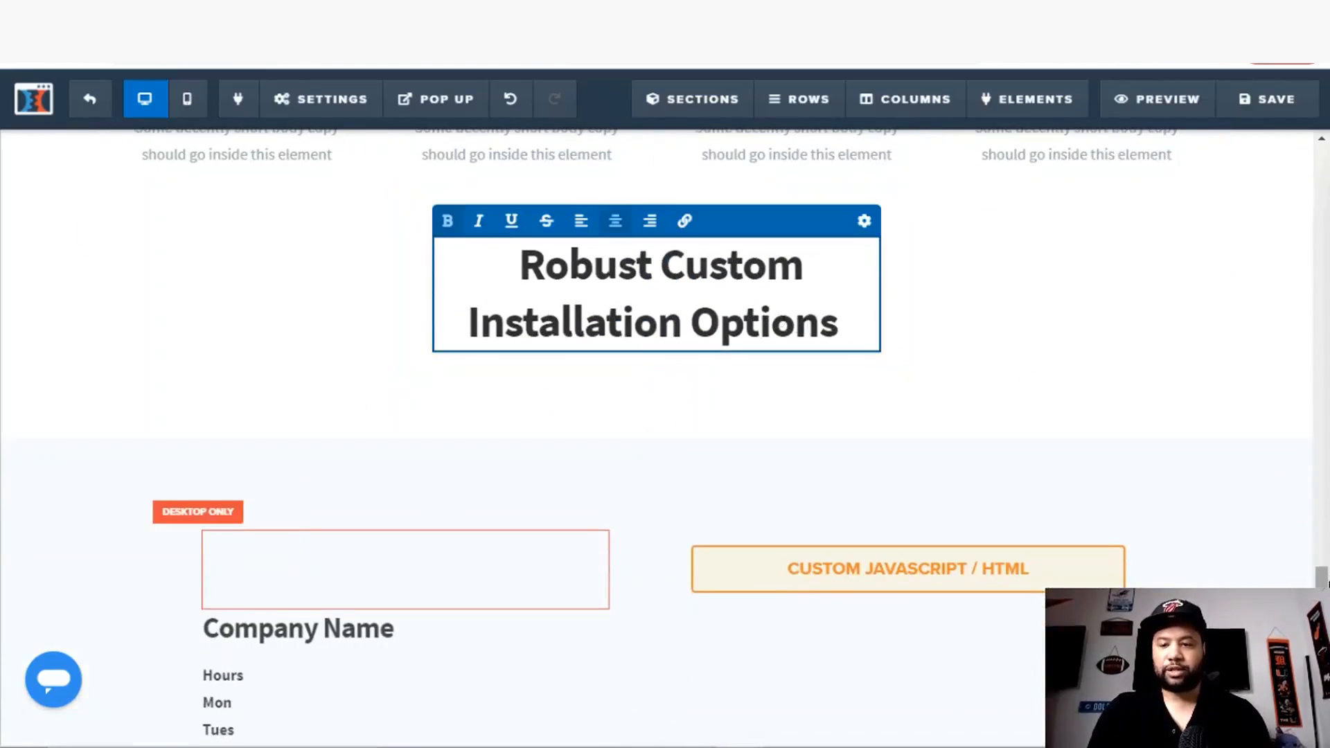
Step: Duplicate the four-column Apple TV to Soundbar row and move the copy below the second "Robust Custom Installation Options" heading
scroll(1161, 511, up, 6)
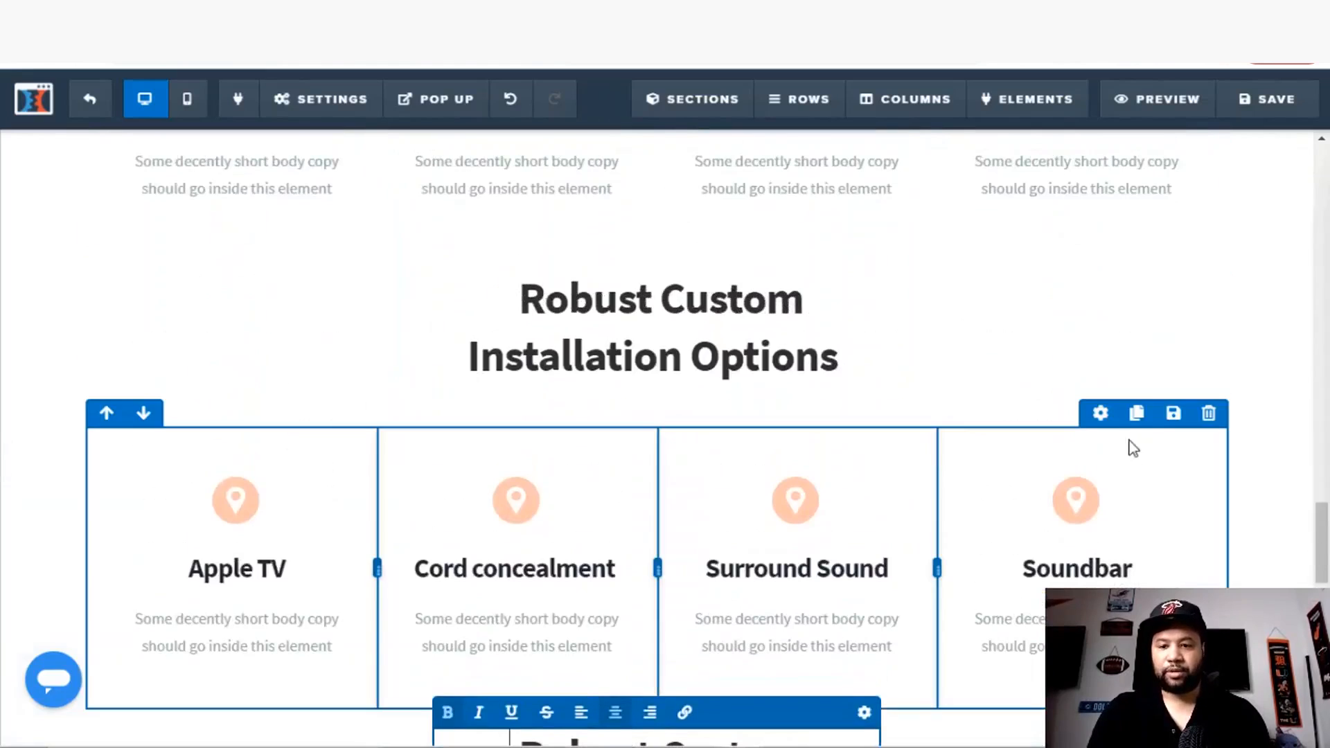
click(1136, 415)
scroll(490, 511, up, 7)
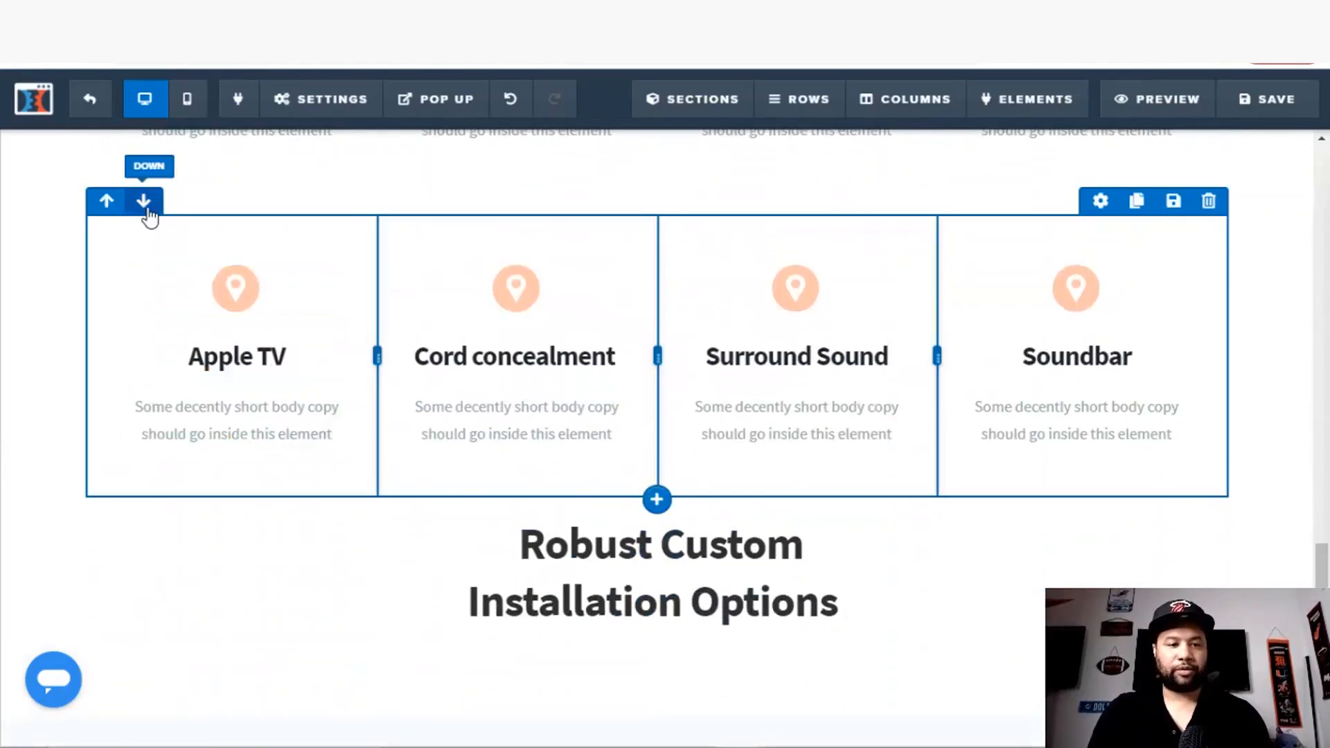
click(143, 201)
Step: Replace the duplicated "Robust Custom Installation Options" heading's text with "We Work With All The Major Brands"
scroll(717, 371, down, 2)
scroll(716, 372, down, 4)
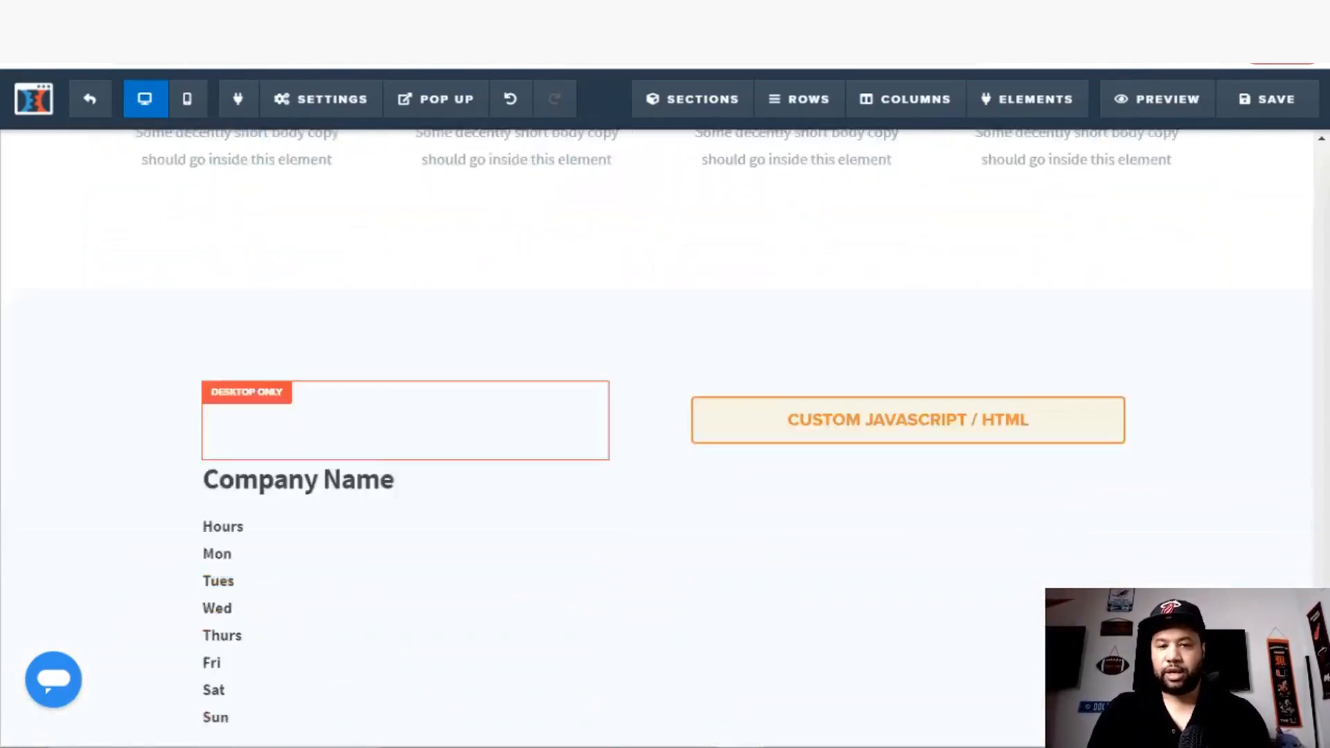
scroll(665, 437, down, 4)
scroll(720, 381, up, 10)
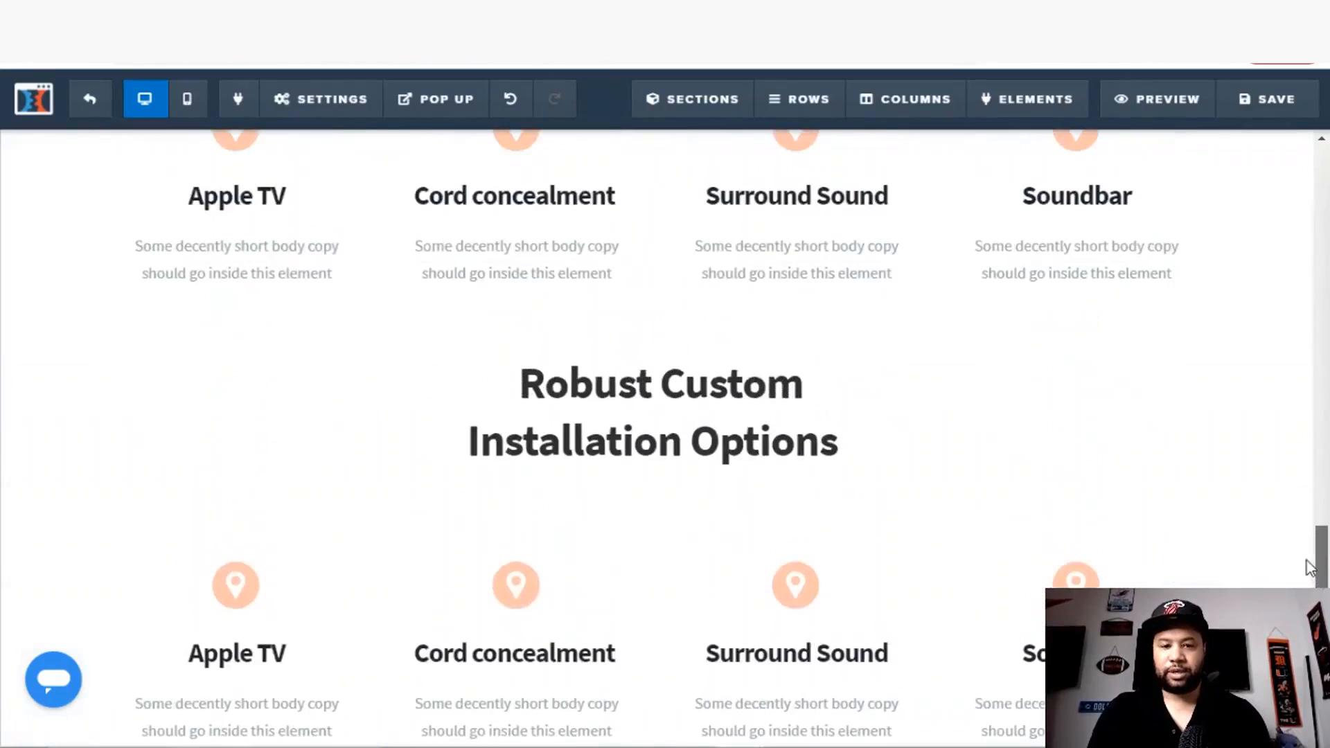
double_click(718, 383)
triple_click(577, 402)
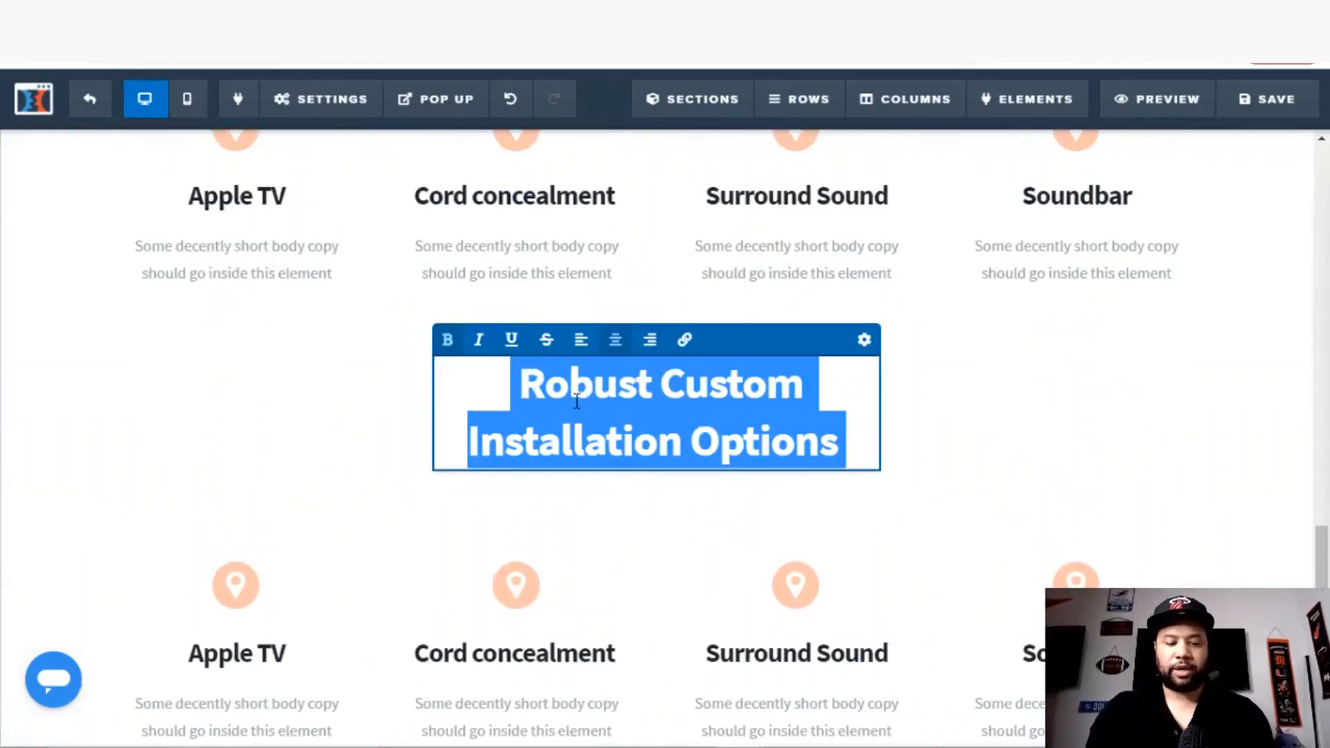
text(We w)
key(BackSpace)
text(Work With)
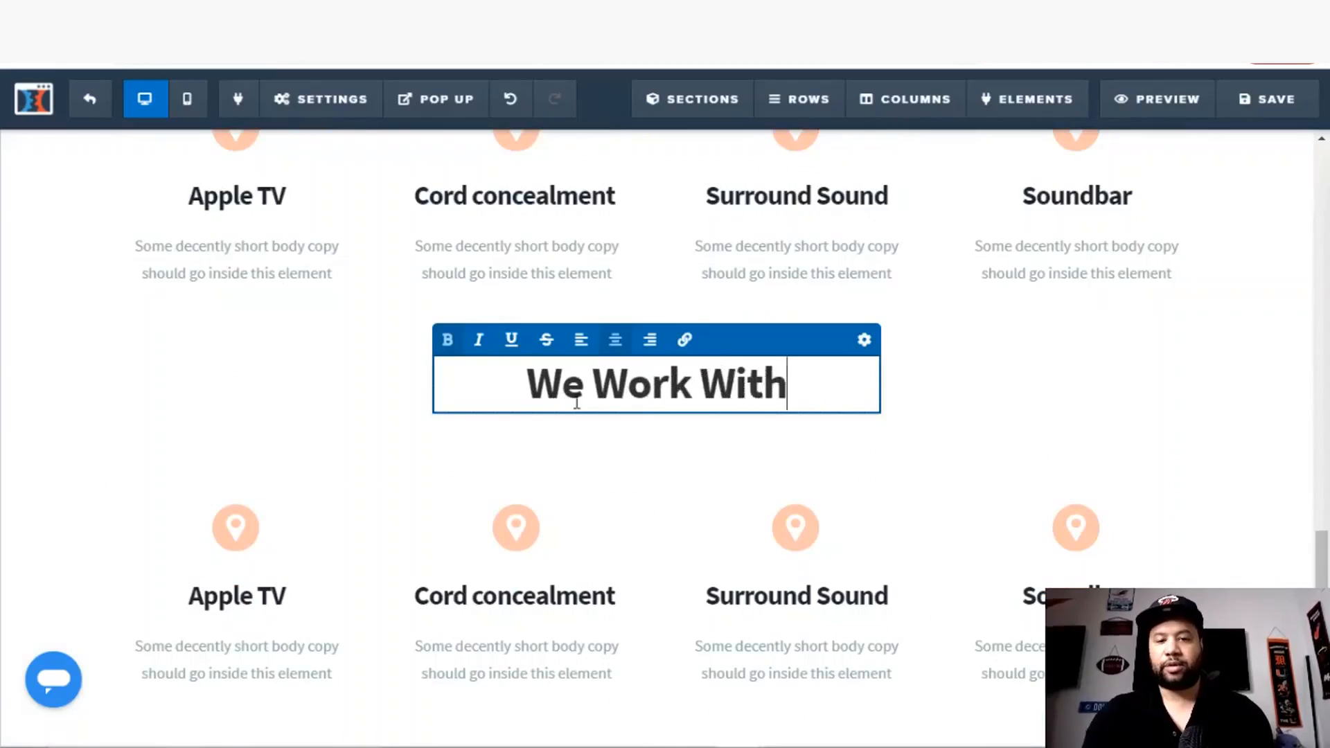
text( All The Major )
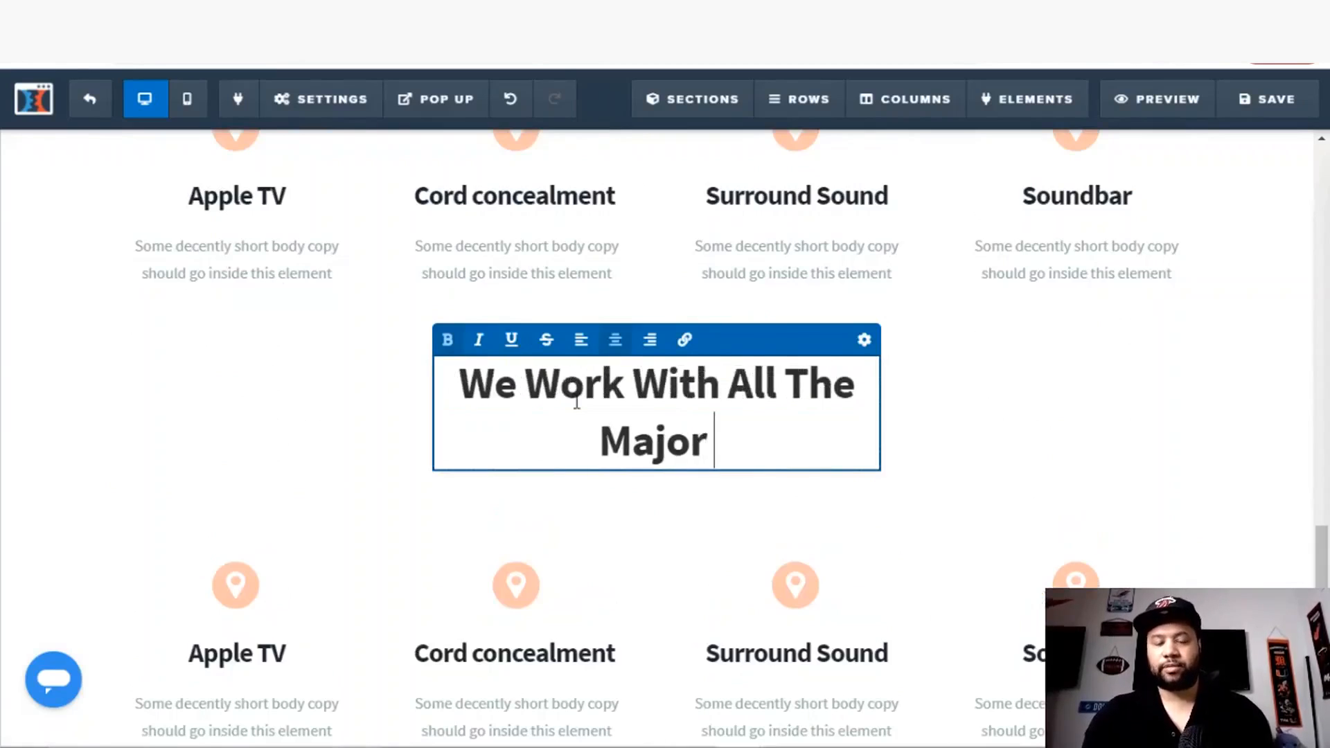
text(Brands)
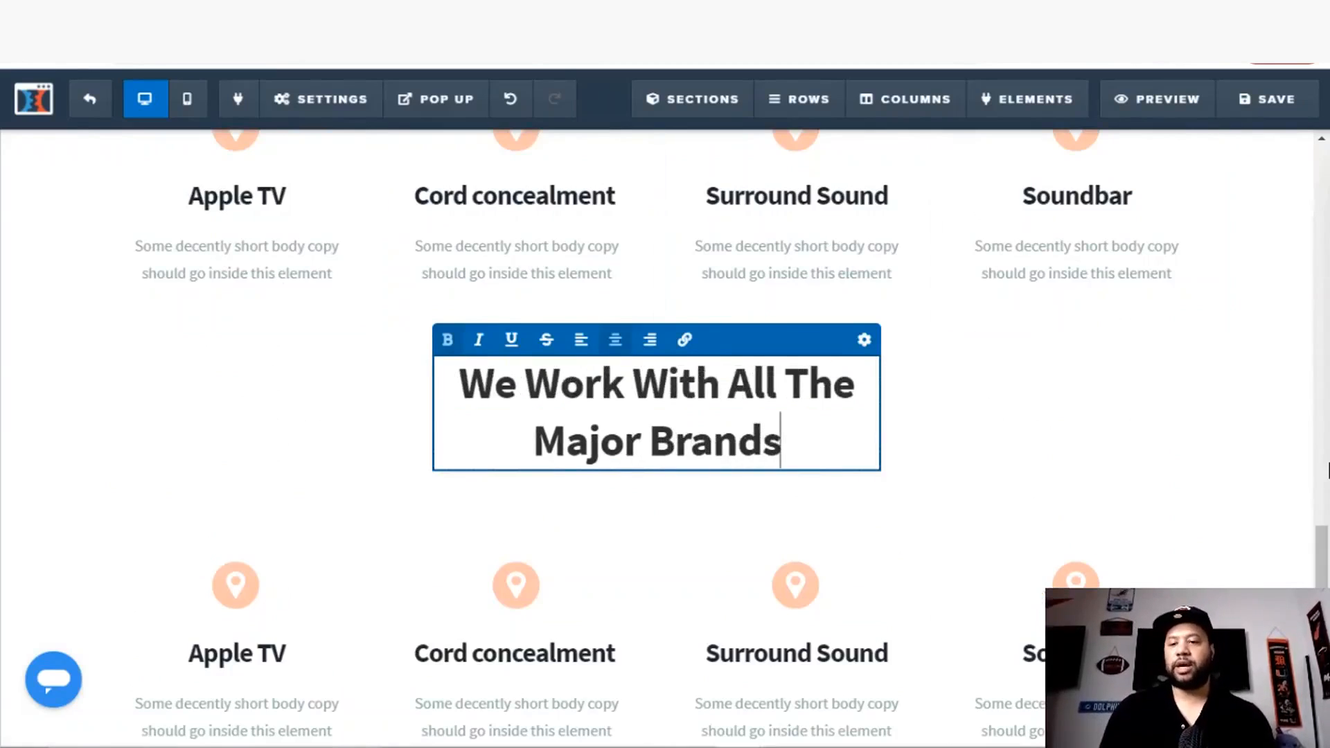
click(1153, 465)
Step: Replace the "Apple TV" and "Cord concealment" titles under the Major Brands heading with "Sony" and "Samsung"
scroll(1326, 565, down, 3)
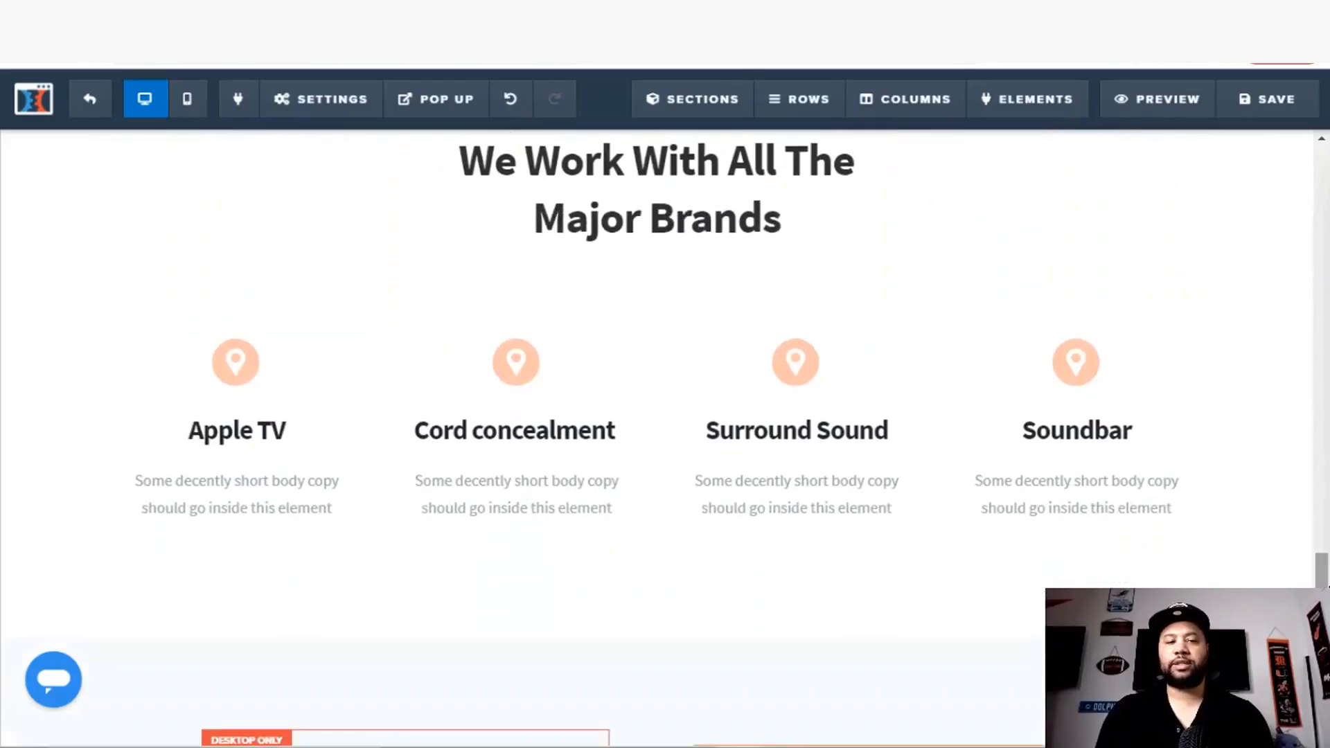
drag(298, 437, 175, 441)
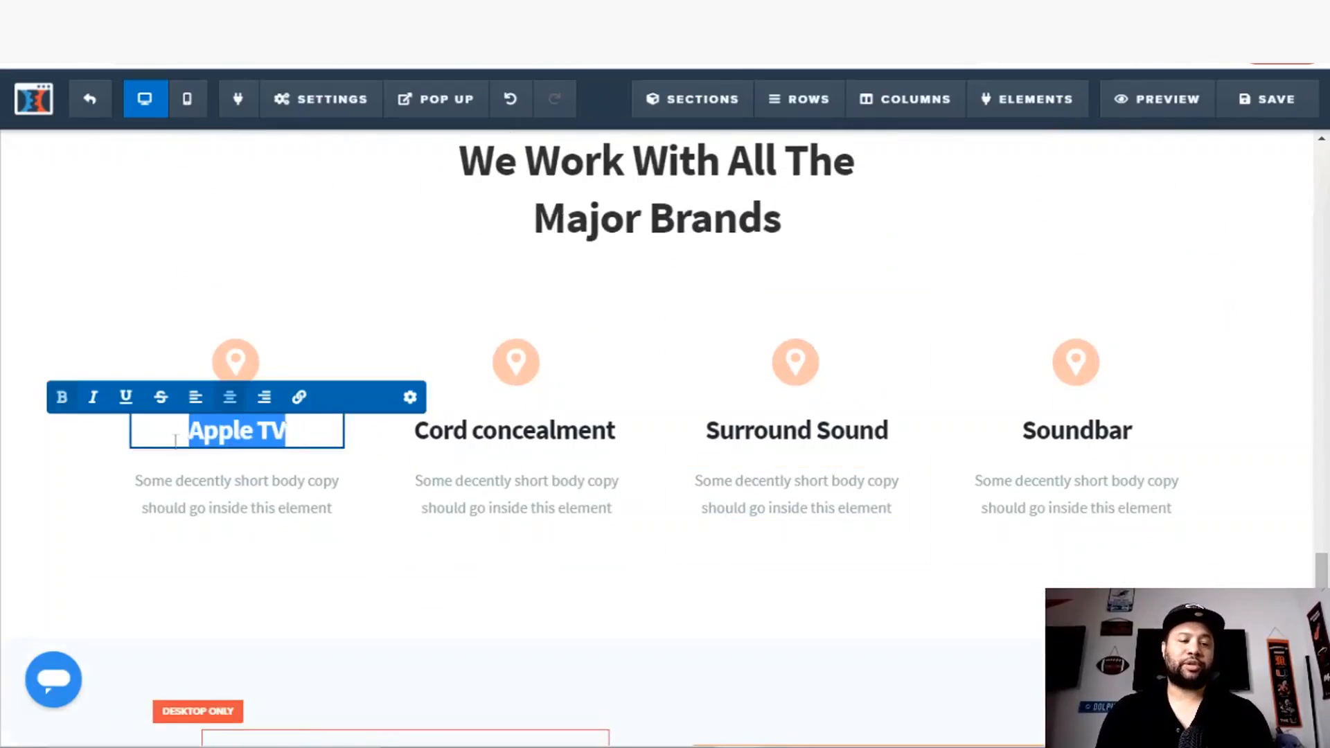
text(Sony)
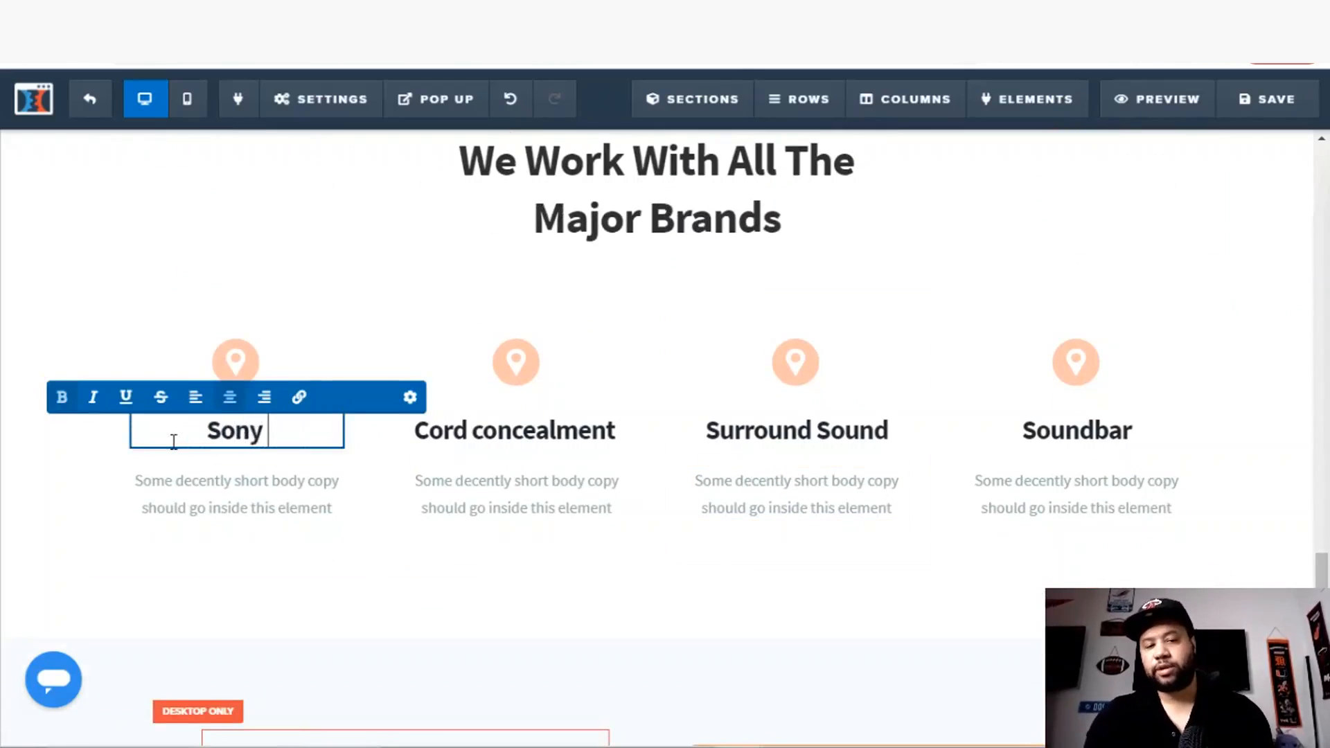
triple_click(565, 444)
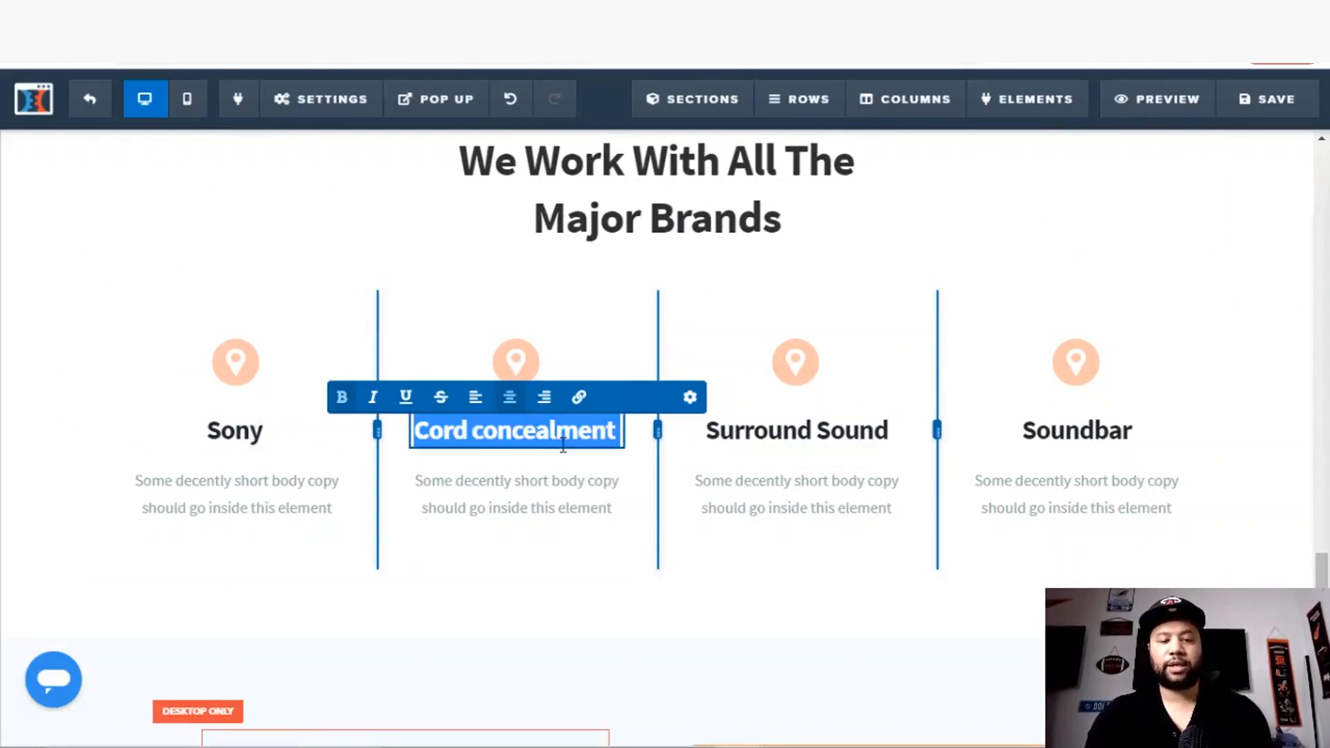
text(Samsung)
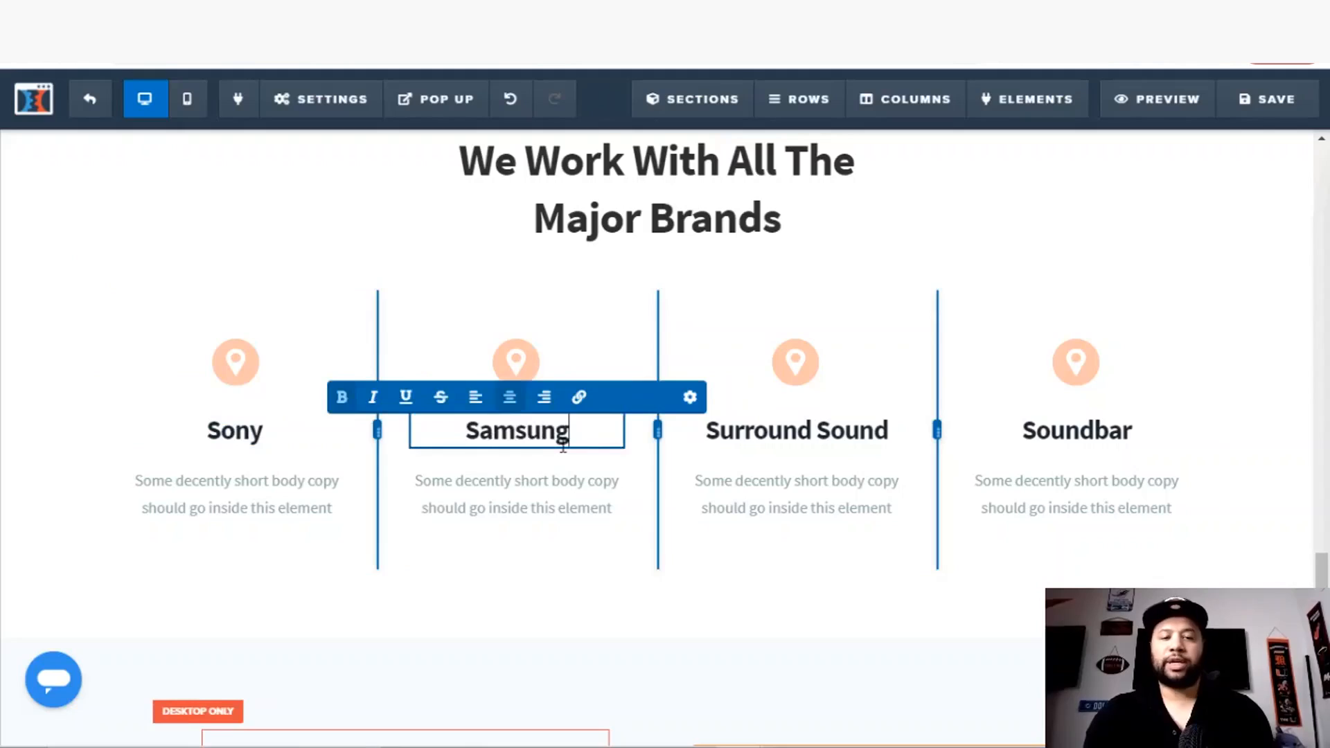
Step: Replace the "Surround Sound" title under the Major Brands heading with "VIZIO"
triple_click(811, 431)
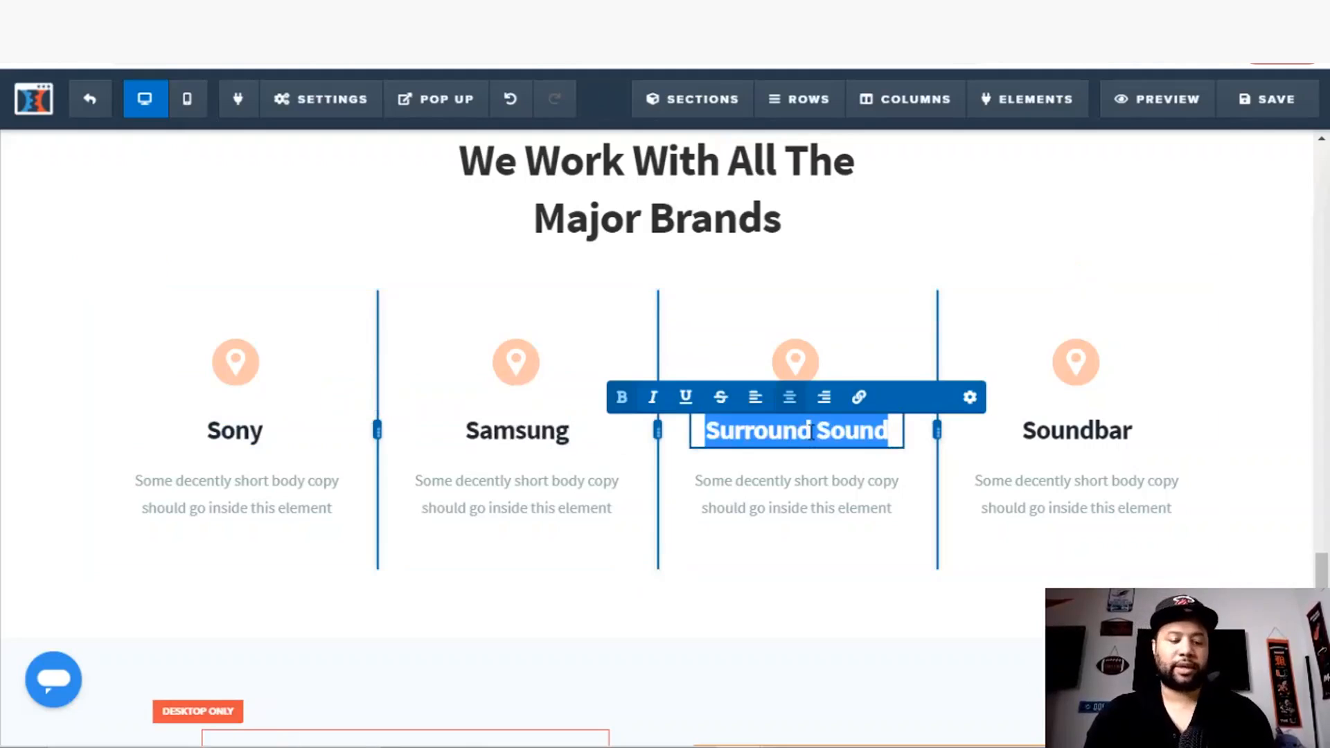
text(Vi)
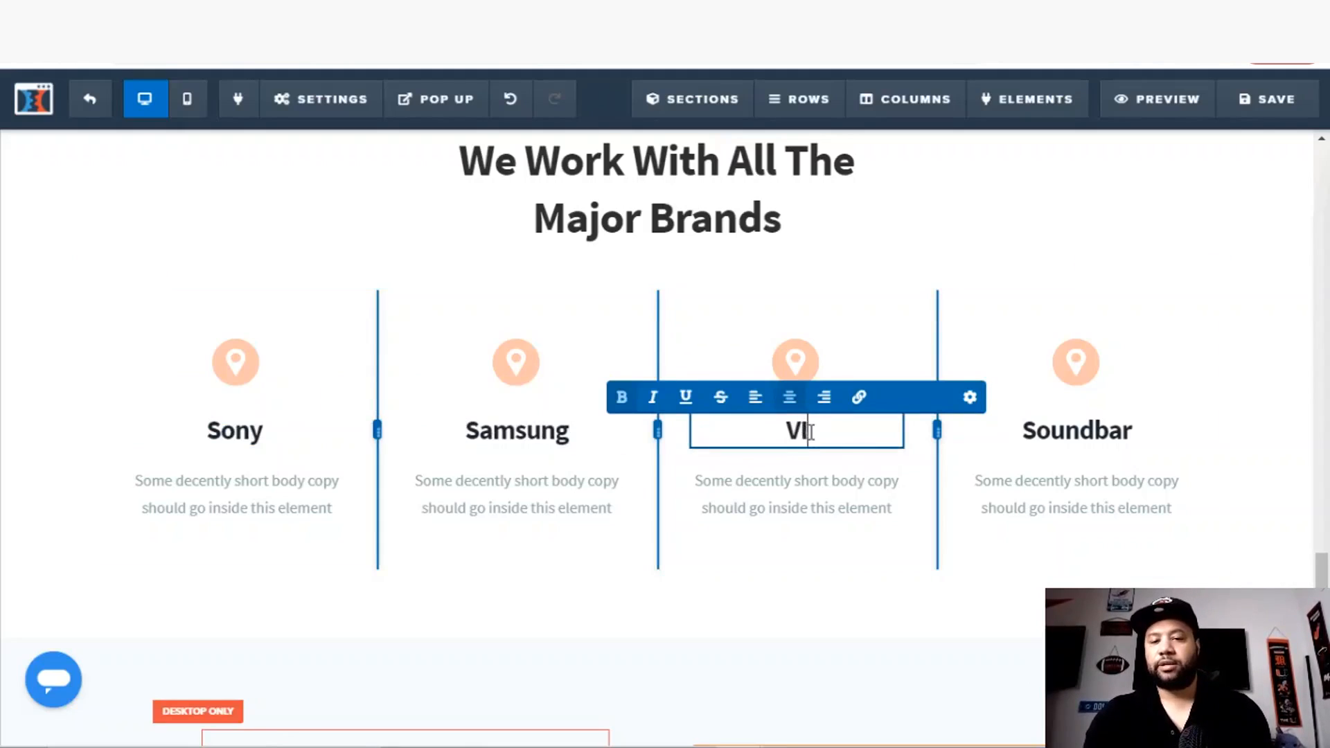
text(ZIO)
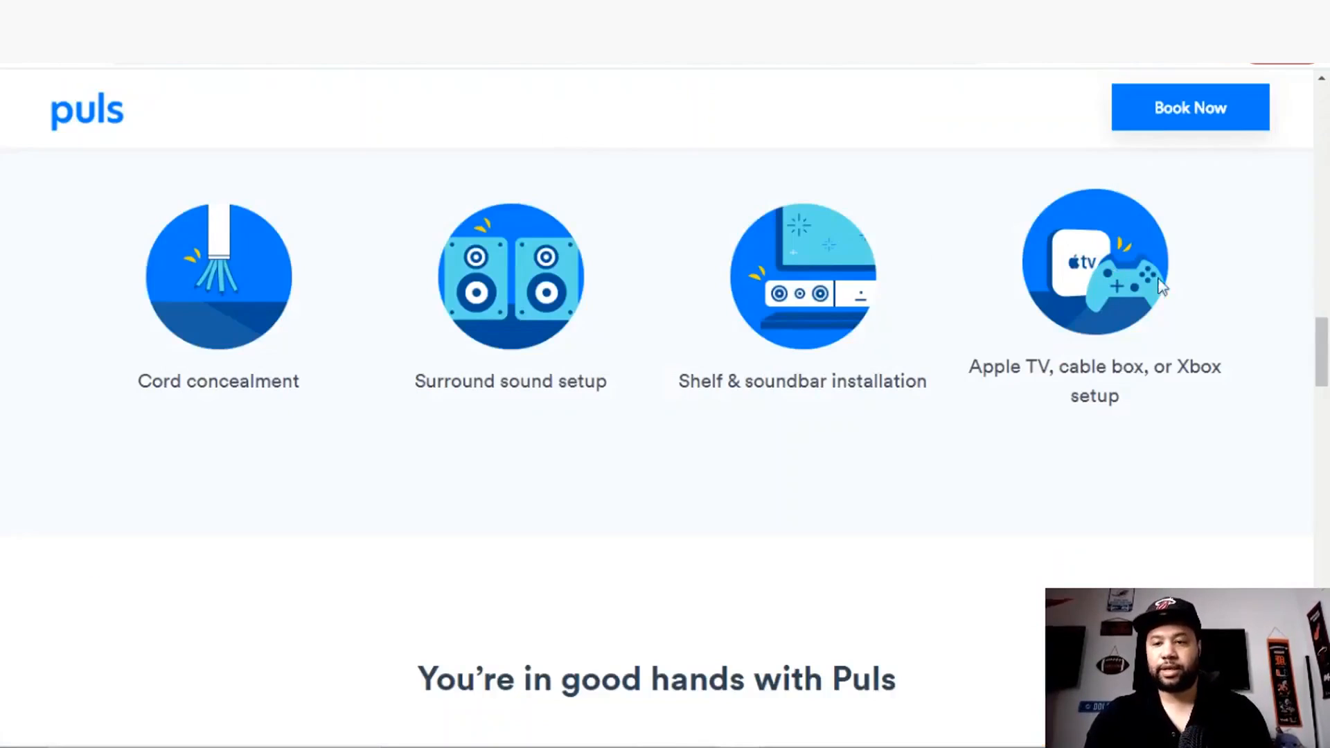
Step: Hide the footer section containing Helpful Links and Quick Contact
drag(1323, 356, 1324, 537)
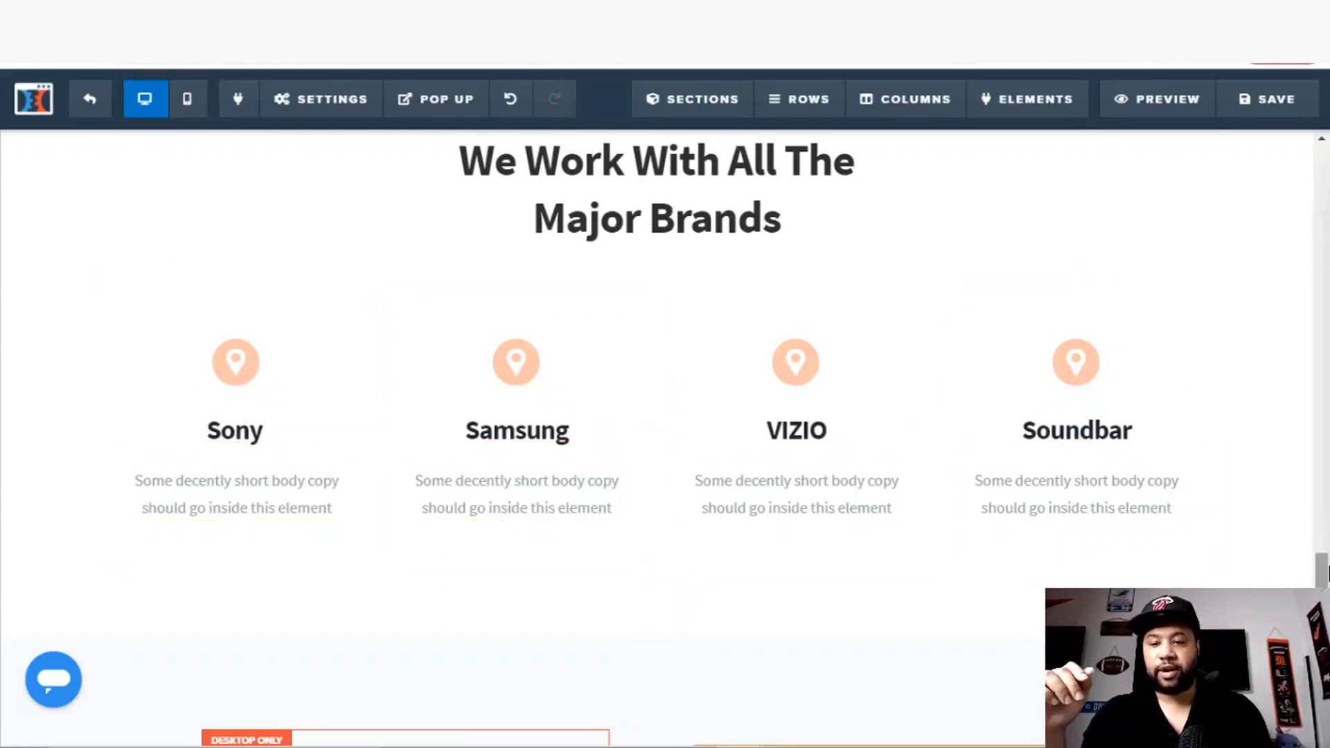
scroll(658, 429, down, 5)
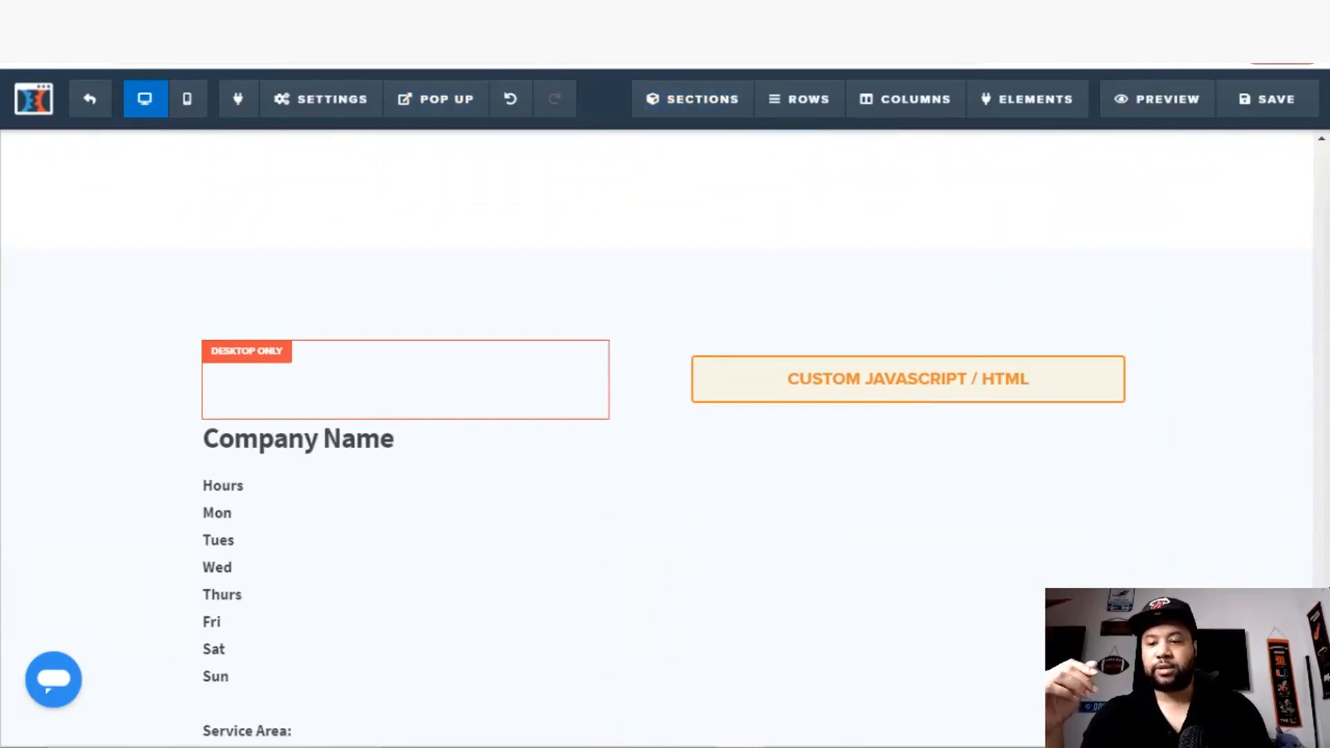
scroll(1028, 374, down, 6)
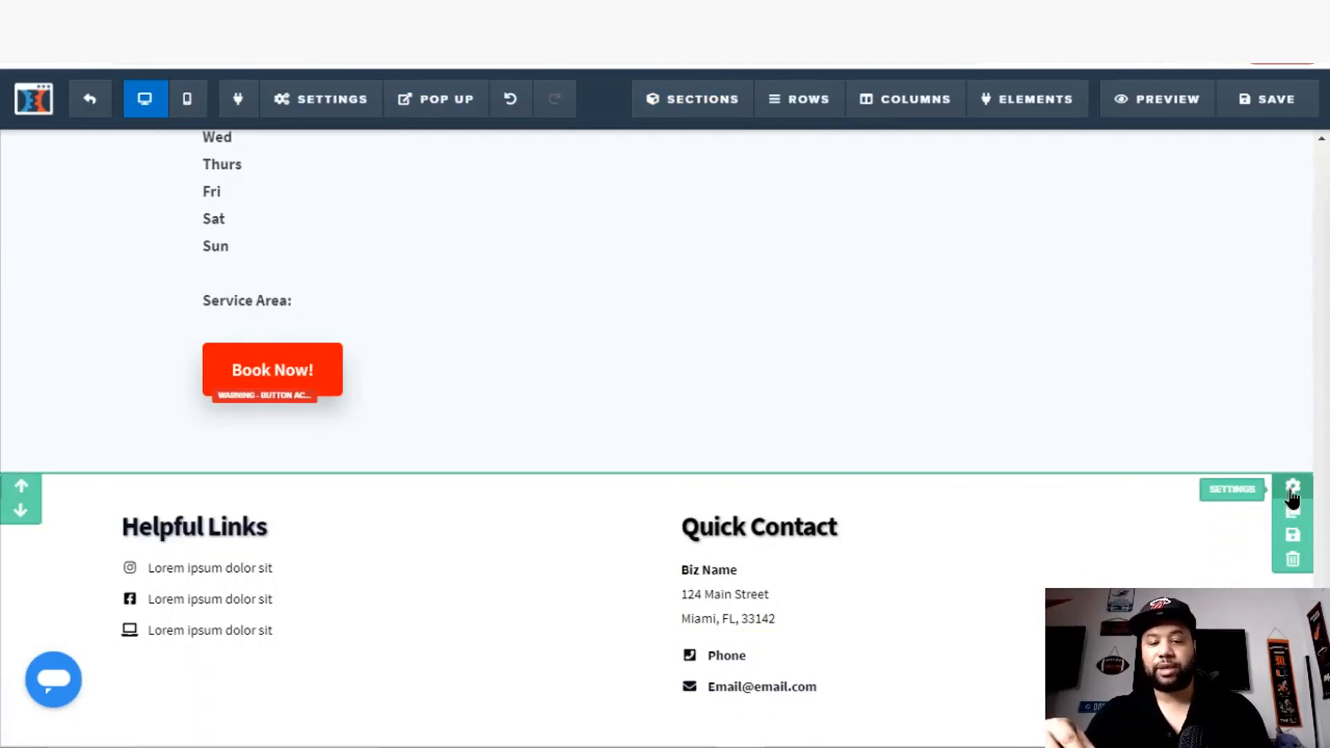
click(1292, 488)
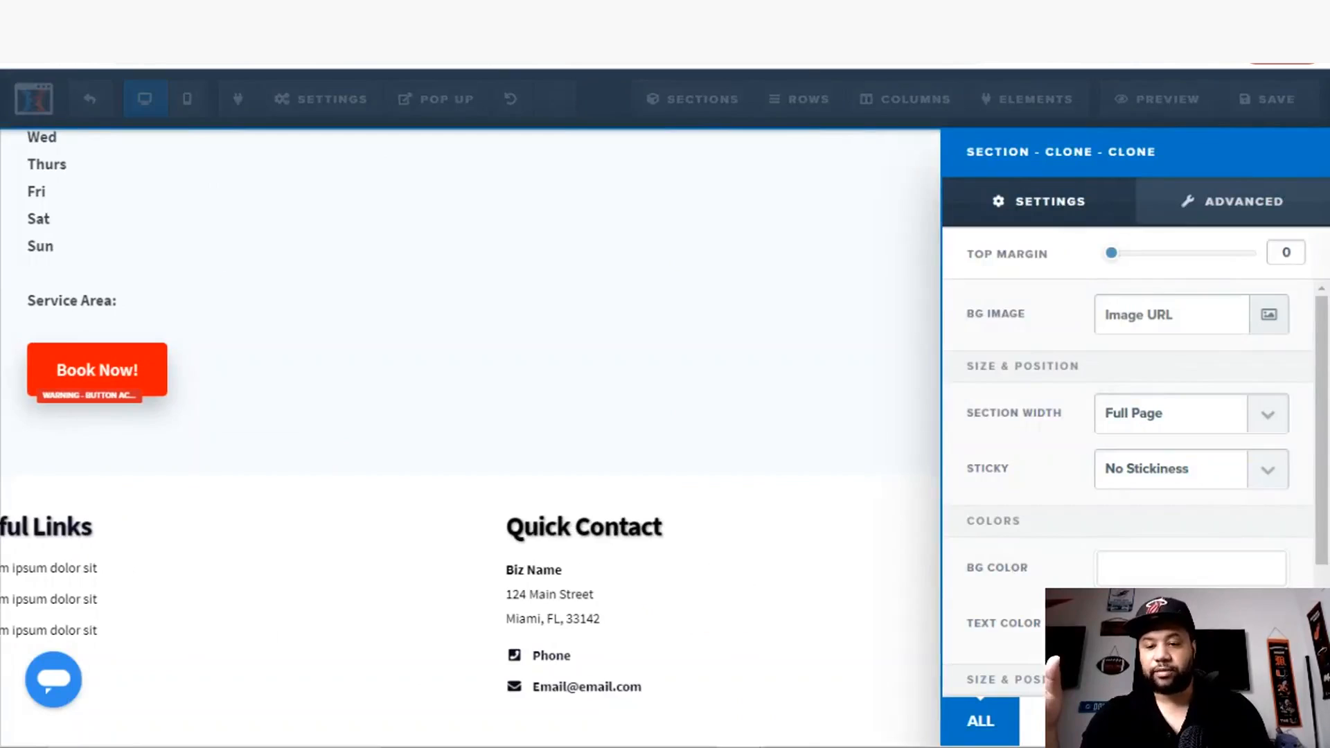
click(1214, 722)
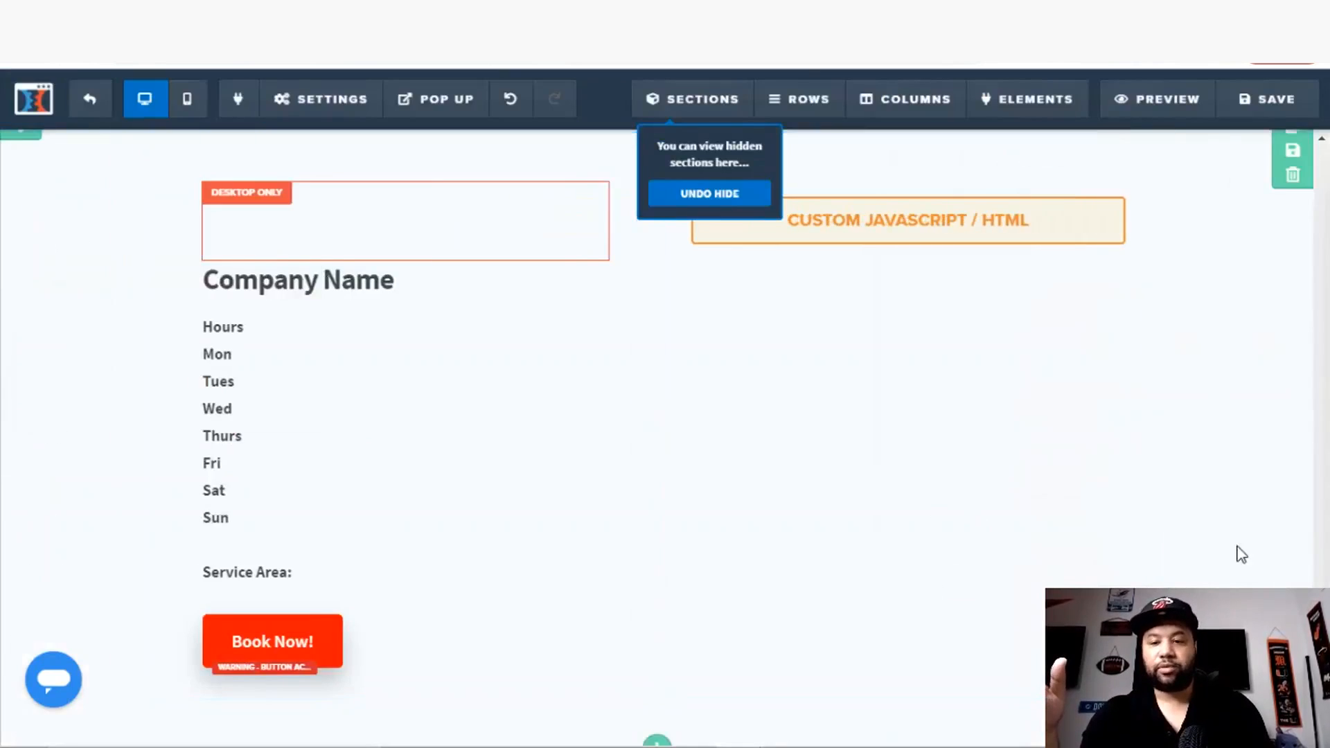
Step: Examine the page's remaining sections, from the TV installation service heading down to the company hours and service area
scroll(1241, 554, up, 10)
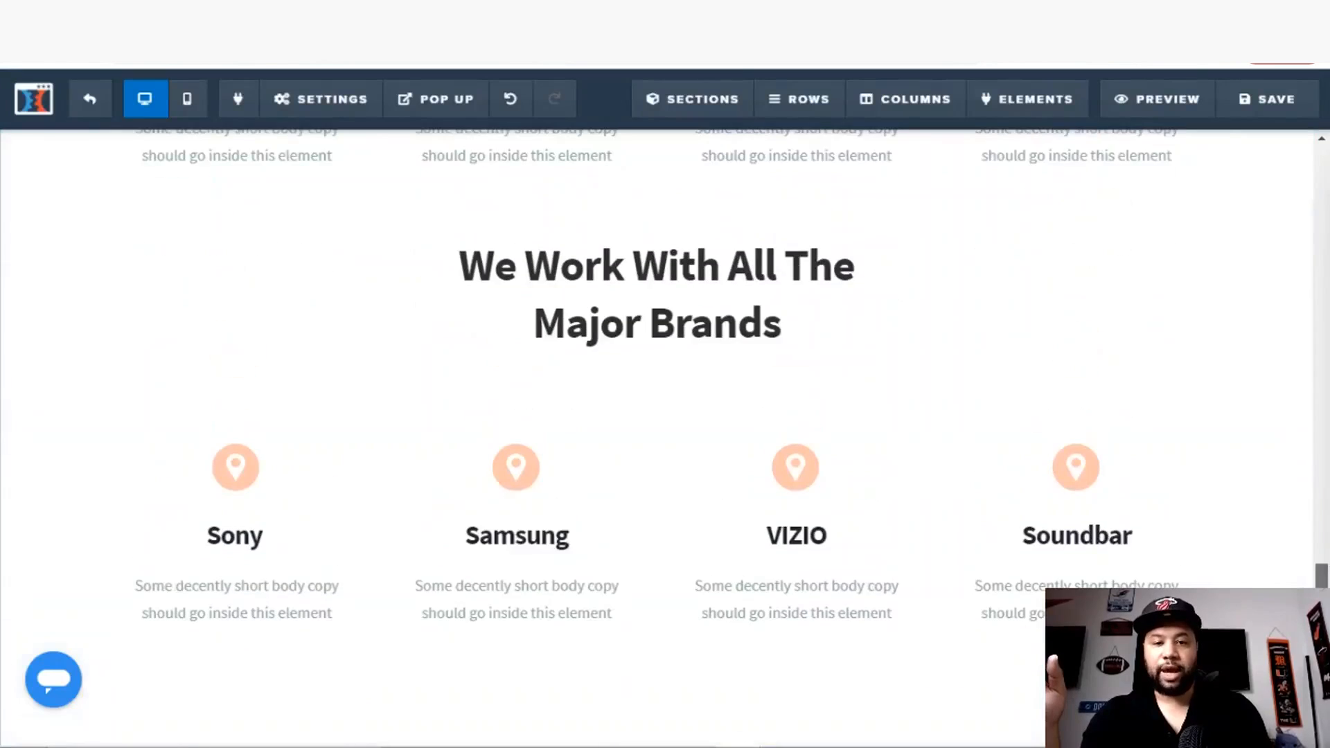
scroll(1031, 494, up, 1)
scroll(1031, 494, down, 9)
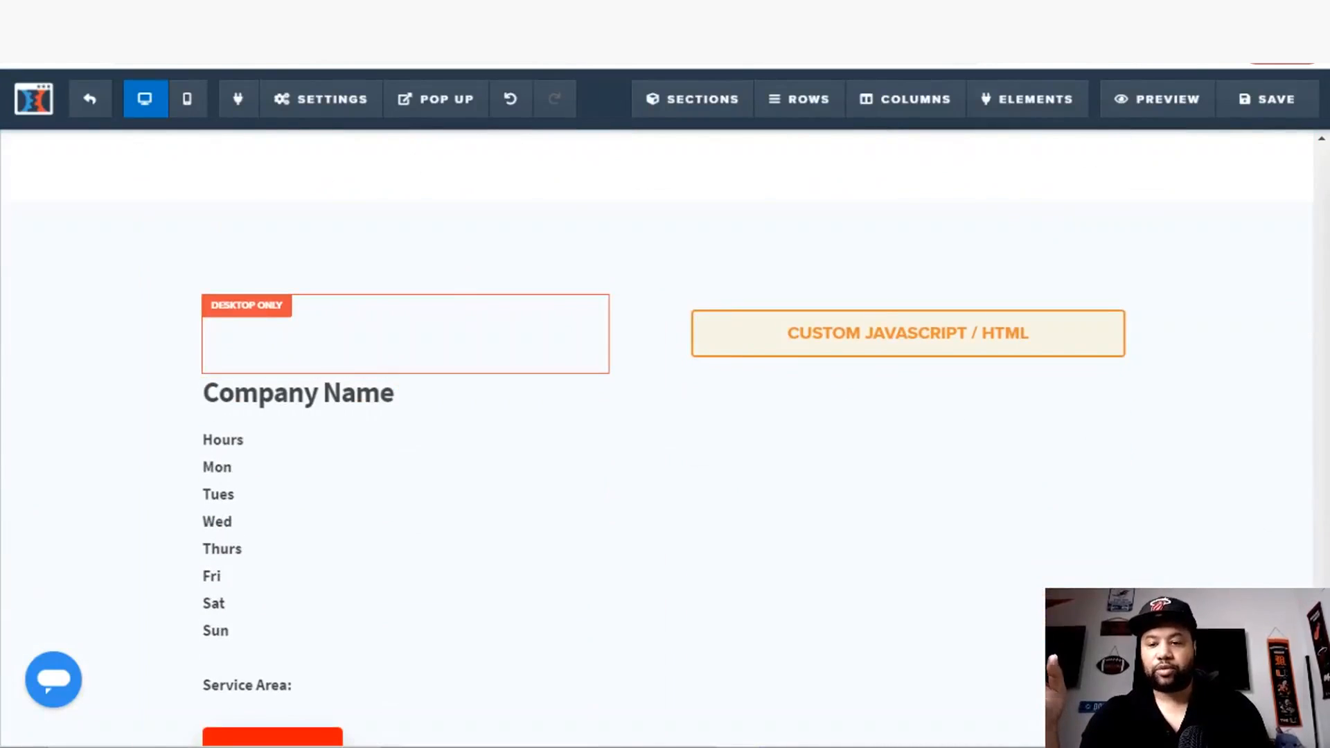
scroll(748, 520, up, 2)
scroll(1265, 545, up, 15)
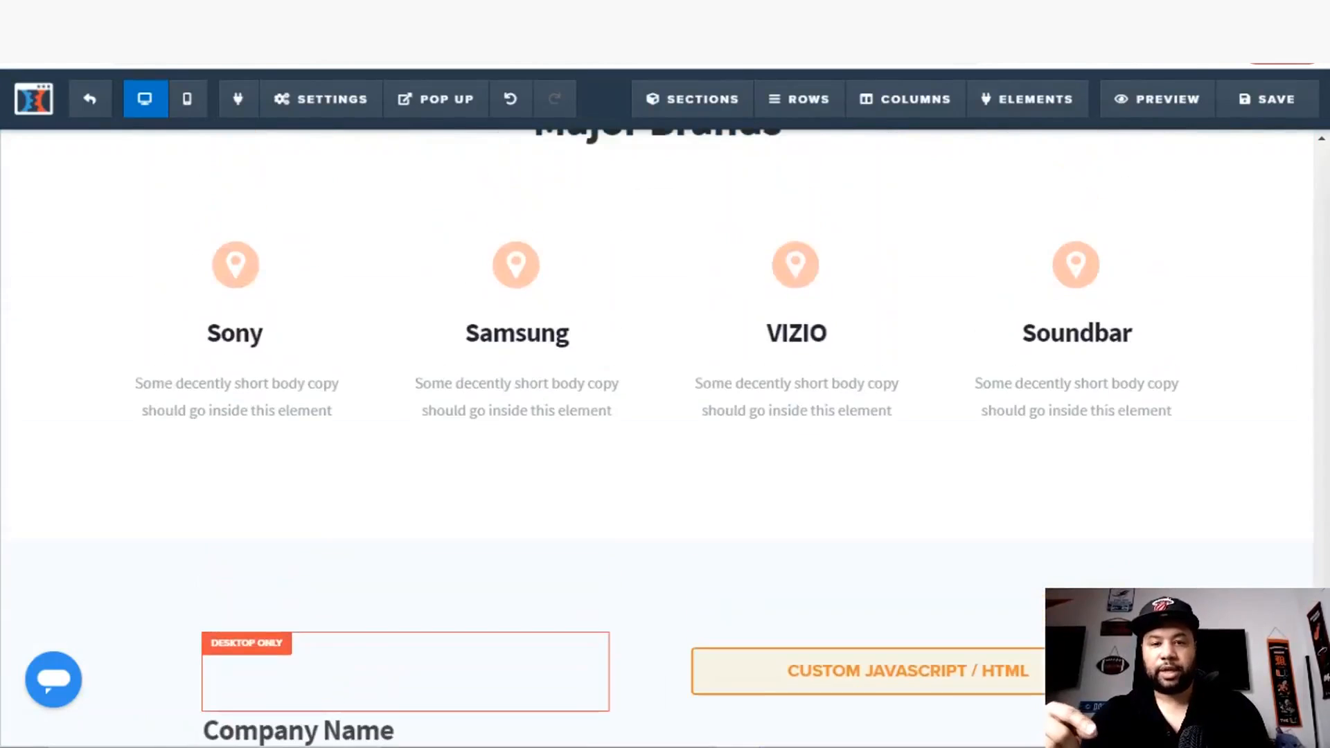
scroll(1249, 500, up, 15)
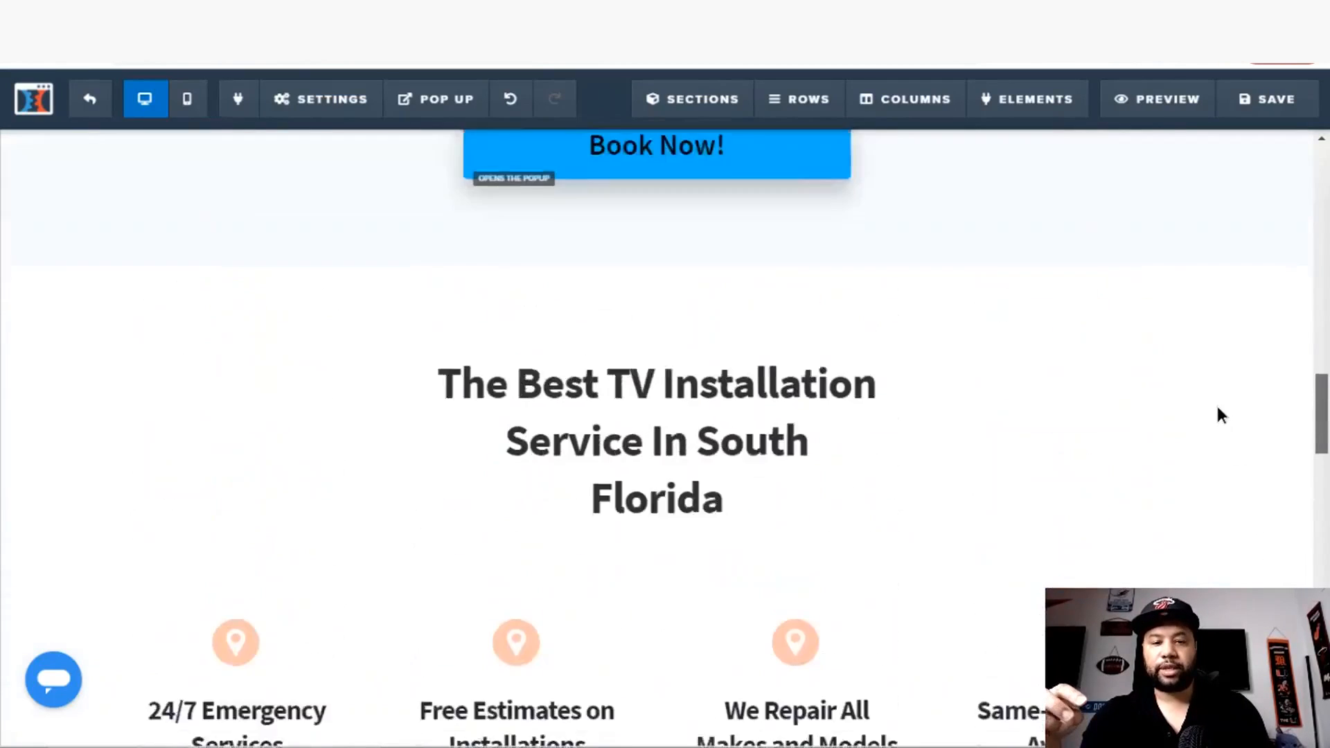
scroll(1199, 249, down, 20)
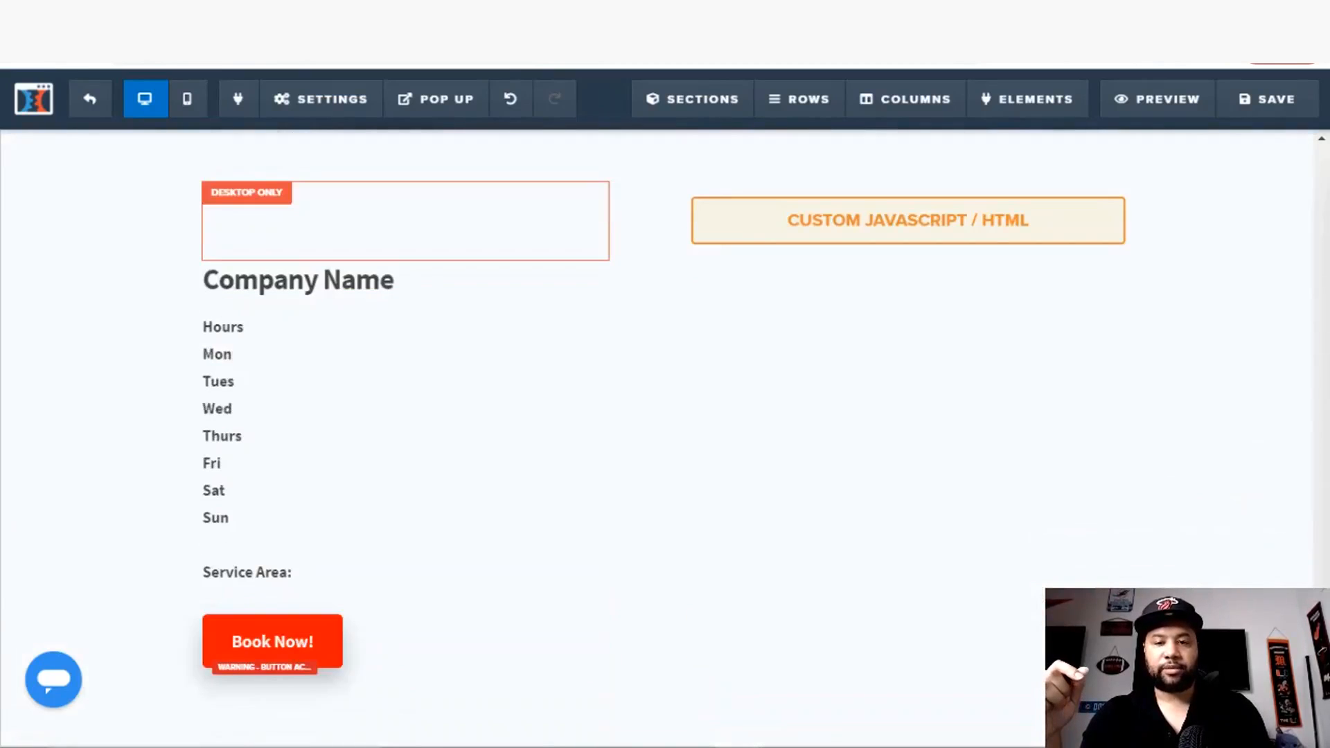
scroll(730, 455, up, 5)
scroll(730, 455, down, 1)
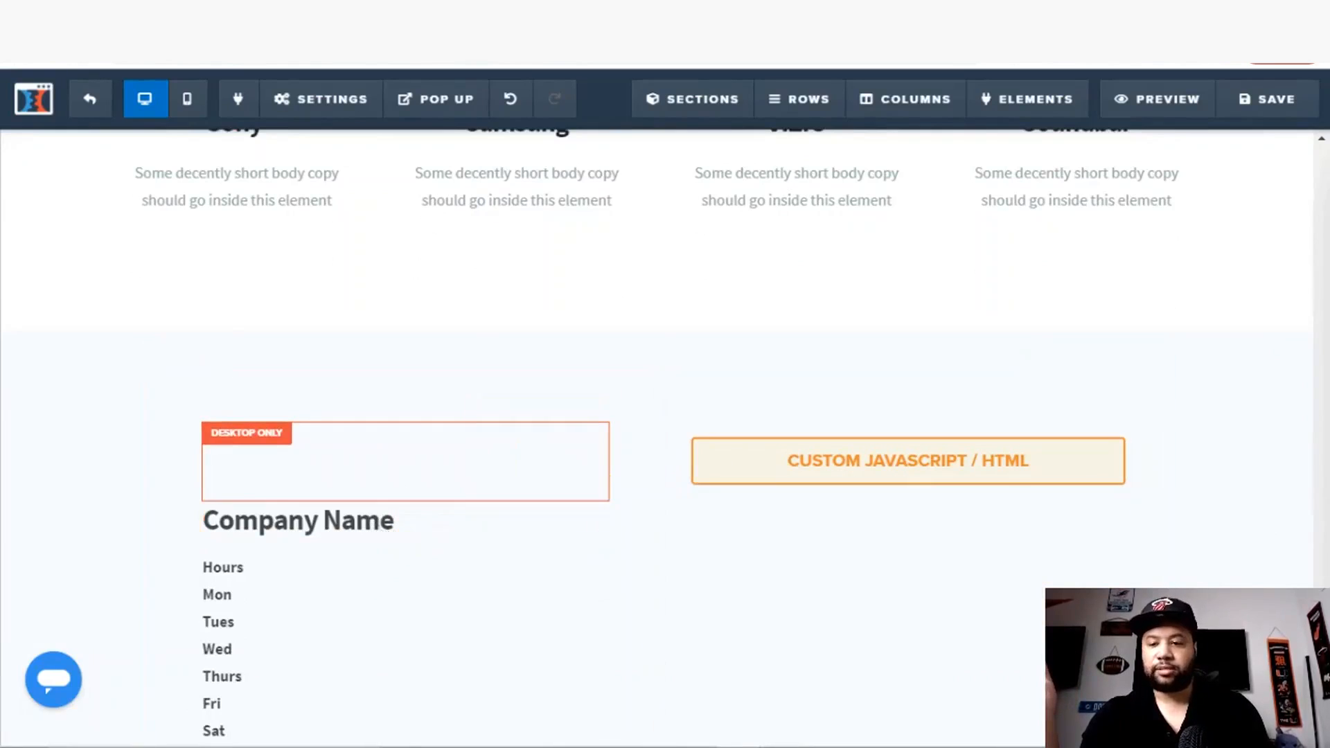
scroll(828, 302, down, 1)
Step: Add a one-column row above the company hours row and move the "Company Name" heading into it
mouse_move(802, 104)
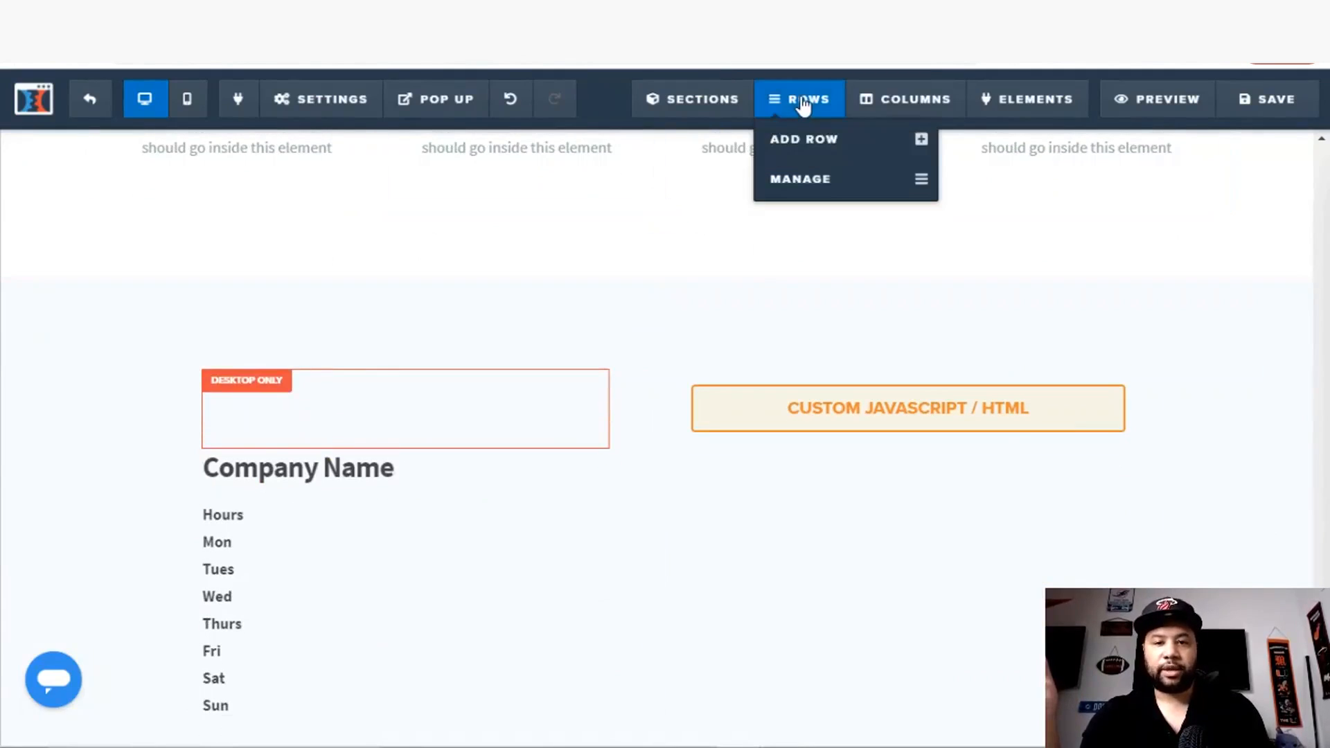
click(819, 143)
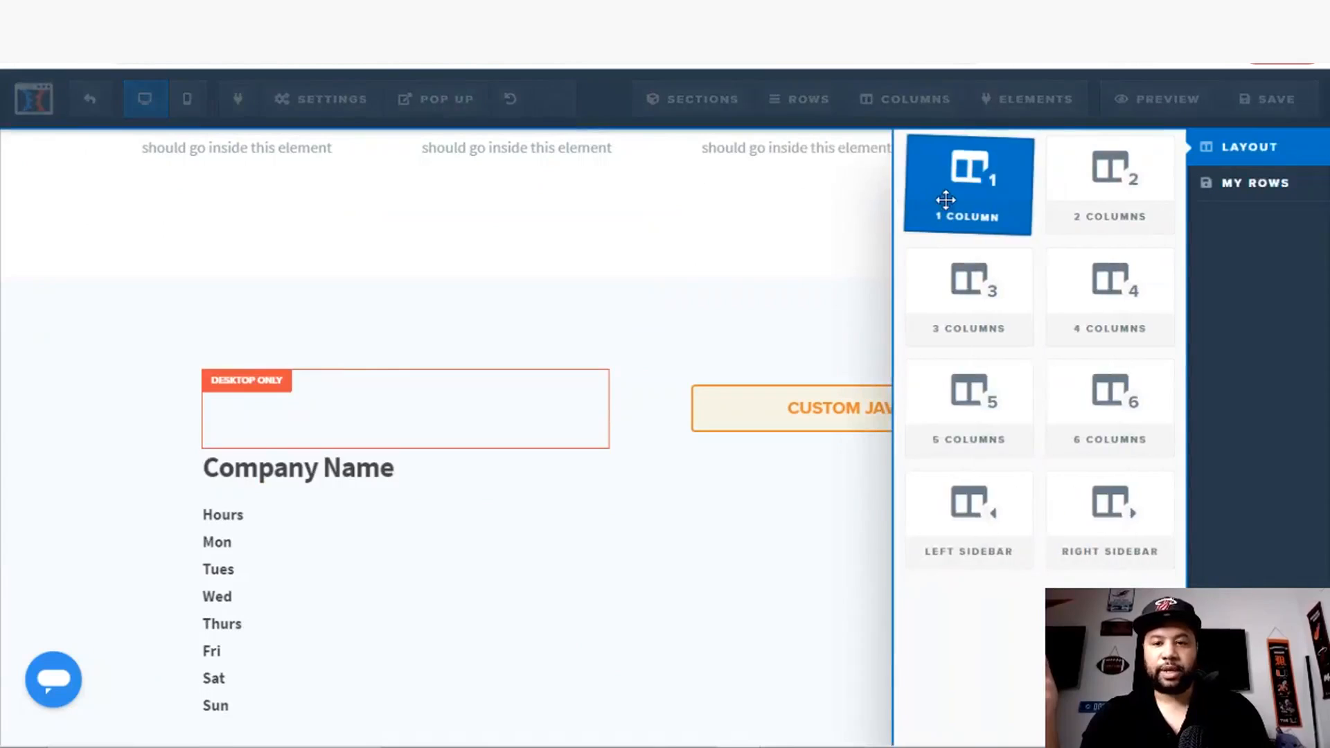
drag(722, 279, 684, 427)
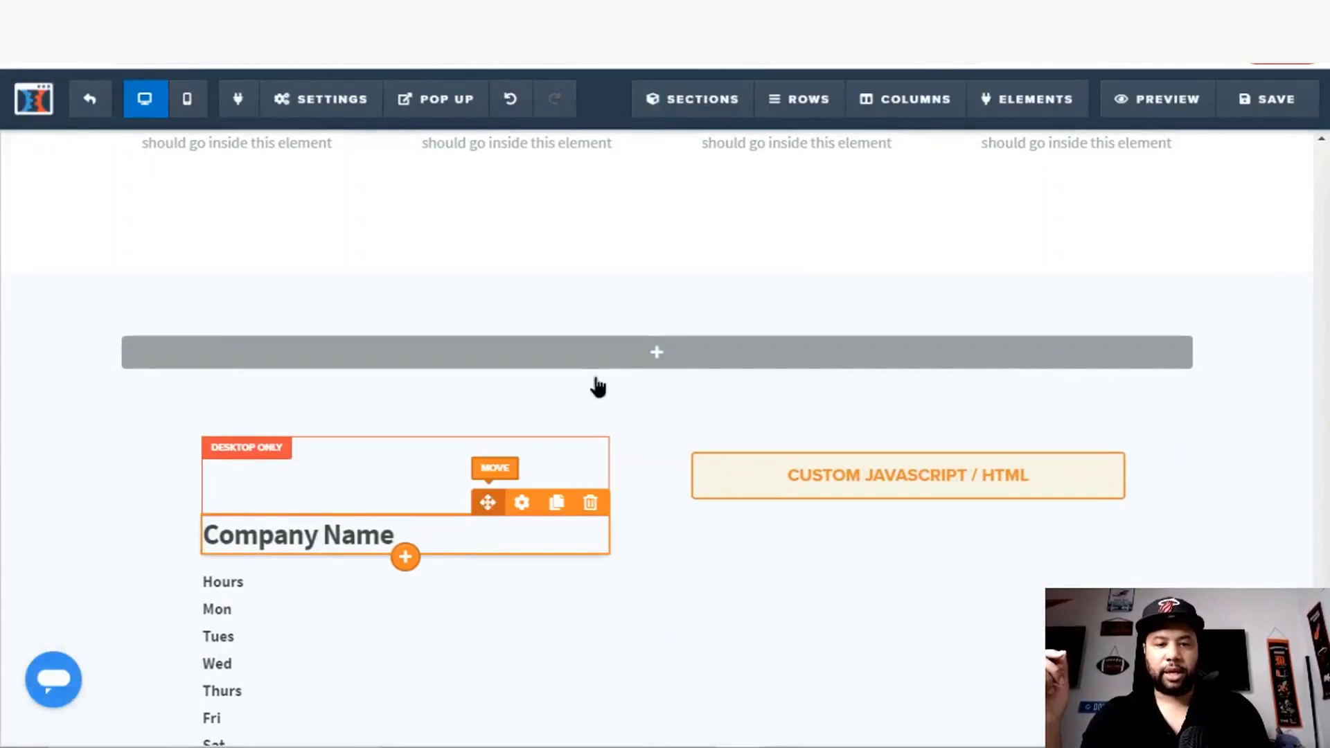
drag(599, 386, 657, 376)
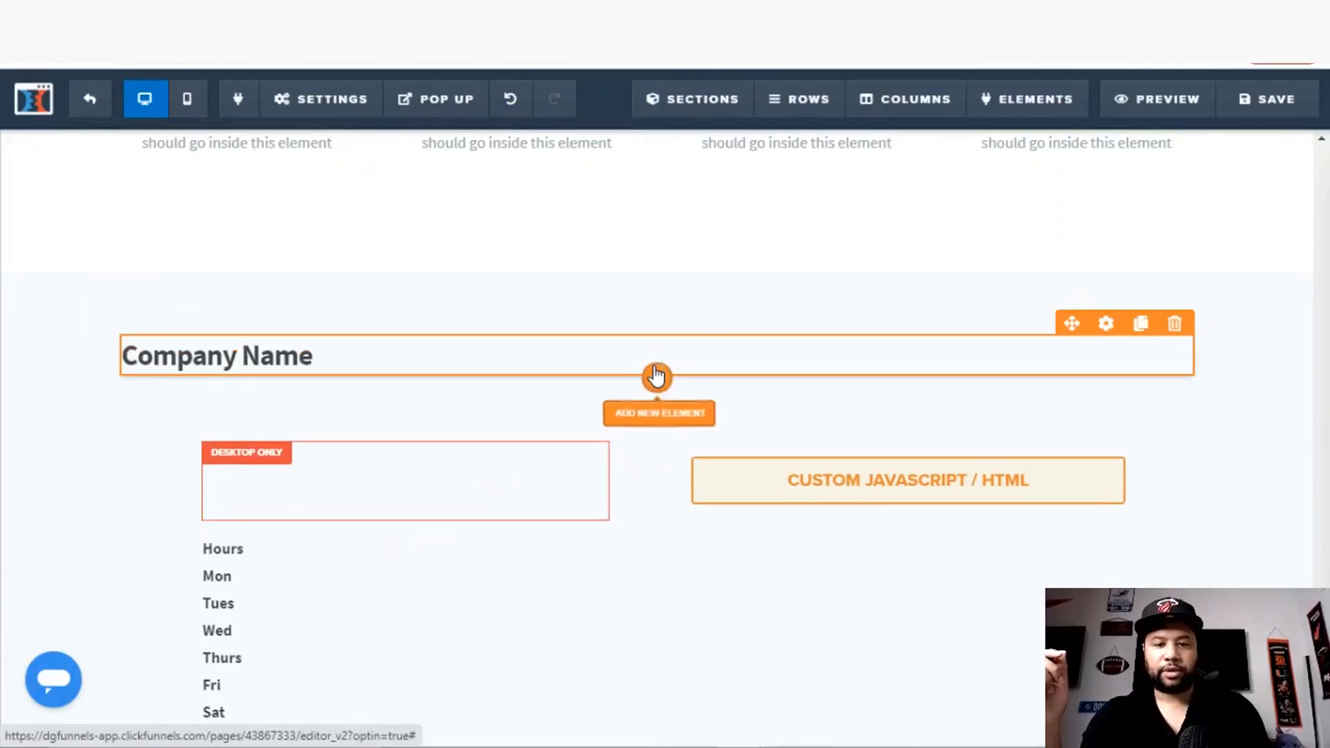
Step: Replace the "Company Name" heading's text with "Proudly Serving All Of South Florida" and centre it
click(631, 353)
text(P)
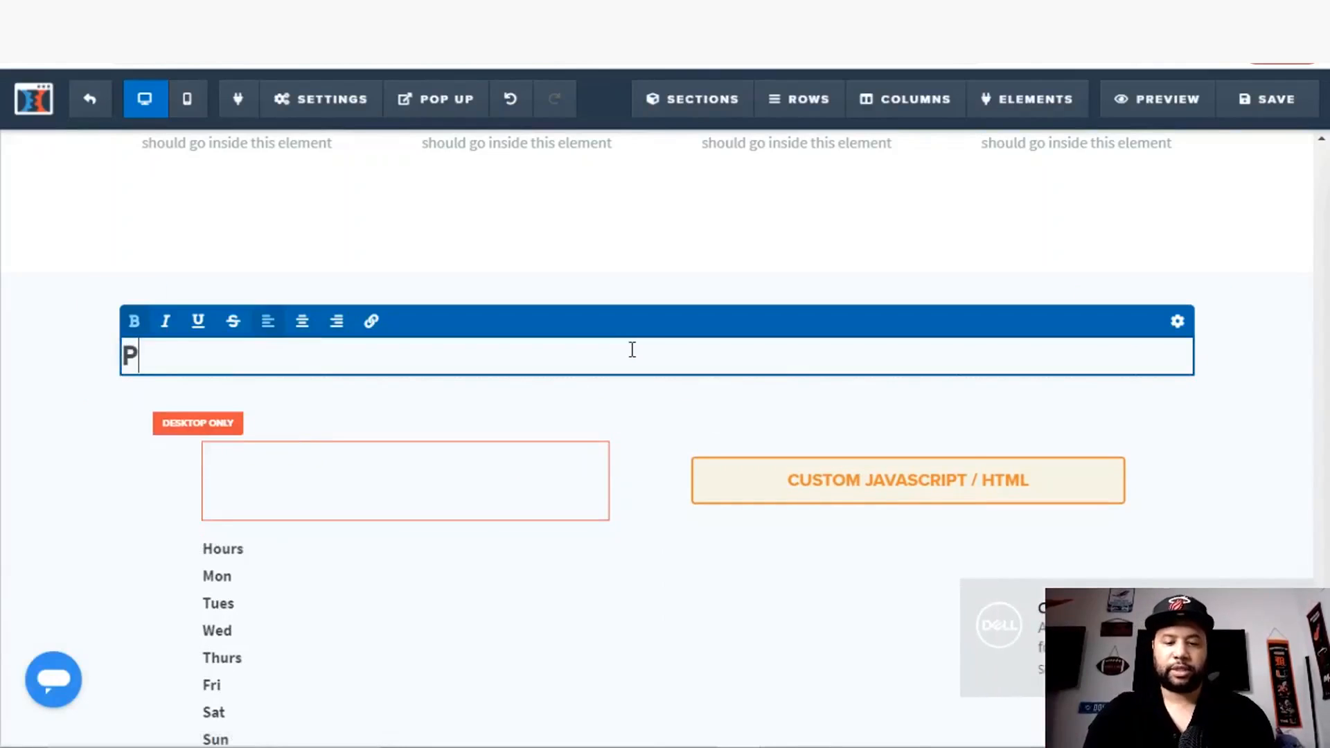
text(rodu)
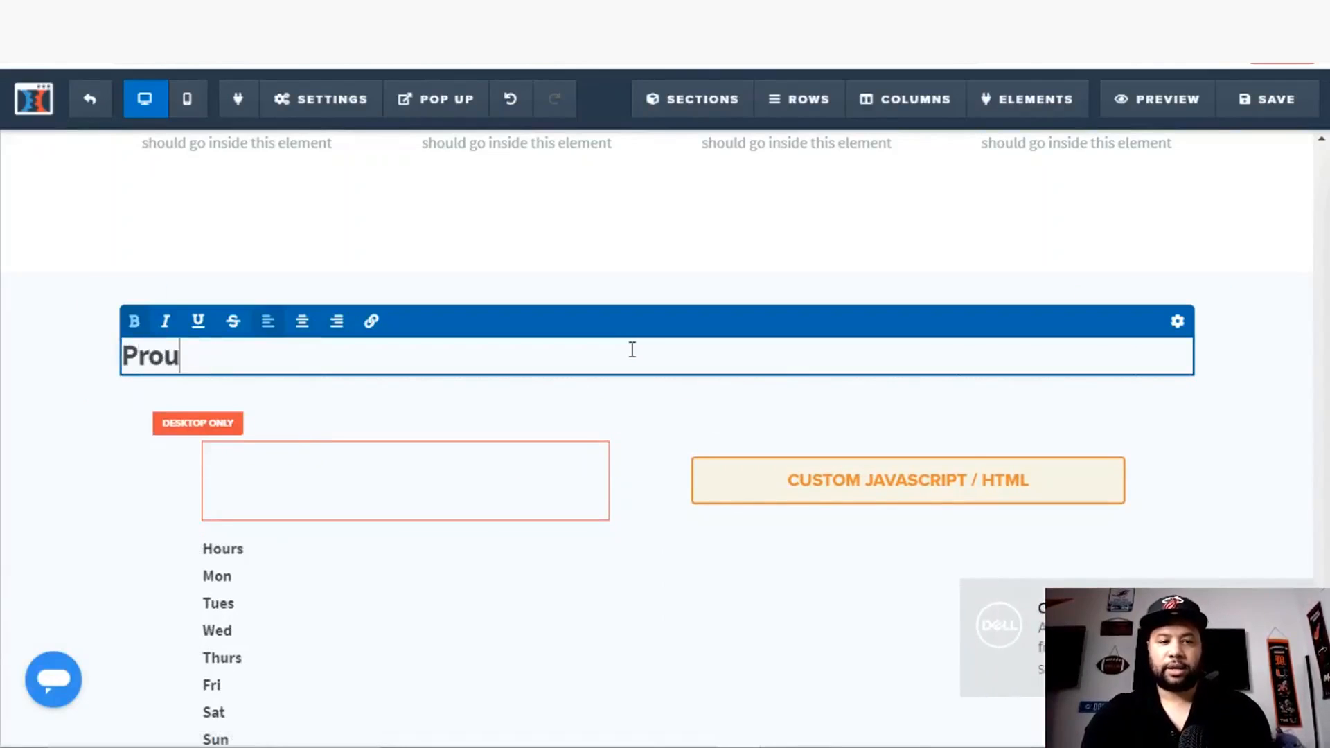
click(1308, 598)
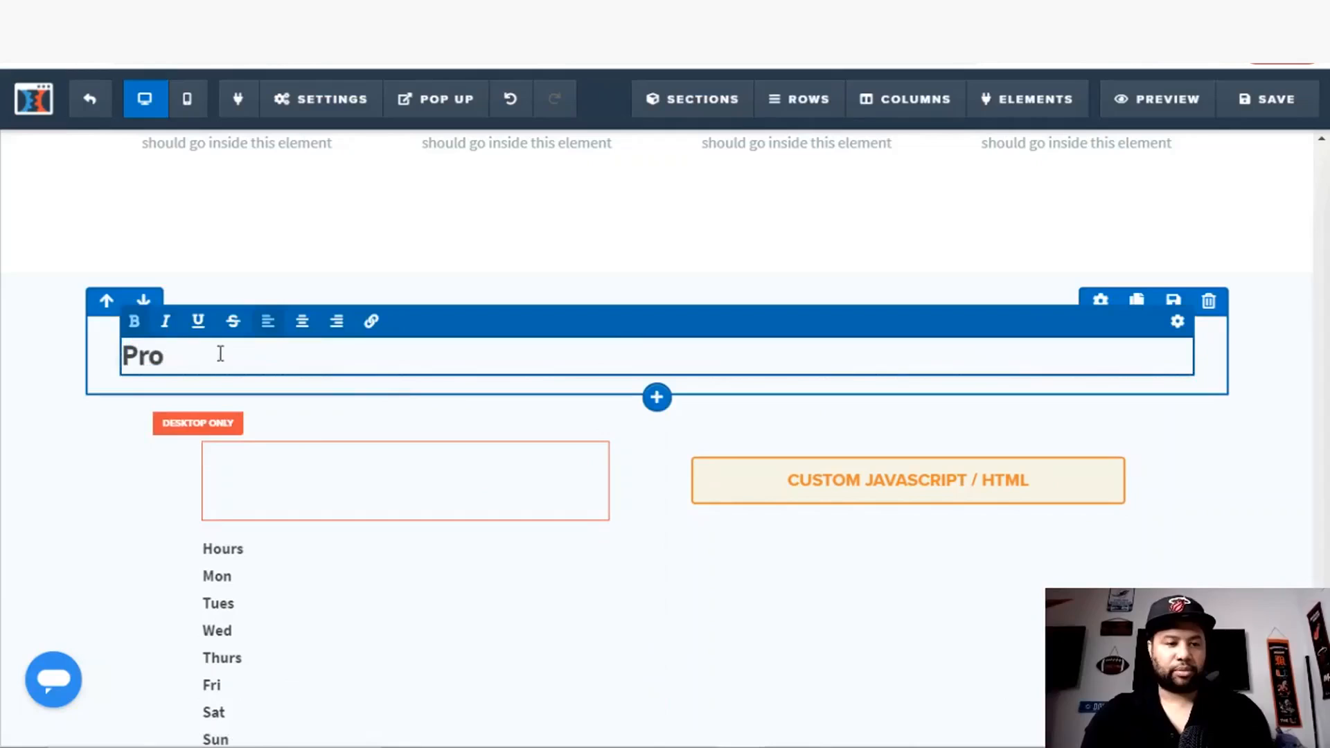
text(undly)
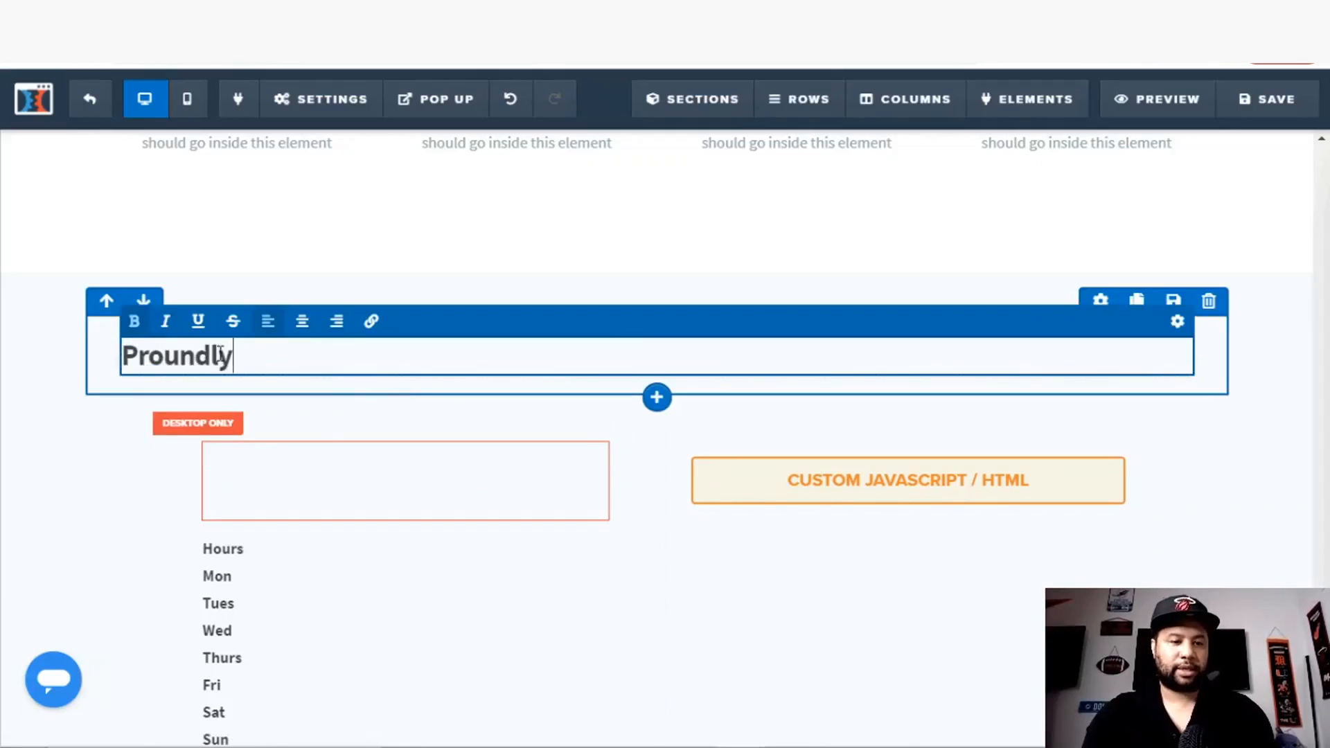
key(BackSpace)
key(BackSpace)
key(BackSpace)
key(BackSpace)
text(dly S)
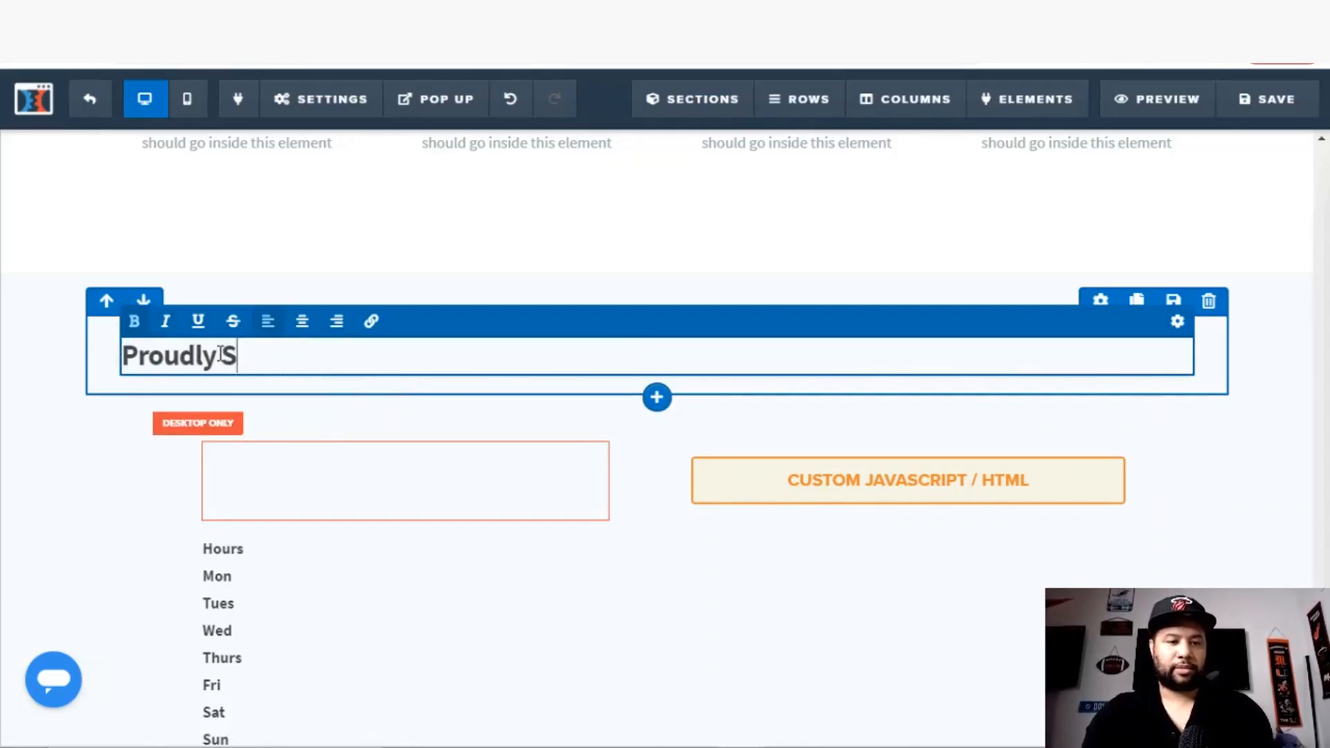
text(erving Al)
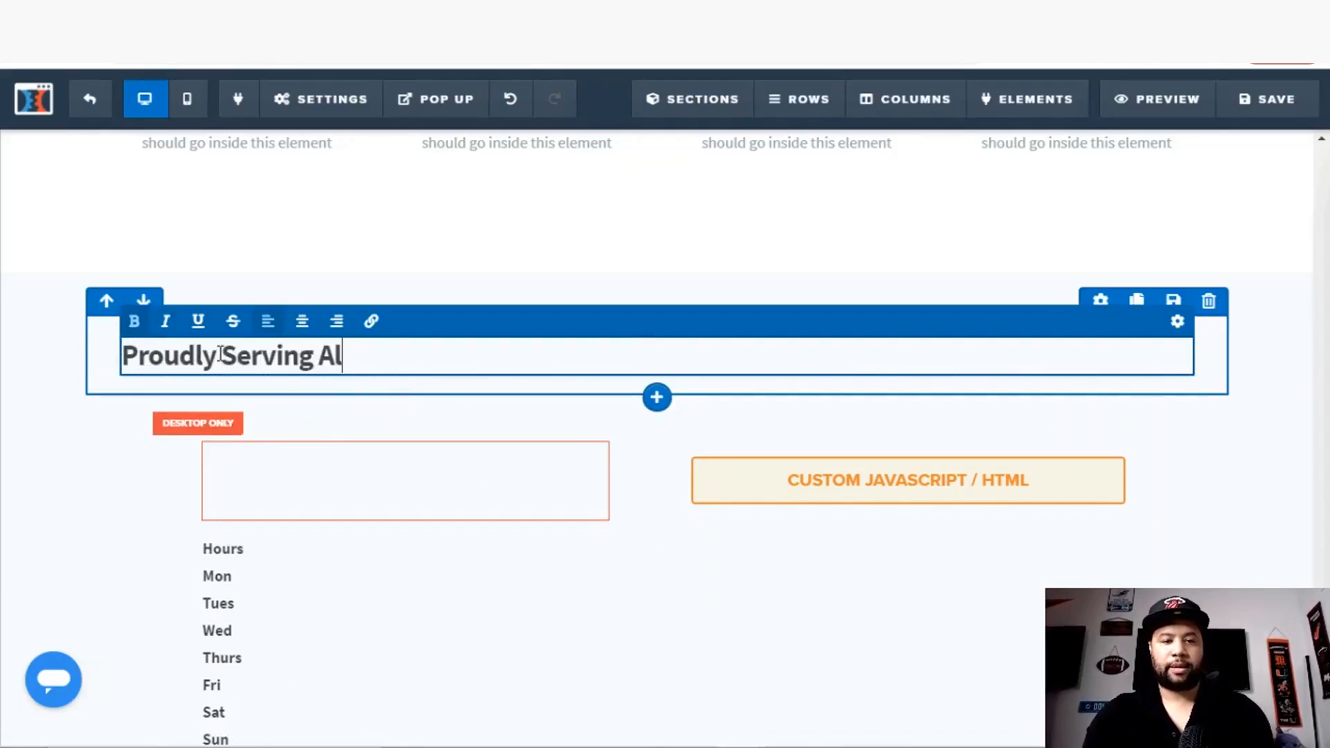
text(l Of Sou)
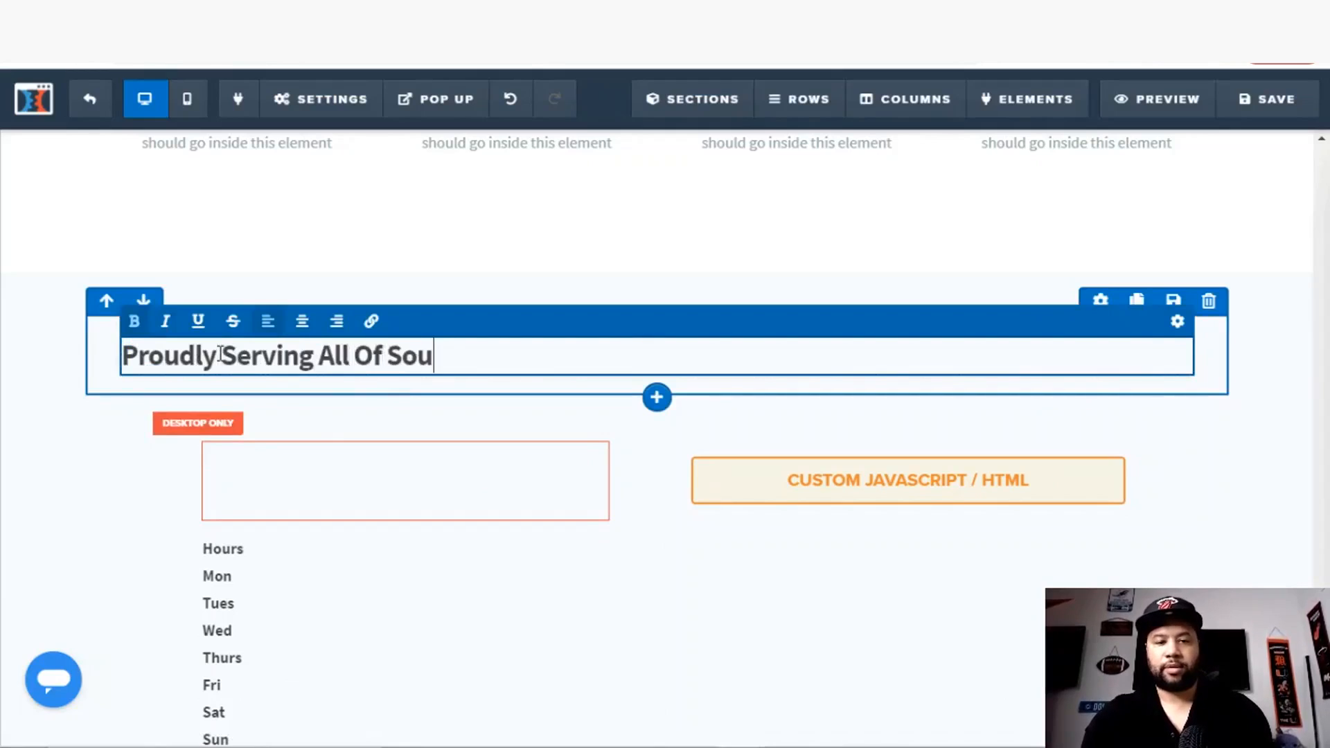
text(th Florida)
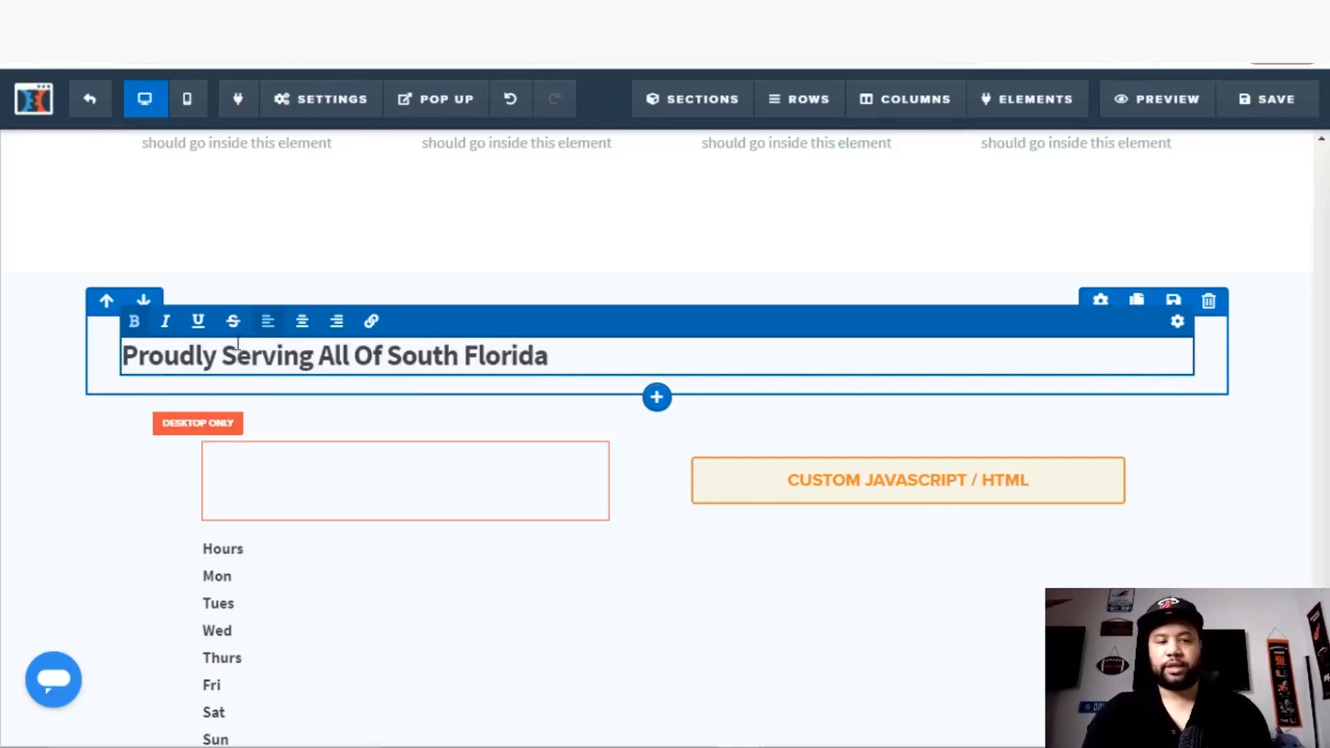
click(302, 322)
Step: Move the Custom JavaScript / HTML element into the one-column row below the "Proudly Serving All Of South Florida" heading
click(1004, 471)
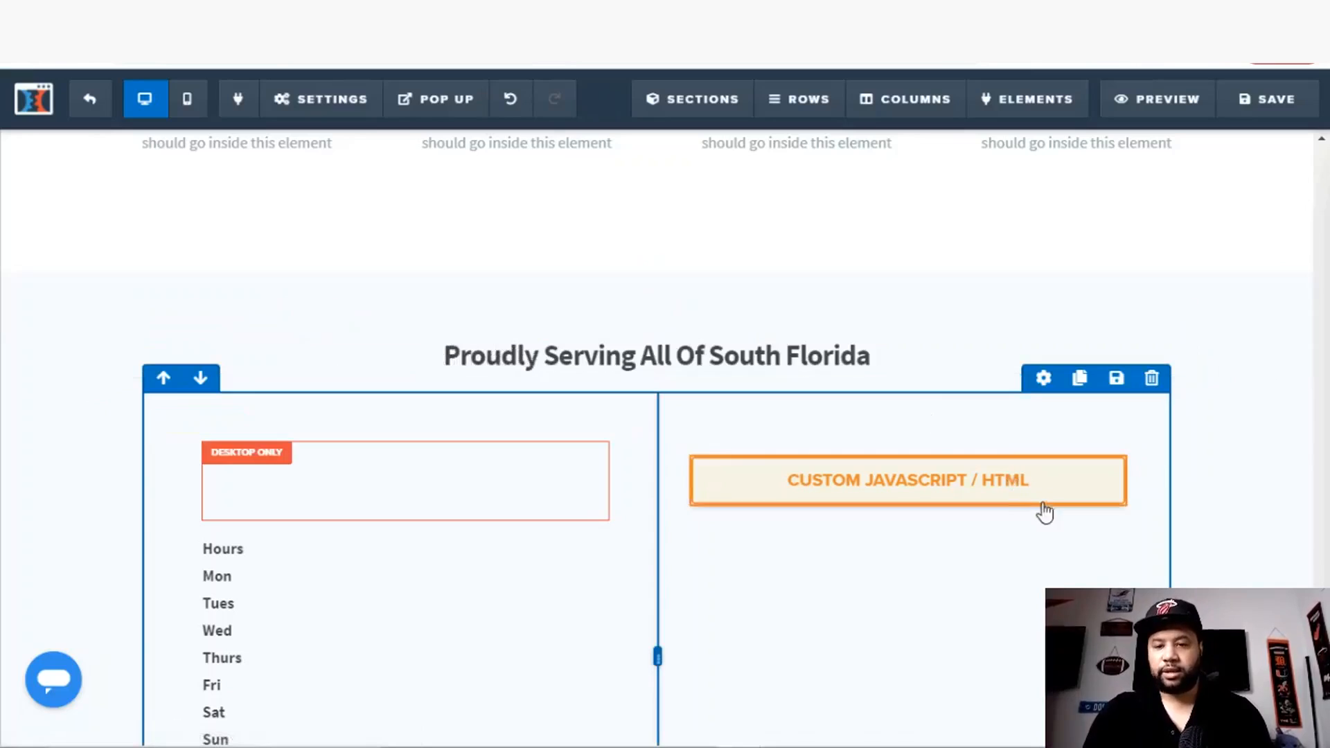
drag(797, 416, 726, 389)
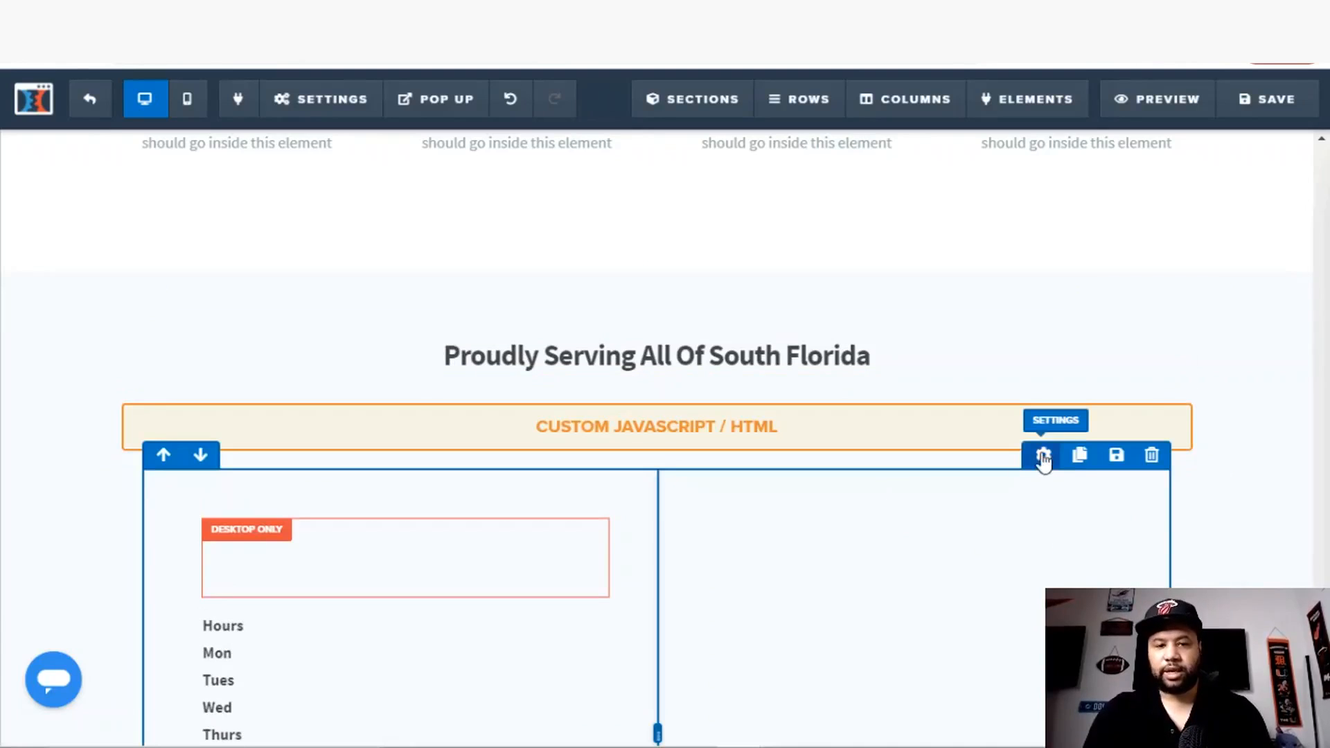
click(1044, 456)
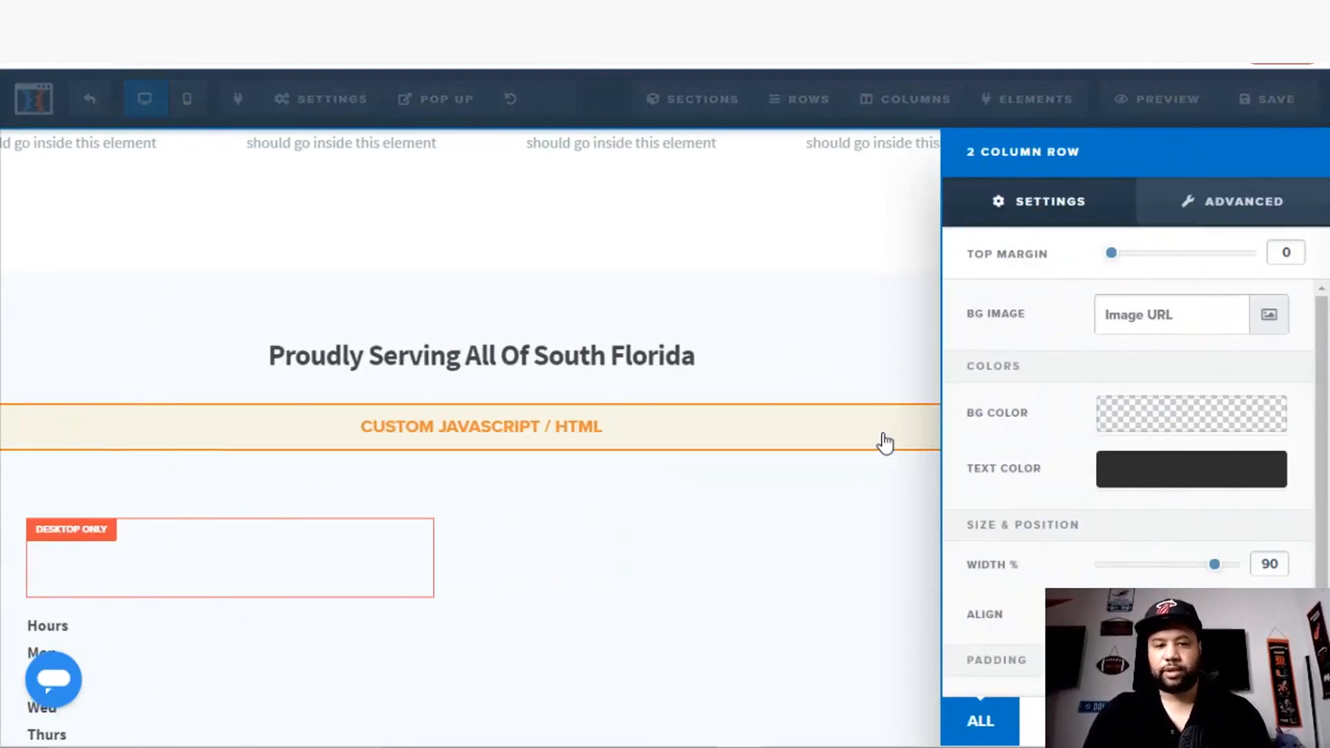
click(921, 494)
Step: Move the "Book Now!" button below the Custom JavaScript / HTML element and delete the two-column row containing the company hours
scroll(199, 597, down, 4)
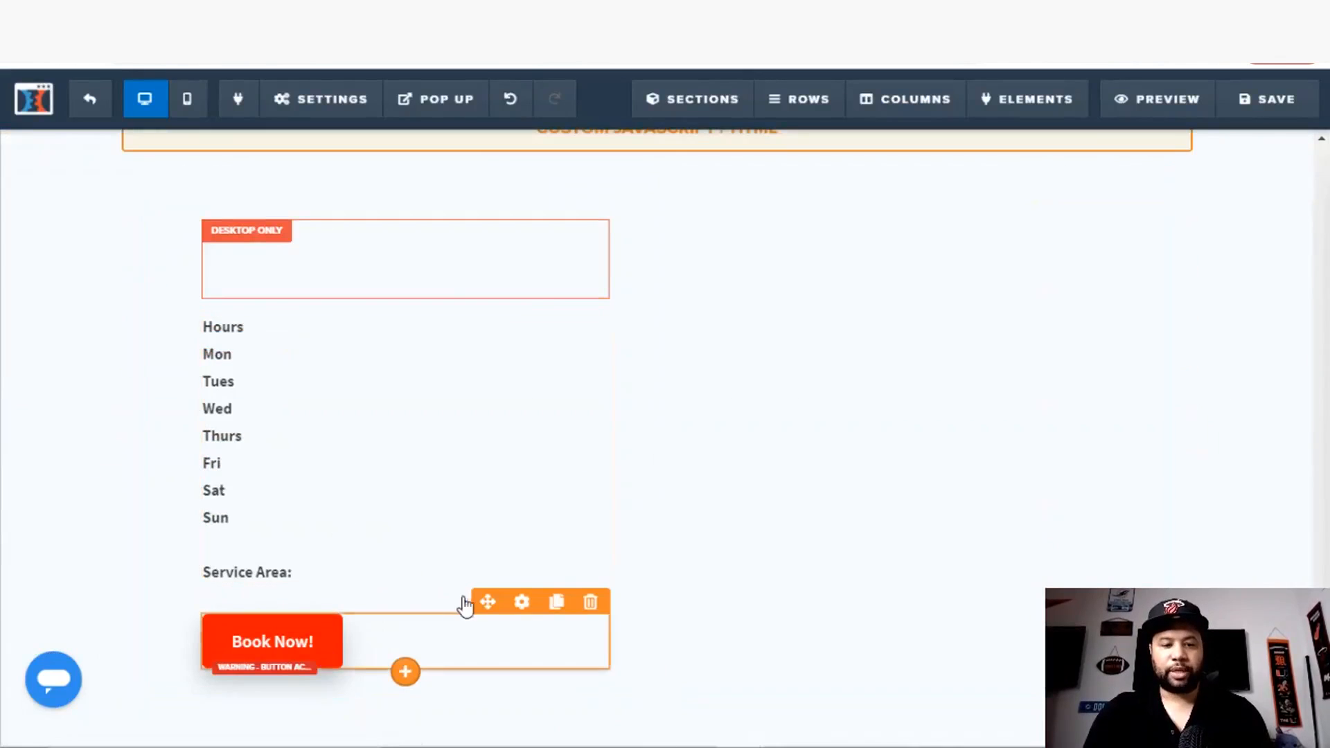
drag(488, 602, 740, 436)
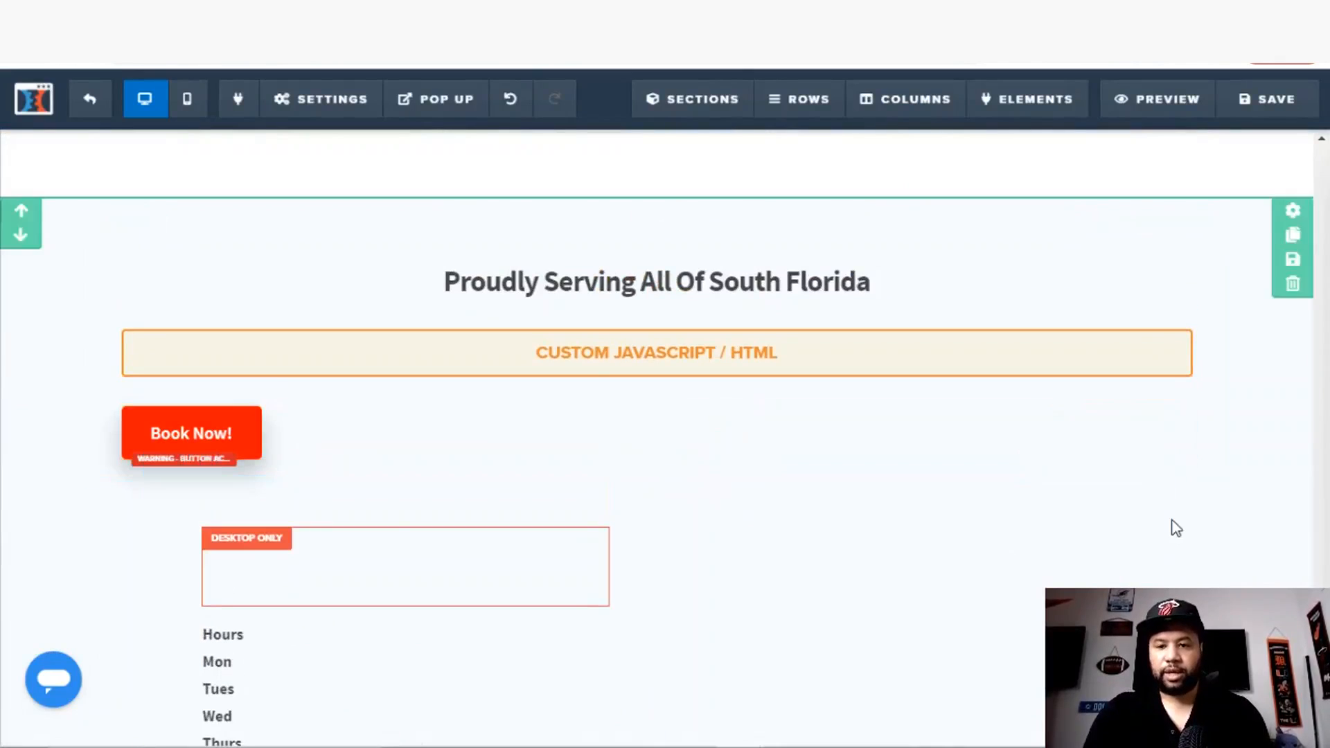
click(1151, 466)
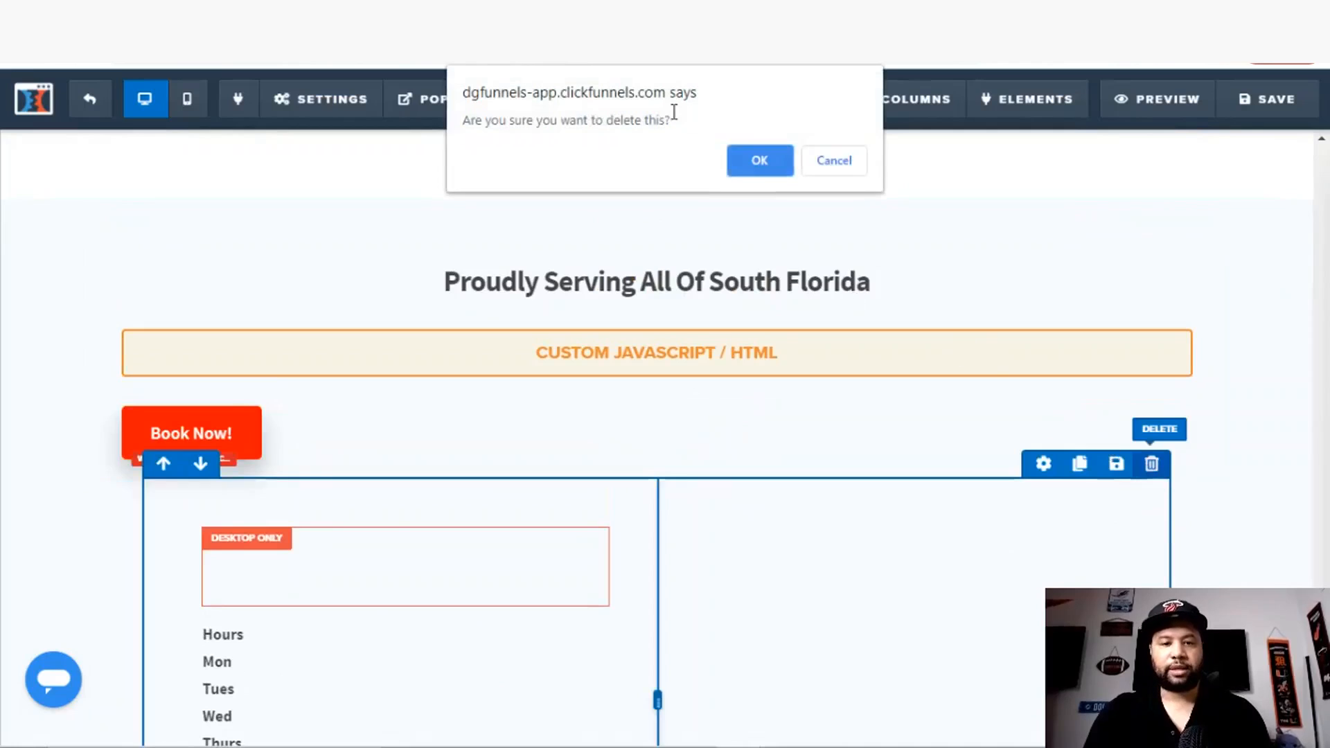
click(757, 160)
Step: Centre-align the "Book Now!" button below the Custom JavaScript / HTML element
scroll(740, 475, up, 3)
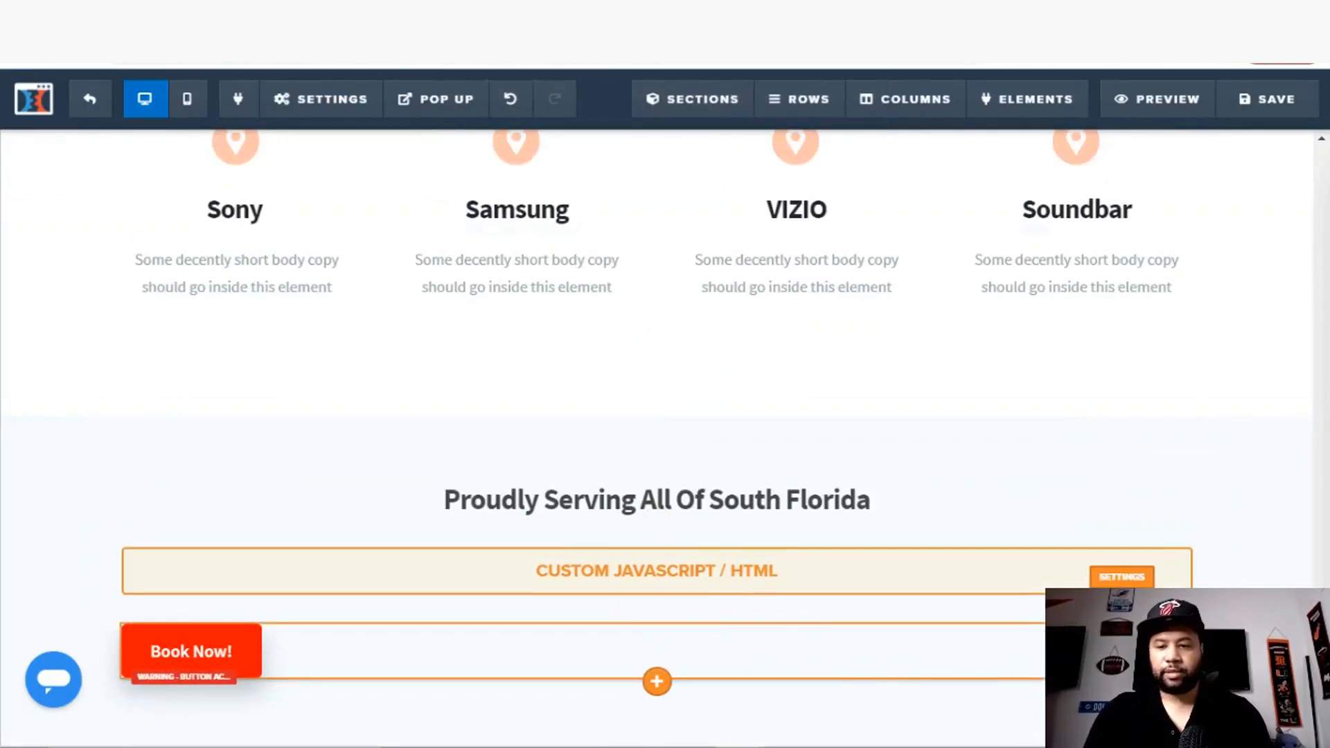
click(1122, 610)
drag(1322, 478, 1322, 599)
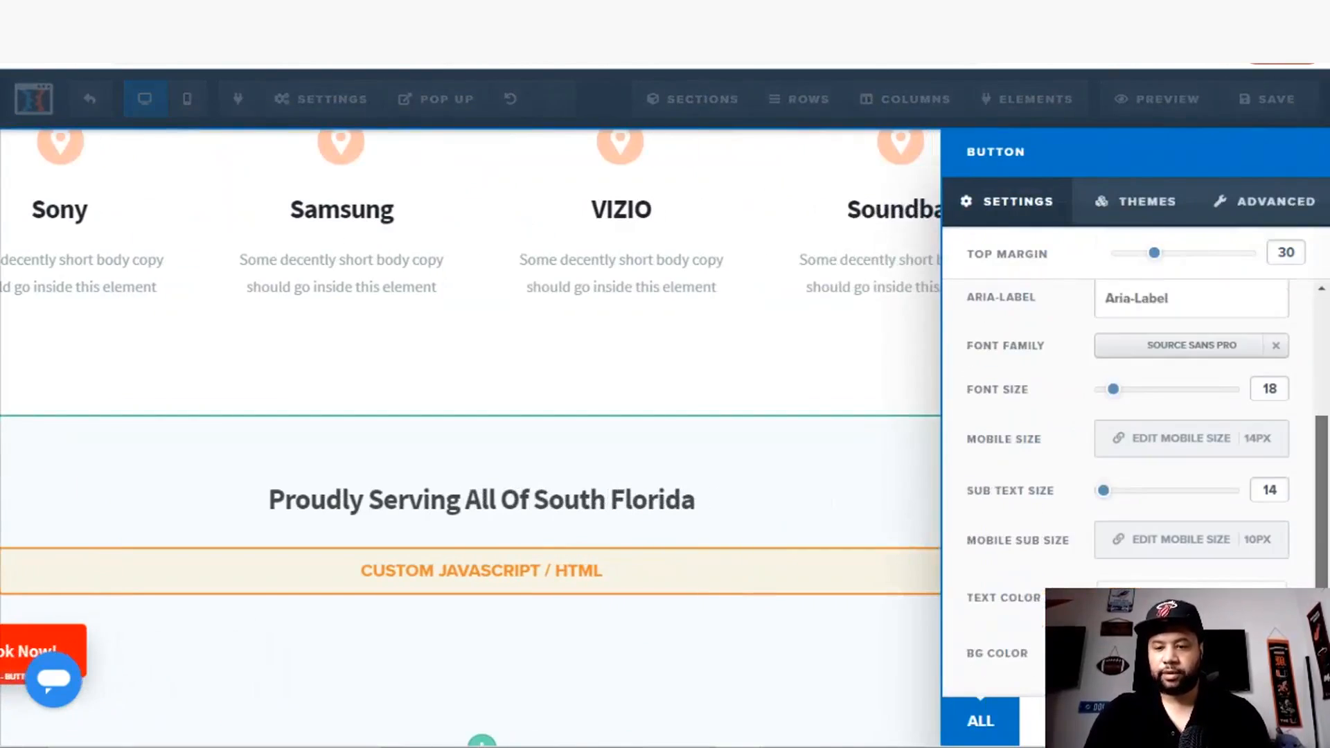
scroll(1256, 297, up, 3)
click(1256, 208)
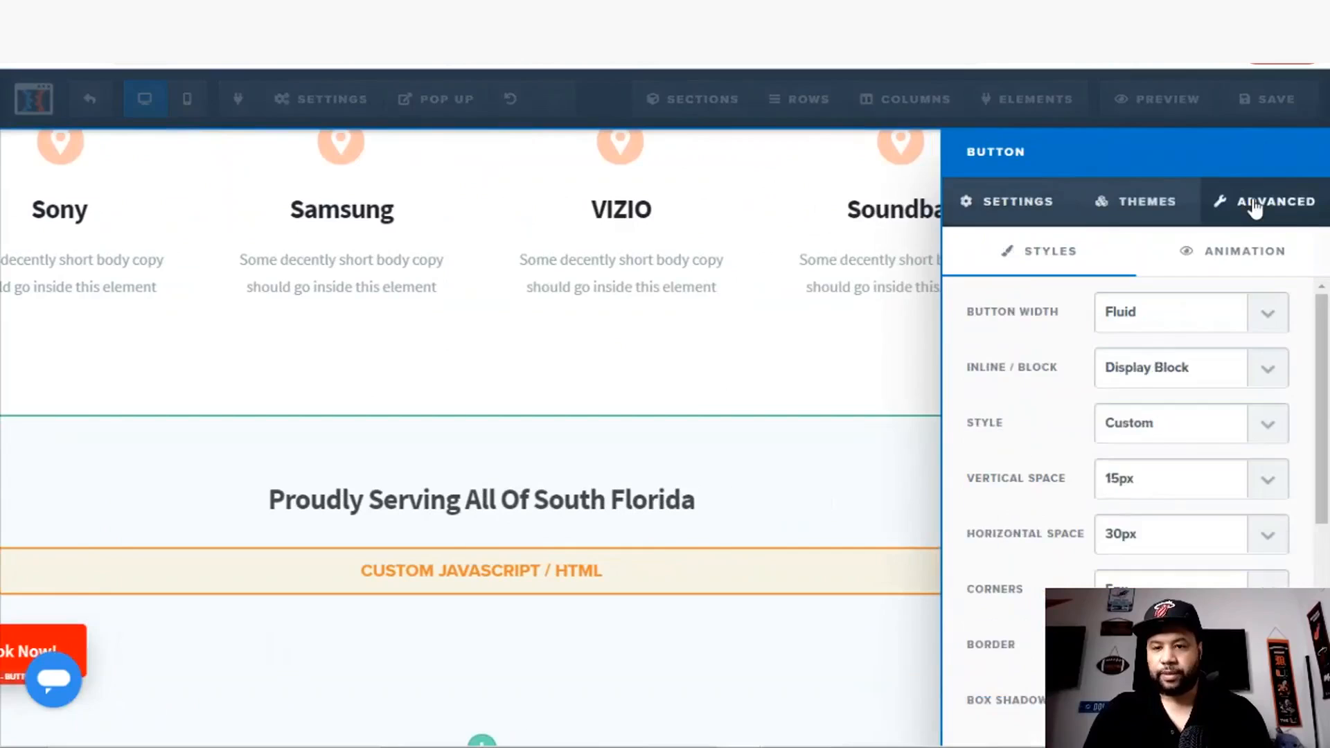
scroll(1192, 415, down, 1)
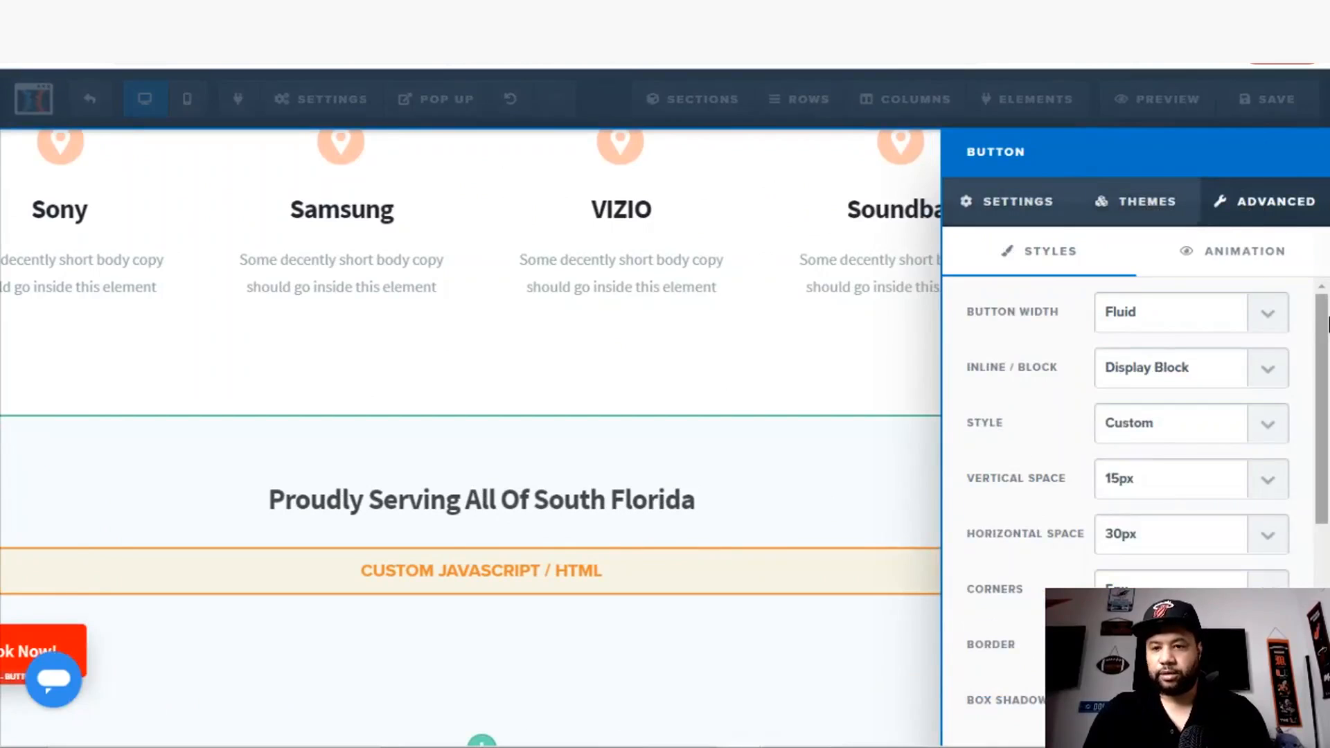
scroll(1191, 443, down, 5)
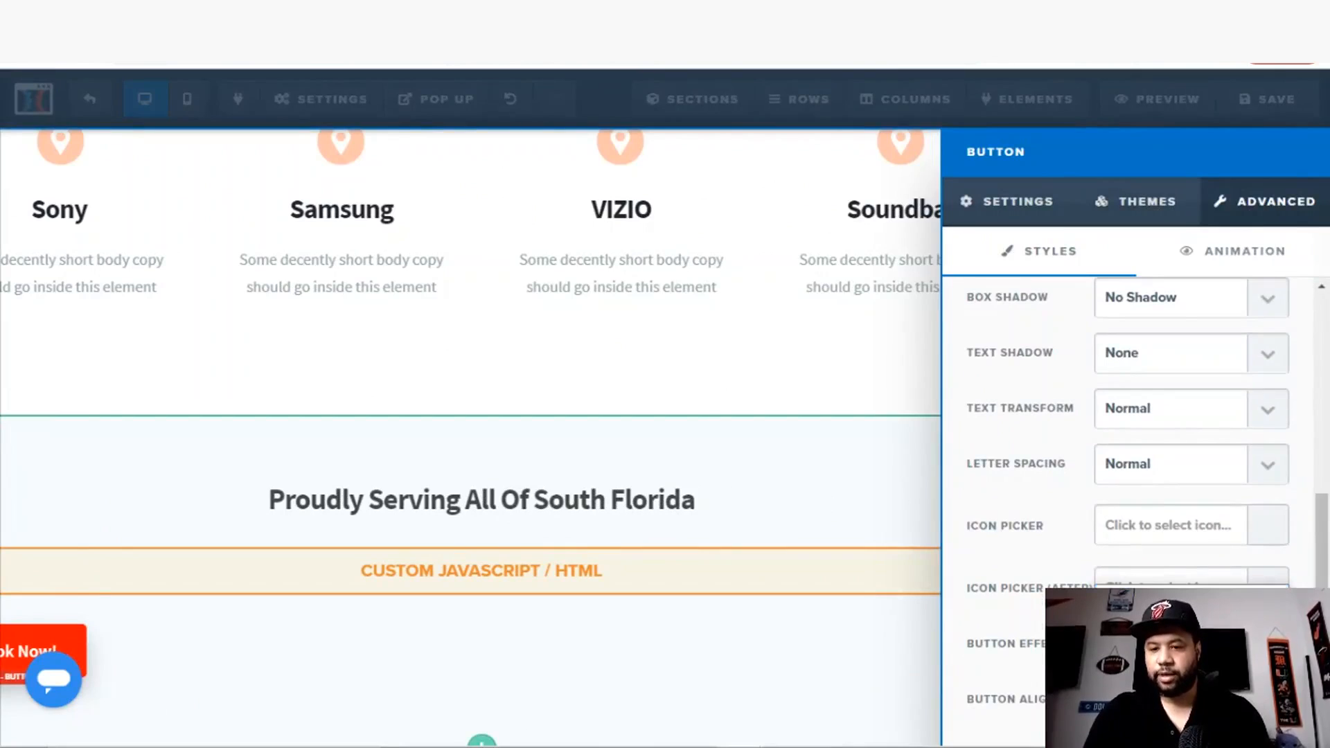
click(1171, 634)
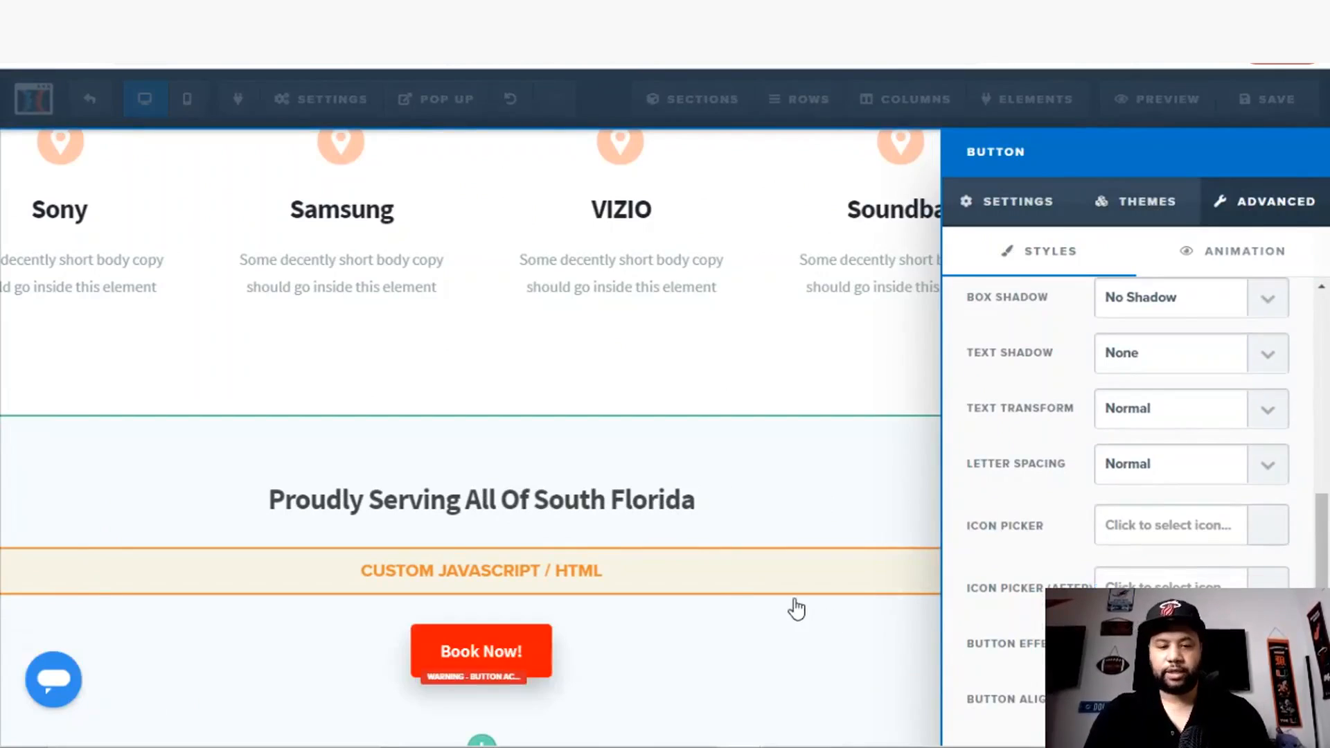
click(751, 619)
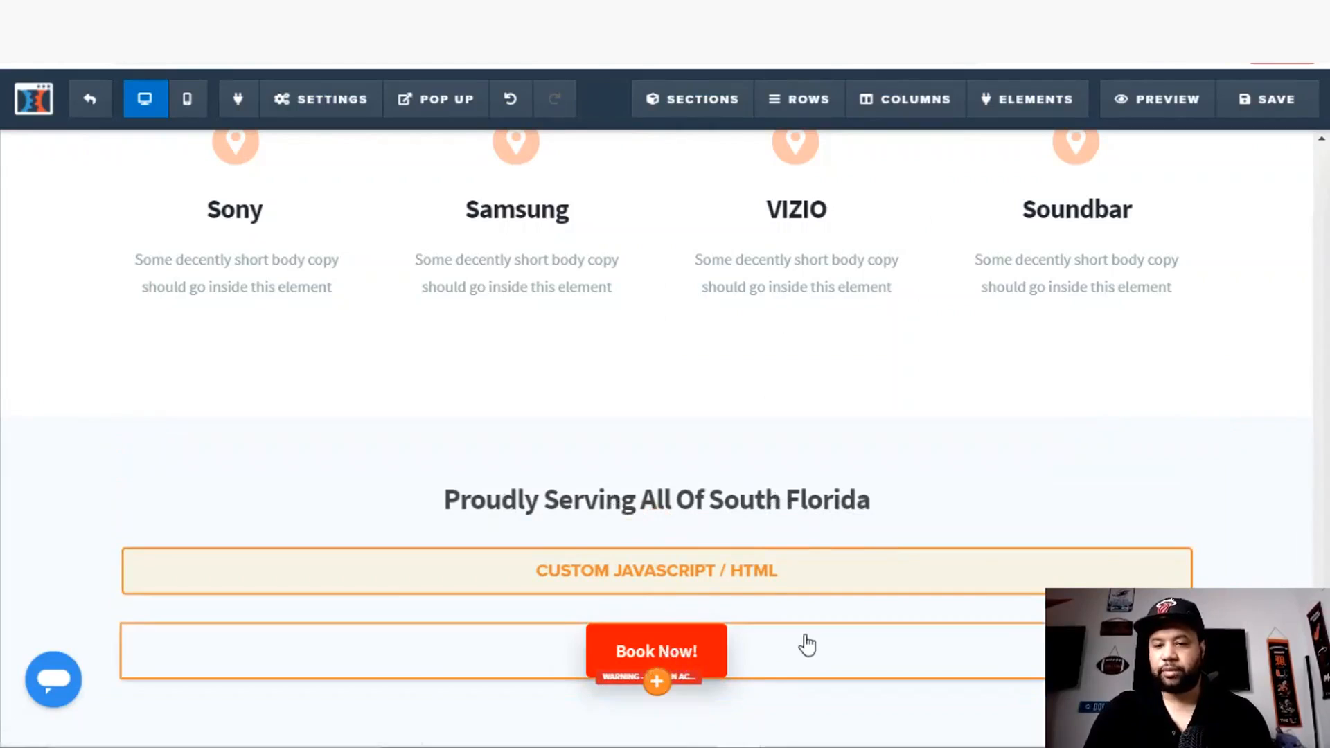
Step: Add a full-width section below the "Proudly Serving All Of South Florida" section and place a one-column row in it
scroll(657, 437, up, 1)
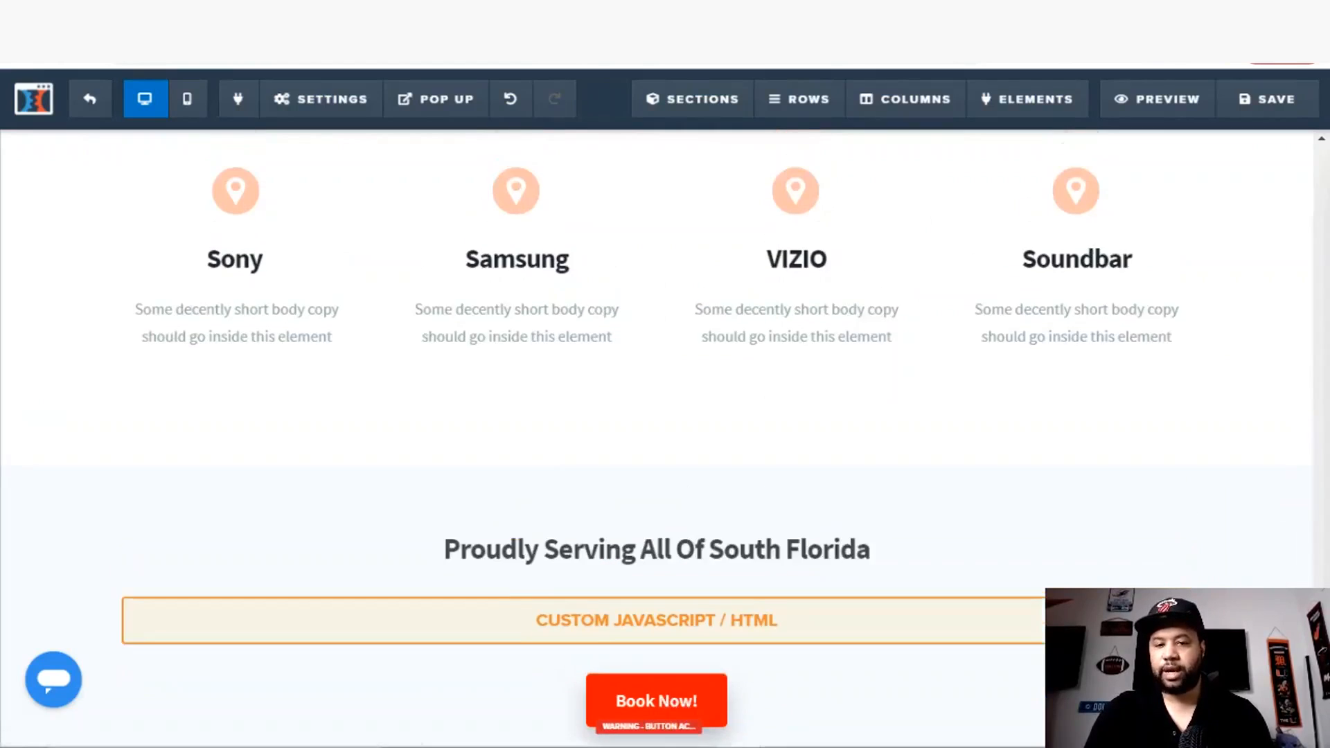
scroll(657, 438, down, 1)
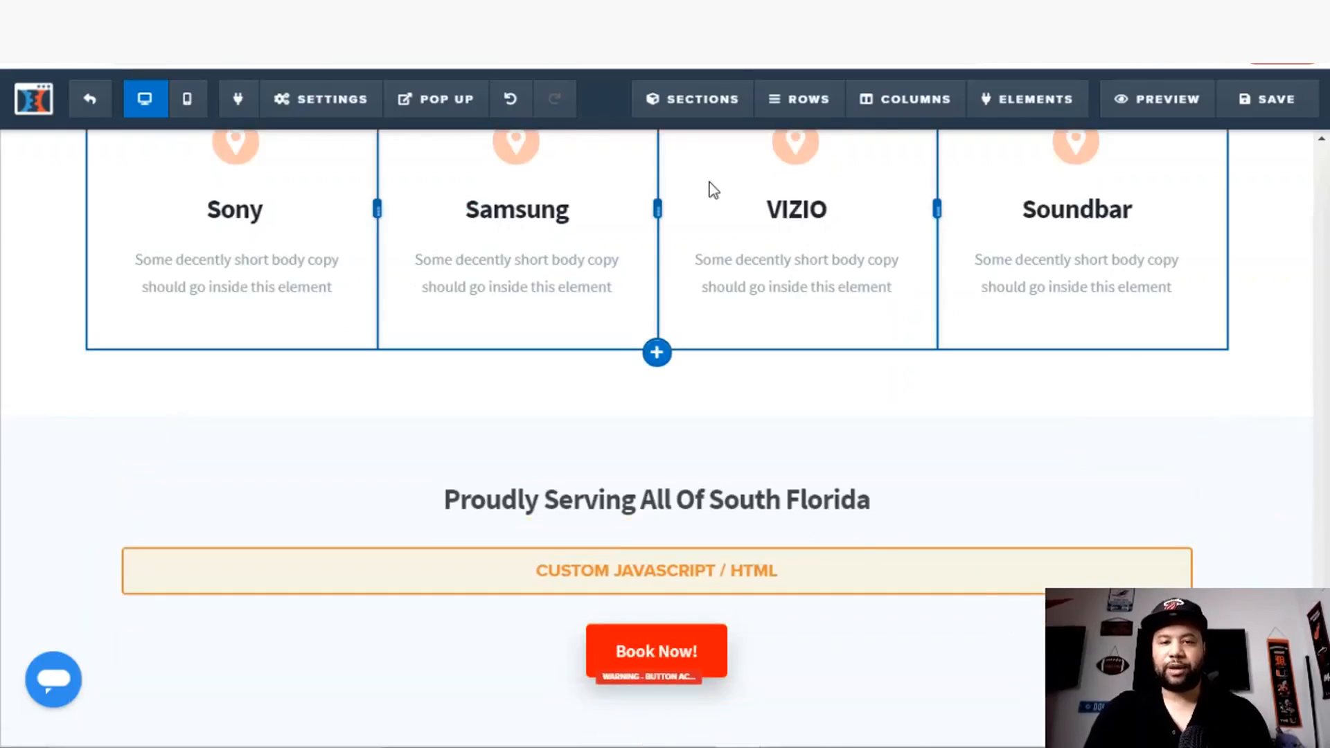
click(706, 99)
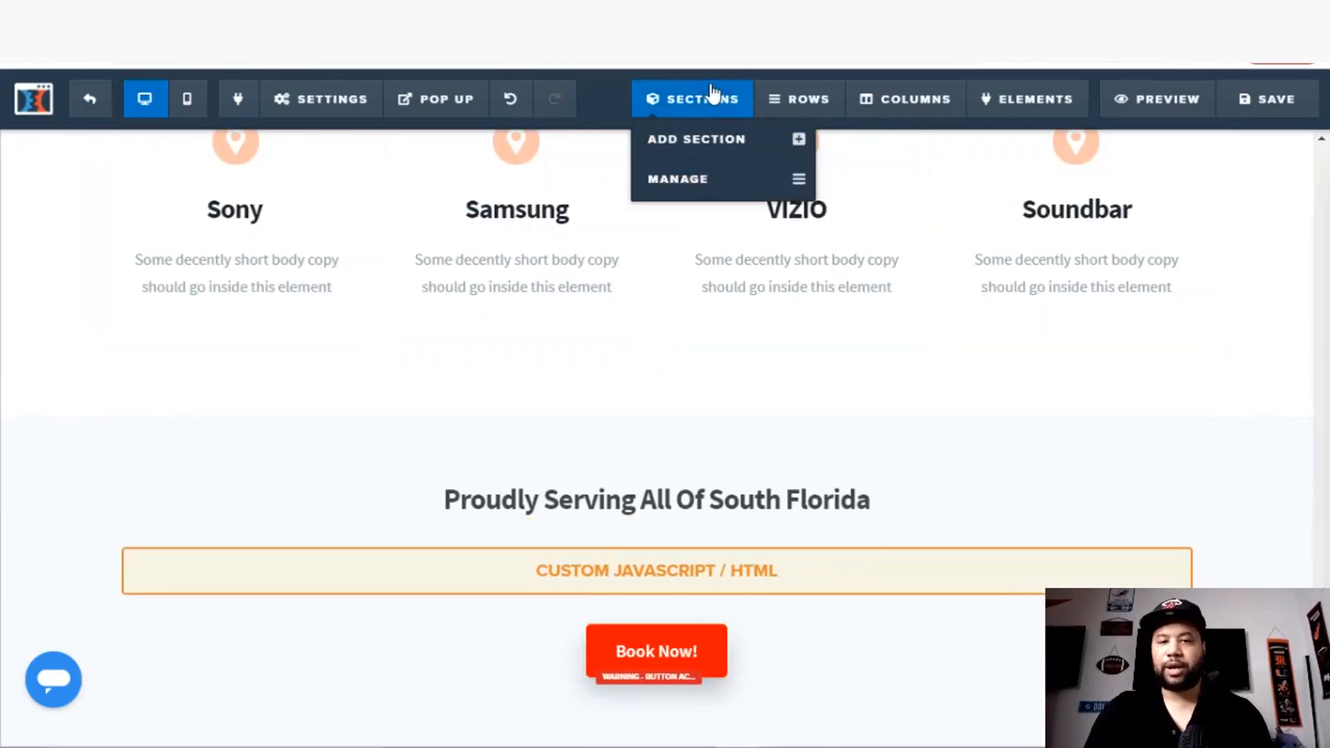
click(733, 141)
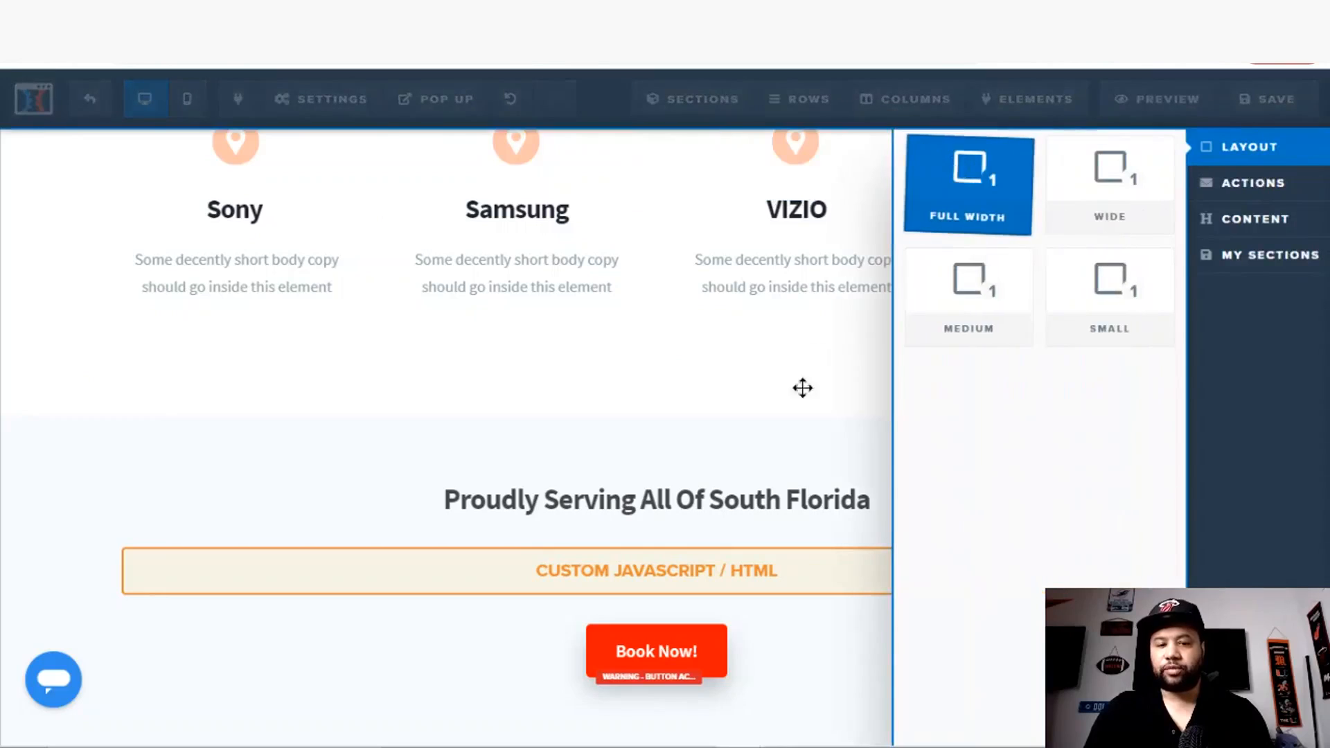
drag(969, 183, 842, 659)
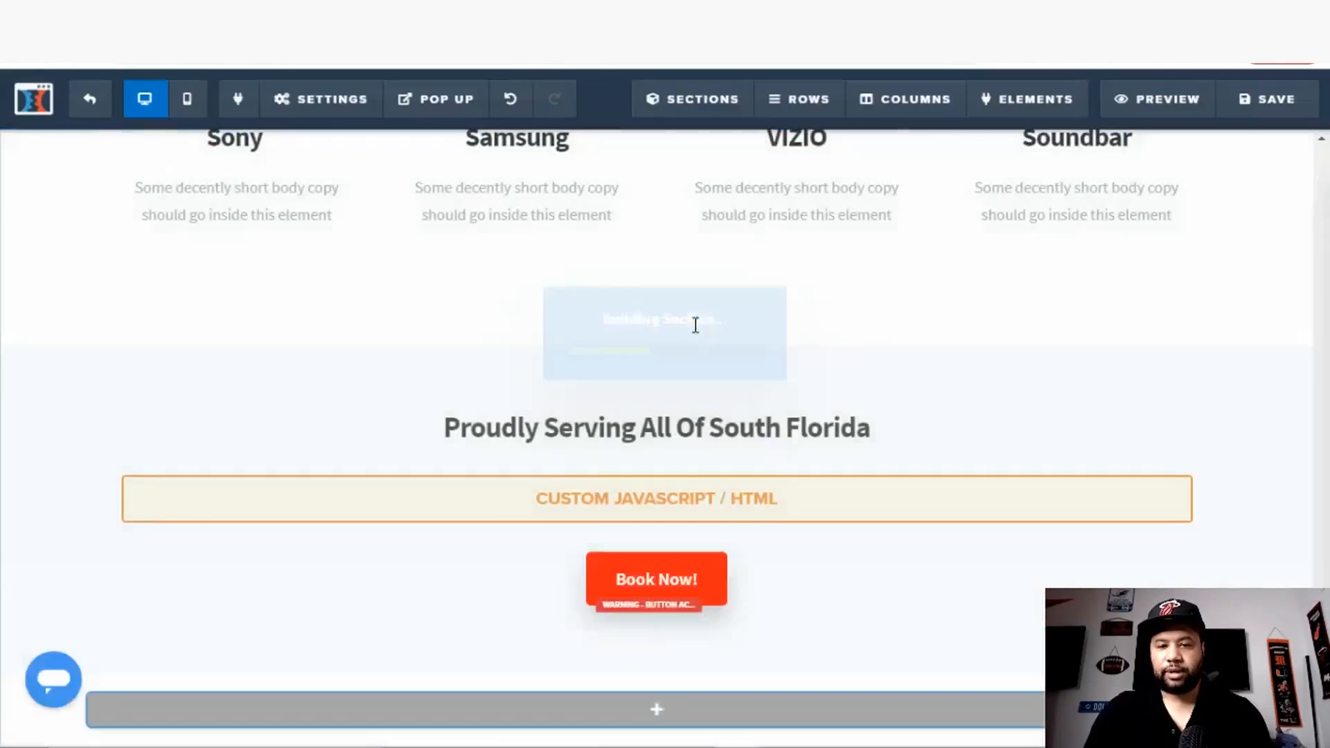
mouse_move(801, 98)
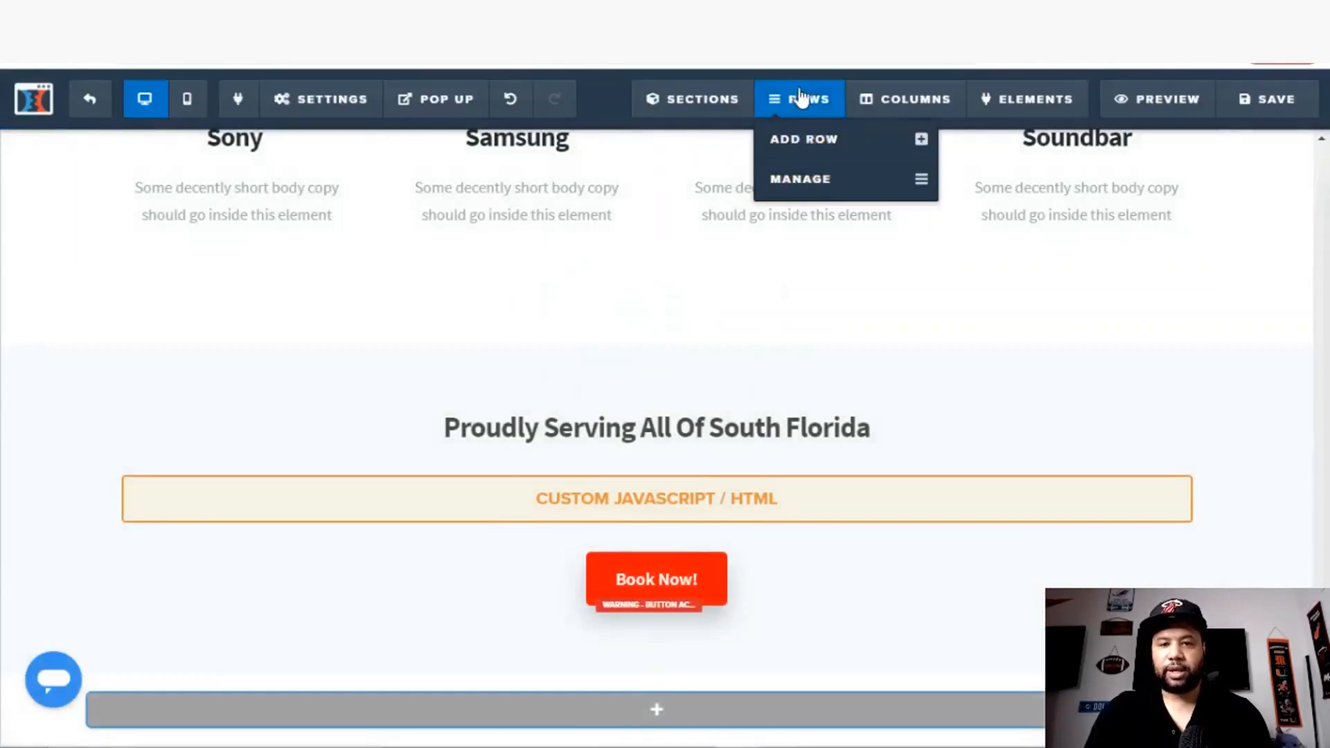
click(769, 151)
drag(965, 173, 708, 669)
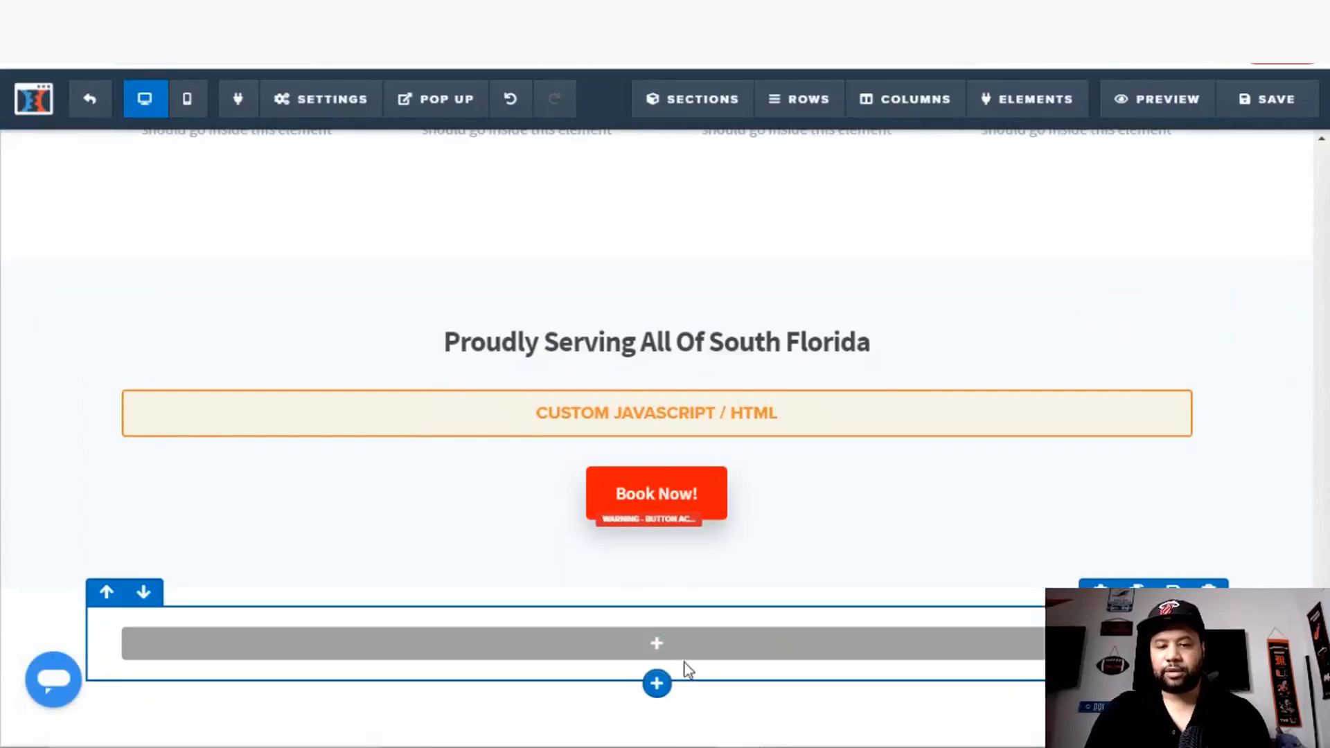
Step: Add a headline to the new one-column row and set its text to "Privacy Policy Links"
click(678, 648)
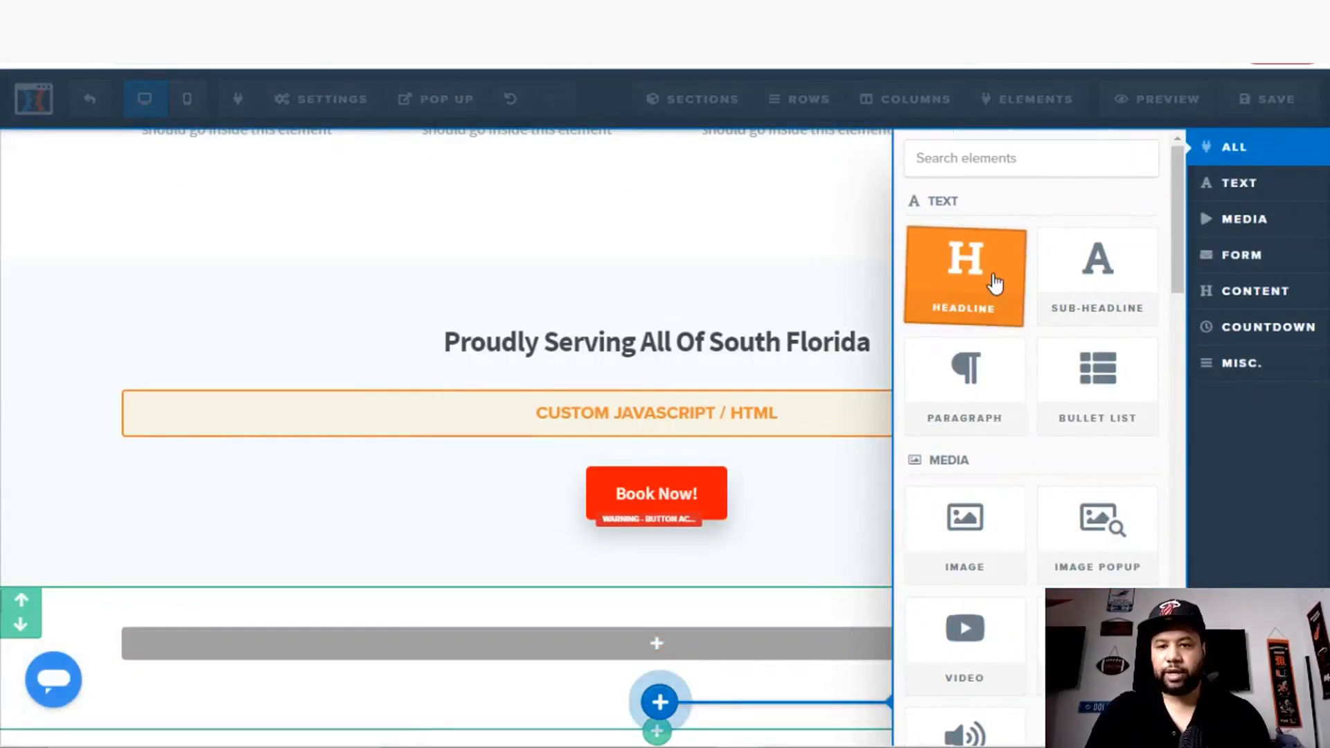
drag(639, 648, 689, 668)
click(818, 648)
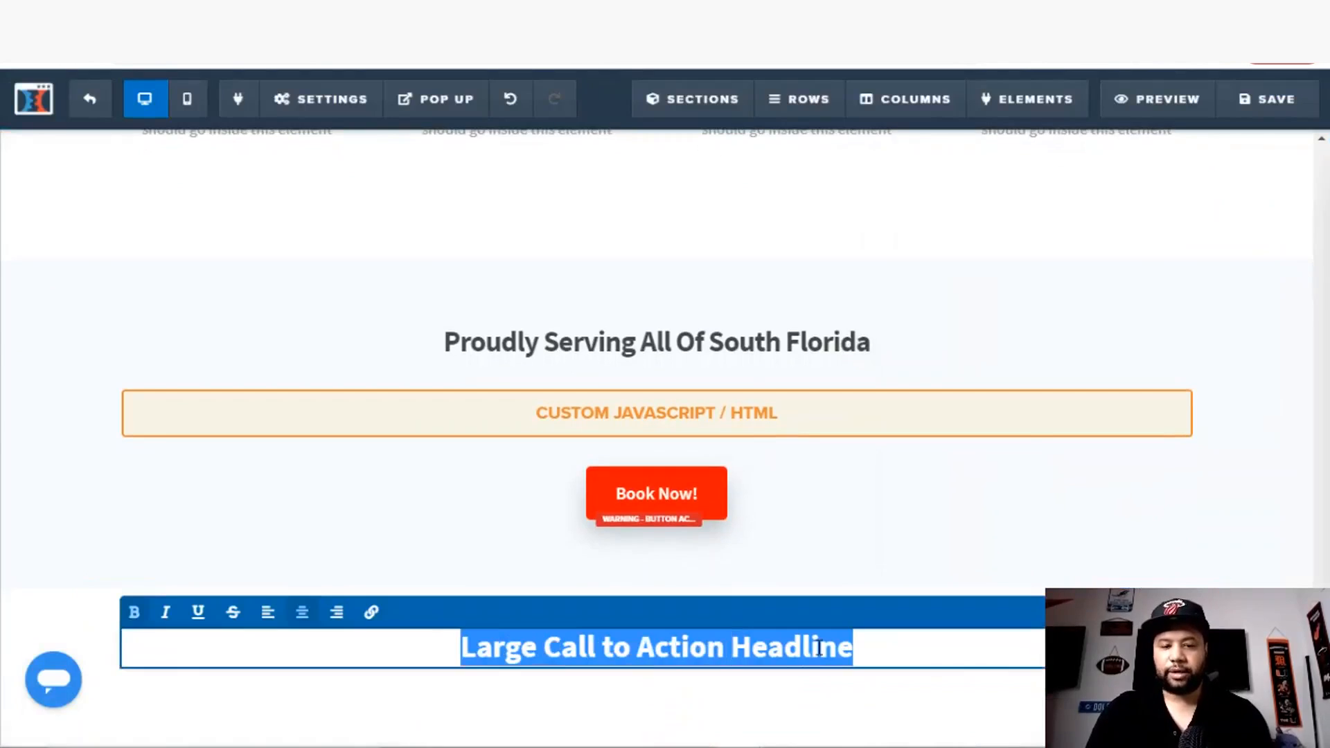
text(Prvi)
key(BackSpace)
key(BackSpace)
text(i)
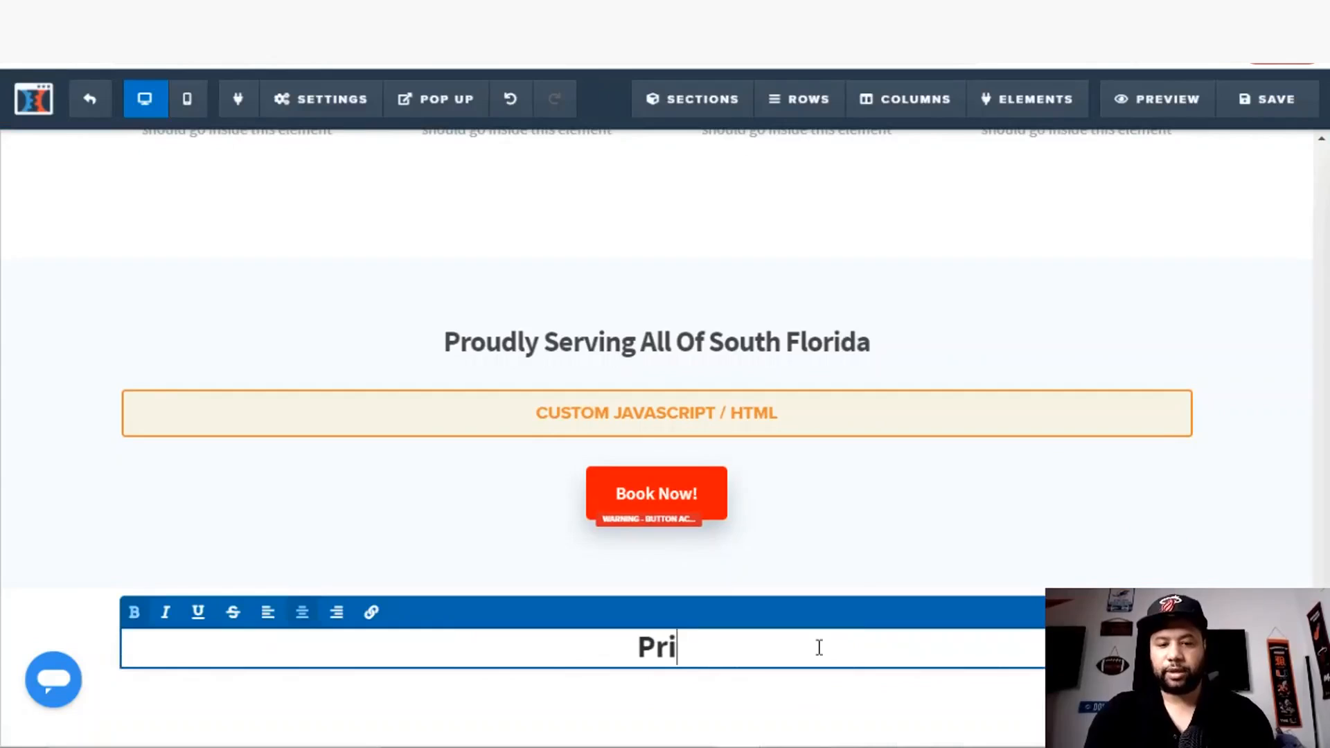
text(vacy Po)
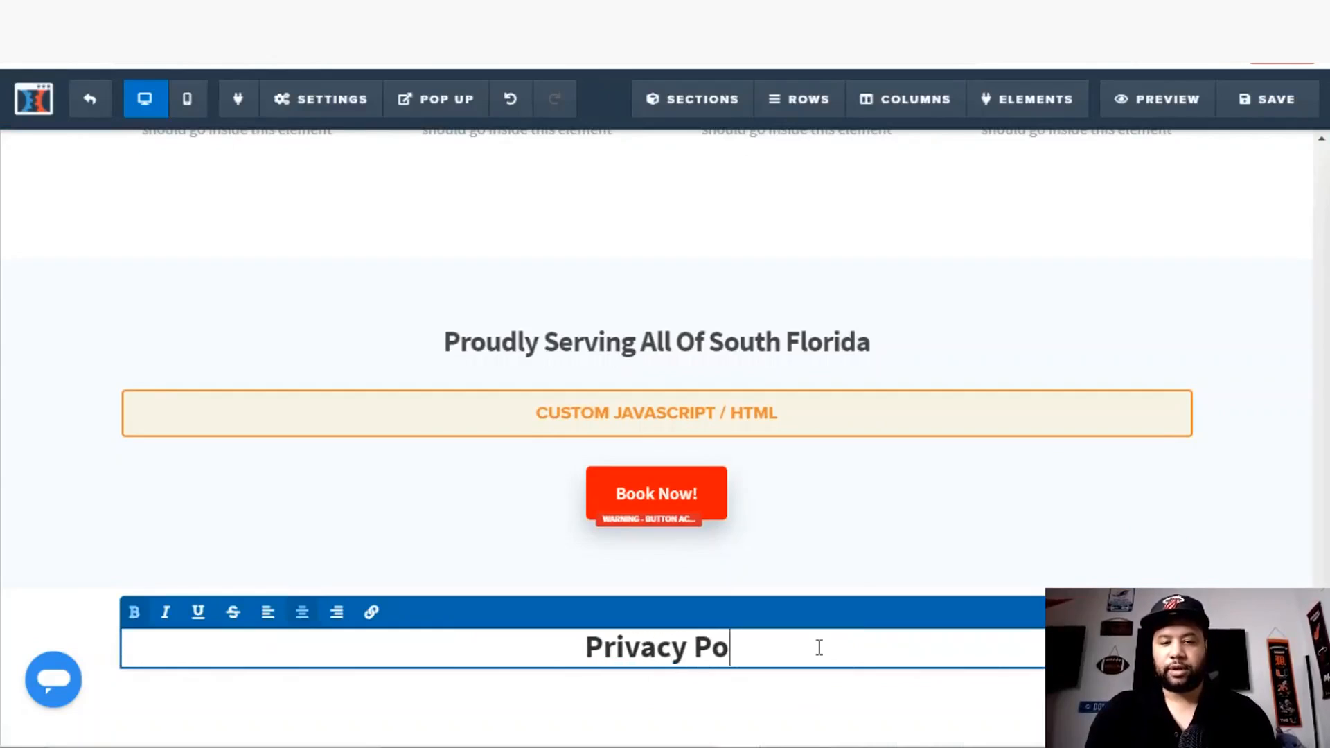
text(licy Links)
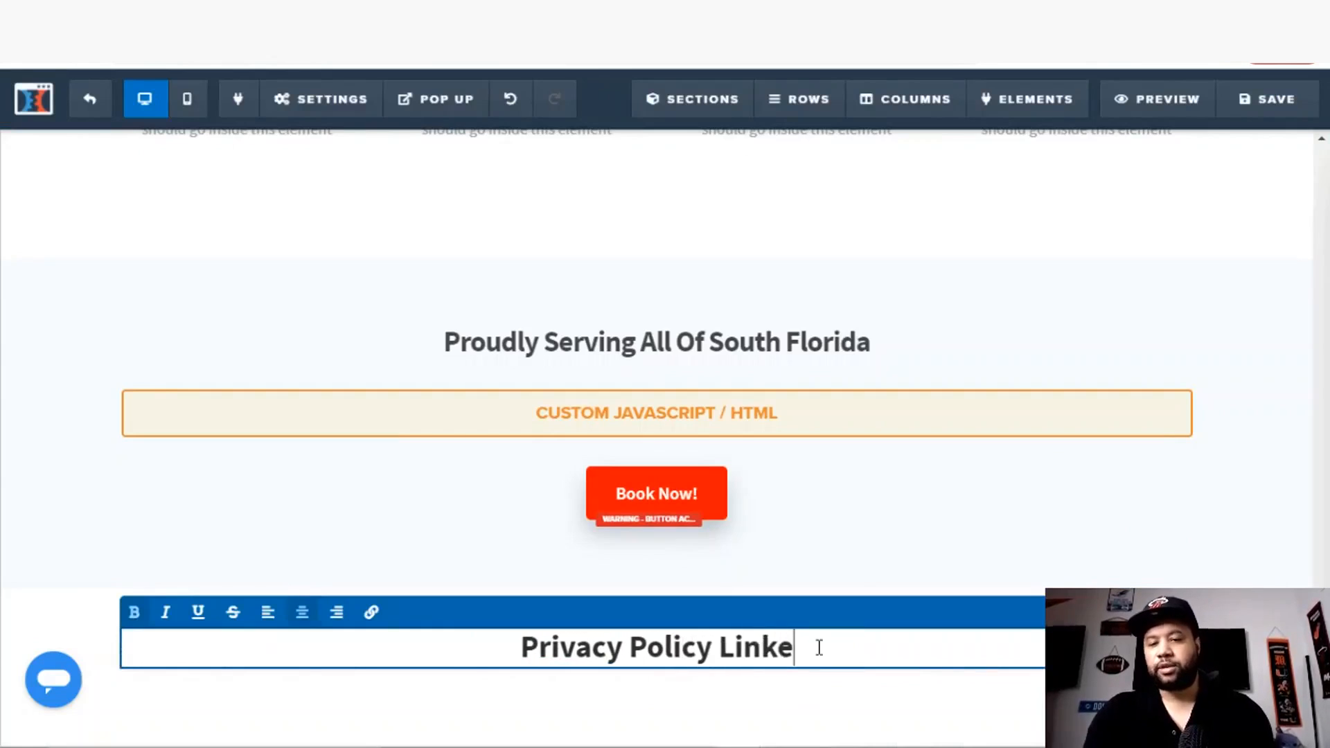
Step: Switch to the Puls reference page, check its remaining sections and footer, and return to the page editor
scroll(505, 190, up, 1)
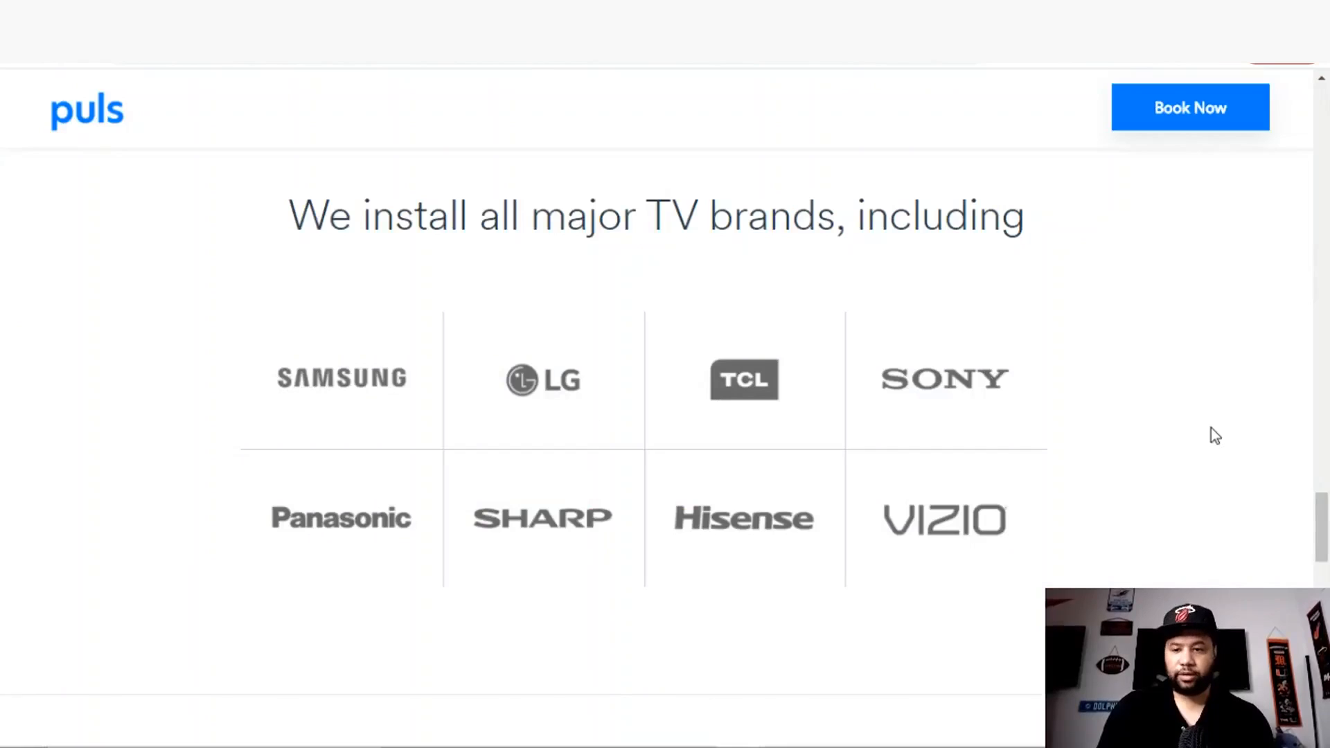
drag(1325, 532, 1324, 674)
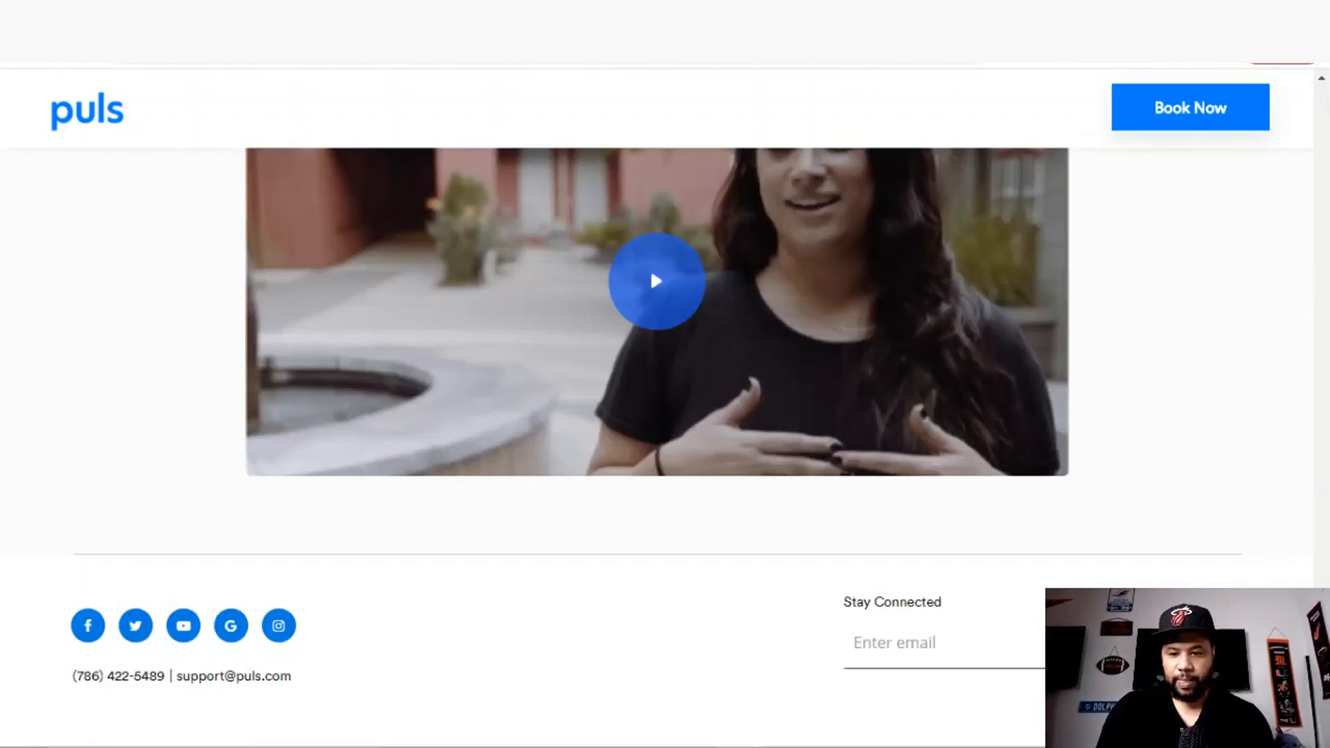
drag(1323, 674, 1323, 121)
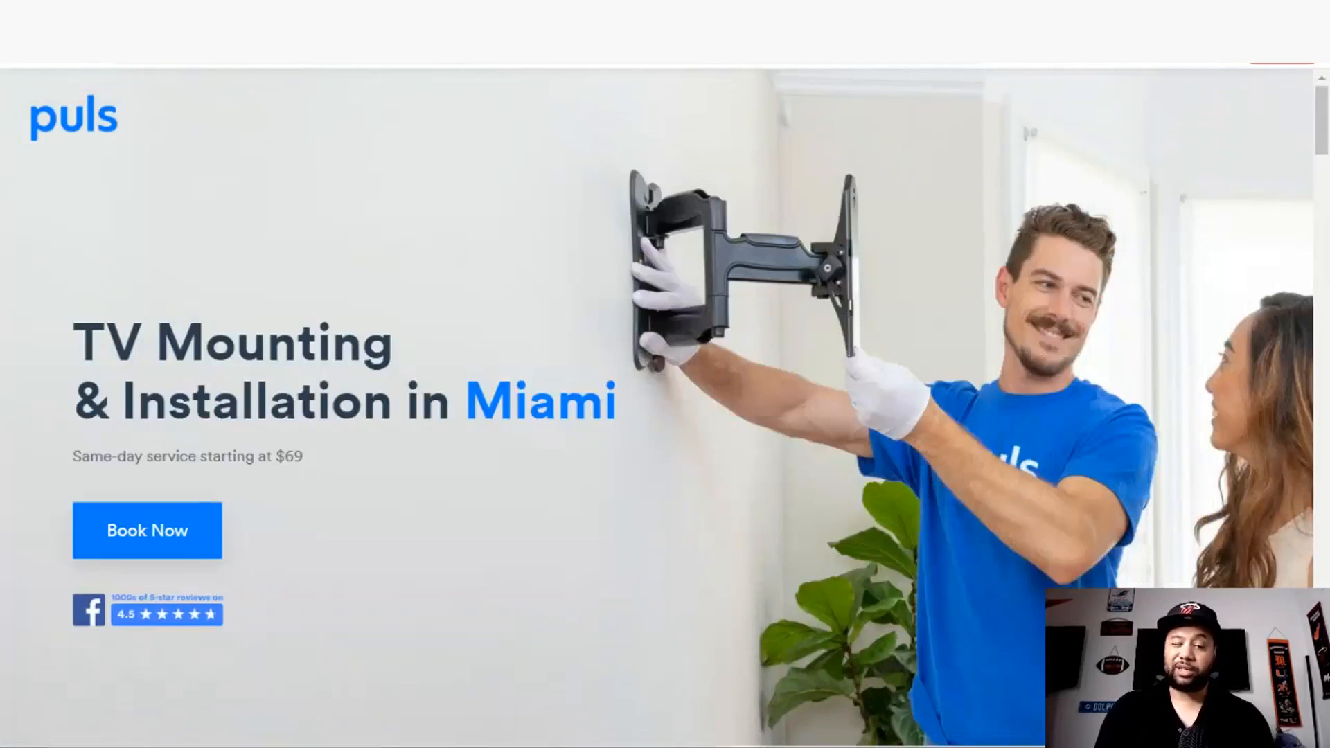
key(ctrl+shift+Tab)
key(ctrl+shift+Tab)
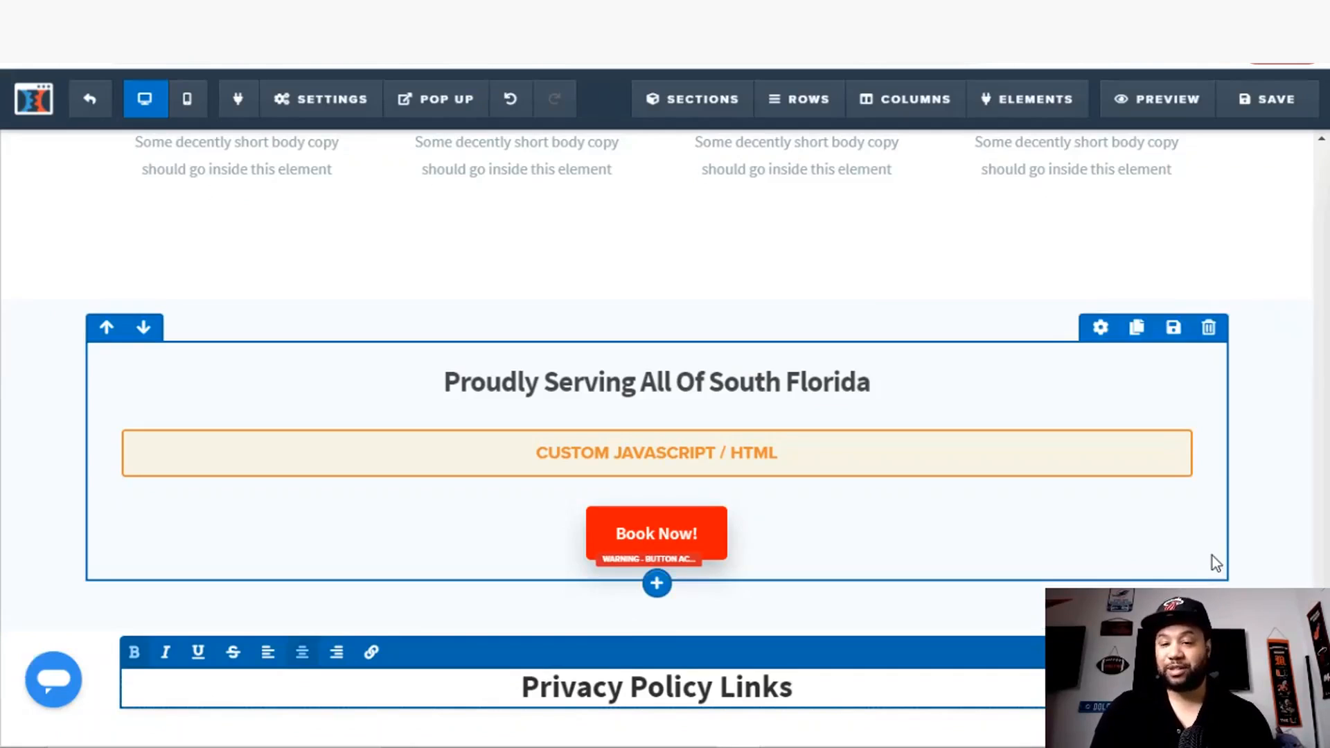
Step: Save the landing page and open its preview
click(1178, 608)
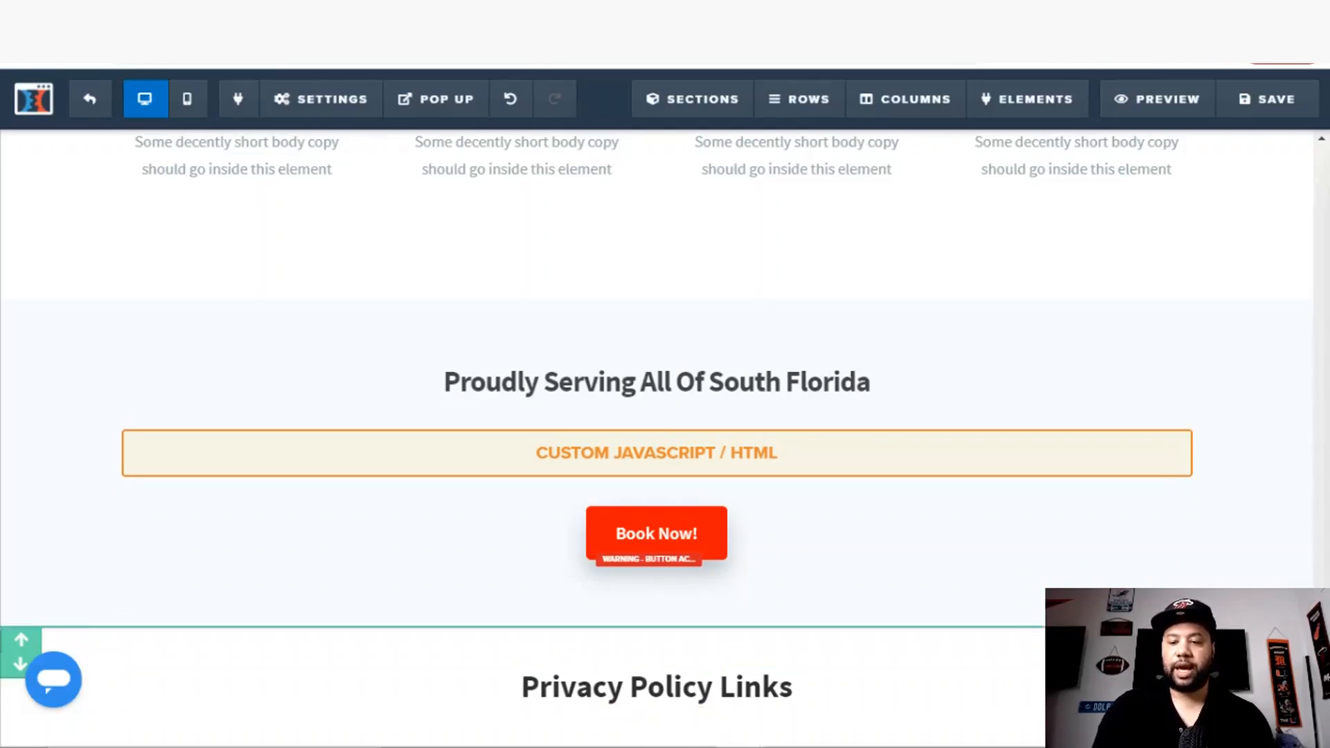
scroll(656, 416, up, 3)
drag(1321, 658, 1293, 176)
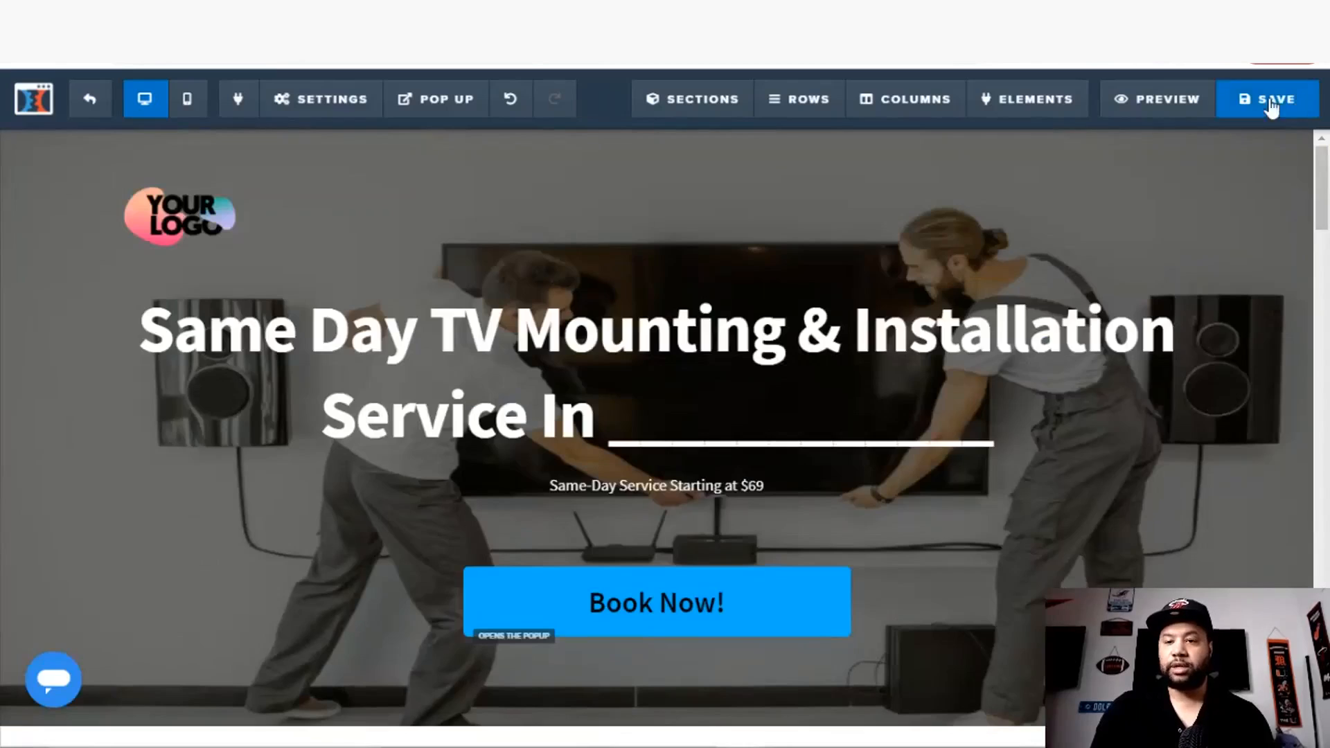
click(1273, 98)
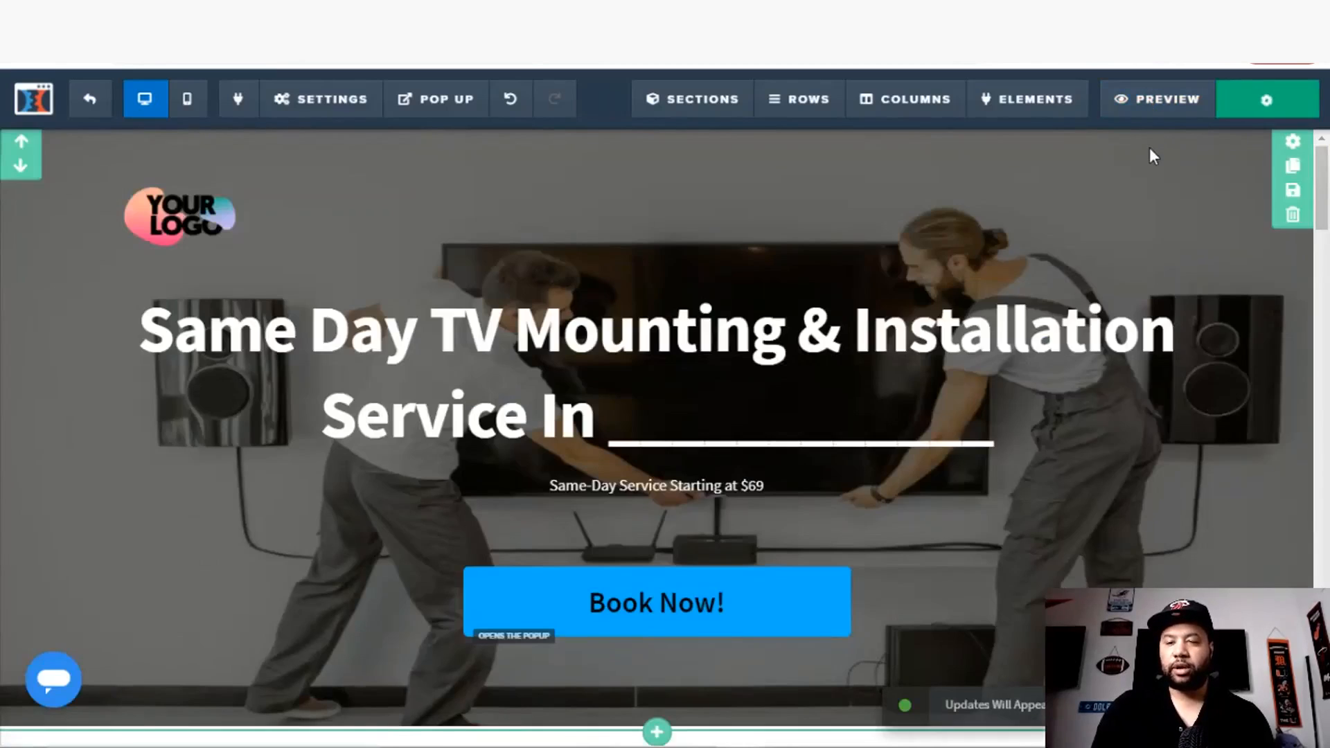
click(1142, 104)
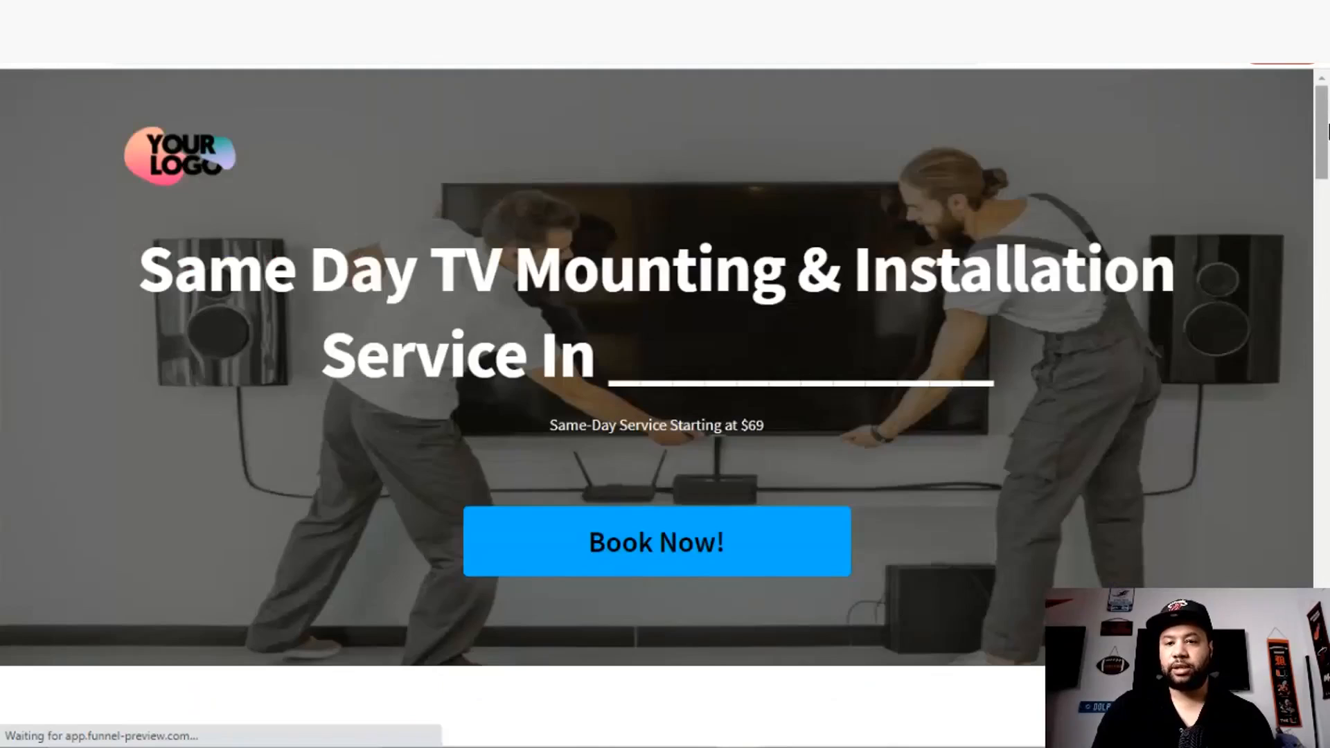
Step: Review the previewed landing page from the hero section through the map and footer, and back to "How It Works!"
drag(1323, 120, 1325, 144)
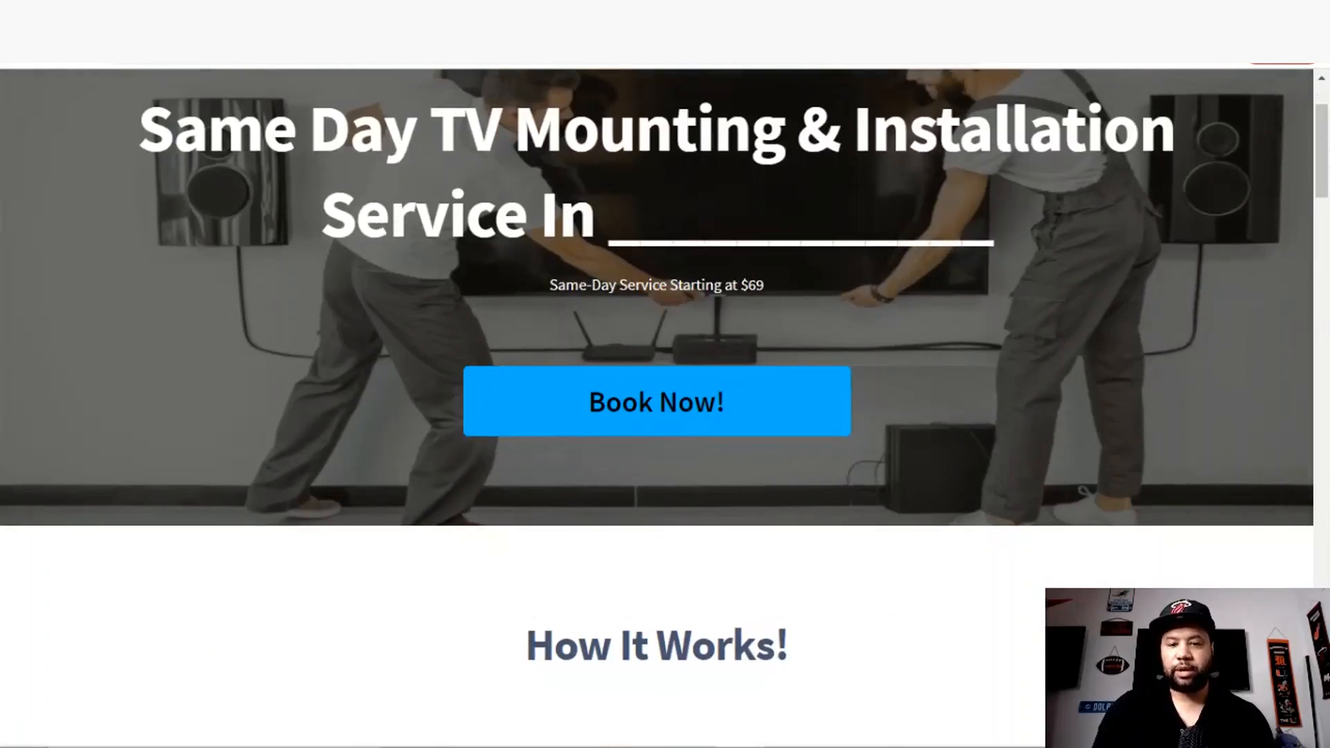
drag(1324, 173, 1324, 675)
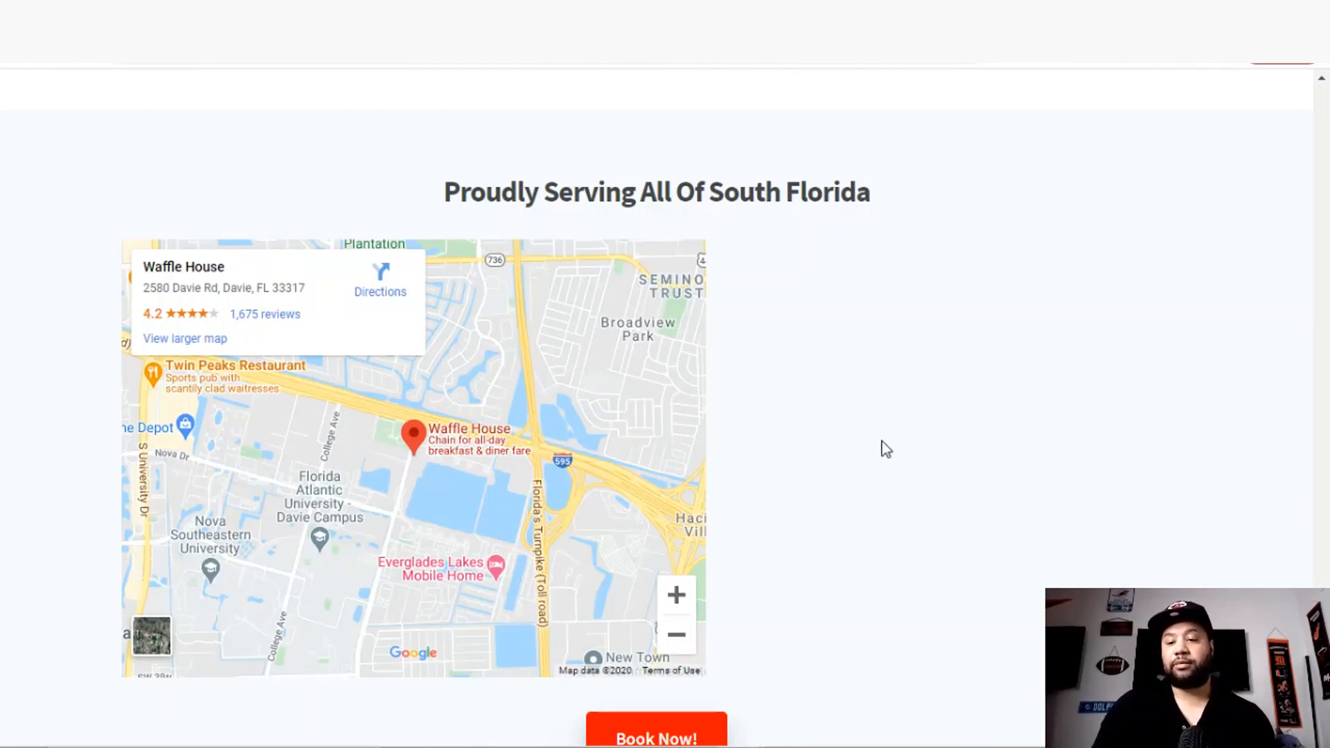
scroll(656, 409, down, 3)
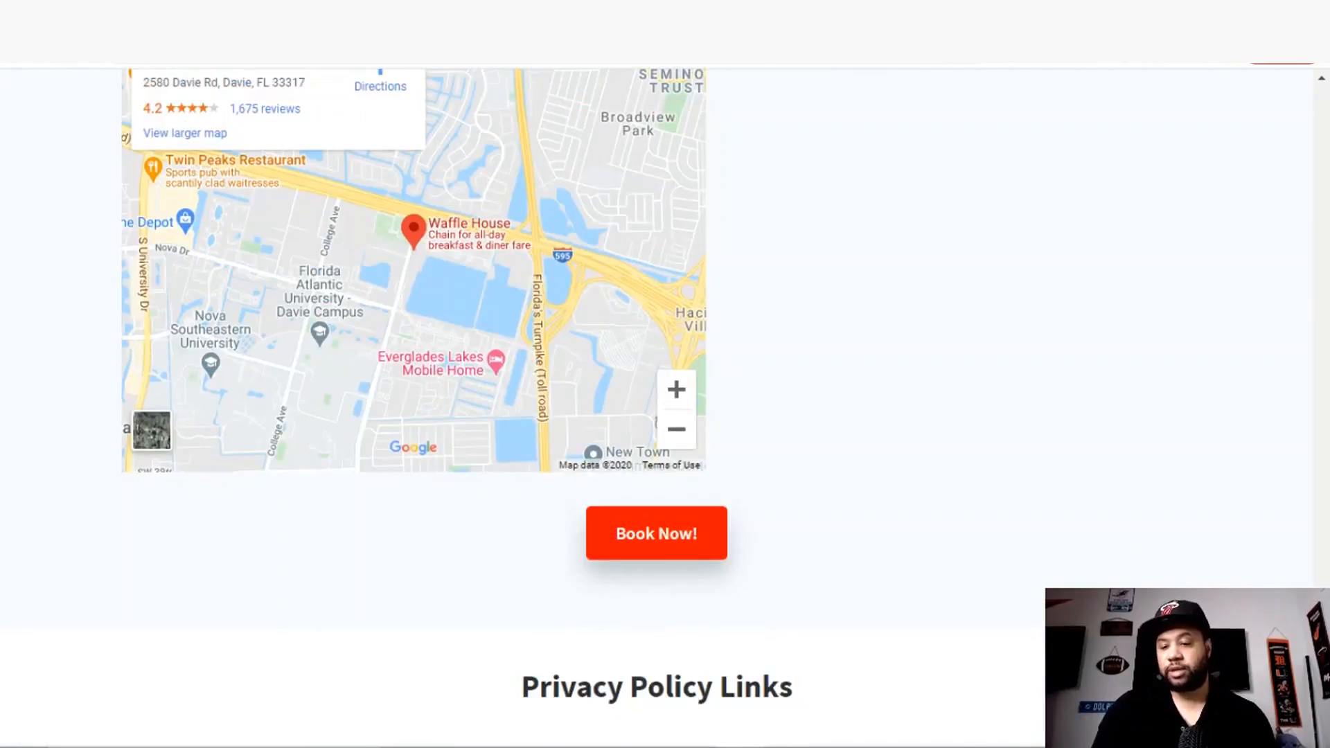
scroll(1299, 560, up, 15)
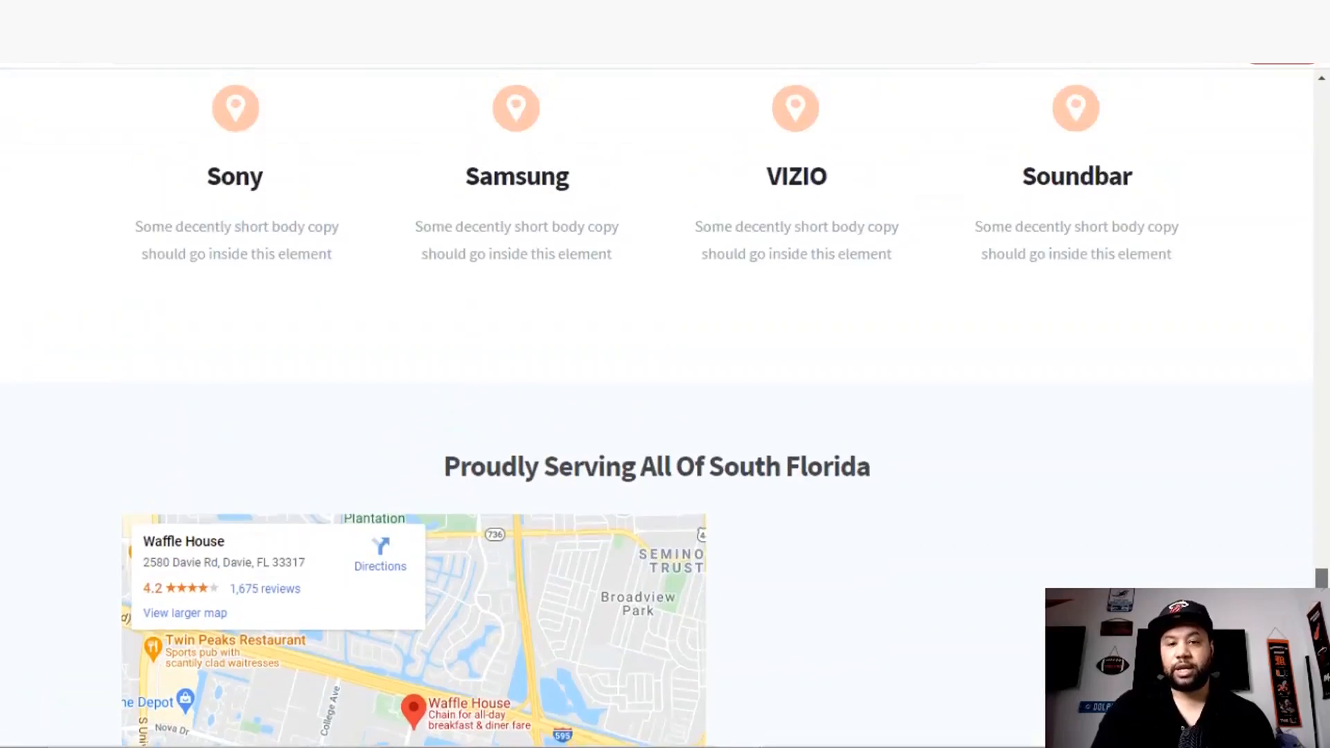
scroll(1297, 544, up, 15)
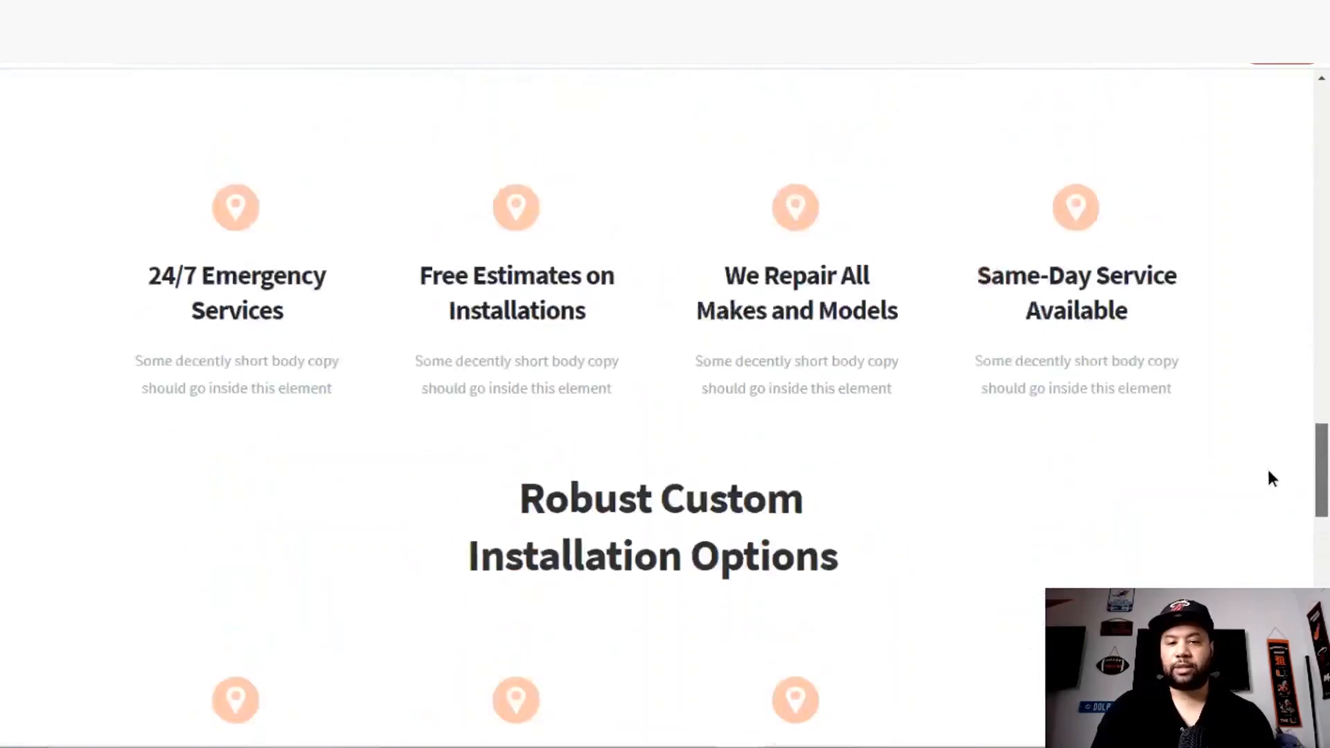
scroll(1247, 395, up, 20)
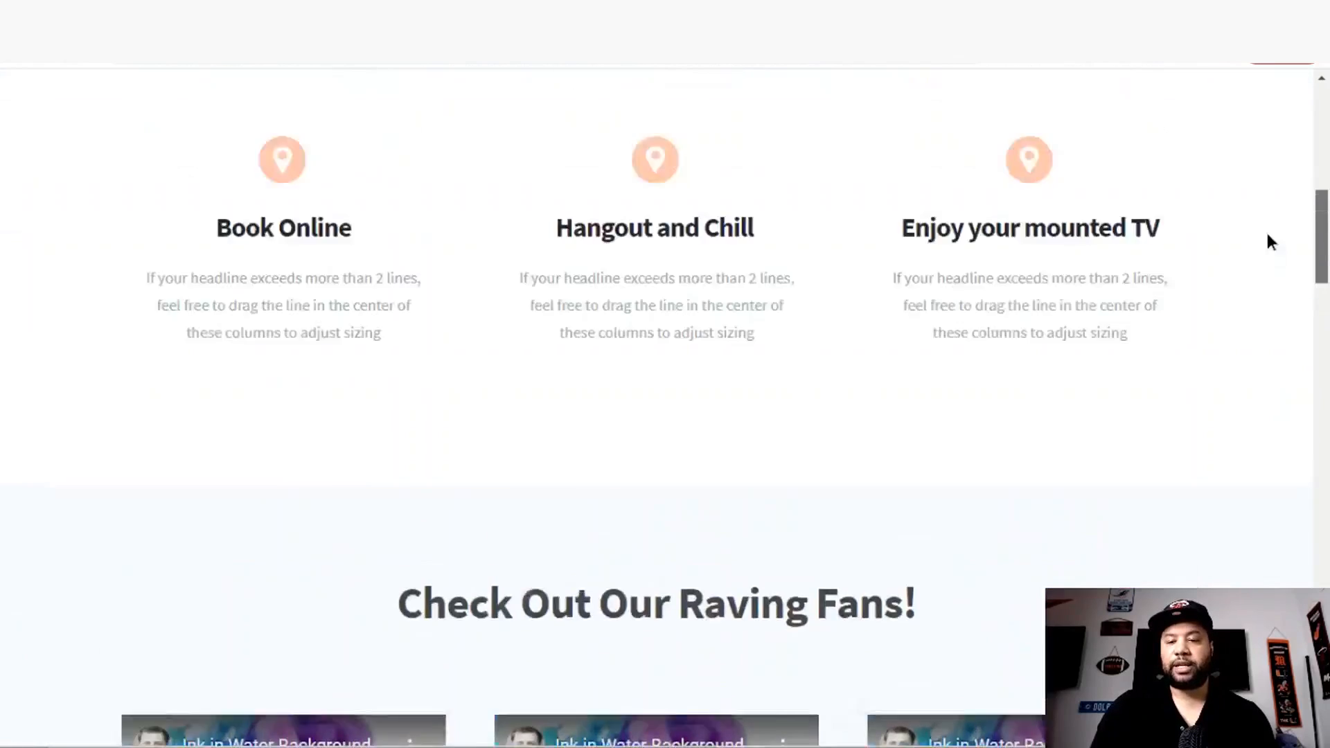
scroll(1285, 185, up, 5)
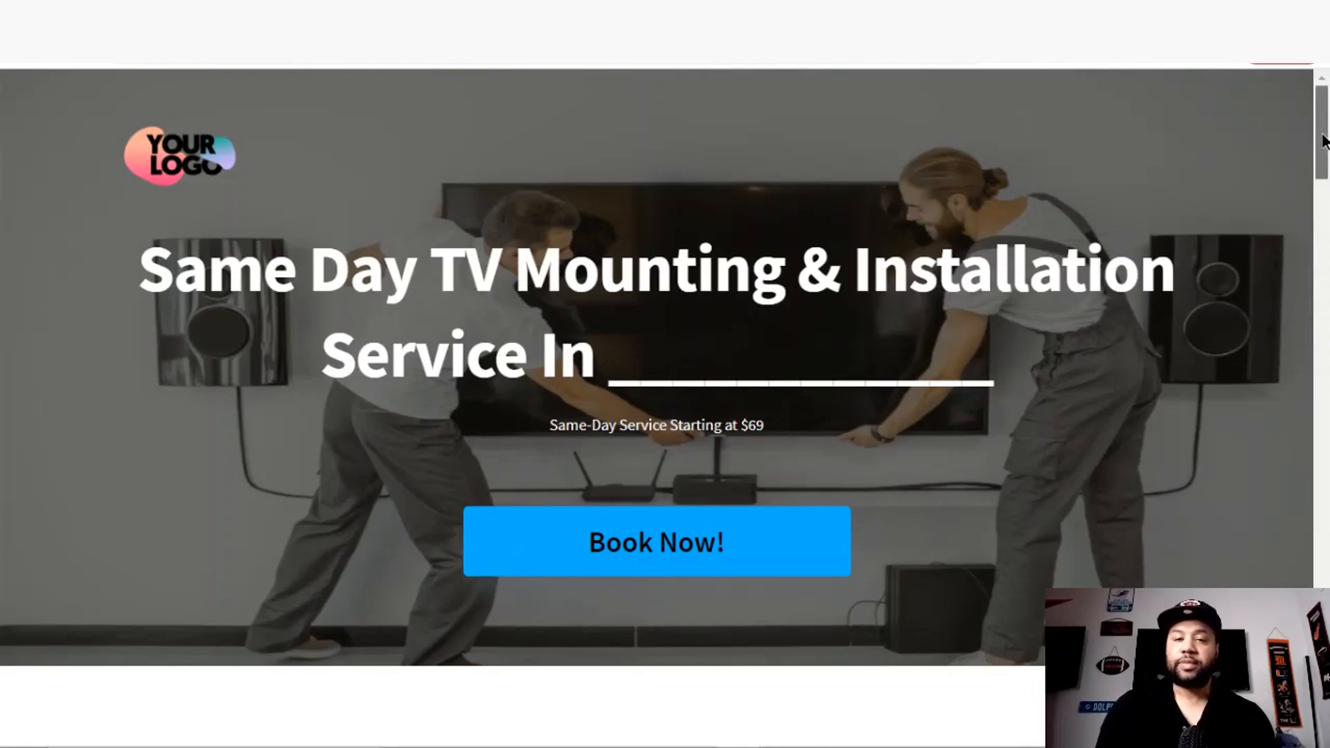
drag(1323, 142, 1327, 232)
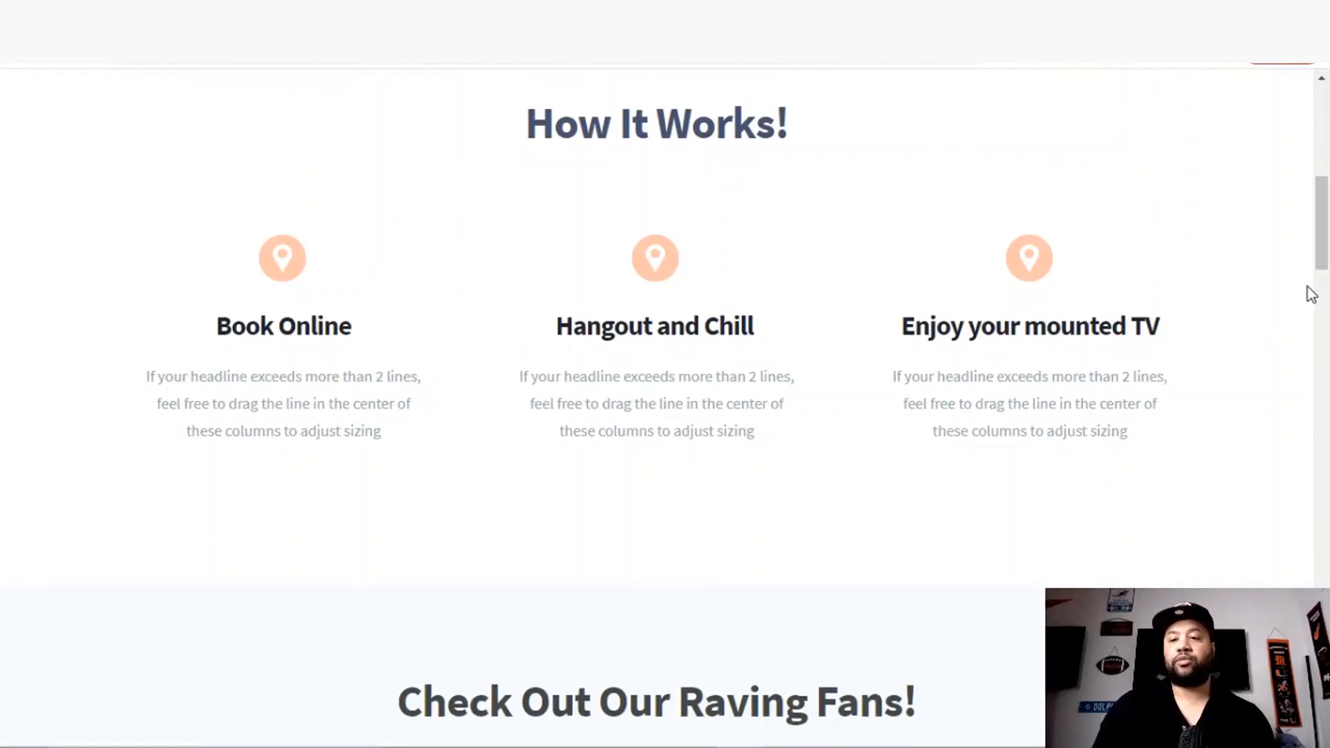
Step: Review the previewed page from "How It Works!" through the testimonials, service features, installation options and brands to the South Florida map
scroll(1310, 294, down, 8)
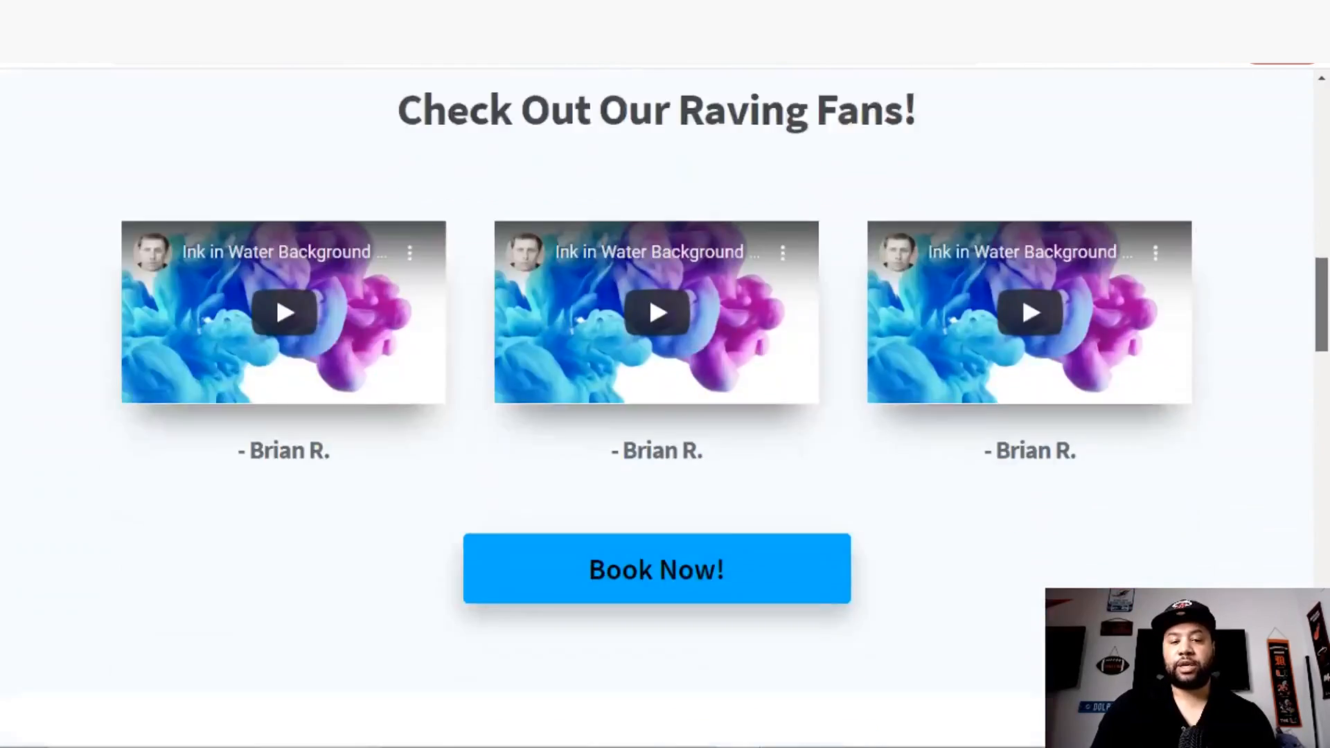
scroll(859, 426, down, 14)
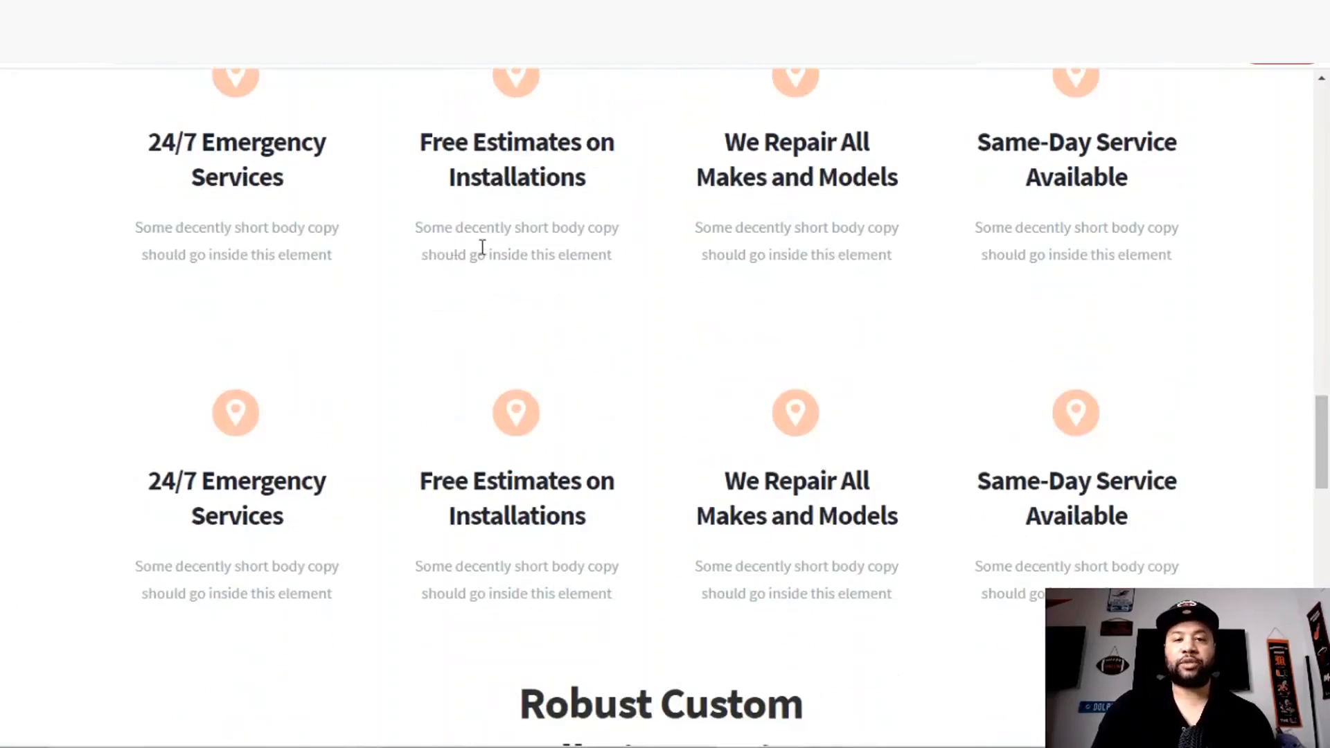
scroll(1019, 333, down, 4)
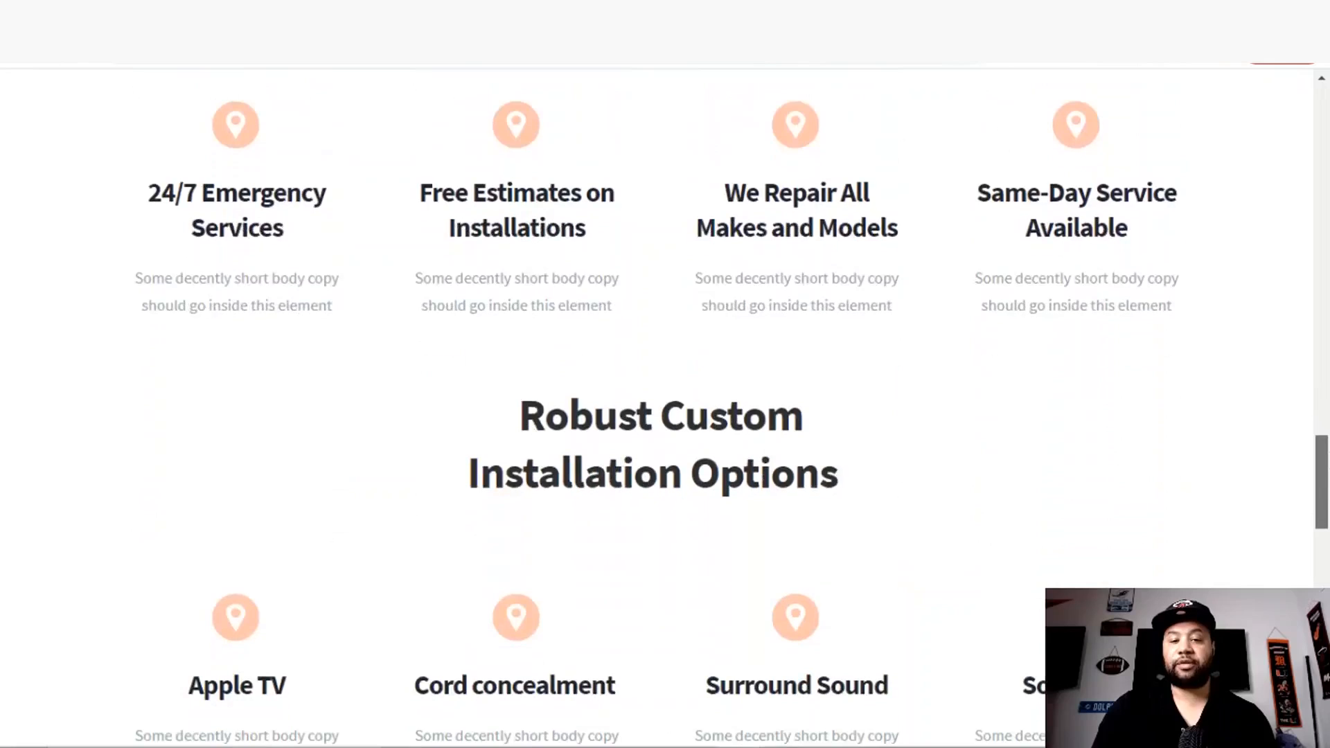
scroll(731, 405, down, 2)
scroll(731, 406, down, 5)
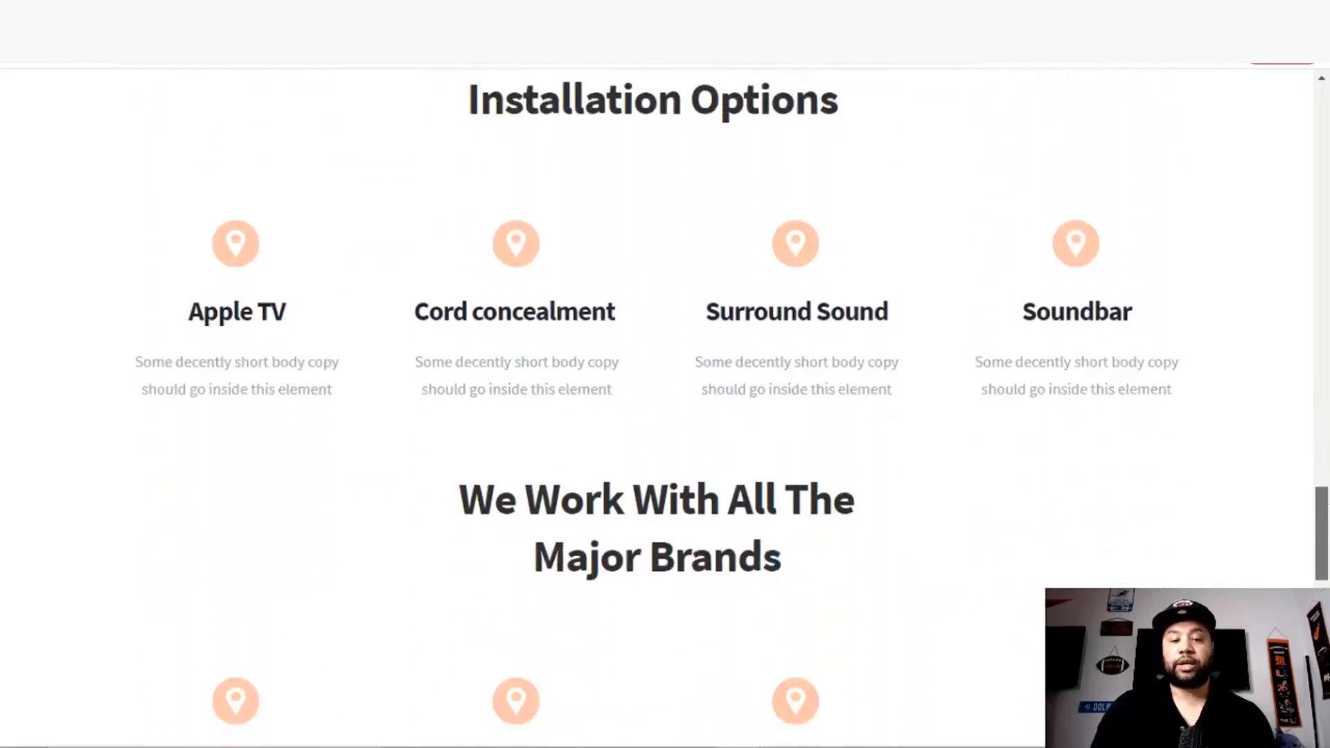
scroll(732, 406, down, 2)
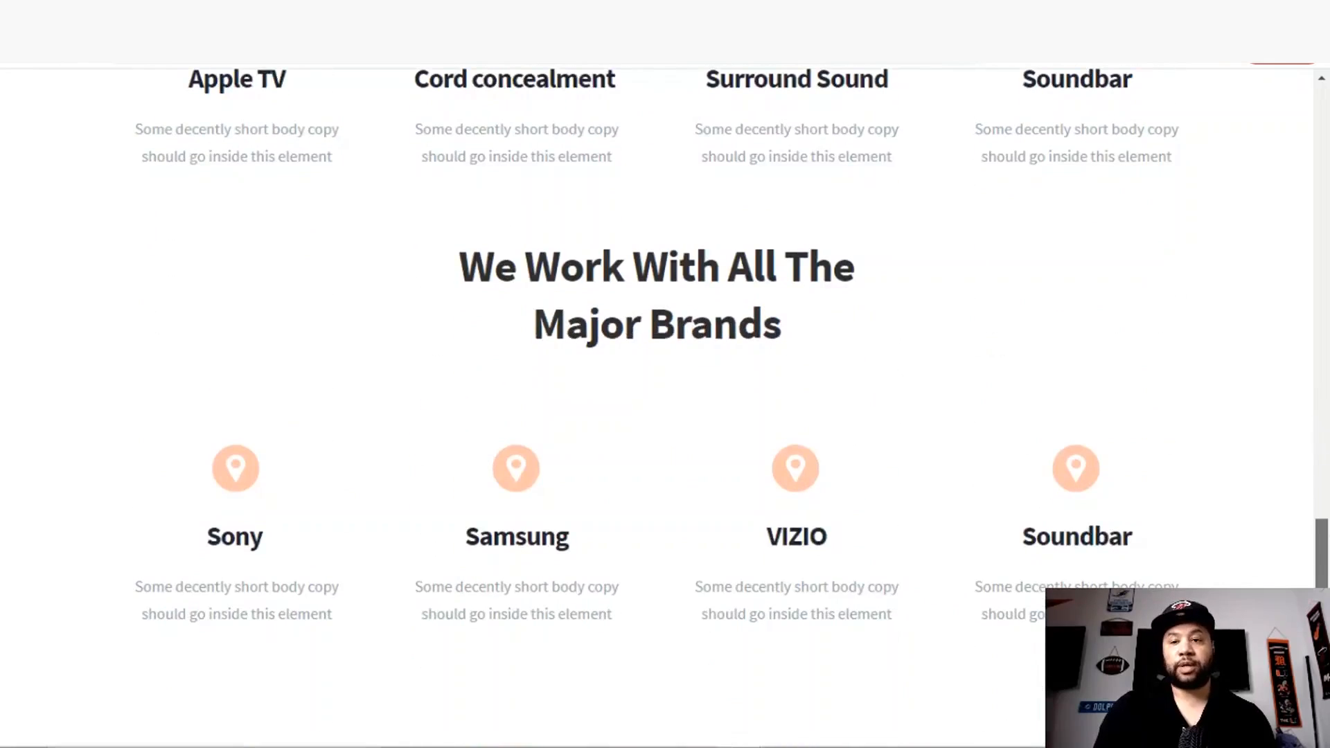
key(ctrl+a)
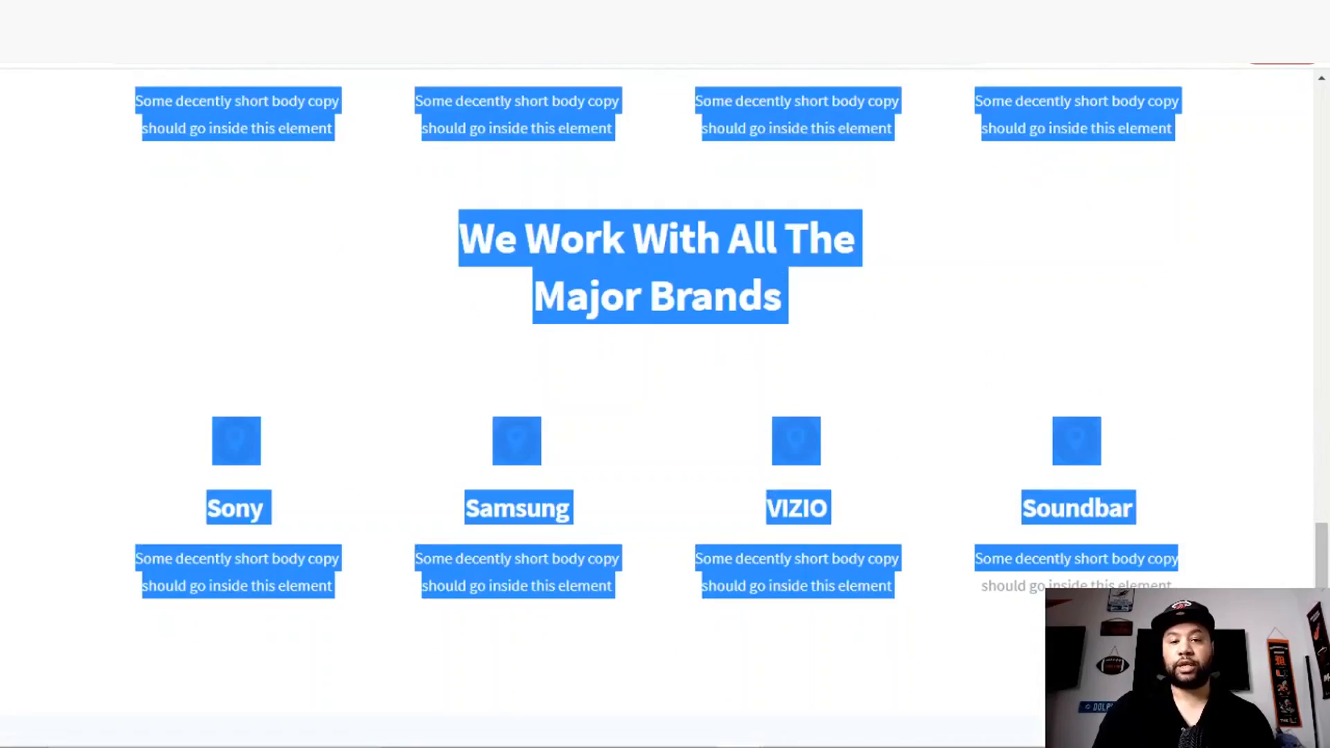
click(1182, 441)
scroll(1182, 441, down, 6)
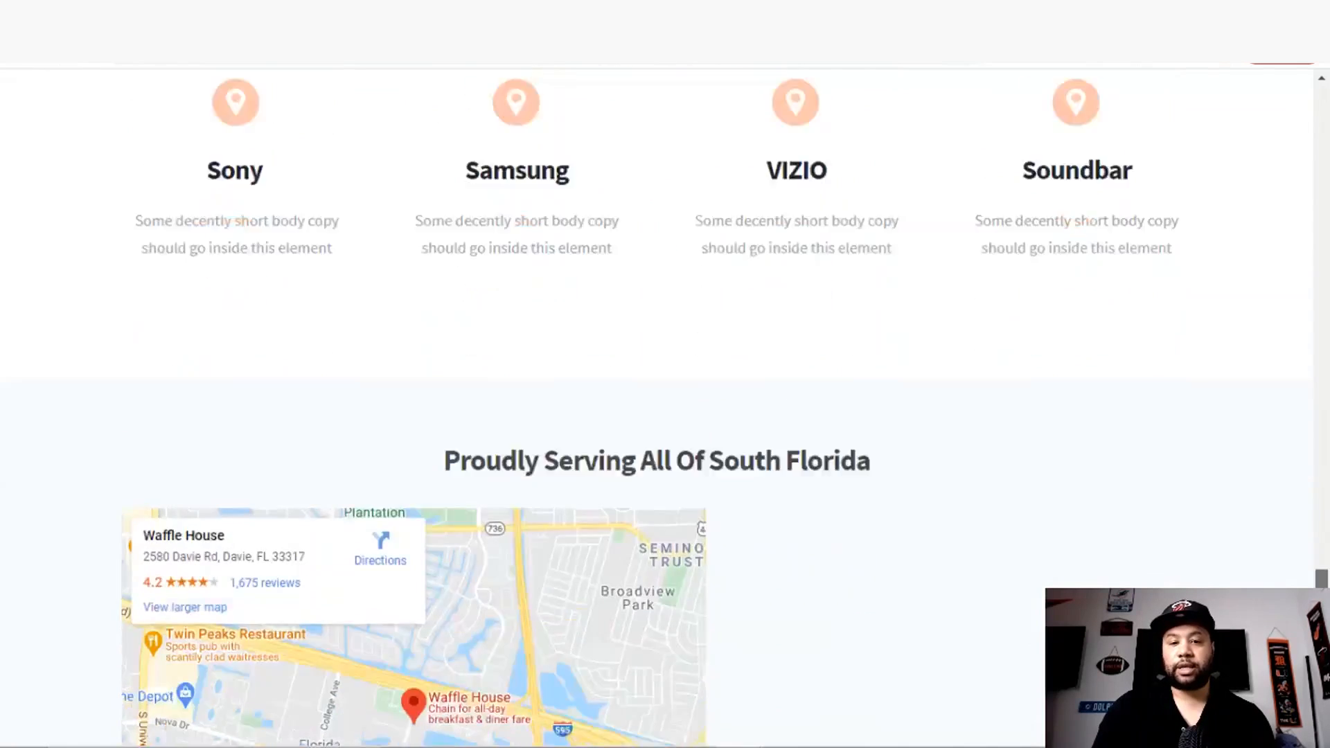
scroll(1182, 441, down, 4)
Step: Look back over the preview up to the hero section, and recheck the sections down to the service area map
scroll(1240, 500, up, 14)
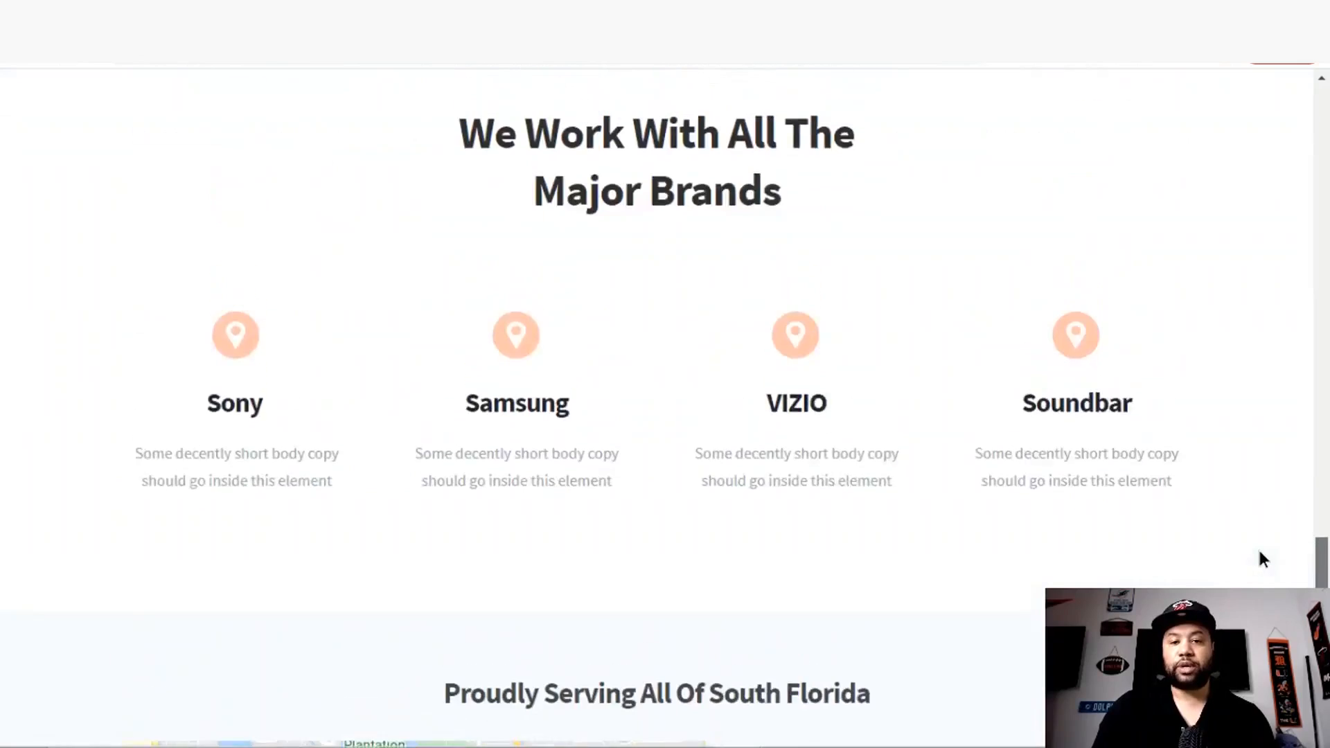
scroll(1240, 495, up, 14)
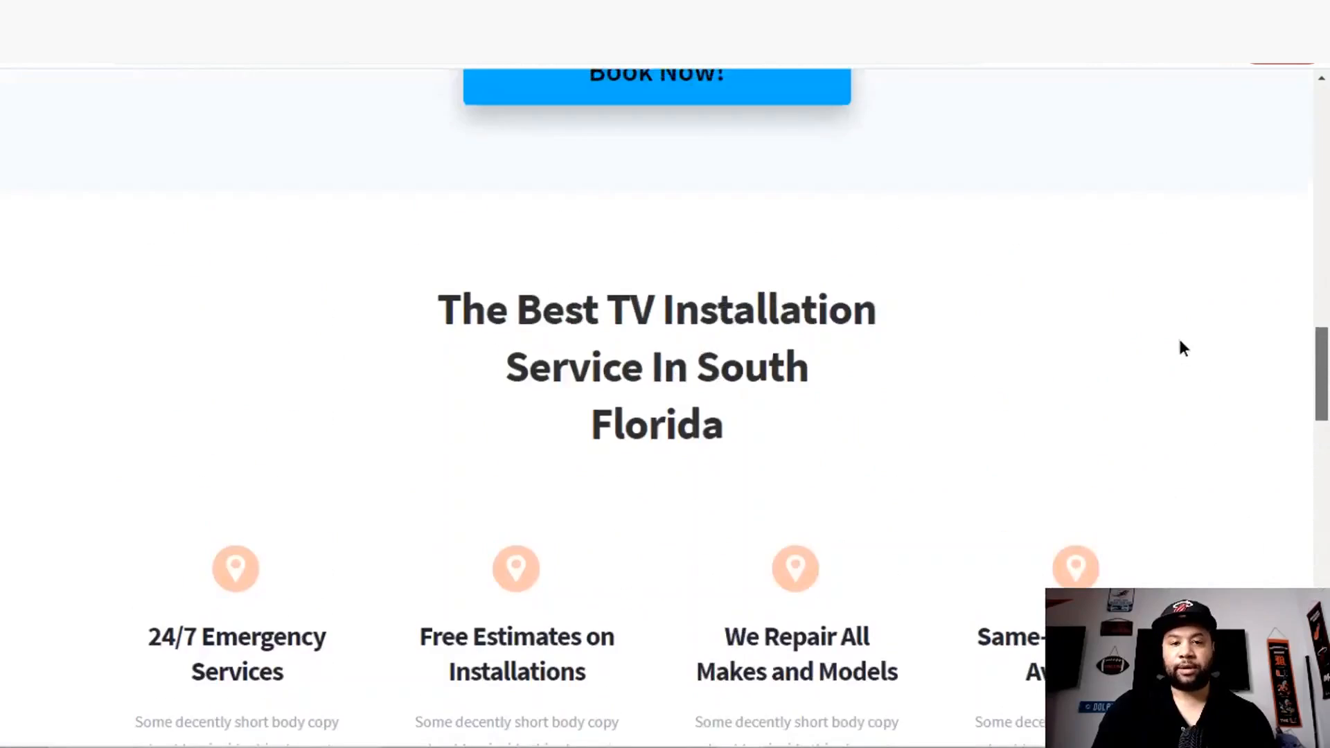
scroll(1180, 347, down, 18)
scroll(1171, 299, up, 10)
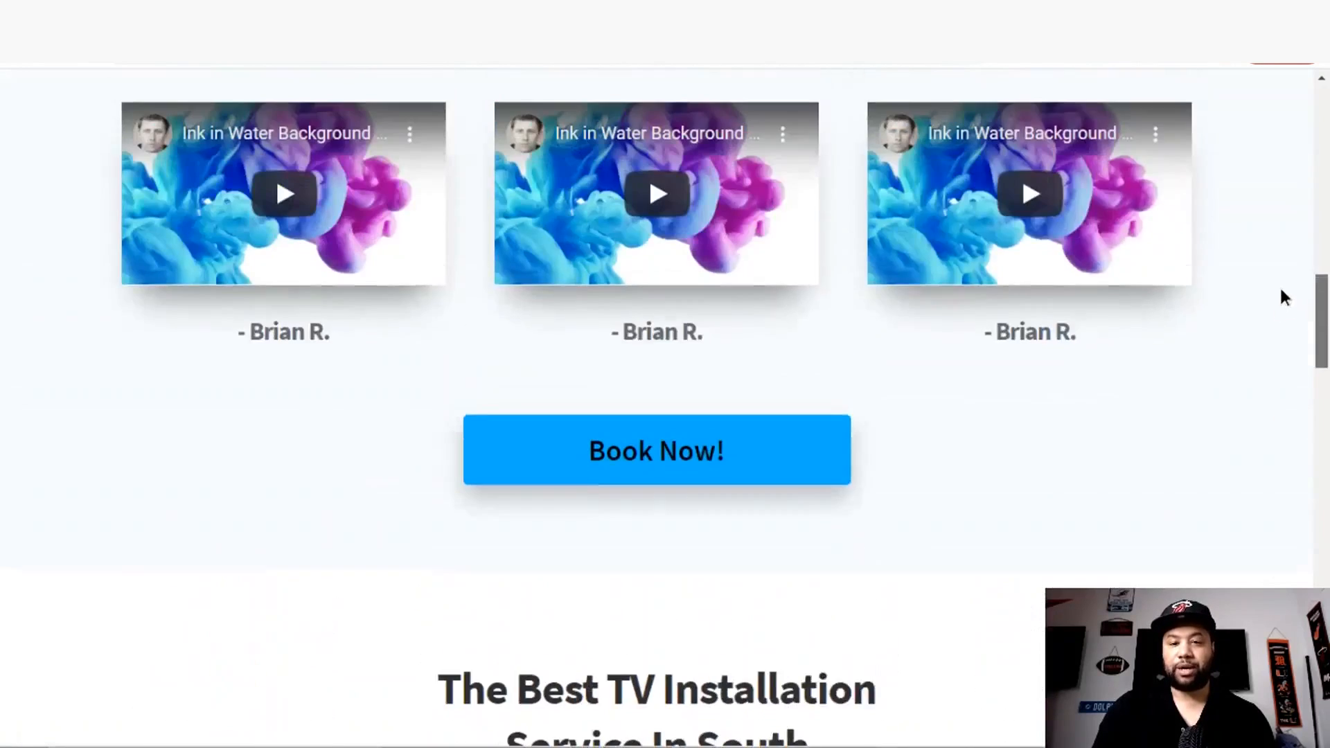
scroll(1271, 222, up, 12)
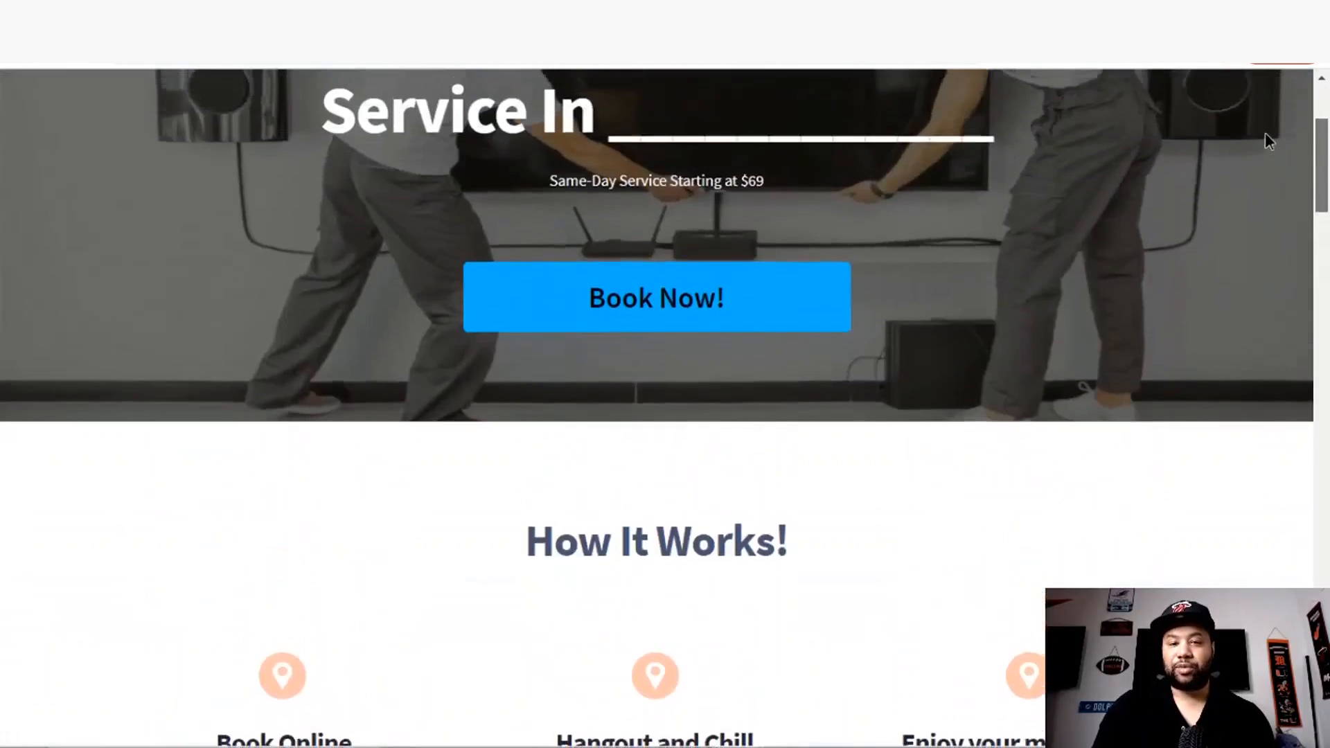
scroll(1289, 139, down, 8)
scroll(1299, 220, down, 14)
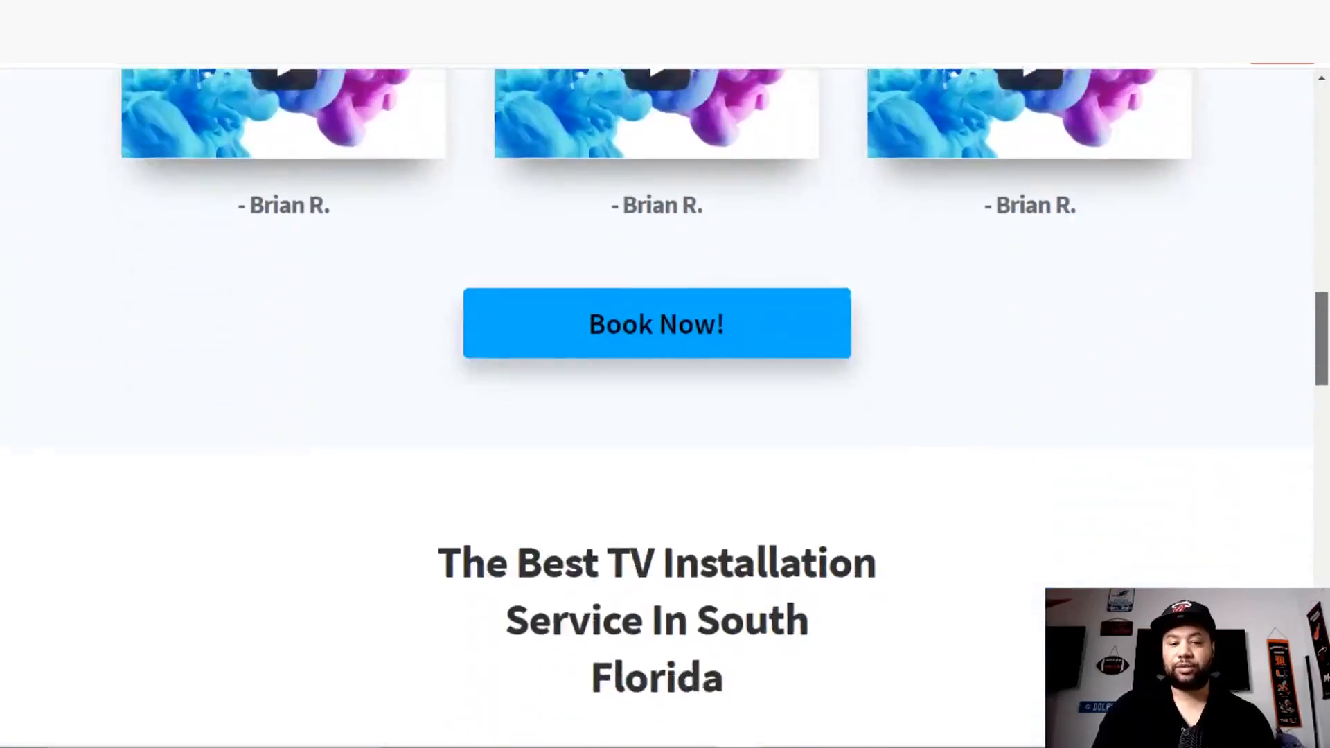
scroll(657, 388, down, 12)
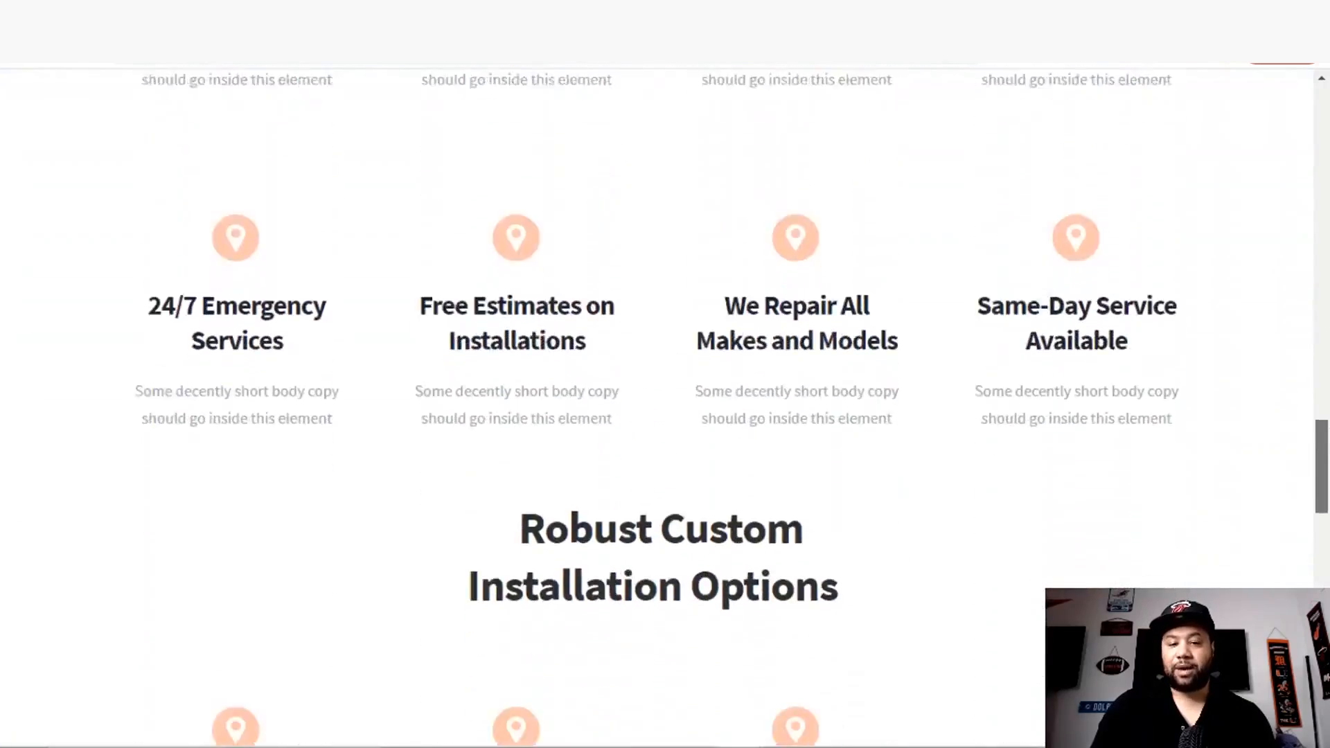
scroll(657, 388, down, 18)
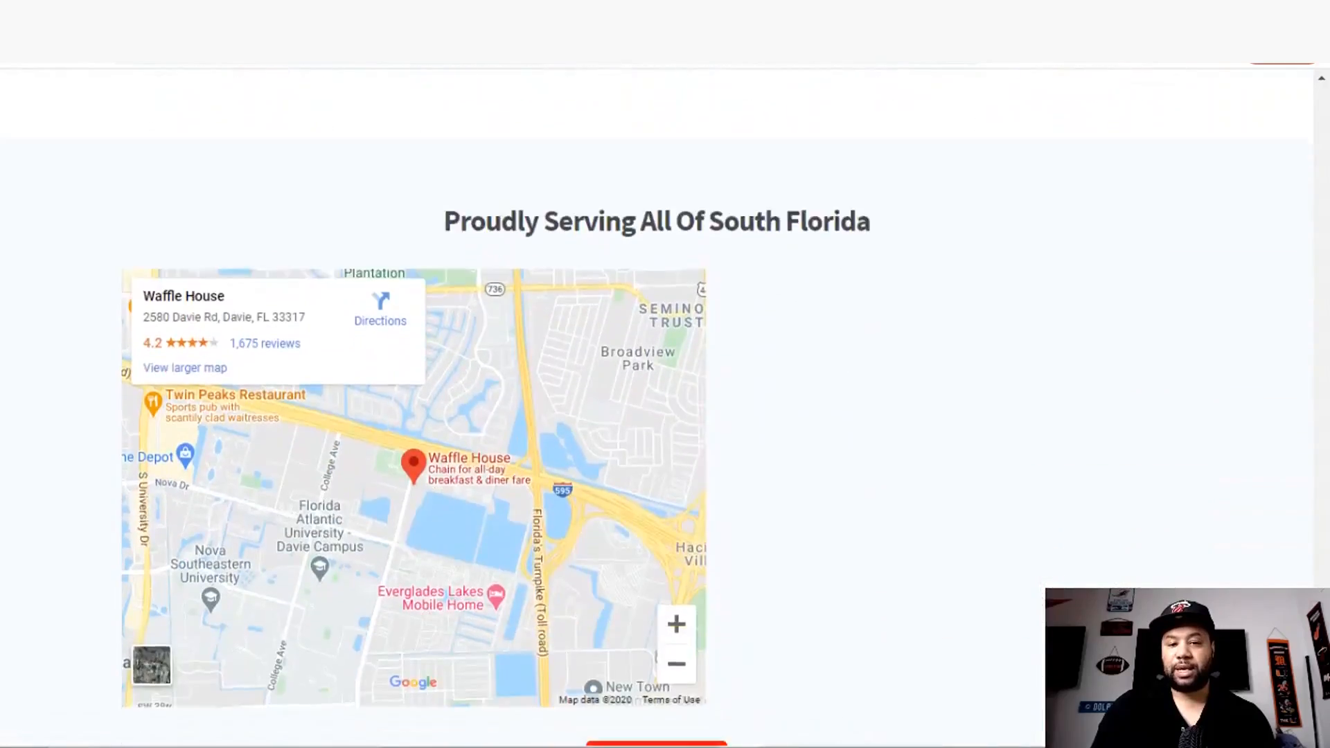
Step: Examine the preview's major brands, custom installation options and service feature sections, and return to the hero section
scroll(1274, 506, up, 15)
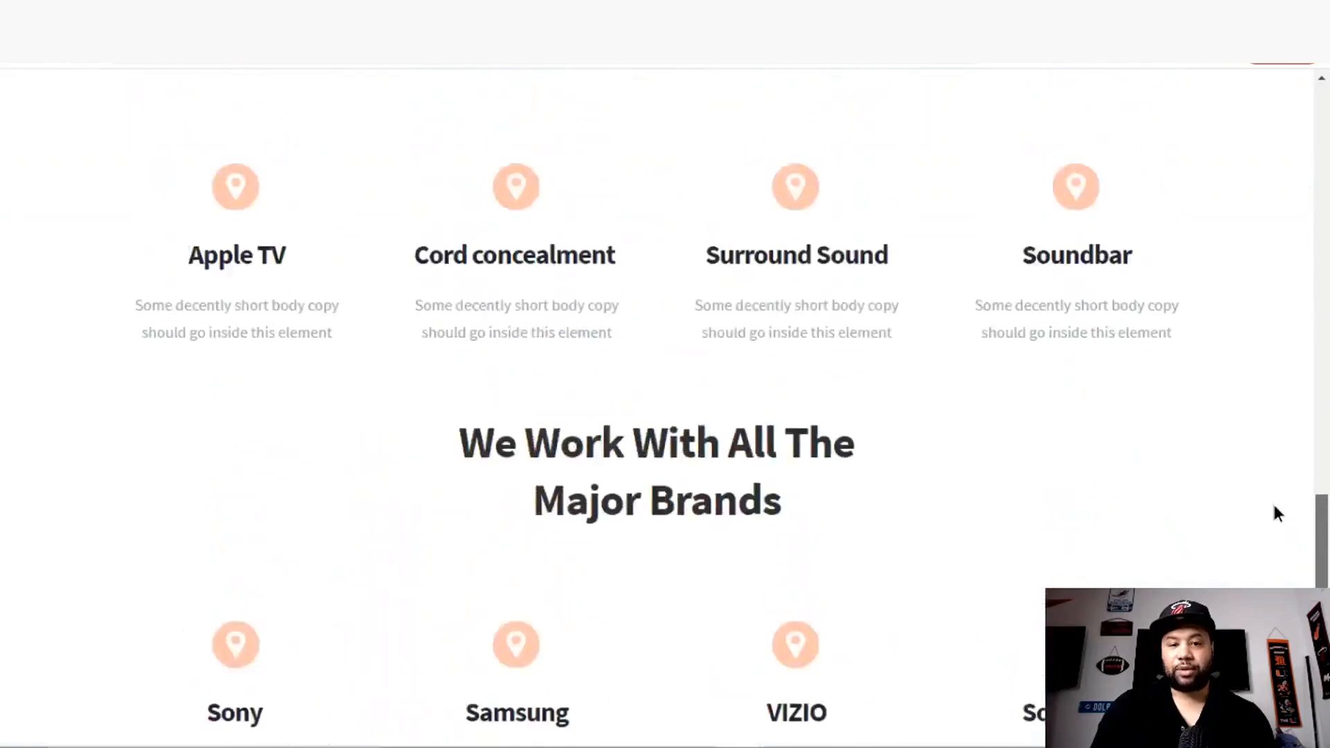
scroll(1268, 478, down, 8)
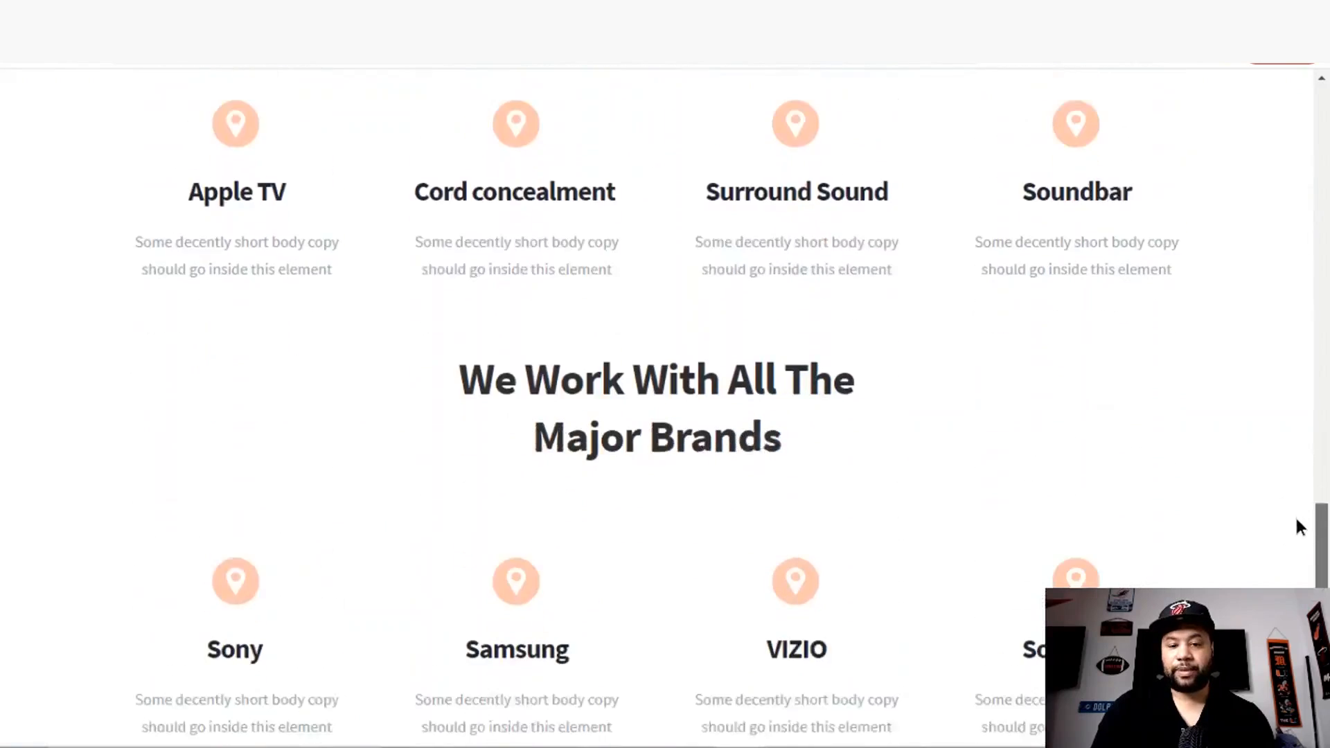
scroll(1289, 506, up, 4)
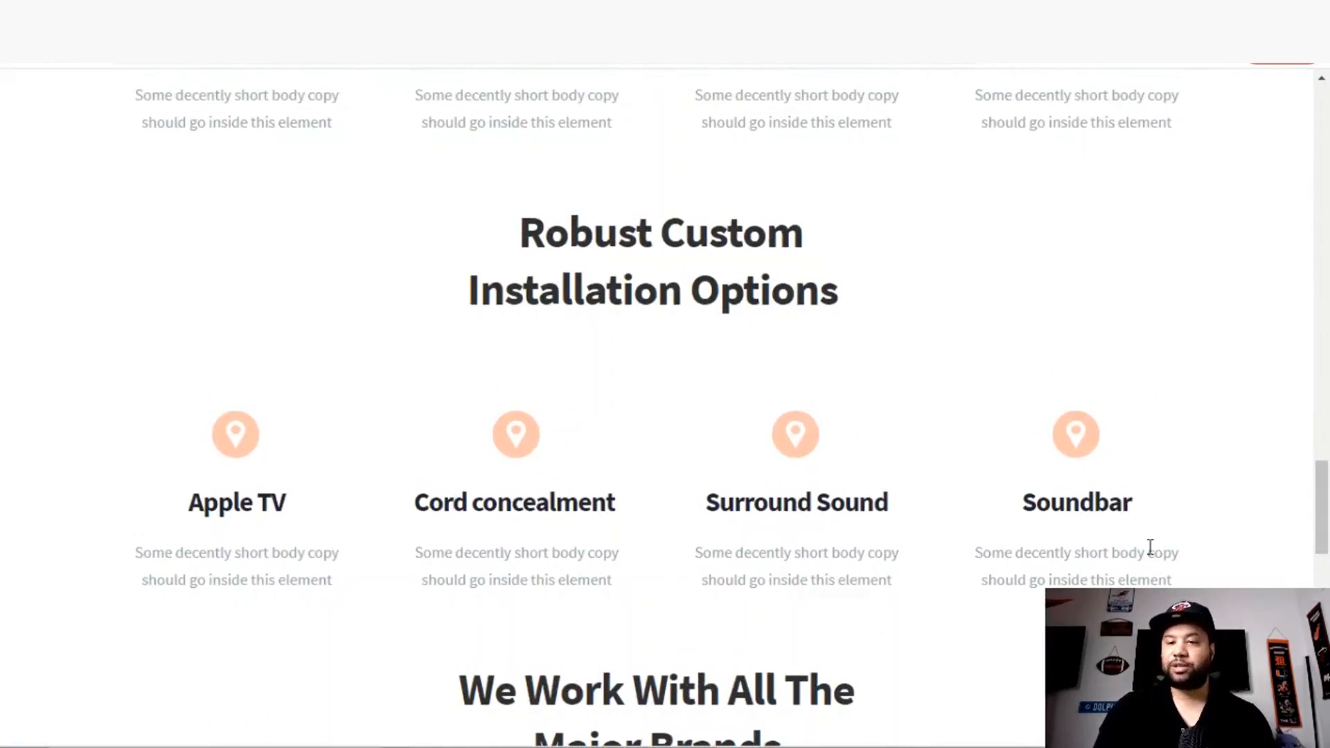
scroll(1295, 444, up, 9)
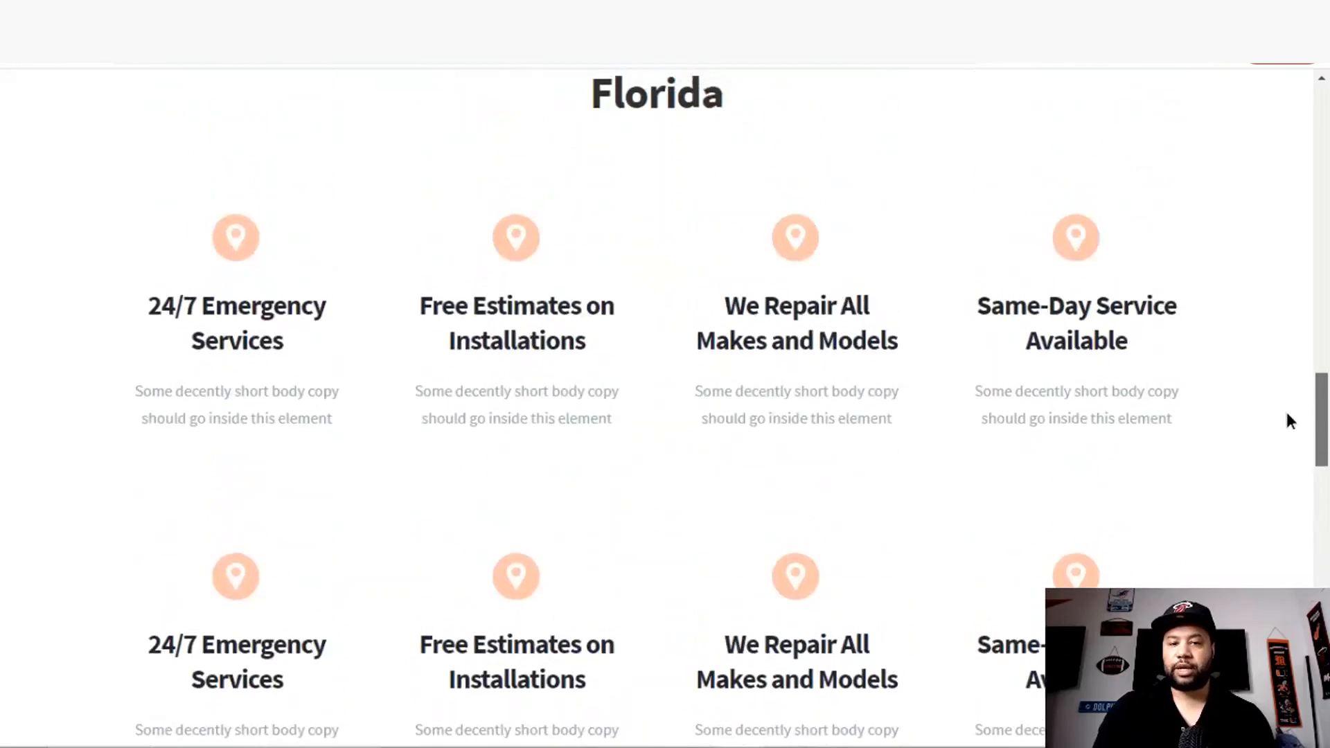
scroll(1275, 395, up, 5)
scroll(1278, 402, down, 5)
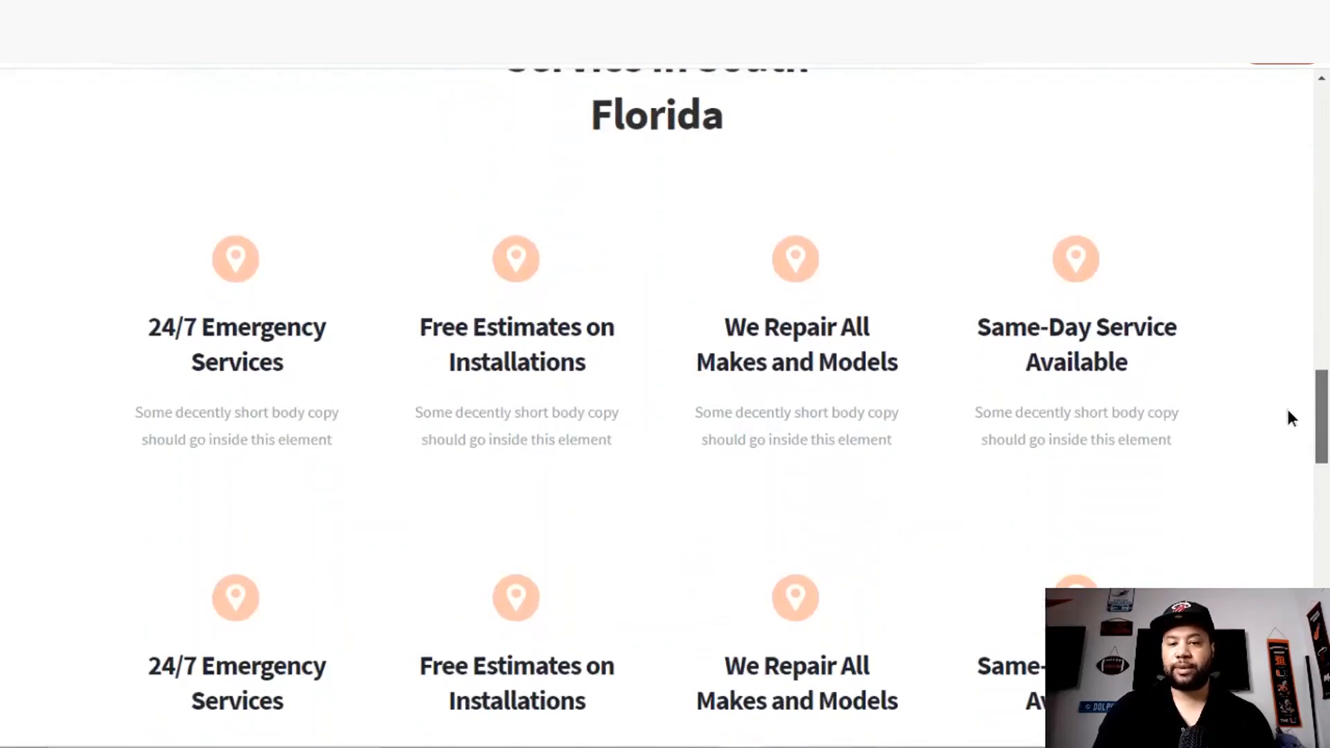
scroll(1290, 415, down, 10)
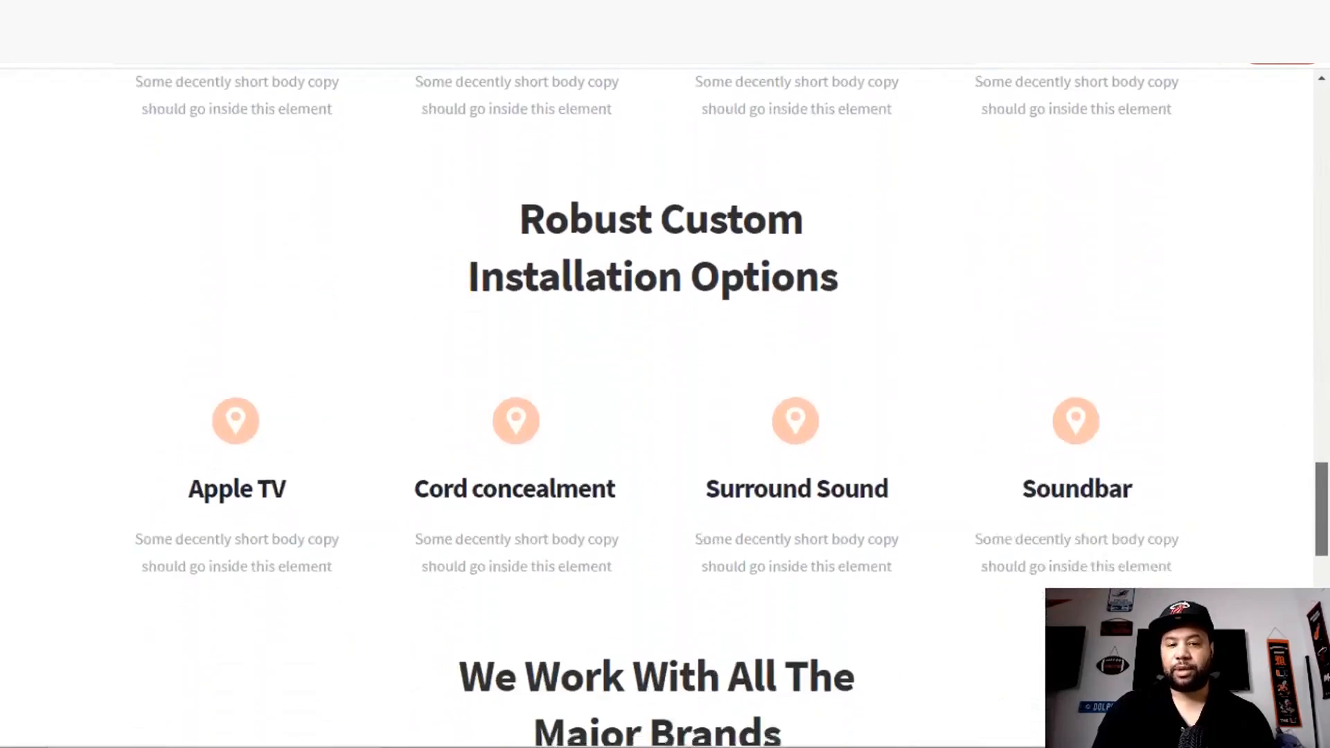
scroll(788, 457, down, 2)
scroll(789, 457, up, 2)
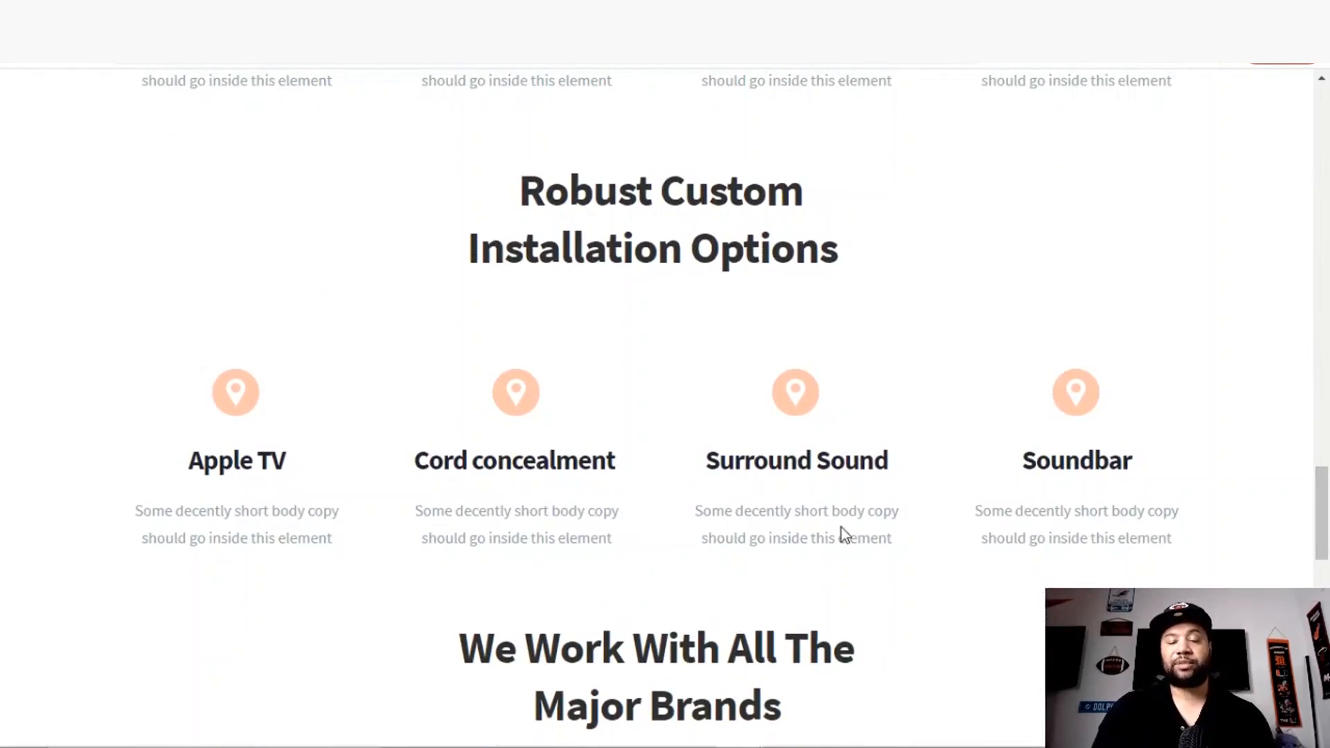
drag(1323, 527, 1316, 97)
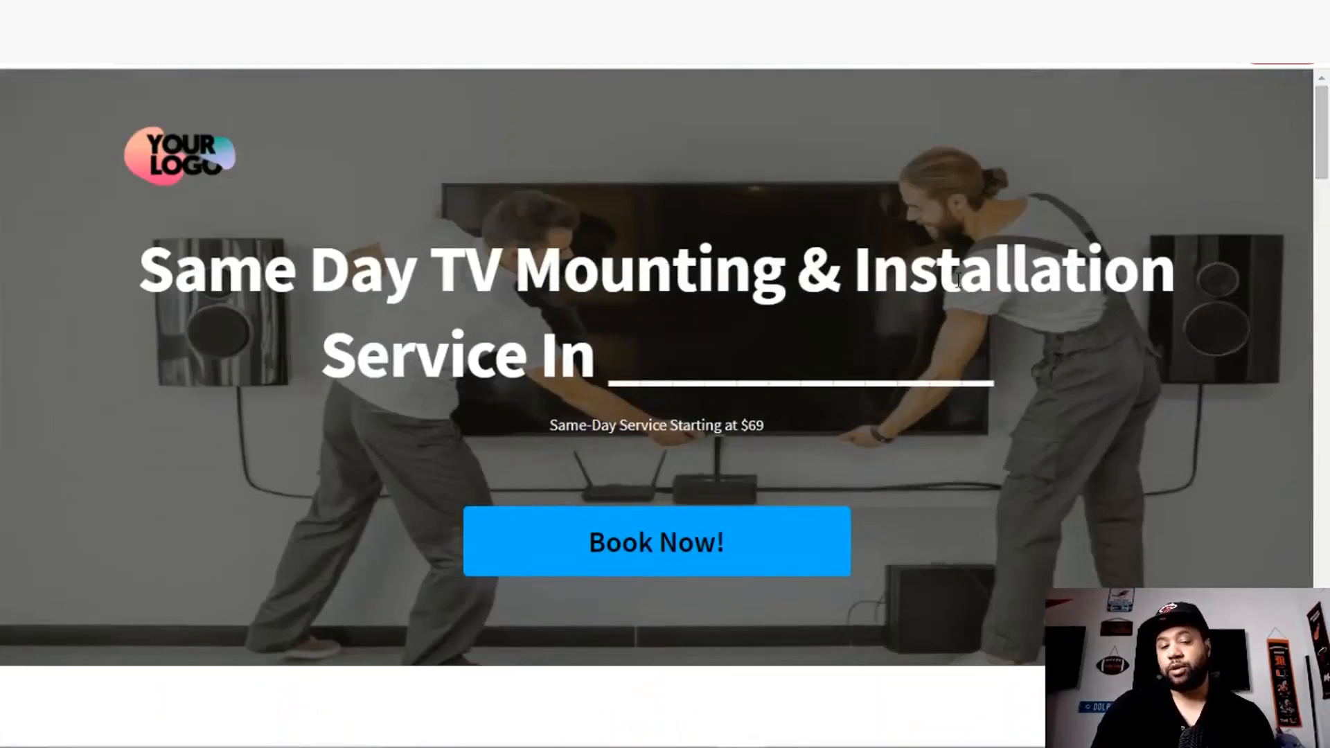